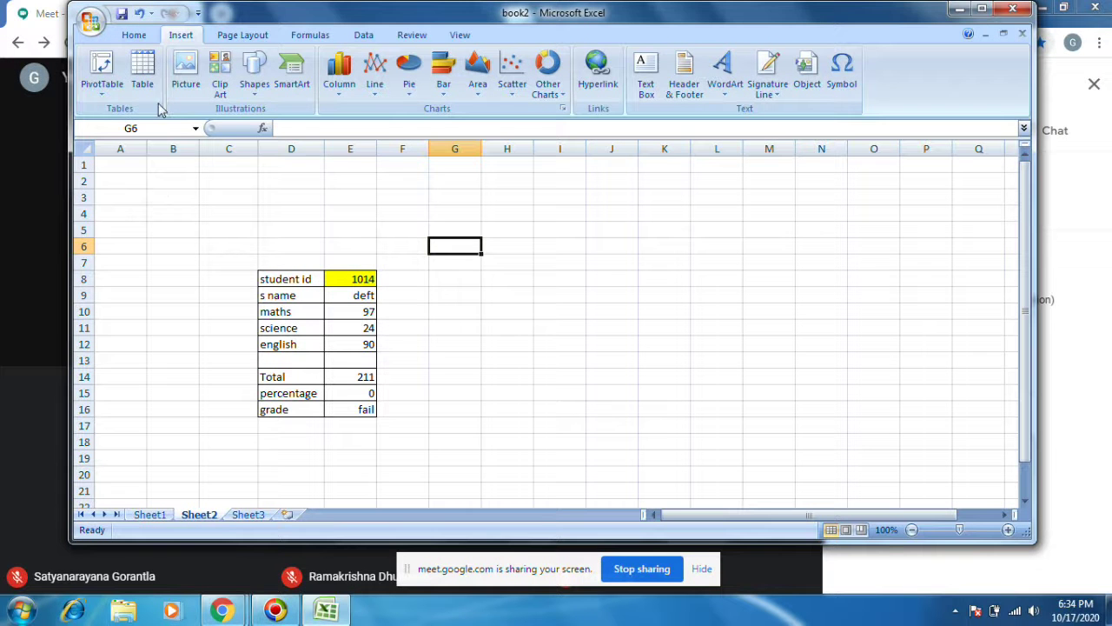
On Sheet1, turn filters on for the student table's header row B4:J4.
{"action": "left_click", "coordinate": [128, 39]}
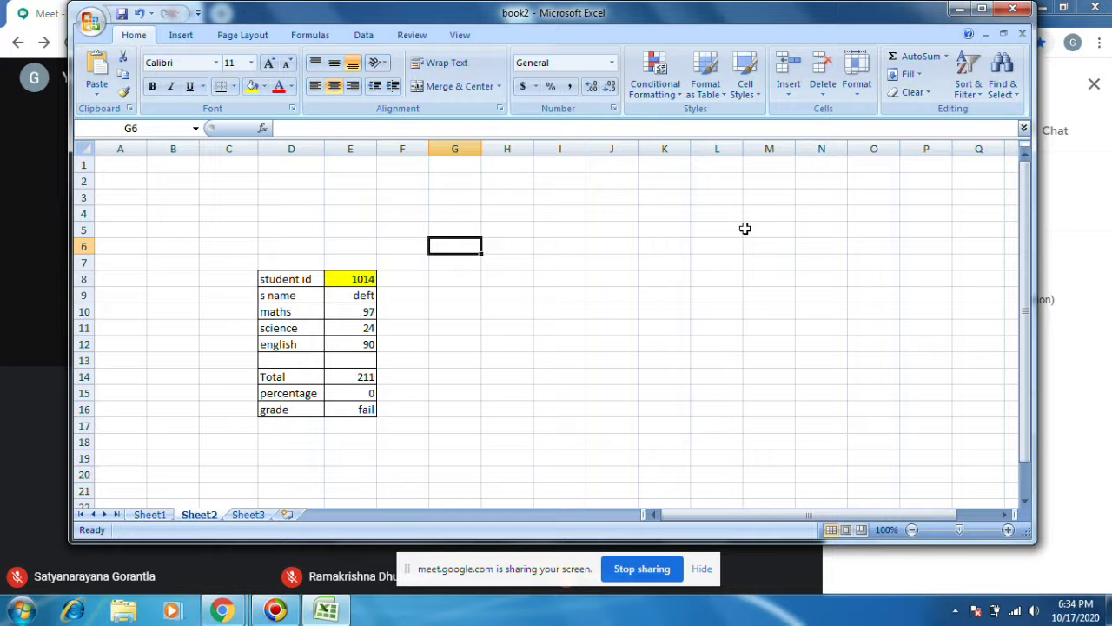
{"action": "left_click", "coordinate": [149, 514]}
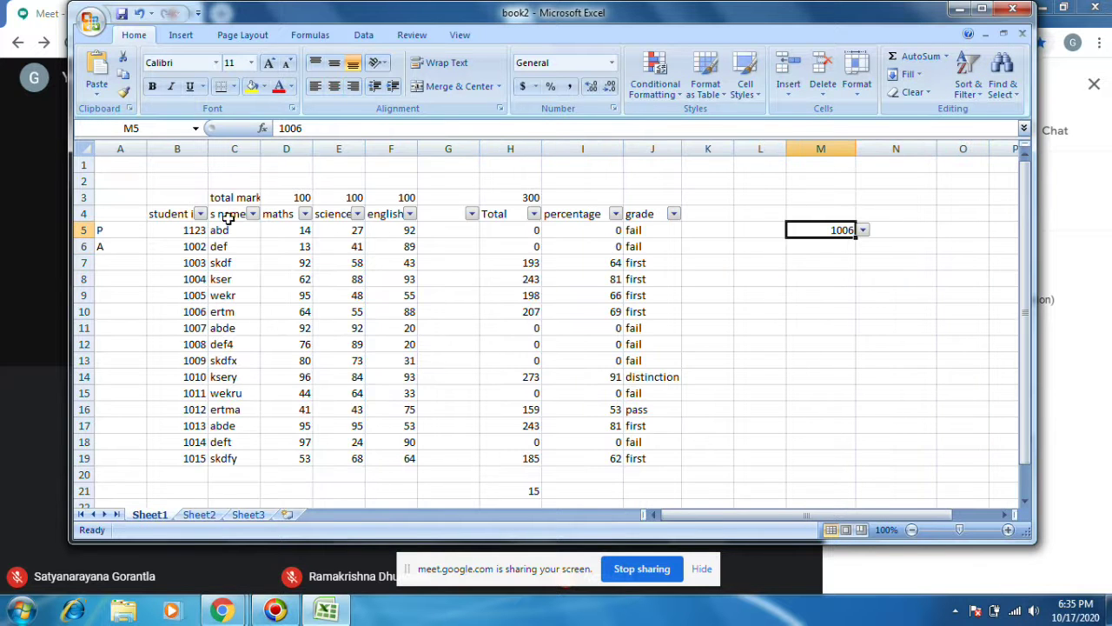
{"action": "left_click_drag", "start_coordinate": [161, 214], "coordinate": [661, 214]}
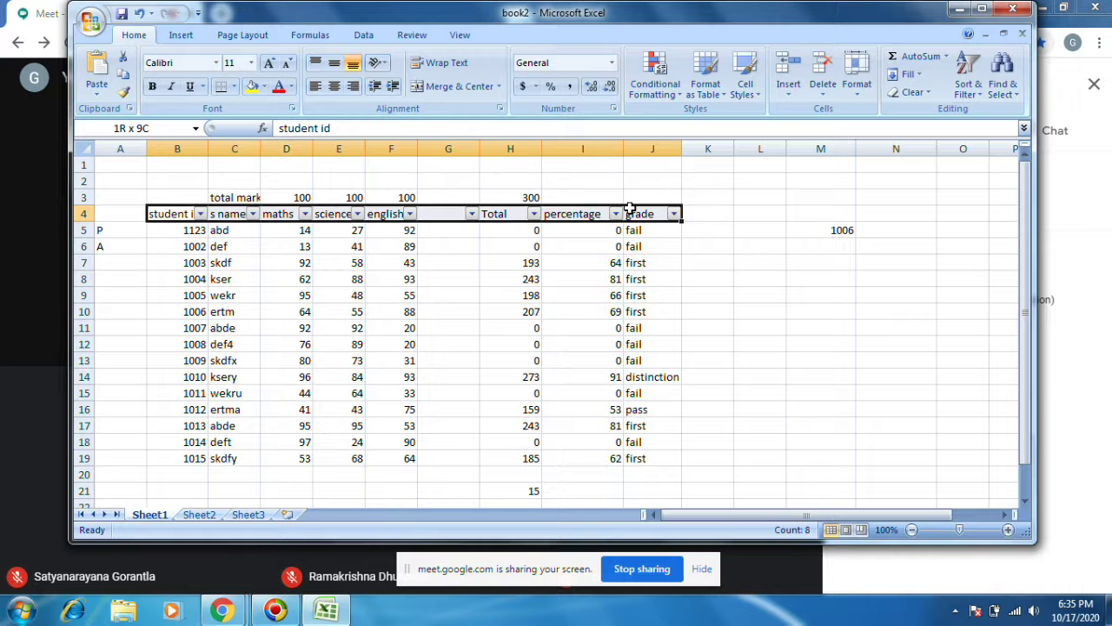
{"action": "left_click", "coordinate": [980, 100]}
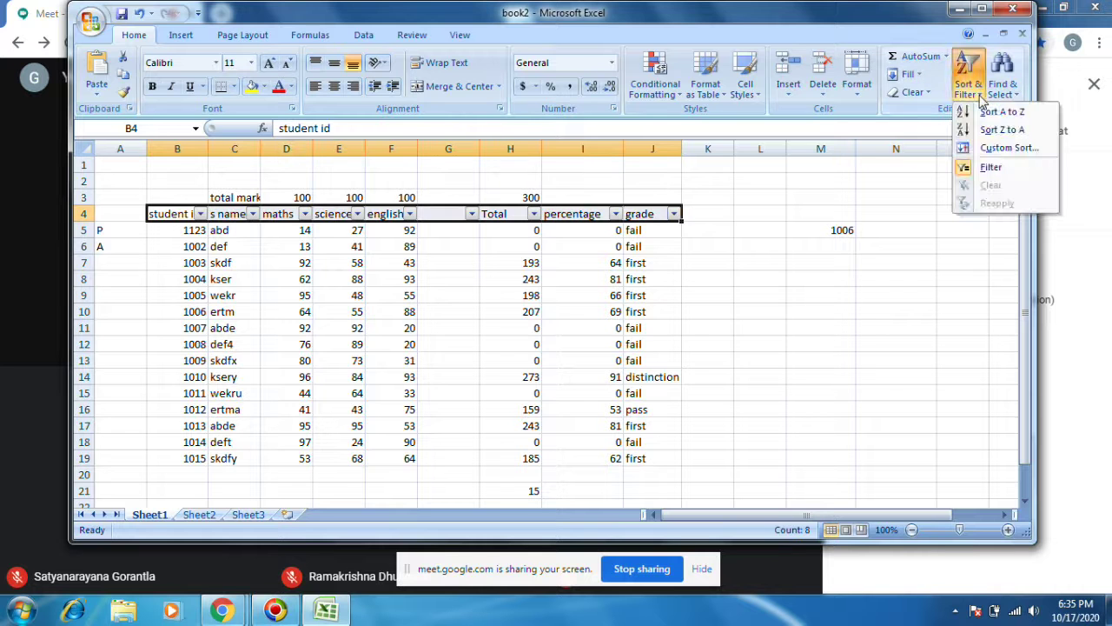
{"action": "left_click", "coordinate": [991, 168]}
{"action": "left_click", "coordinate": [747, 287]}
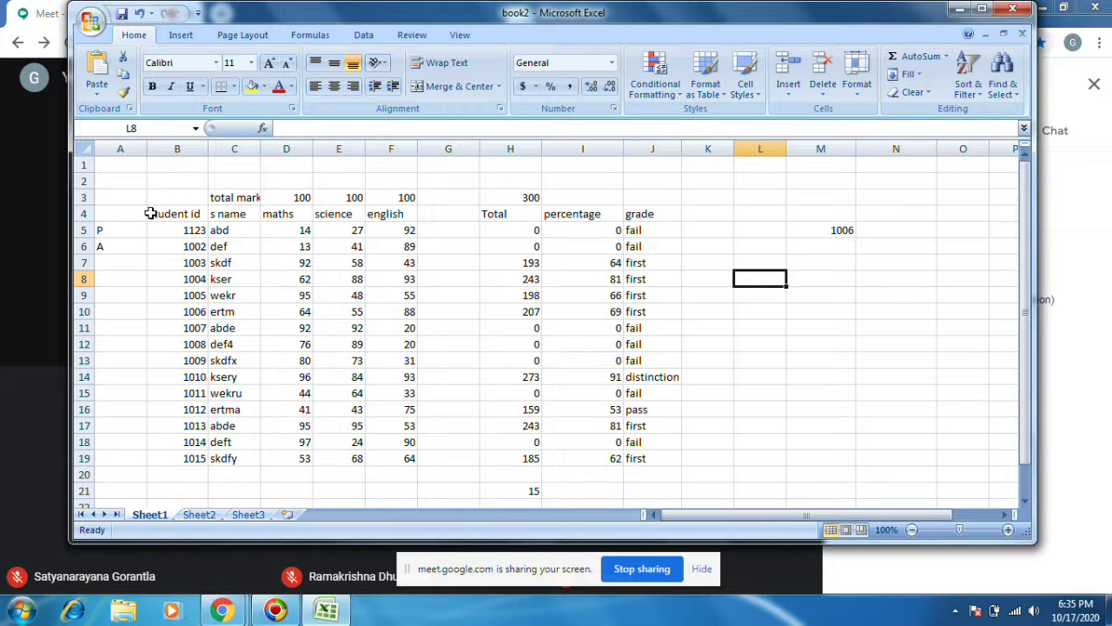
{"action": "left_click_drag", "start_coordinate": [150, 214], "coordinate": [628, 211]}
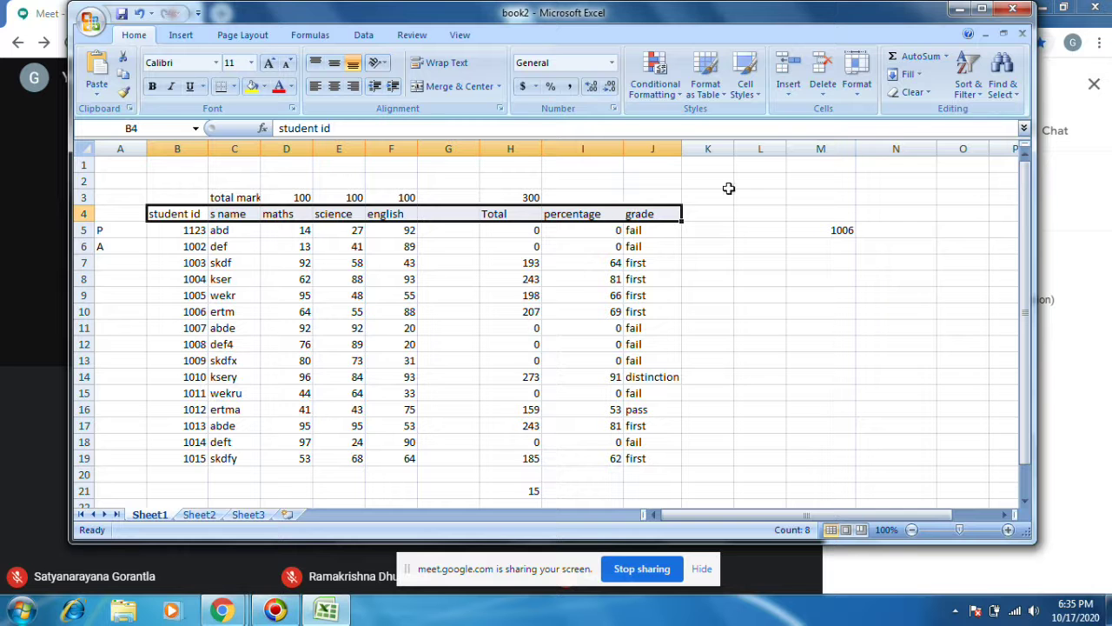
{"action": "left_click", "coordinate": [969, 77]}
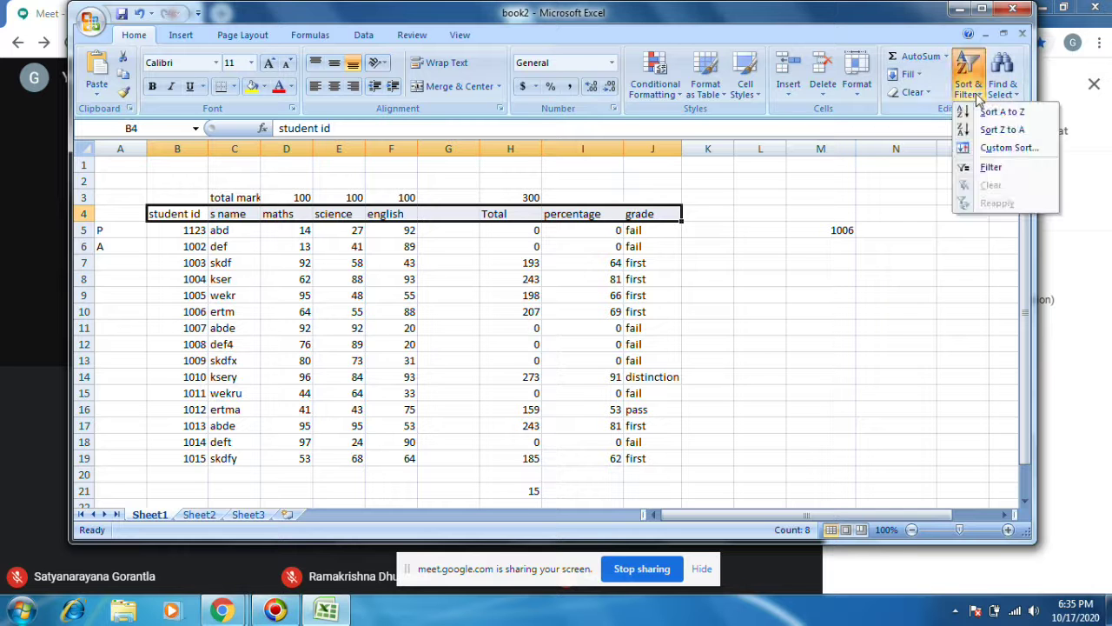
{"action": "left_click", "coordinate": [995, 169]}
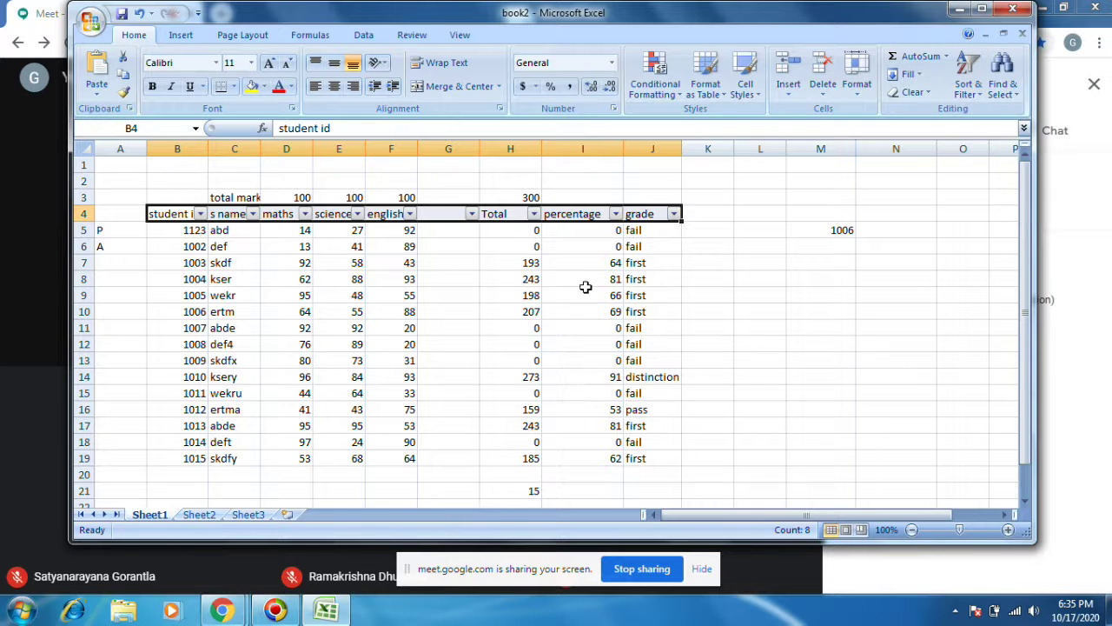
Filter the Total column to show only rows where Total is 0.
{"action": "left_click", "coordinate": [821, 246]}
{"action": "left_click", "coordinate": [533, 214]}
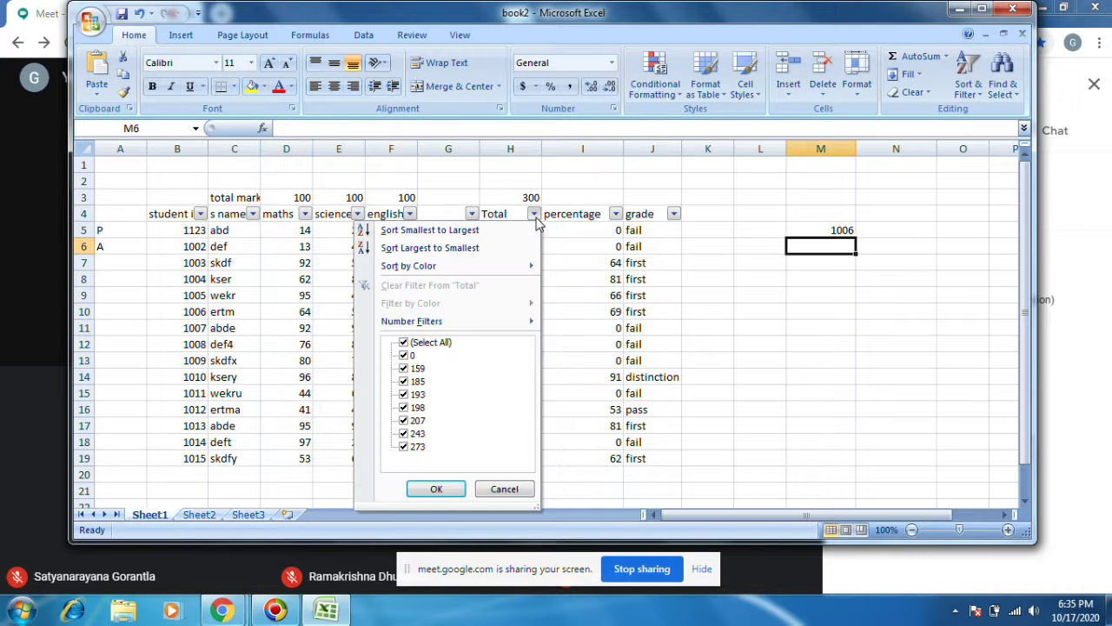
{"action": "left_click", "coordinate": [404, 342]}
{"action": "left_click", "coordinate": [403, 356]}
{"action": "left_click", "coordinate": [418, 492]}
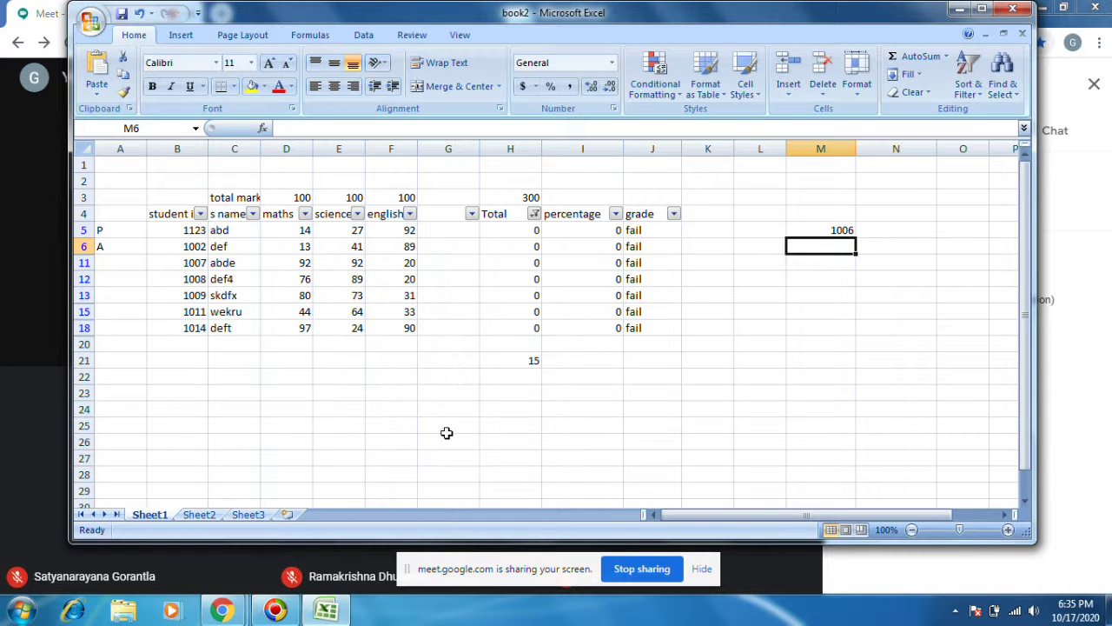
{"action": "left_click", "coordinate": [535, 214]}
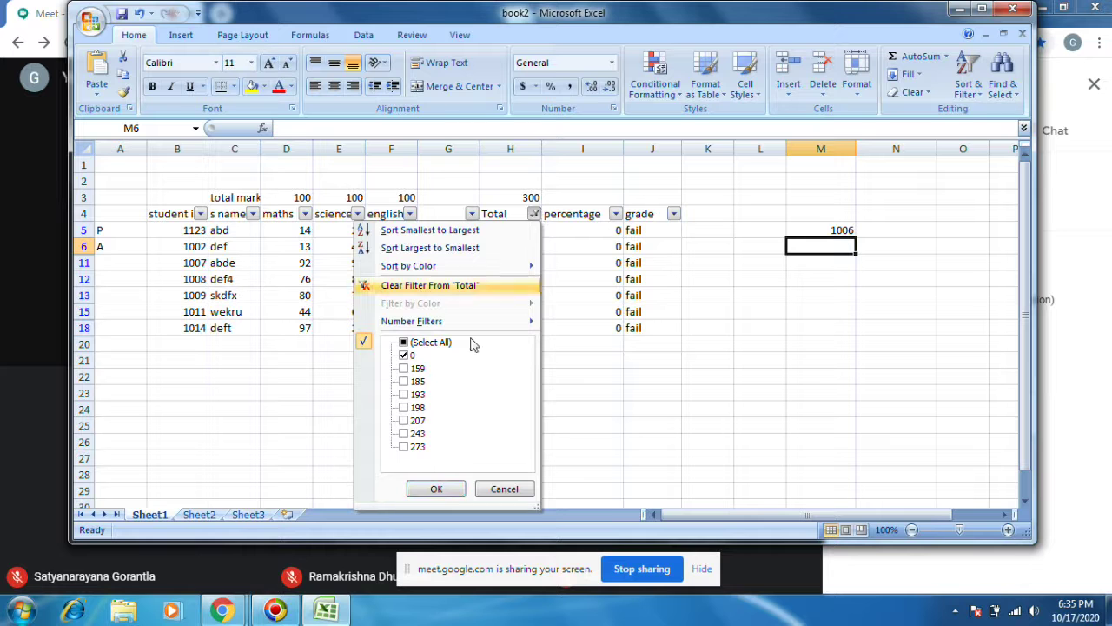
{"action": "left_click", "coordinate": [433, 489]}
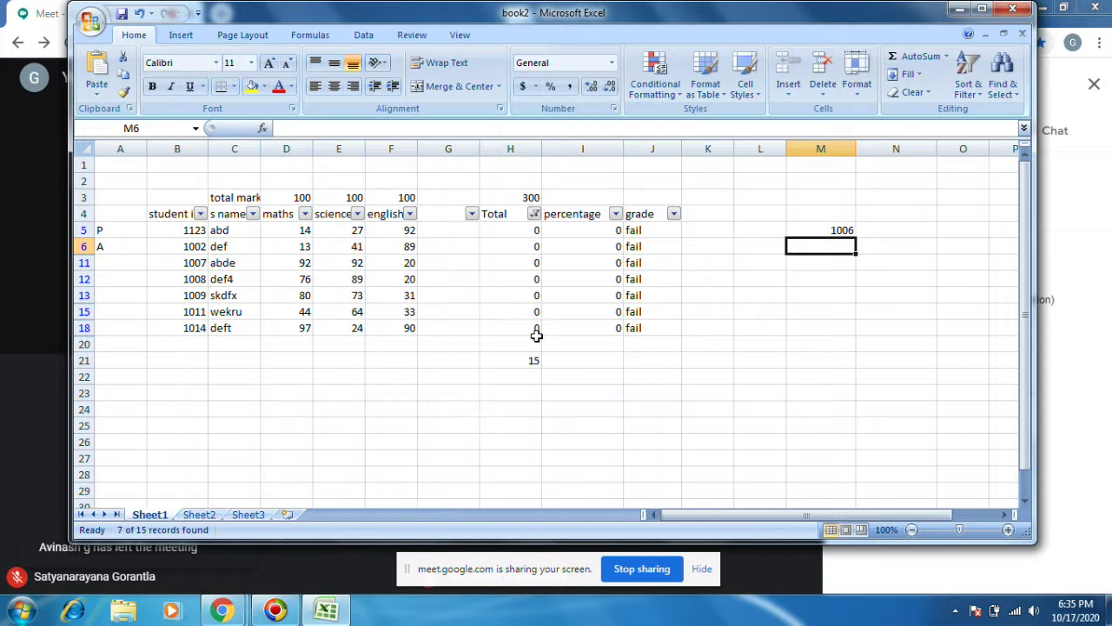
Delete the count in H21, then reselect all Total values so all 15 rows show.
{"action": "left_click", "coordinate": [532, 362]}
{"action": "key", "text": "Delete"}
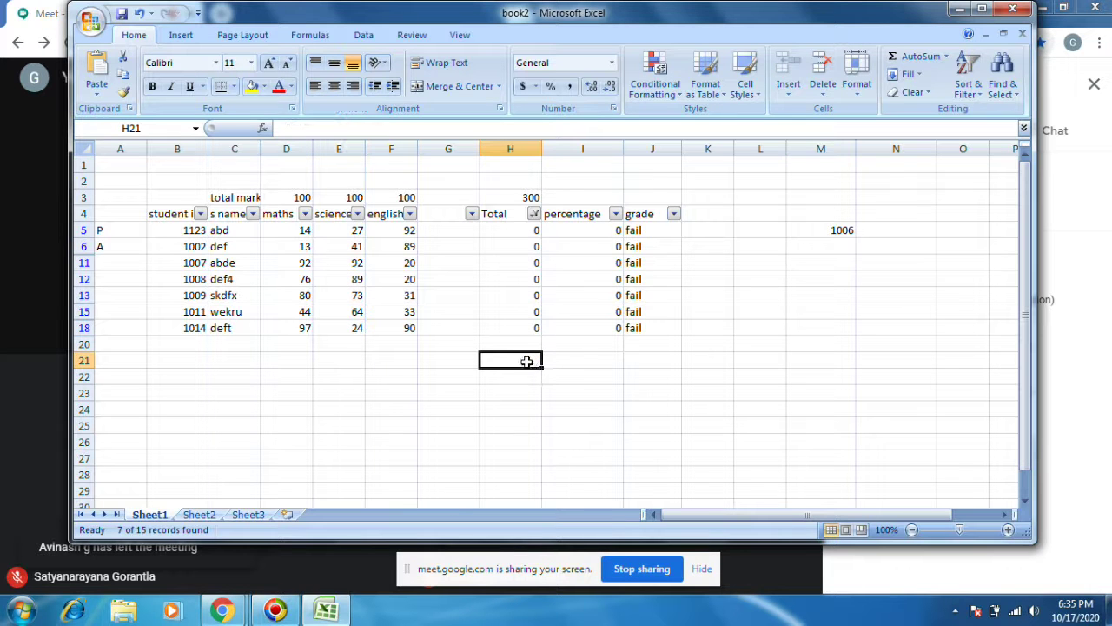
{"action": "left_click", "coordinate": [554, 358]}
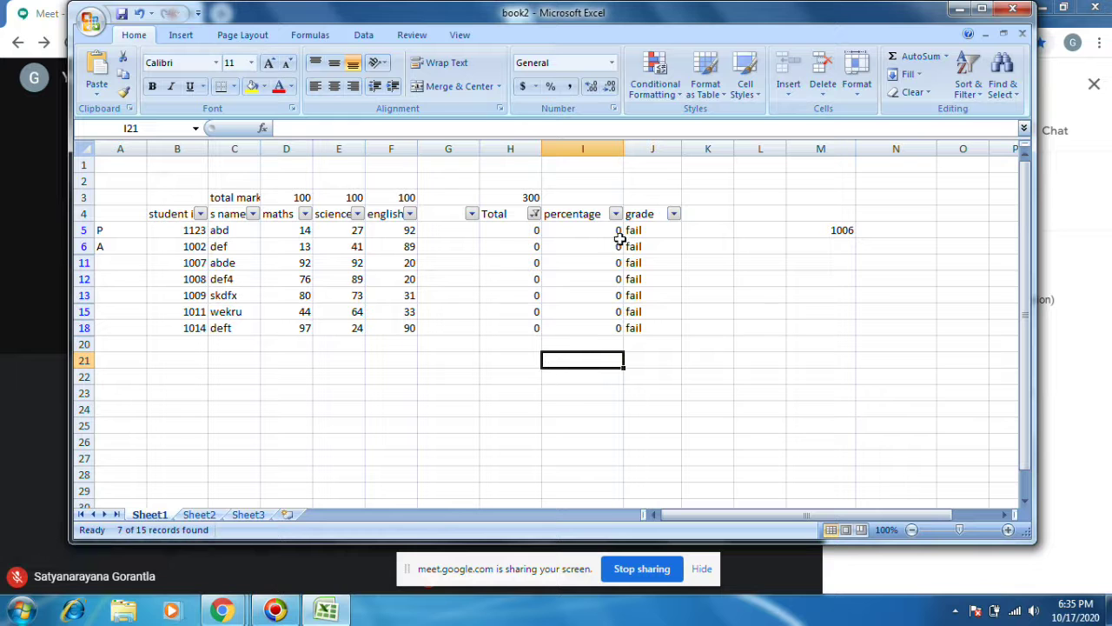
{"action": "left_click", "coordinate": [535, 213]}
{"action": "left_click", "coordinate": [412, 355]}
{"action": "left_click", "coordinate": [405, 342]}
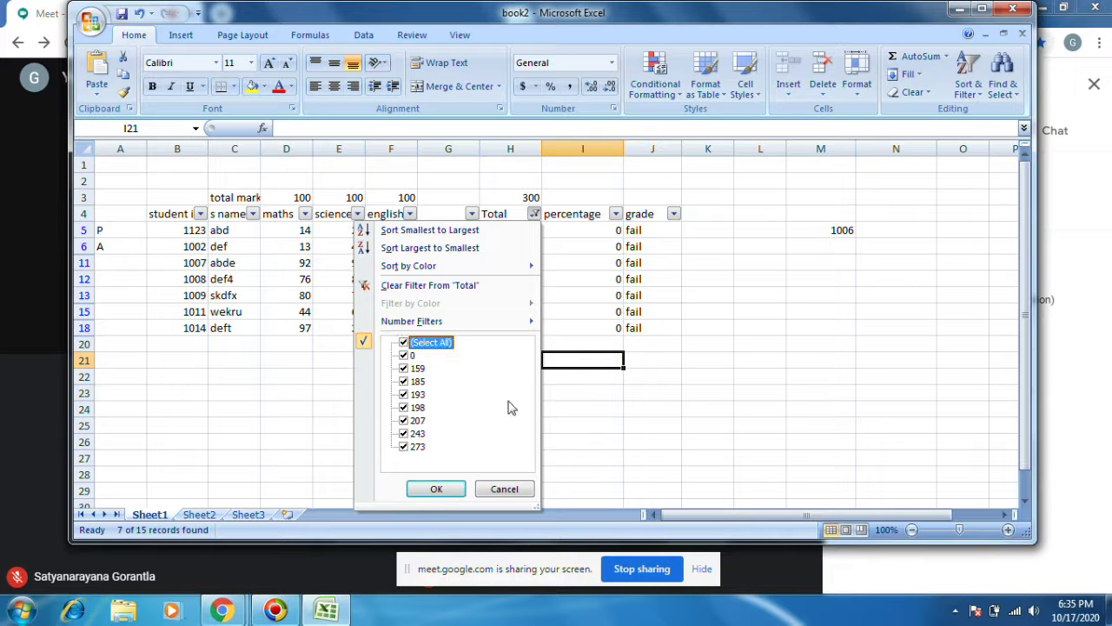
{"action": "left_click", "coordinate": [436, 489]}
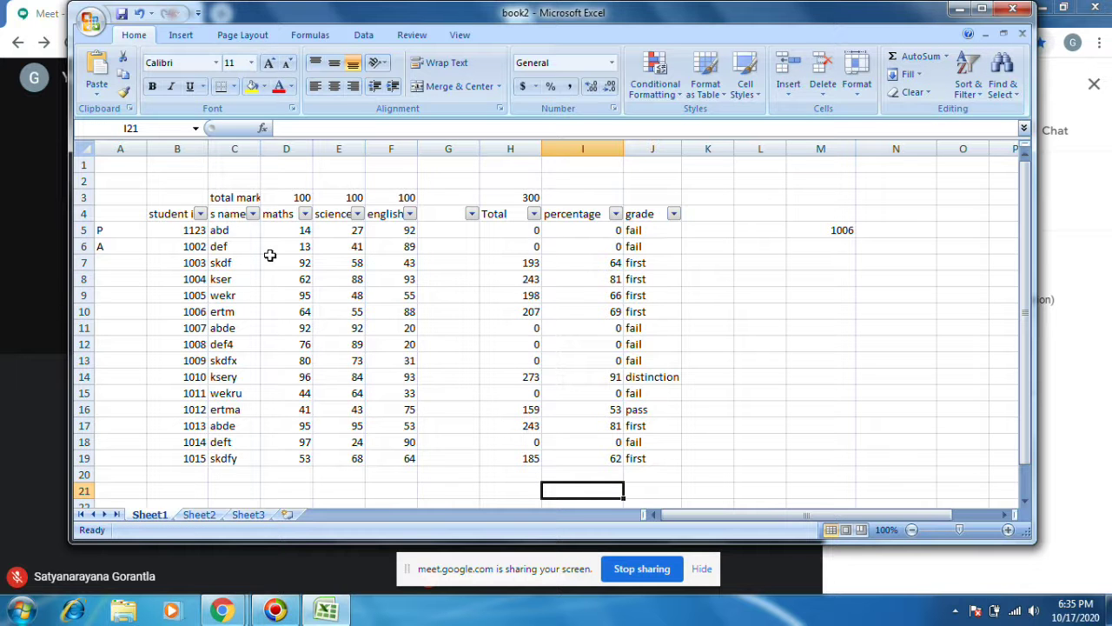
Remove the filters from the header row B4:J4 on Sheet1.
{"action": "left_click_drag", "start_coordinate": [165, 214], "coordinate": [653, 214]}
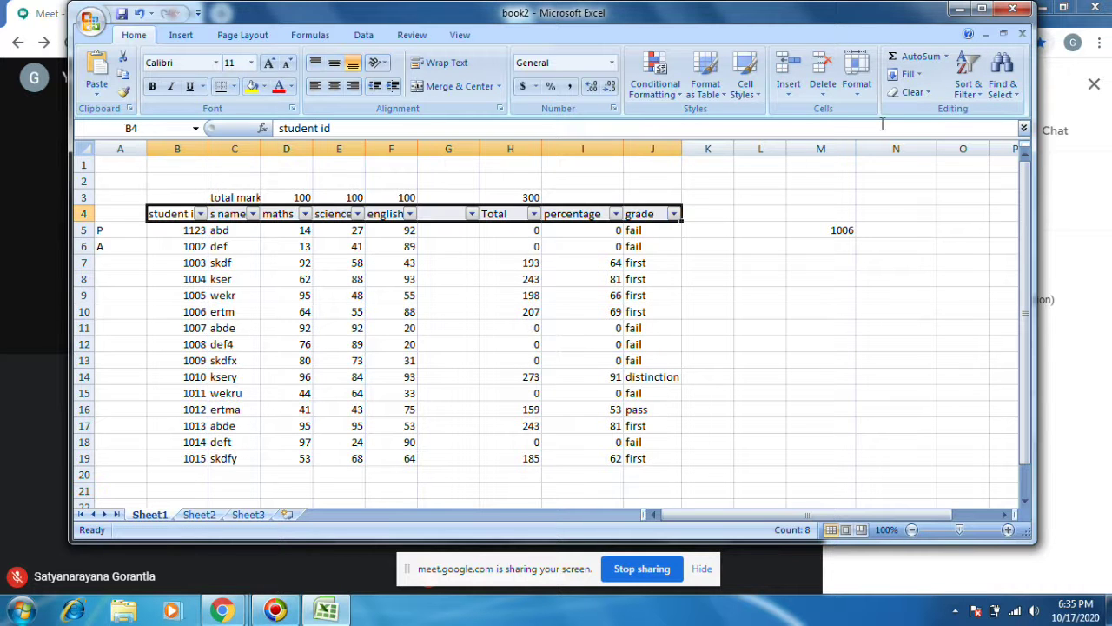
{"action": "left_click", "coordinate": [968, 76]}
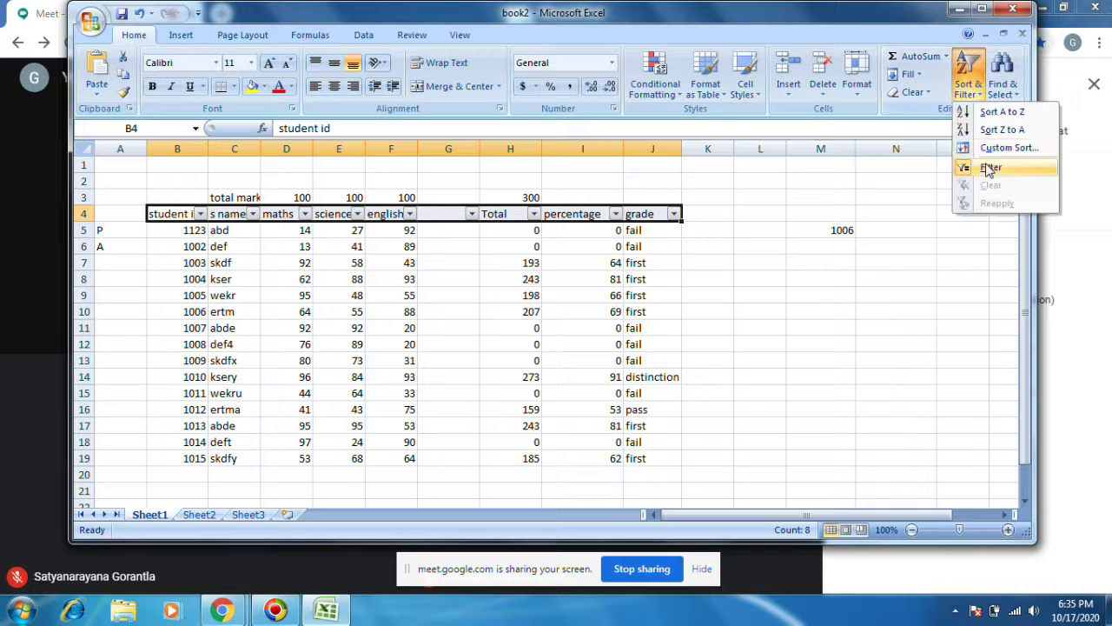
{"action": "left_click", "coordinate": [989, 168]}
{"action": "left_click", "coordinate": [756, 246]}
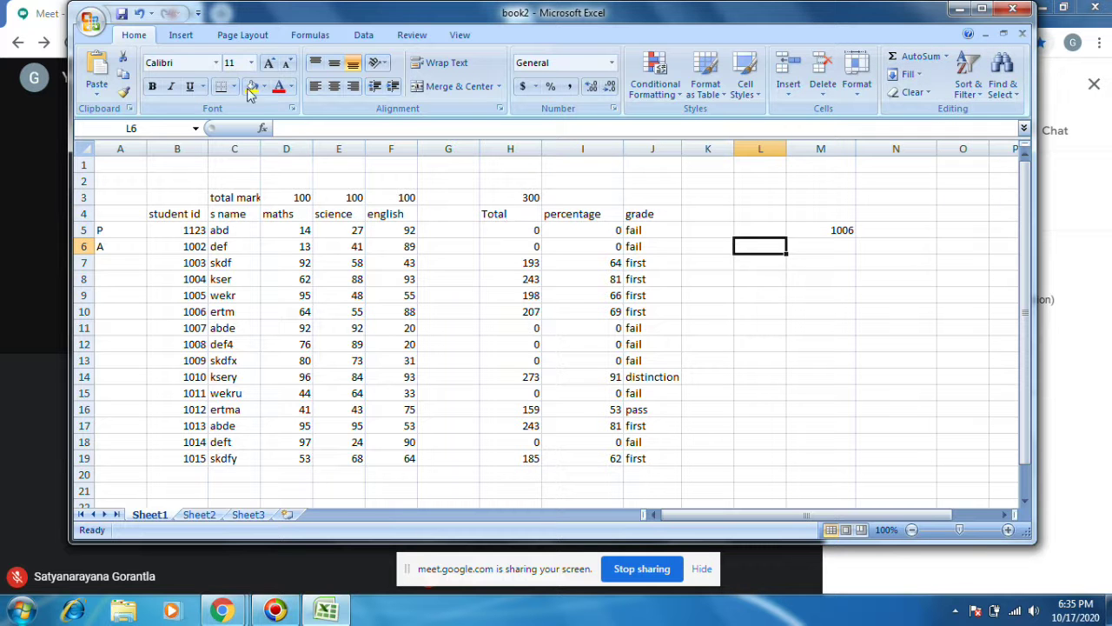
Start a table from cell M5, cancel it, and go to Sheet2.
{"action": "left_click", "coordinate": [181, 35]}
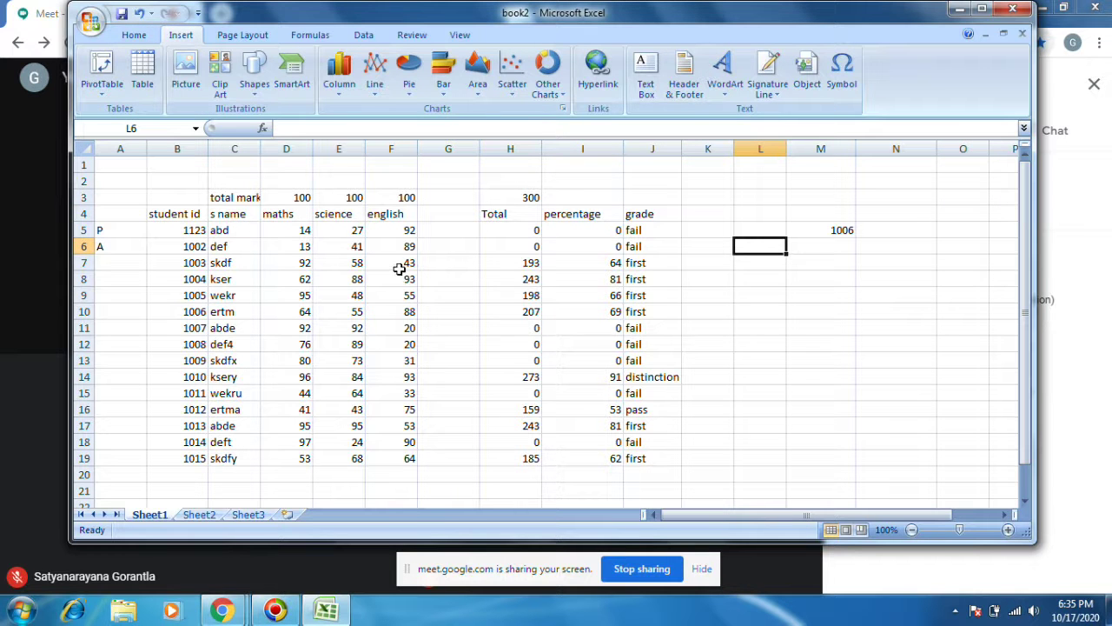
{"action": "left_click", "coordinate": [141, 74]}
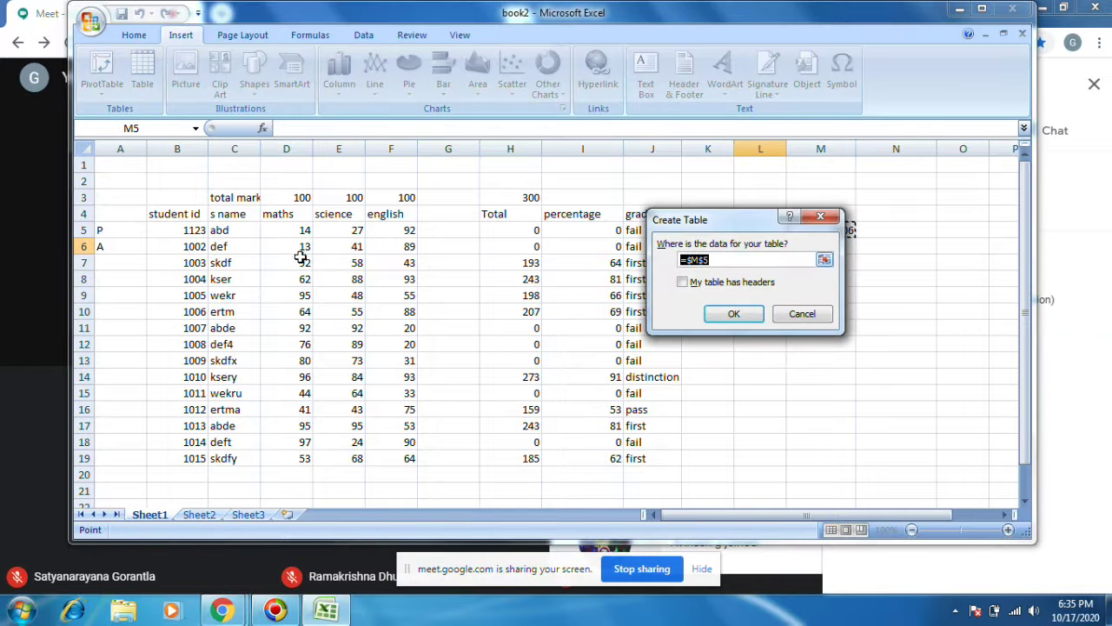
{"action": "left_click", "coordinate": [801, 314]}
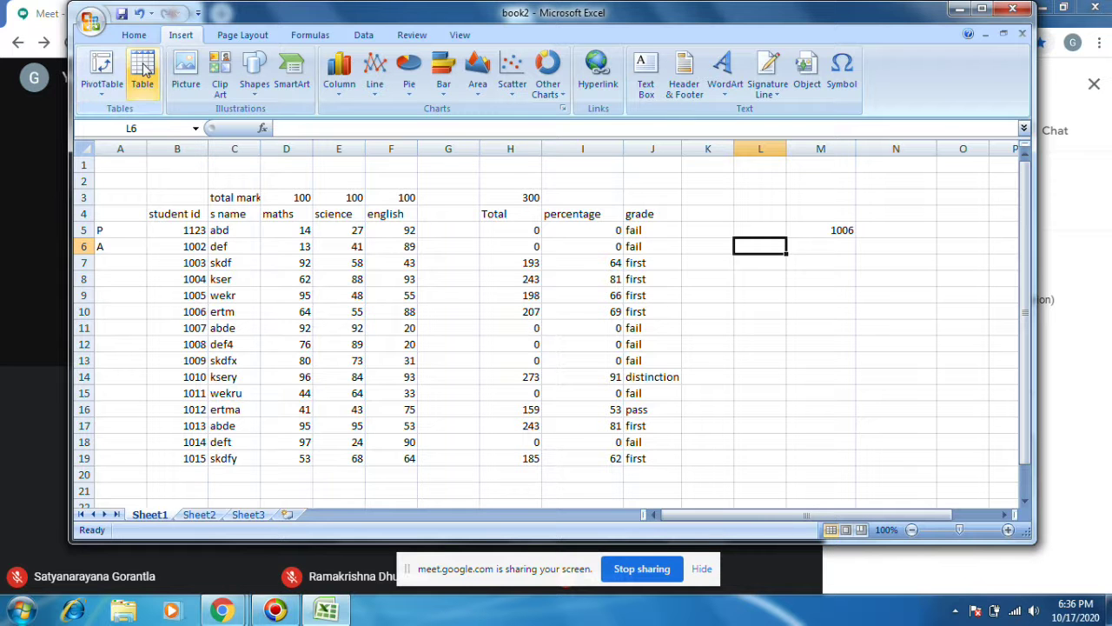
{"action": "left_click", "coordinate": [208, 517]}
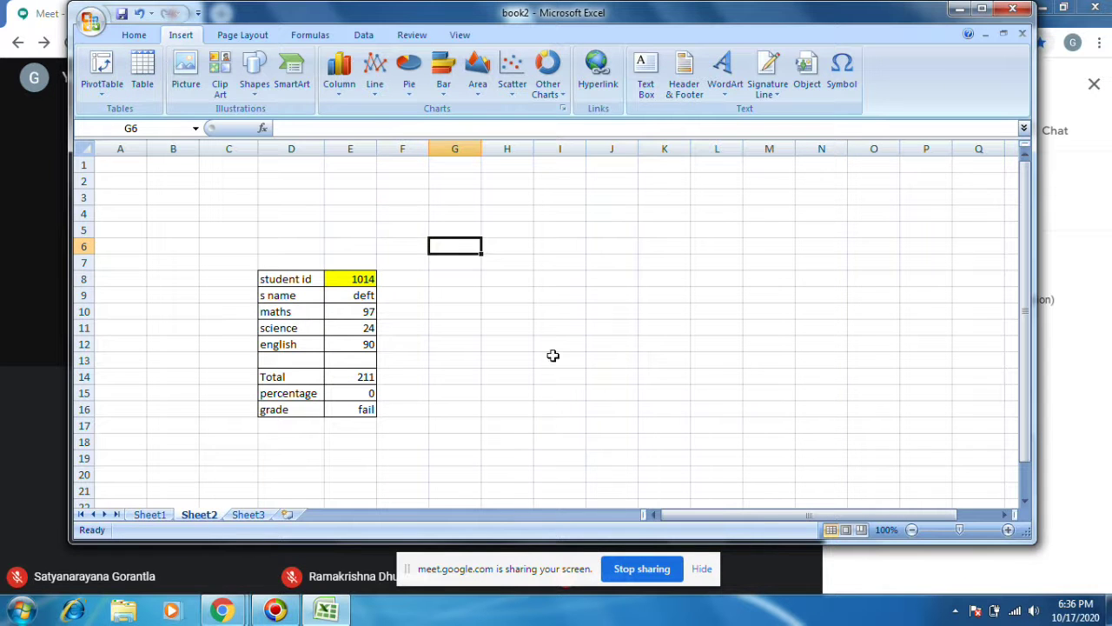
Create a table at I9 on Sheet2, then delete it from I7:J12.
{"action": "left_click", "coordinate": [557, 293]}
{"action": "left_click", "coordinate": [142, 74]}
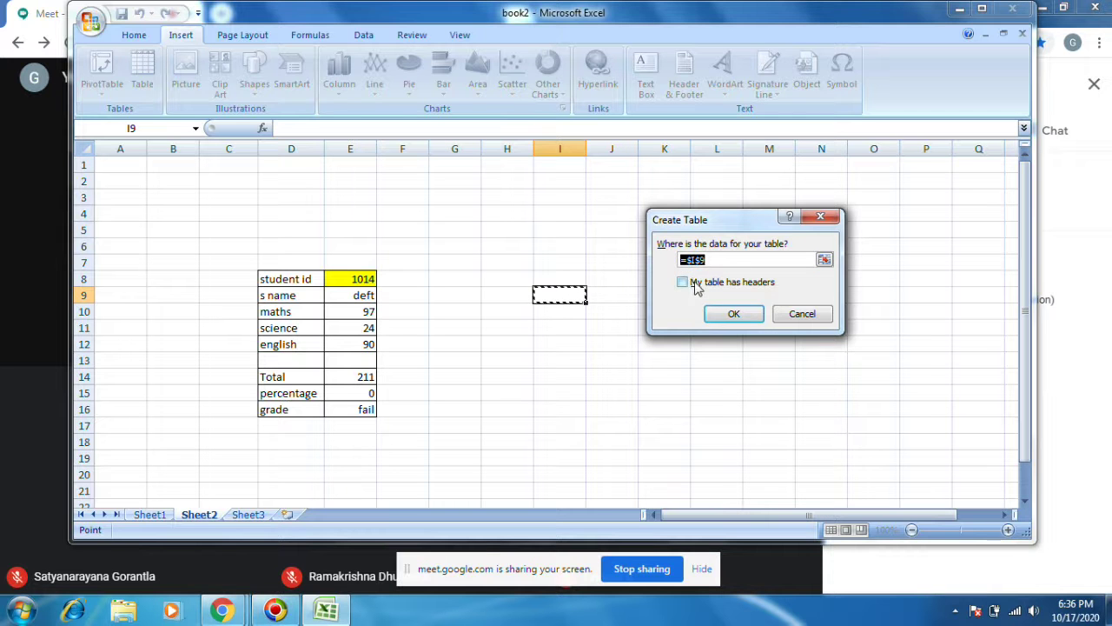
{"action": "left_click", "coordinate": [739, 313]}
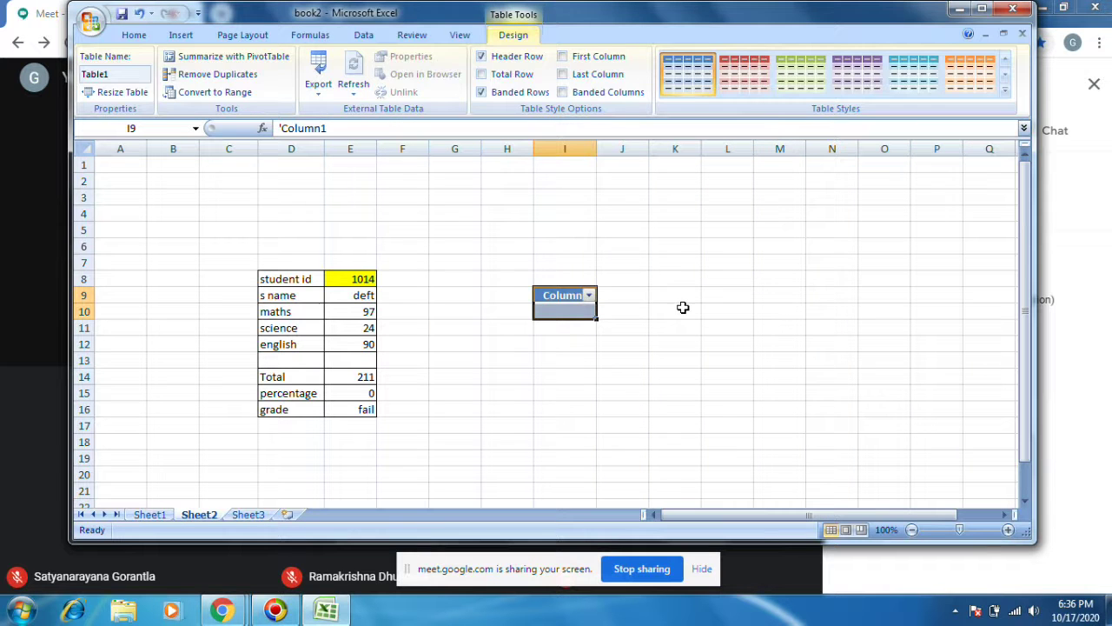
{"action": "left_click", "coordinate": [774, 265]}
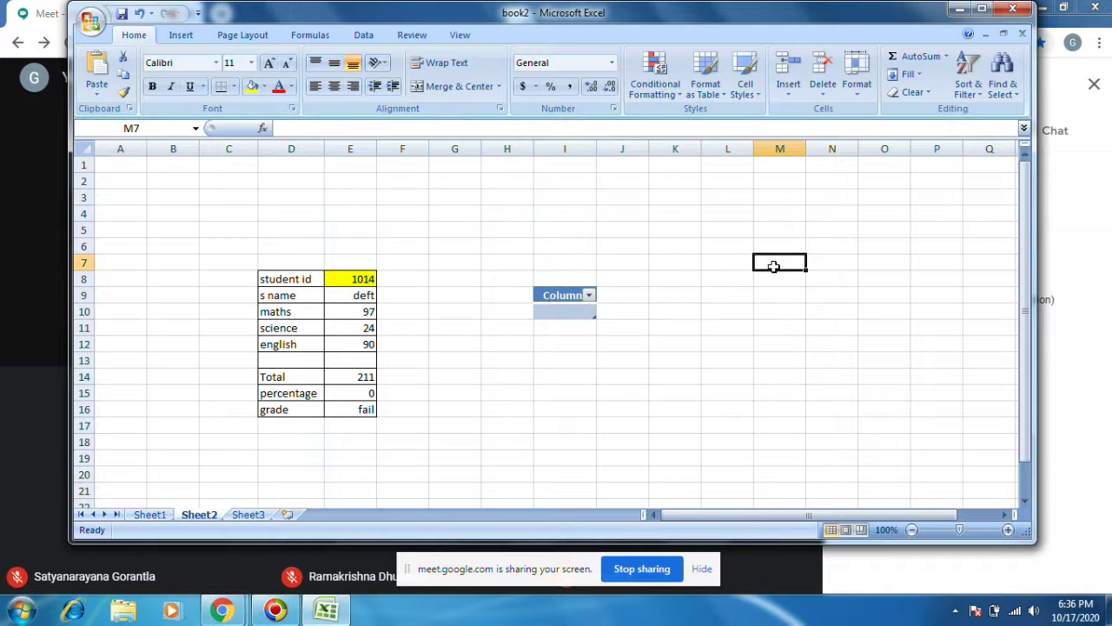
{"action": "left_click", "coordinate": [589, 297]}
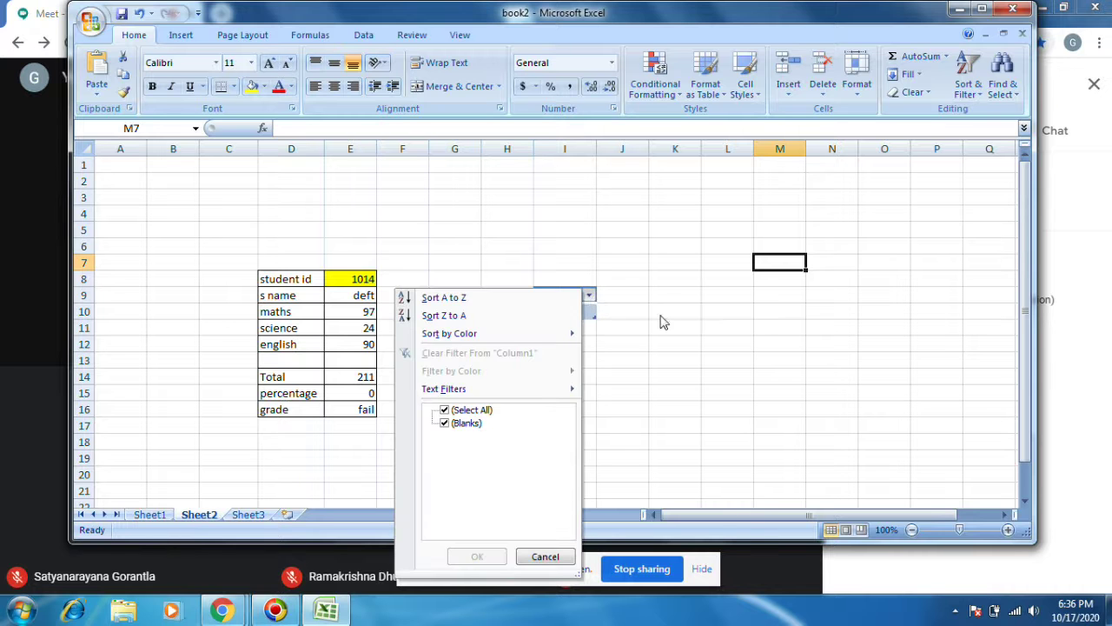
{"action": "left_click", "coordinate": [566, 271]}
{"action": "left_click_drag", "start_coordinate": [565, 264], "coordinate": [622, 342]}
{"action": "key", "text": "Delete"}
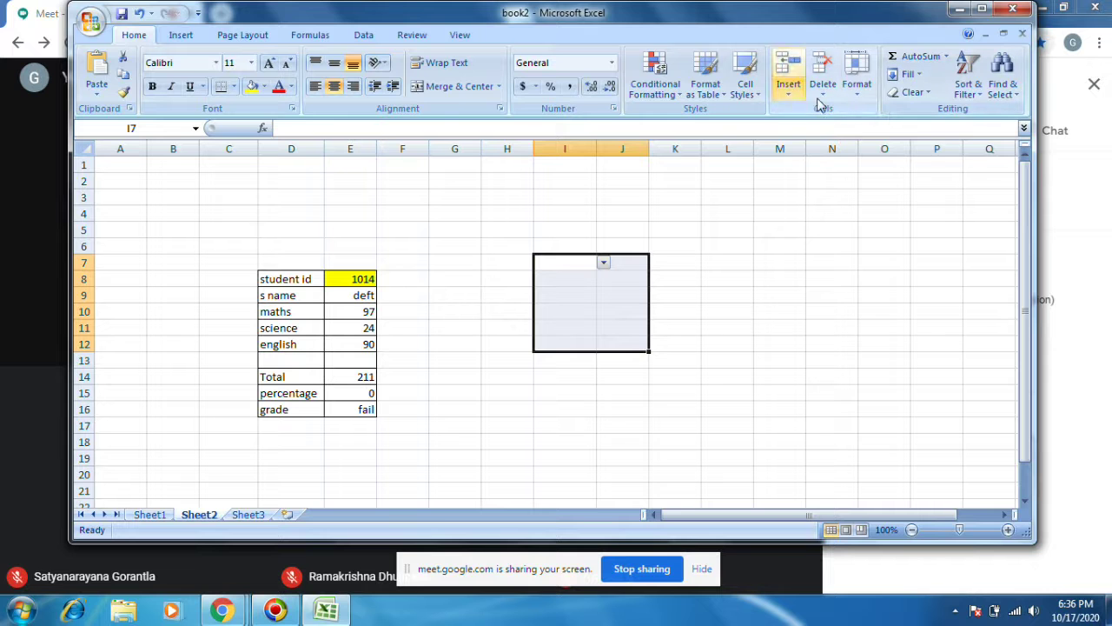
Clear the leftover formats from I7:J12.
{"action": "left_click", "coordinate": [858, 101]}
{"action": "left_click", "coordinate": [785, 224]}
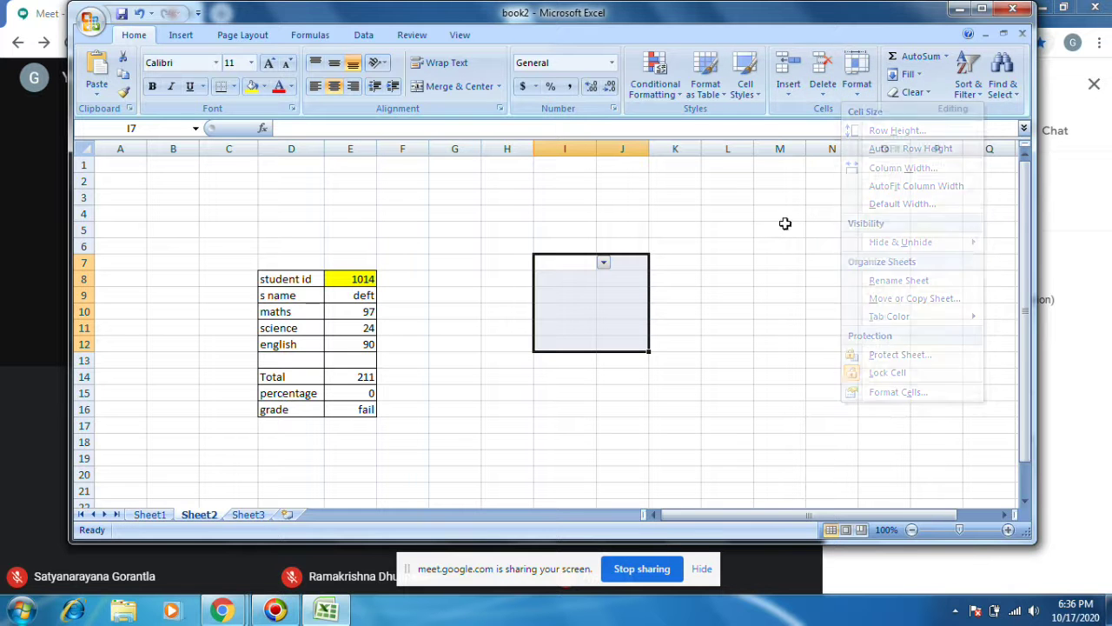
{"action": "left_click", "coordinate": [912, 92]}
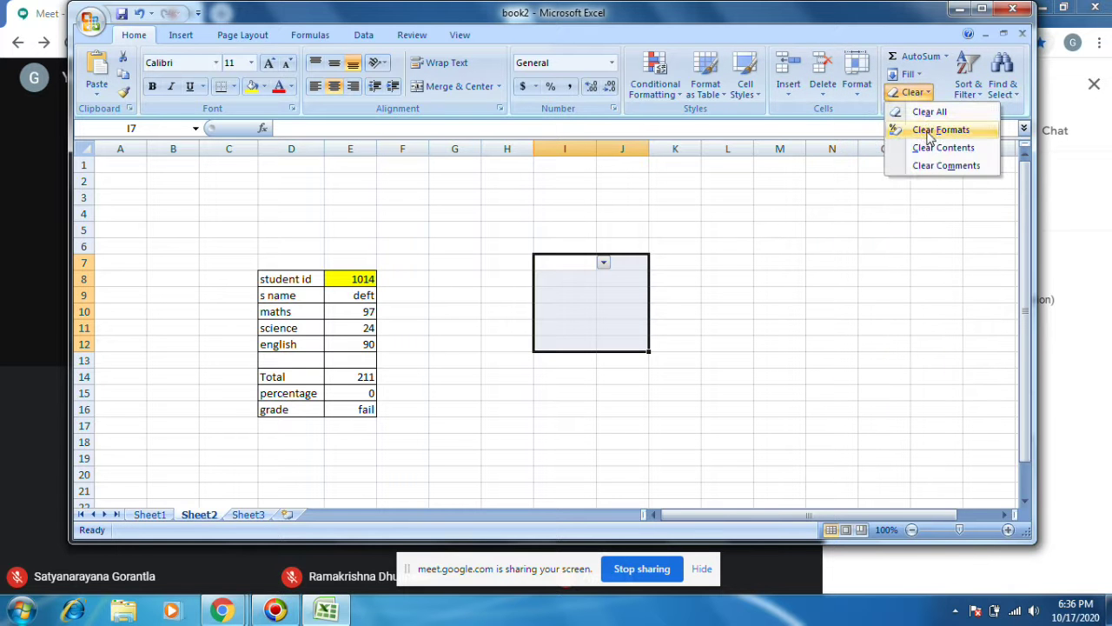
{"action": "left_click", "coordinate": [930, 130]}
{"action": "left_click", "coordinate": [568, 262]}
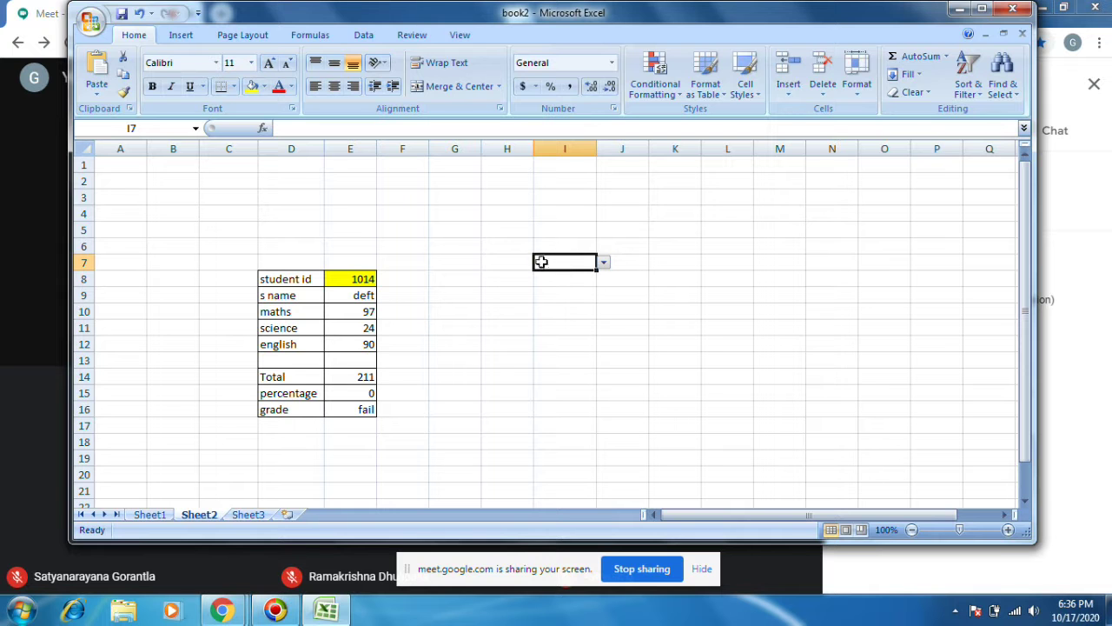
{"action": "left_click", "coordinate": [508, 229]}
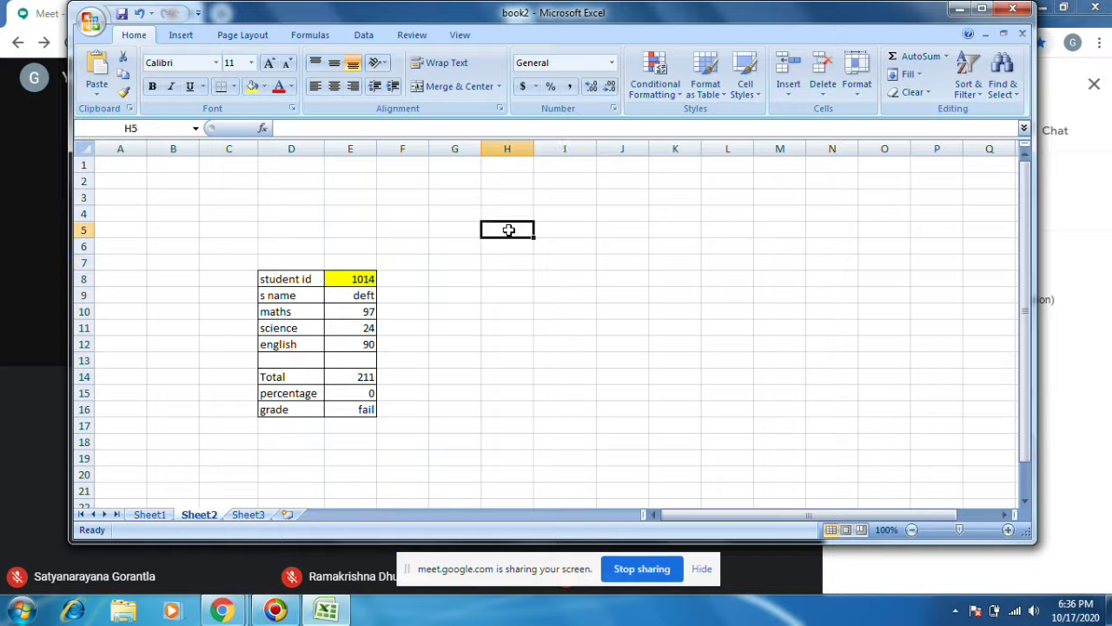
{"action": "left_click", "coordinate": [457, 277]}
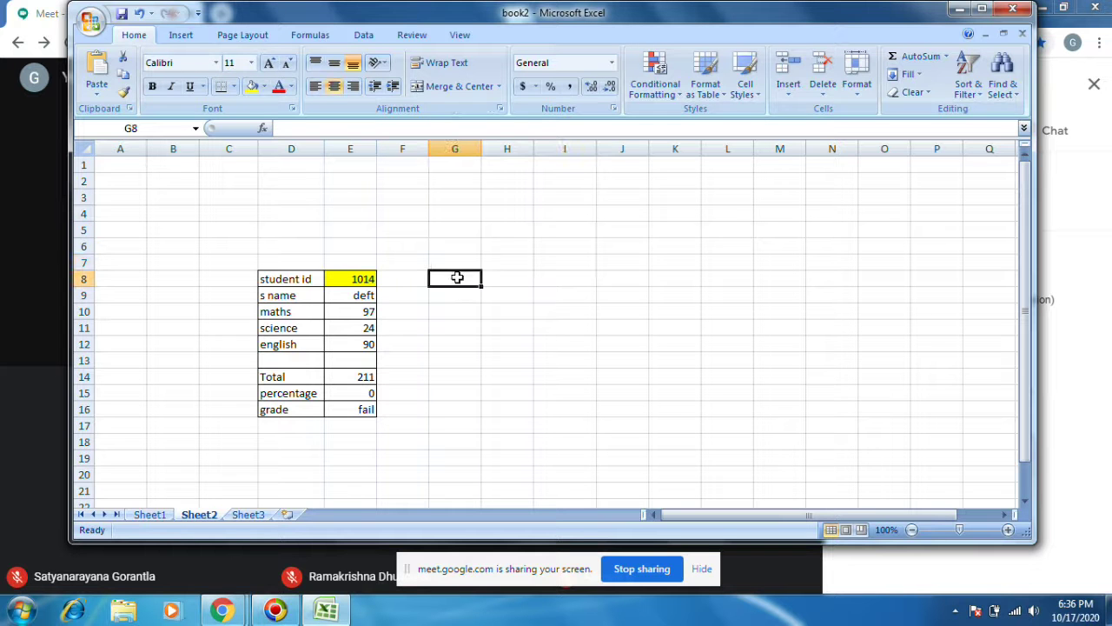
Try a pivot table from Sheet1's marks table B4:J19, dismiss the field-name error, and cancel.
{"action": "left_click", "coordinate": [175, 37]}
{"action": "left_click", "coordinate": [98, 95]}
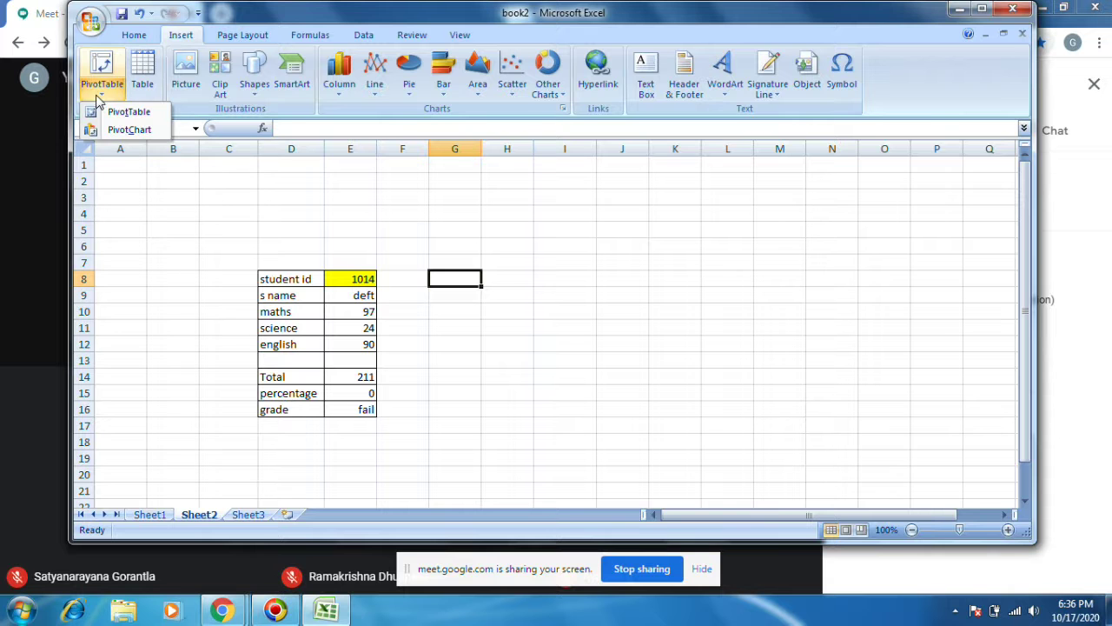
{"action": "key", "text": "Escape"}
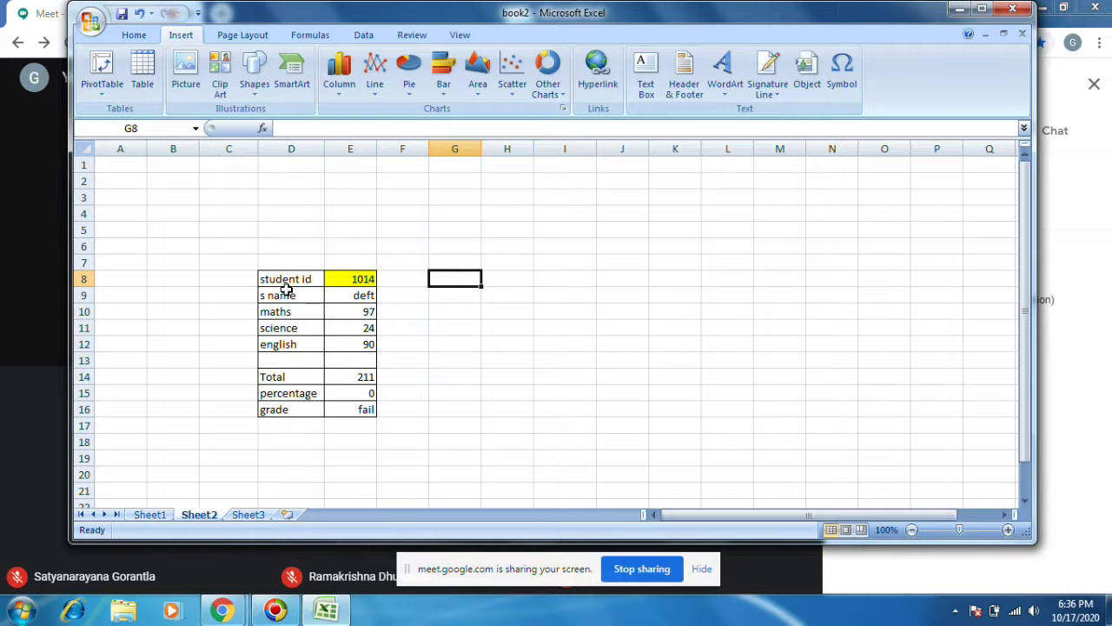
{"action": "left_click", "coordinate": [151, 516]}
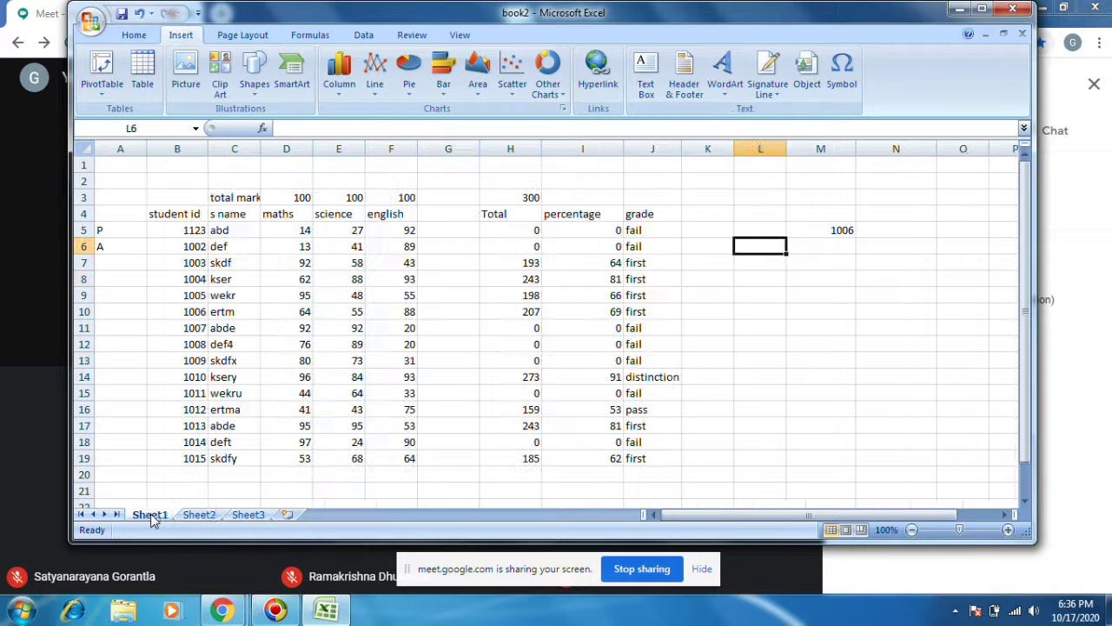
{"action": "left_click", "coordinate": [101, 86]}
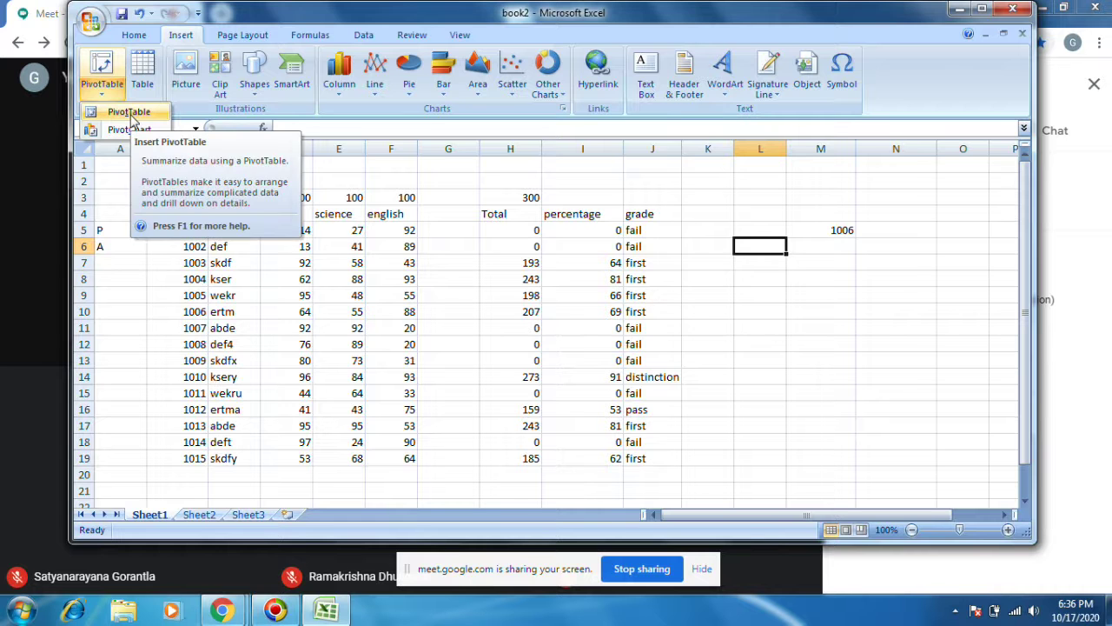
{"action": "left_click", "coordinate": [130, 113]}
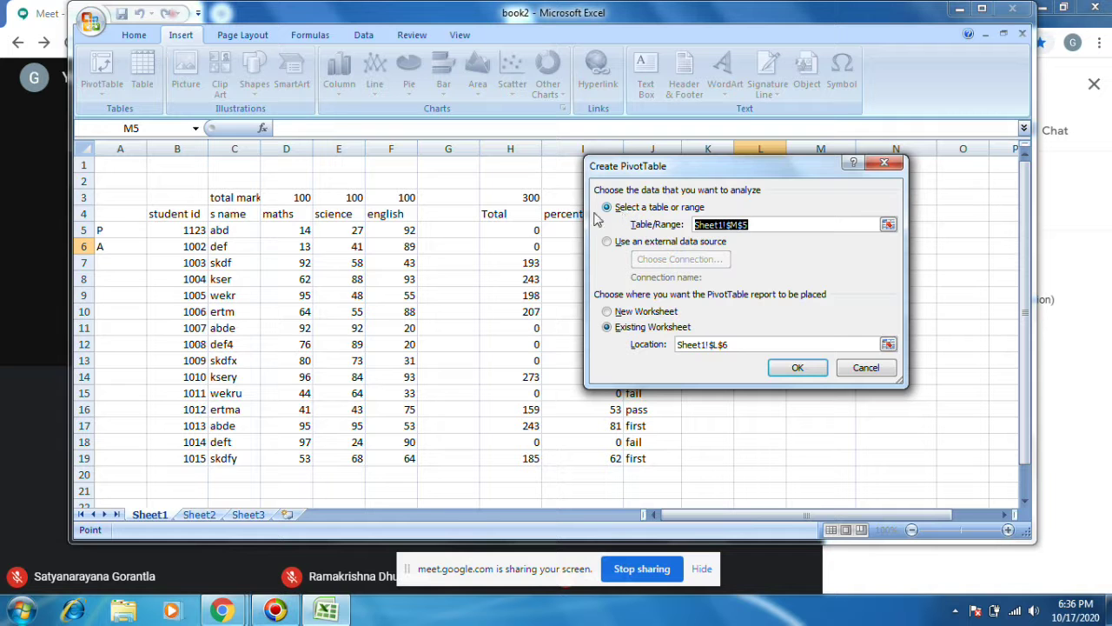
{"action": "mouse_move", "coordinate": [159, 214]}
{"action": "left_mouse_down"}
{"action": "mouse_move", "coordinate": [647, 449]}
{"action": "mouse_move", "coordinate": [641, 457]}
{"action": "left_mouse_up"}
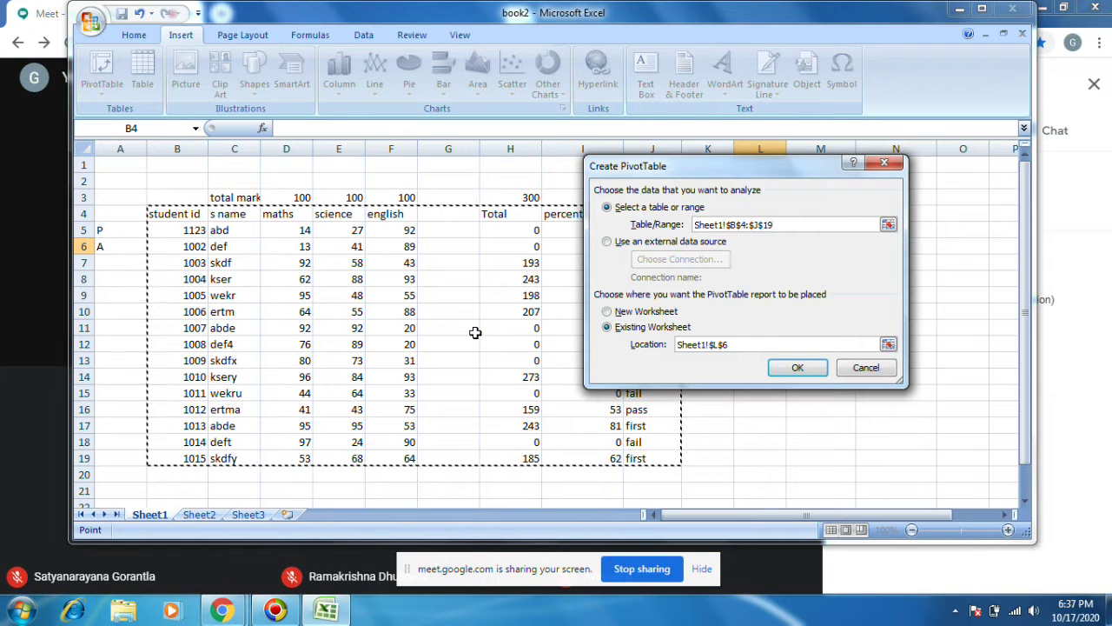
{"action": "left_click", "coordinate": [796, 369]}
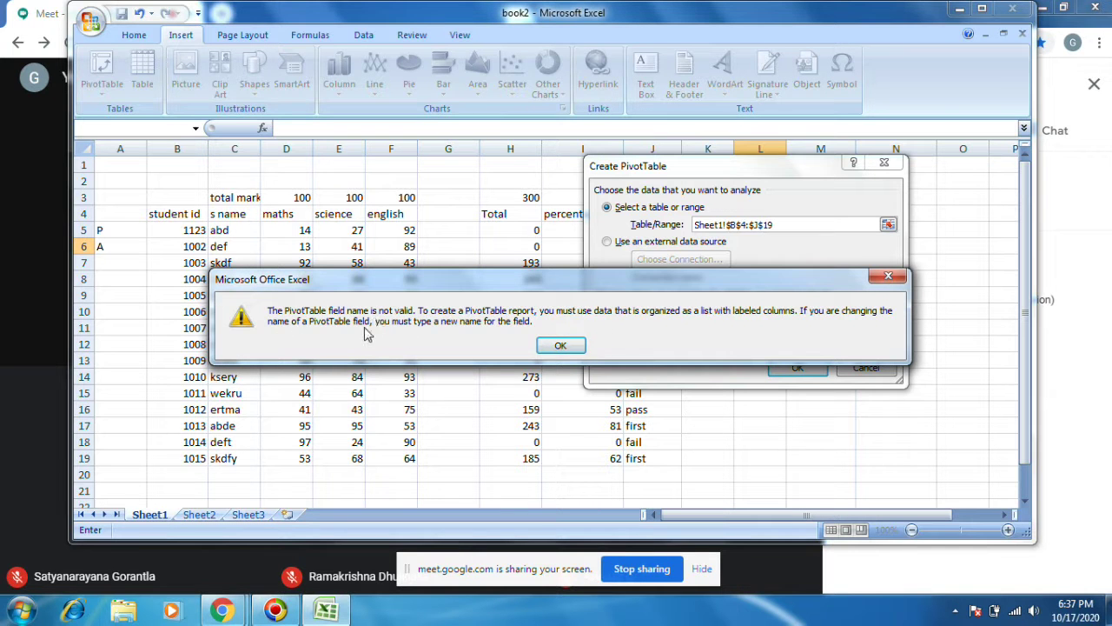
{"action": "left_click", "coordinate": [561, 345]}
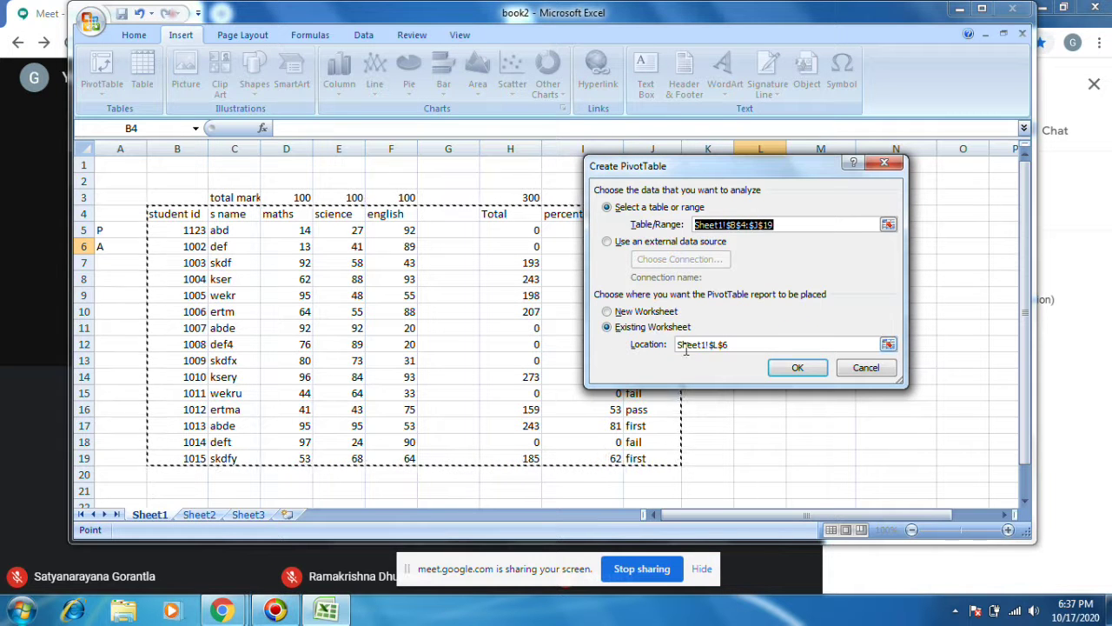
{"action": "left_click", "coordinate": [868, 367]}
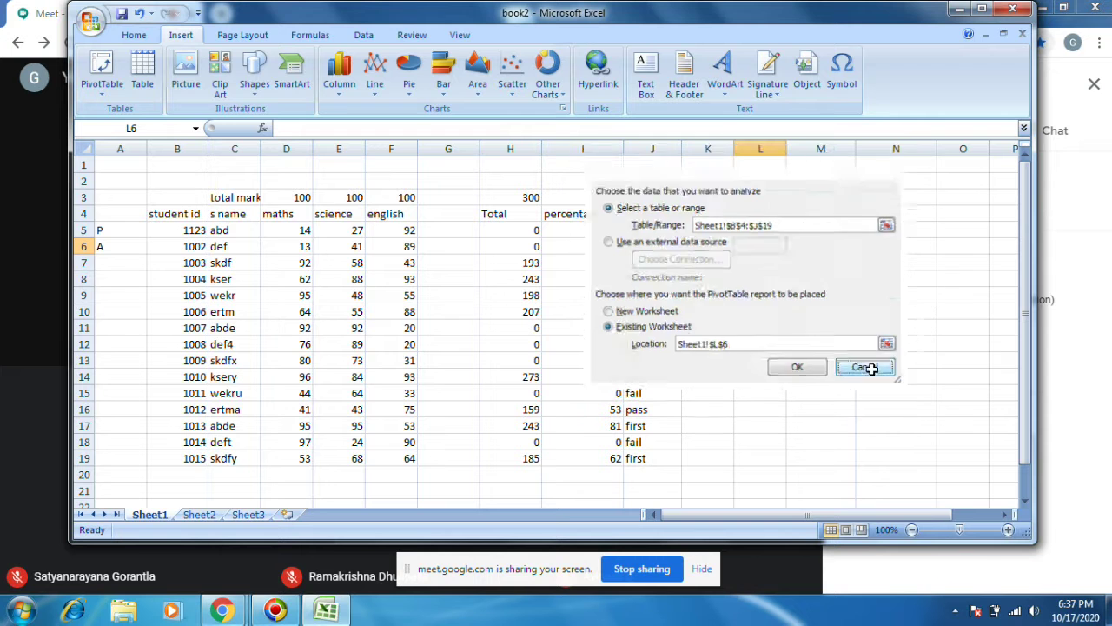
Try a pivot chart from B5:J19 and dismiss the invalid field name error.
{"action": "left_click_drag", "start_coordinate": [178, 233], "coordinate": [647, 458]}
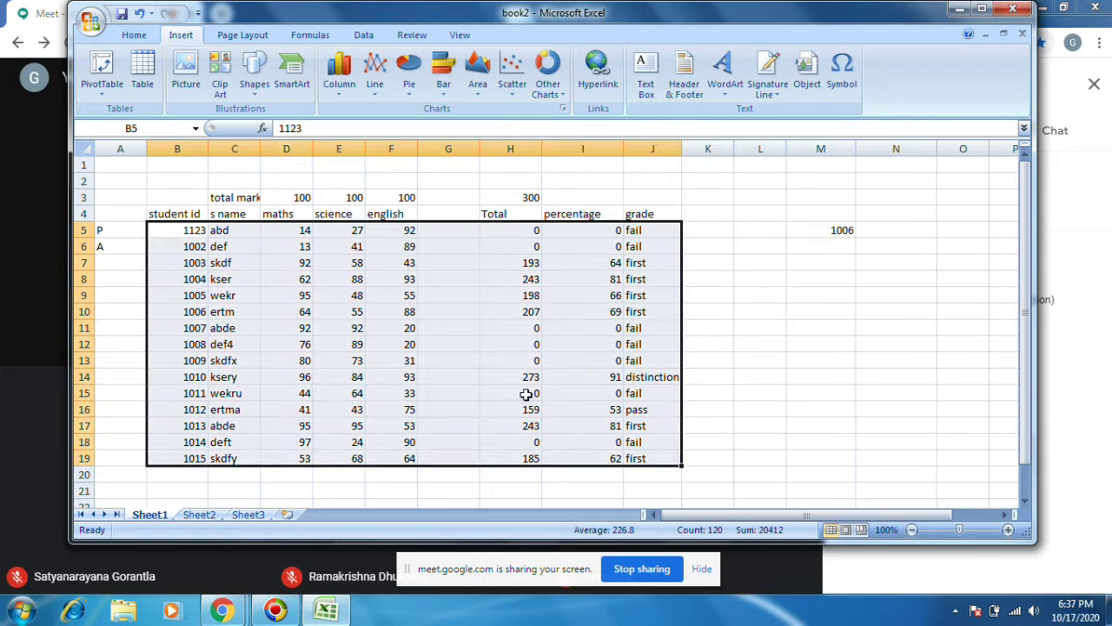
{"action": "left_click", "coordinate": [102, 87]}
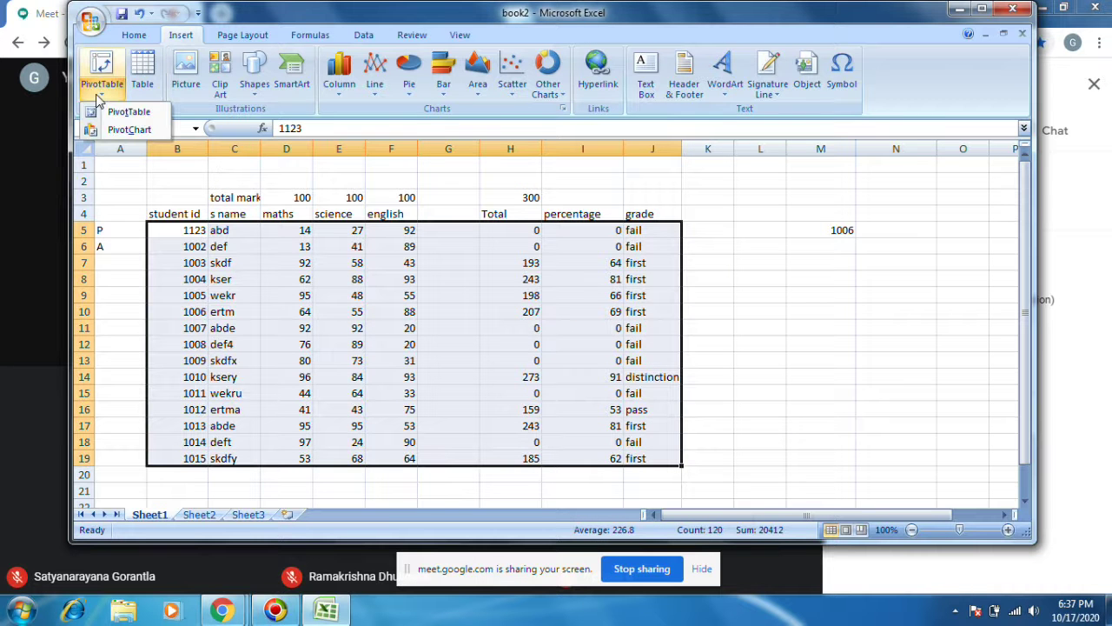
{"action": "left_click", "coordinate": [128, 130]}
{"action": "left_click", "coordinate": [797, 368]}
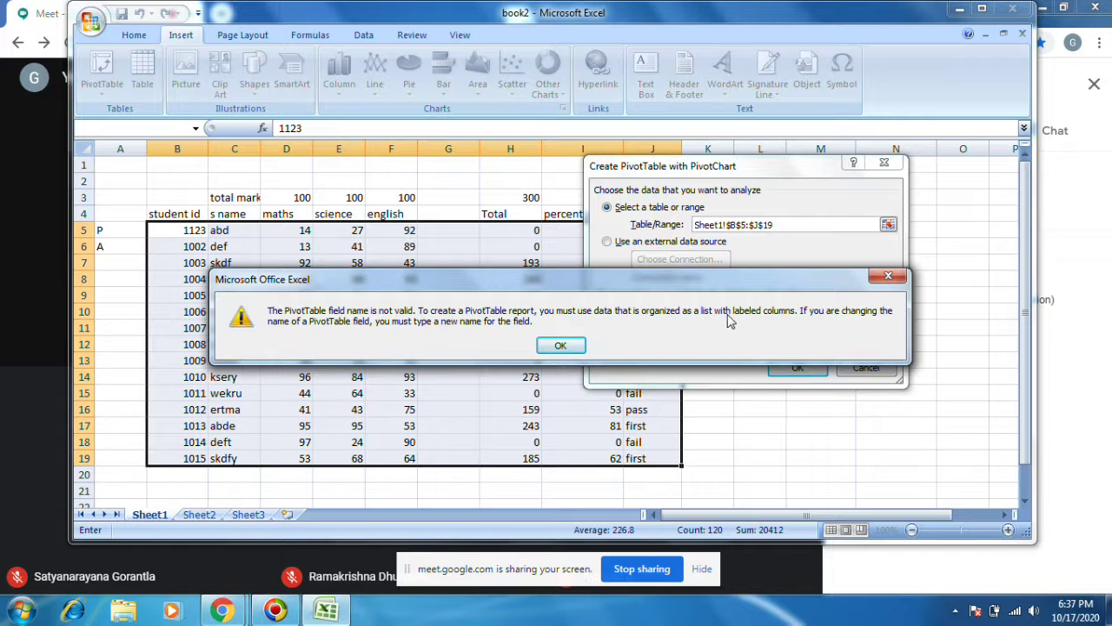
{"action": "left_click", "coordinate": [888, 276]}
Start a pivot table from Sheet1's B4:F19, placed on an existing worksheet.
{"action": "left_click", "coordinate": [861, 366]}
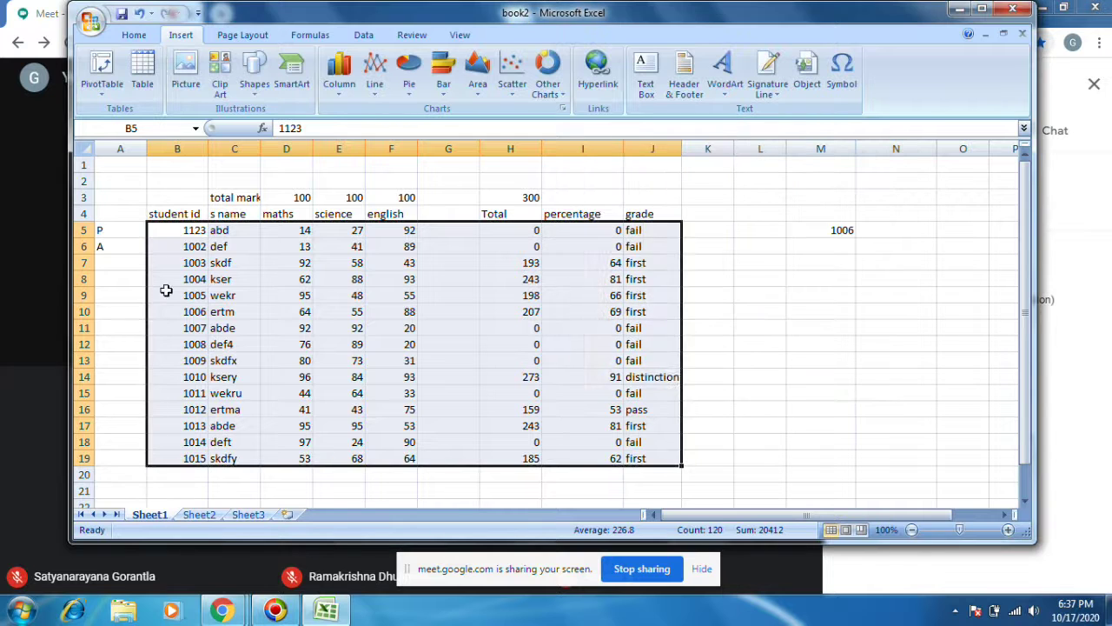
{"action": "left_click", "coordinate": [166, 290]}
{"action": "mouse_move", "coordinate": [165, 215]}
{"action": "left_mouse_down"}
{"action": "mouse_move", "coordinate": [328, 231]}
{"action": "mouse_move", "coordinate": [390, 422]}
{"action": "mouse_move", "coordinate": [389, 451]}
{"action": "left_mouse_up"}
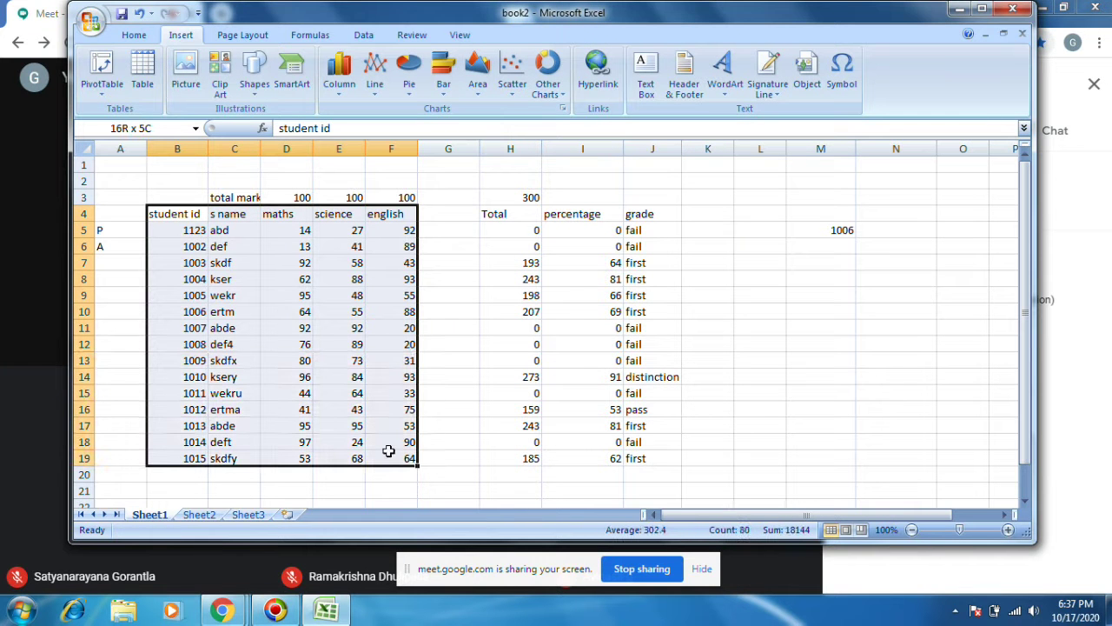
{"action": "left_click", "coordinate": [97, 77]}
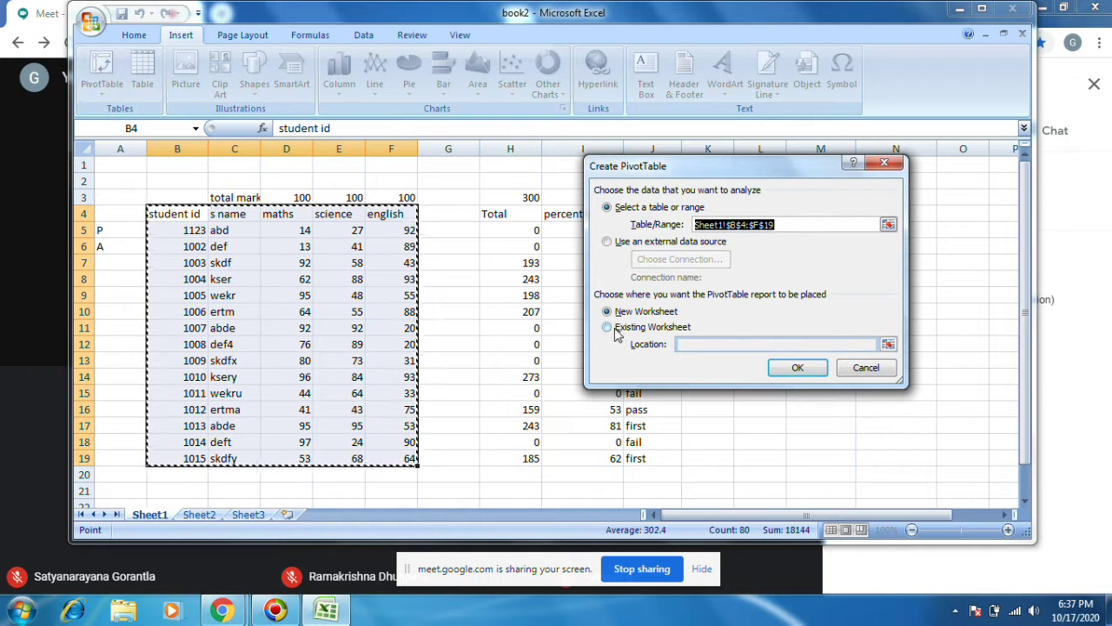
{"action": "left_click", "coordinate": [608, 328]}
Set the pivot table location to Sheet2!$G$8:$P$18 and create it.
{"action": "left_click", "coordinate": [887, 346]}
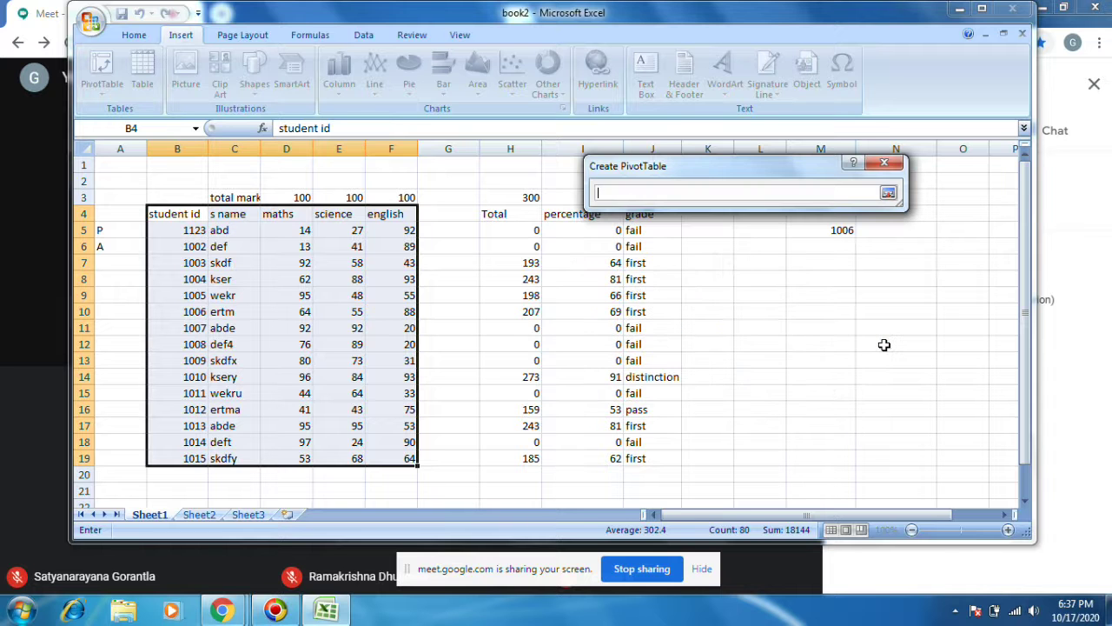
{"action": "left_click", "coordinate": [887, 193]}
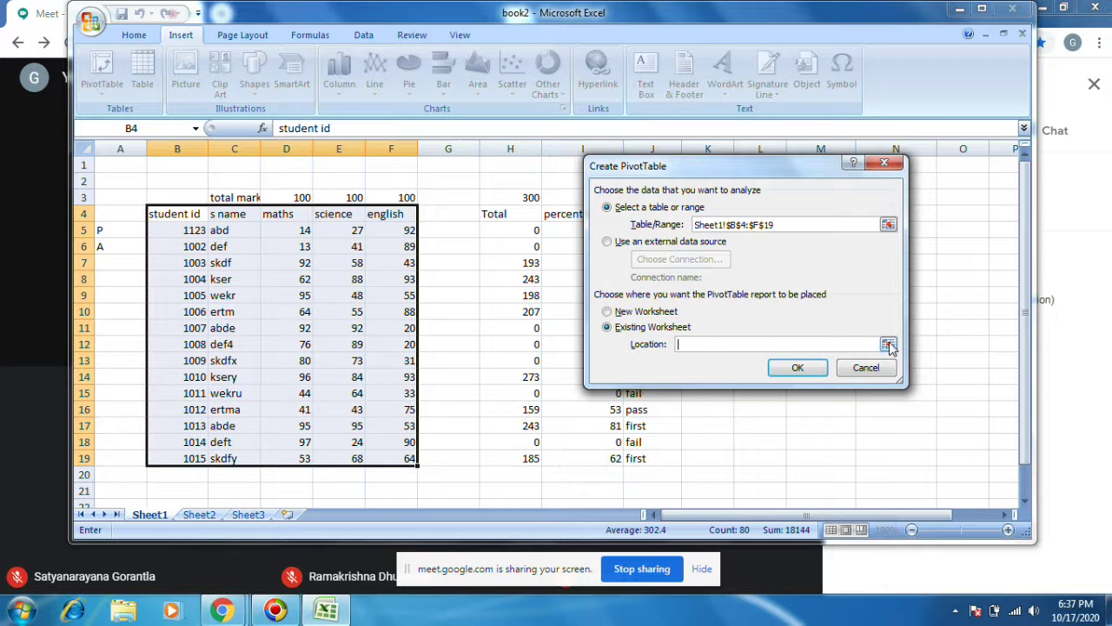
{"action": "left_click", "coordinate": [888, 345]}
{"action": "left_click", "coordinate": [199, 514]}
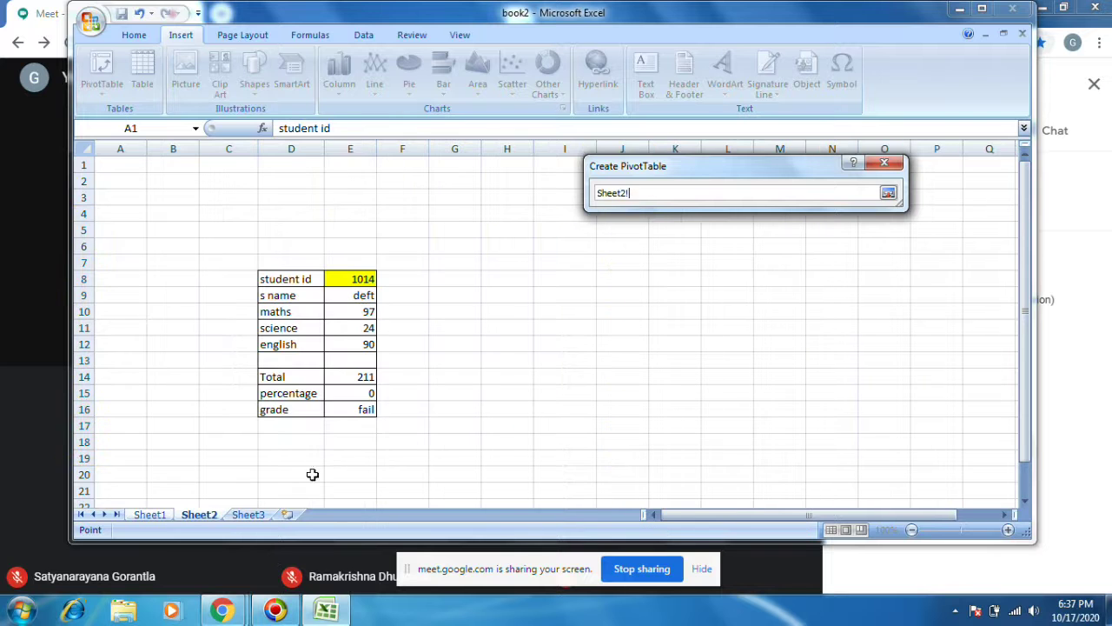
{"action": "left_click_drag", "start_coordinate": [479, 285], "coordinate": [514, 290]}
{"action": "left_click_drag", "start_coordinate": [592, 310], "coordinate": [913, 432]}
{"action": "left_click", "coordinate": [889, 193]}
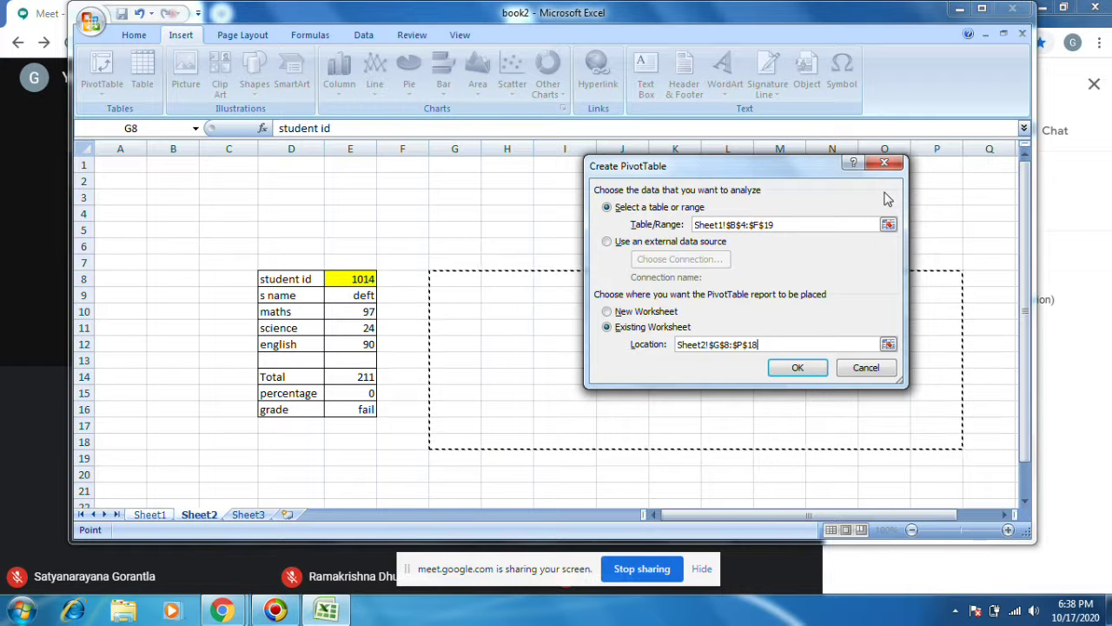
{"action": "left_click", "coordinate": [797, 371]}
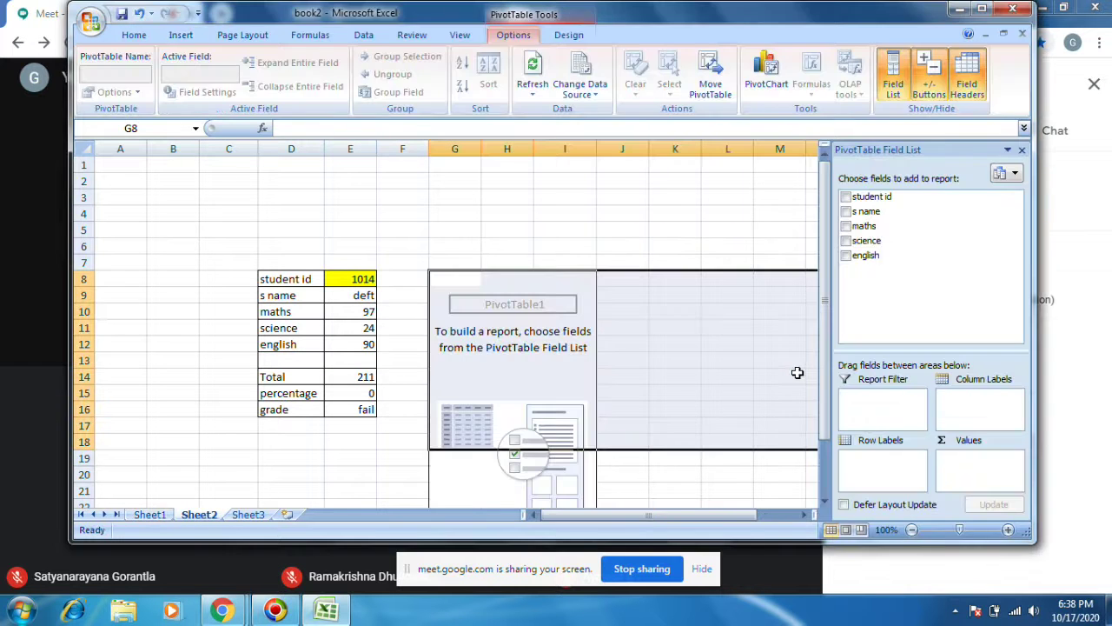
Add the student id, s name, maths, science and english fields to the pivot table.
{"action": "scroll", "coordinate": [761, 334], "scroll_direction": "down", "scroll_amount": 1}
{"action": "scroll", "coordinate": [761, 334], "scroll_direction": "down", "scroll_amount": 2}
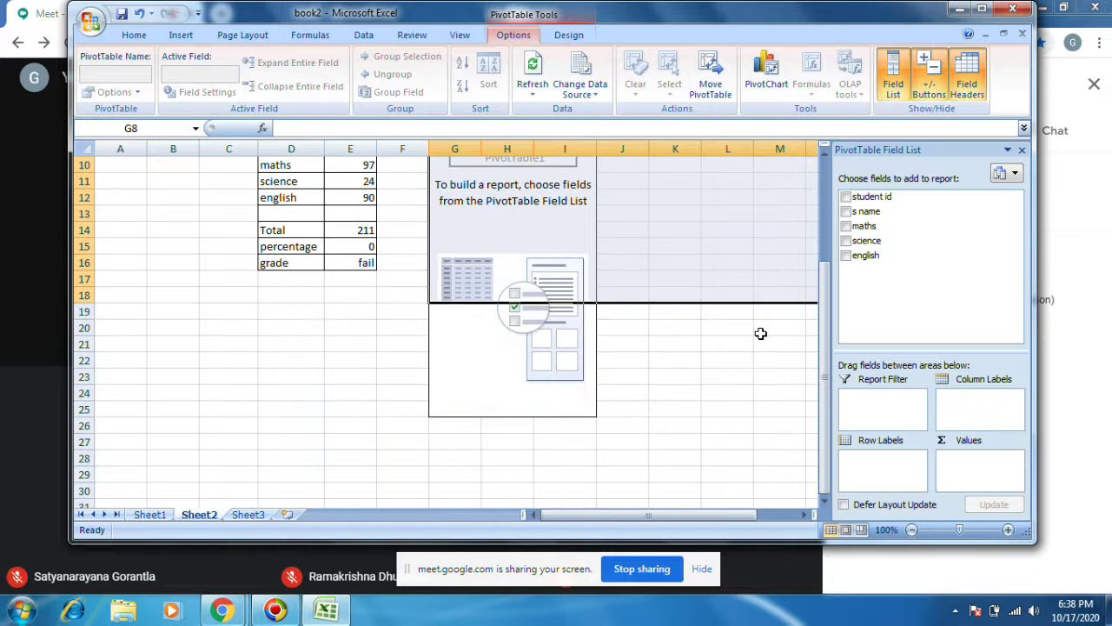
{"action": "scroll", "coordinate": [760, 333], "scroll_direction": "up", "scroll_amount": 2}
{"action": "scroll", "coordinate": [761, 334], "scroll_direction": "down", "scroll_amount": 1}
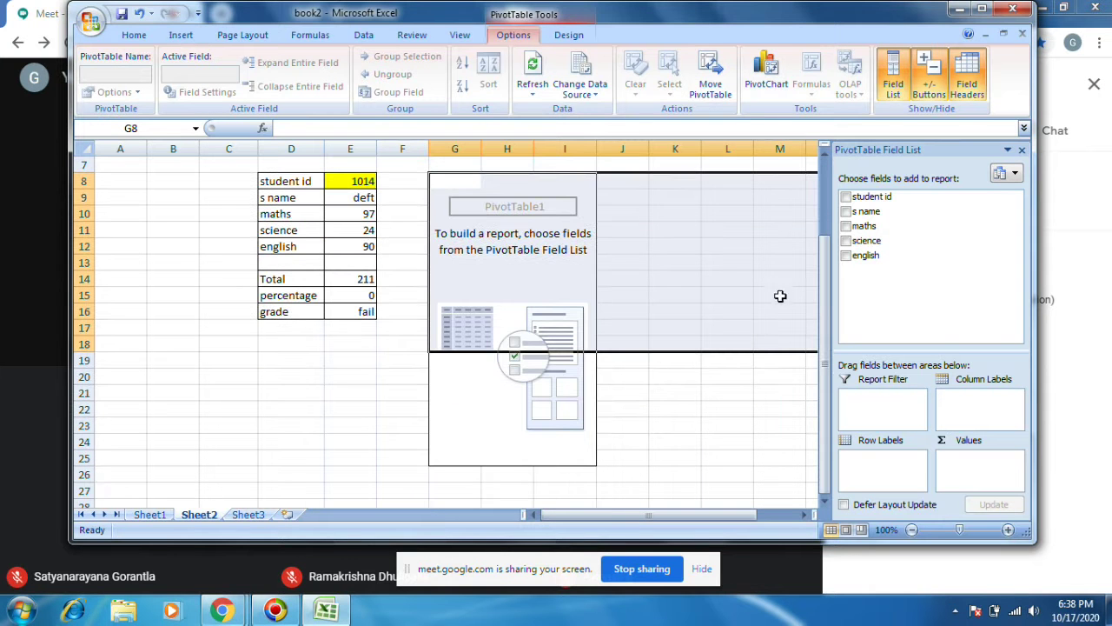
{"action": "left_click", "coordinate": [846, 196]}
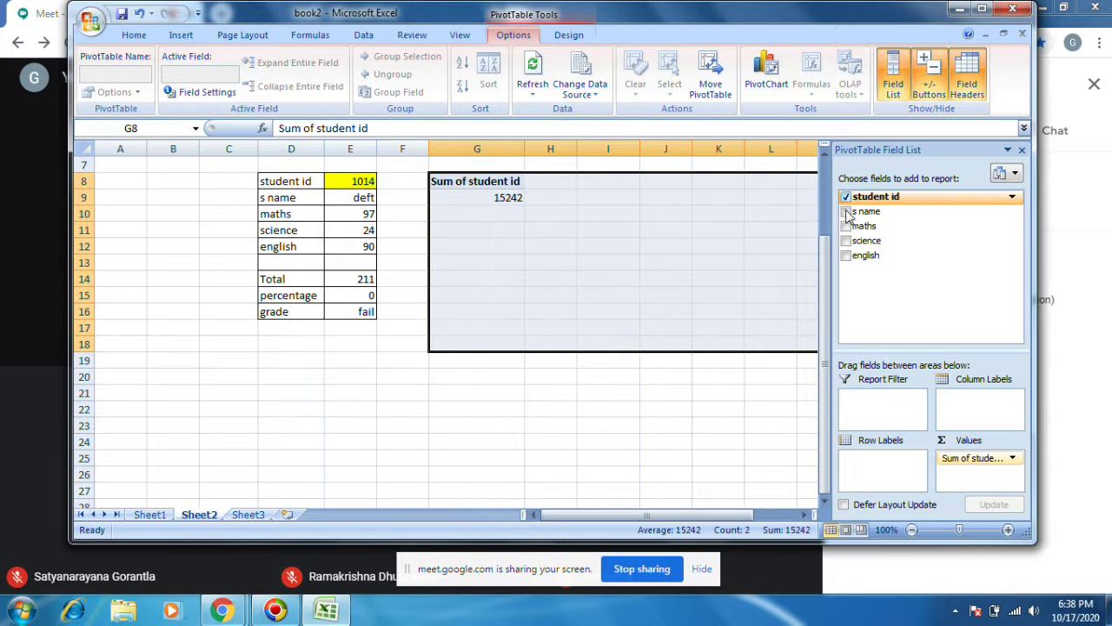
{"action": "left_click", "coordinate": [846, 212]}
{"action": "left_click", "coordinate": [846, 226]}
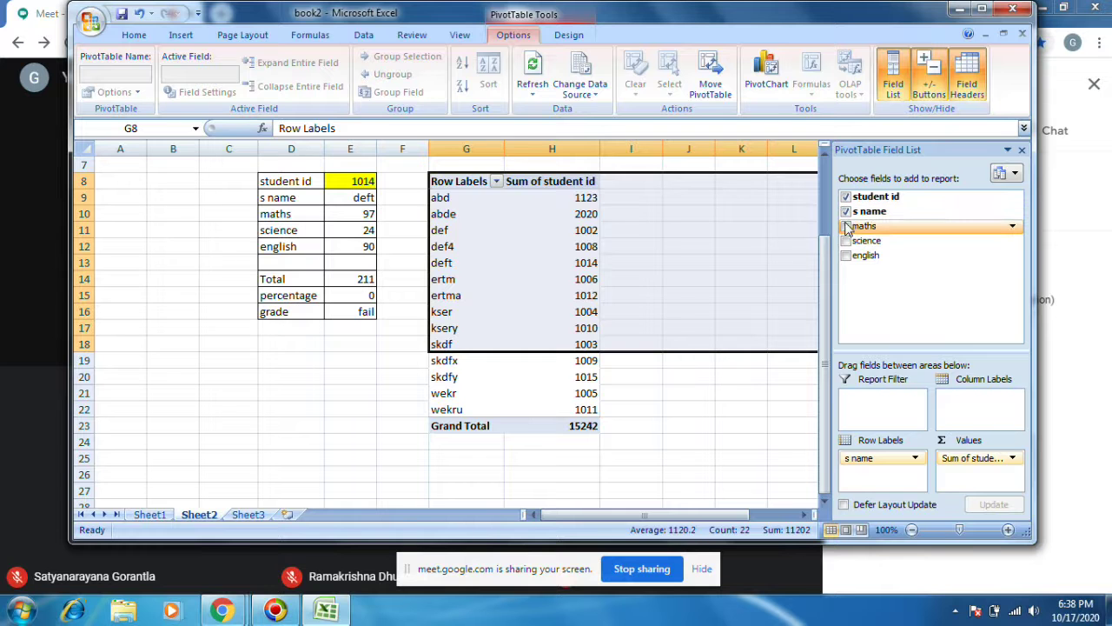
{"action": "left_click", "coordinate": [846, 240]}
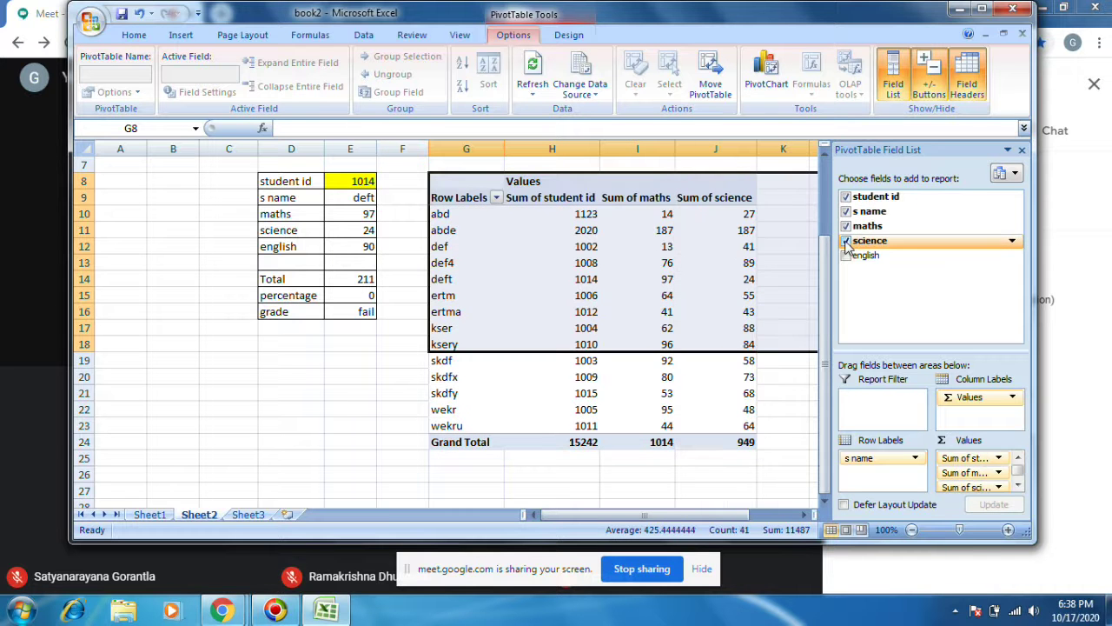
{"action": "left_click", "coordinate": [846, 256]}
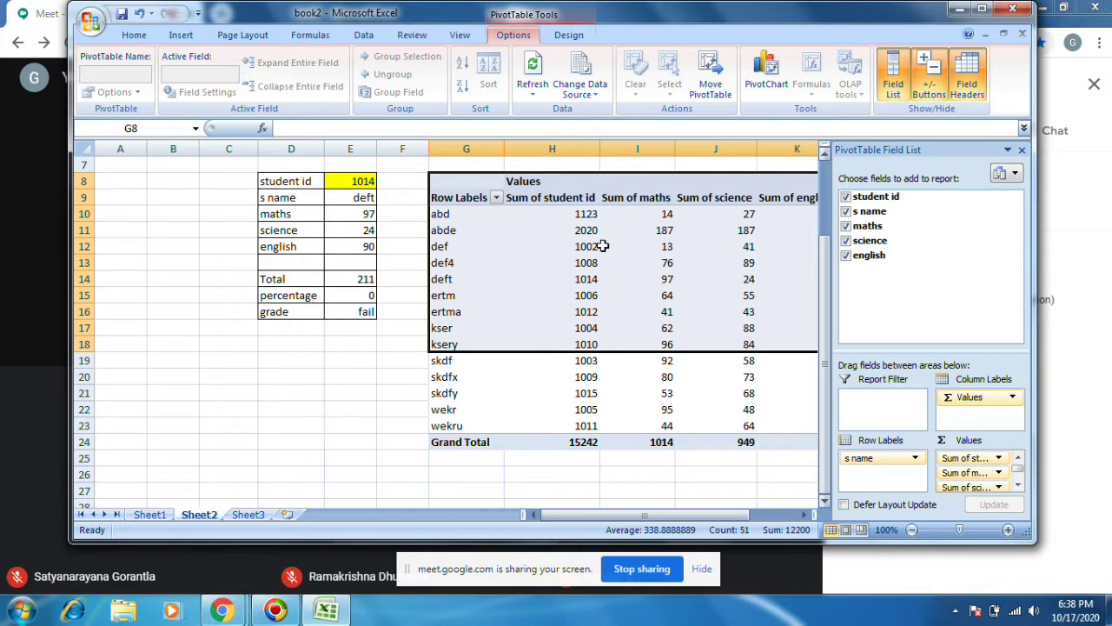
{"action": "left_click_drag", "start_coordinate": [580, 519], "coordinate": [750, 518]}
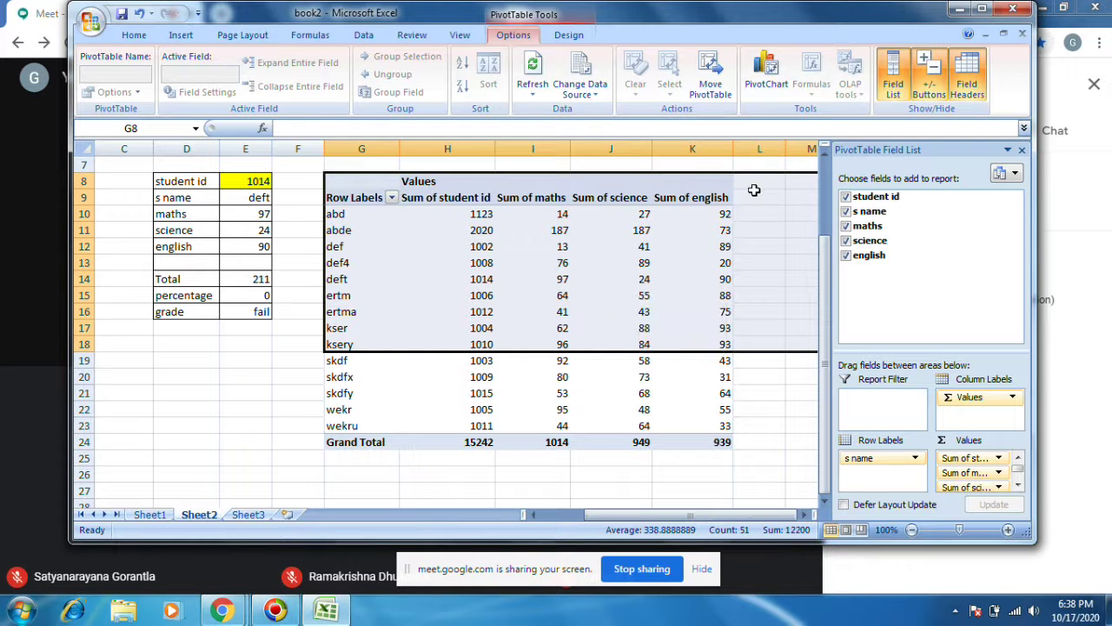
Hide the PivotTable field list and select the pivot table area G8:N19.
{"action": "left_click", "coordinate": [1013, 398]}
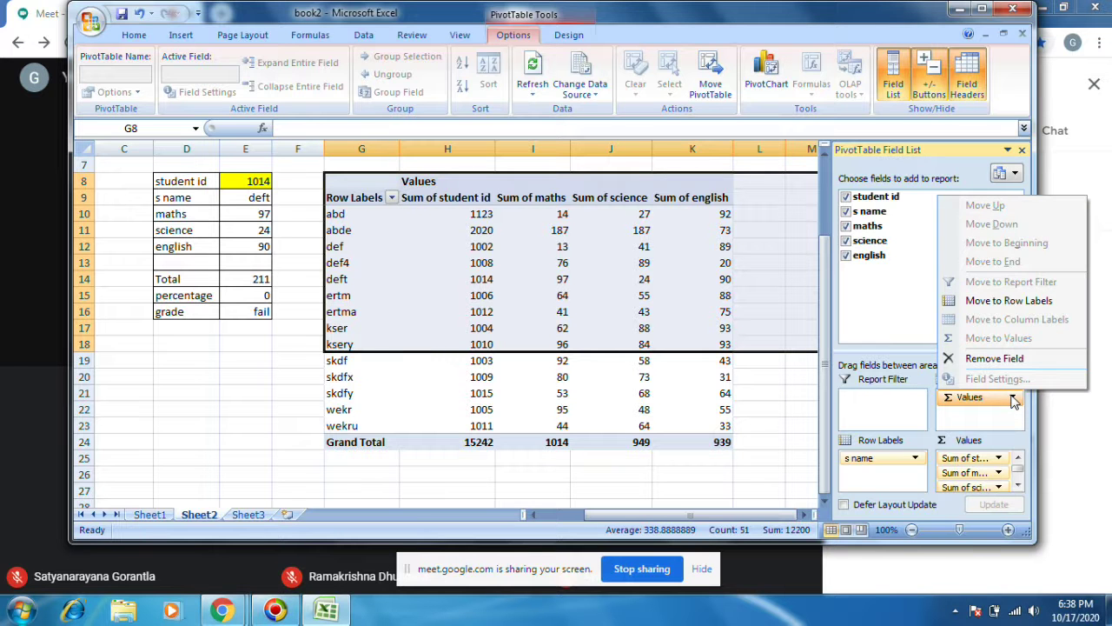
{"action": "left_click", "coordinate": [855, 409]}
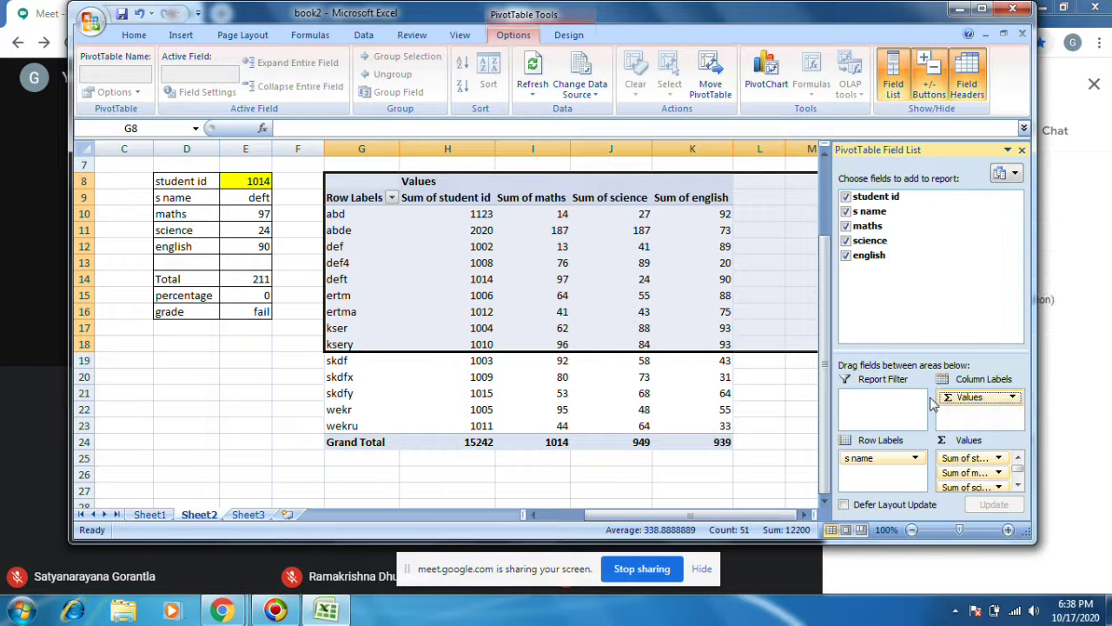
{"action": "scroll", "coordinate": [979, 458], "scroll_direction": "down", "scroll_amount": 1}
{"action": "scroll", "coordinate": [978, 458], "scroll_direction": "up", "scroll_amount": 1}
{"action": "left_click", "coordinate": [1022, 149]}
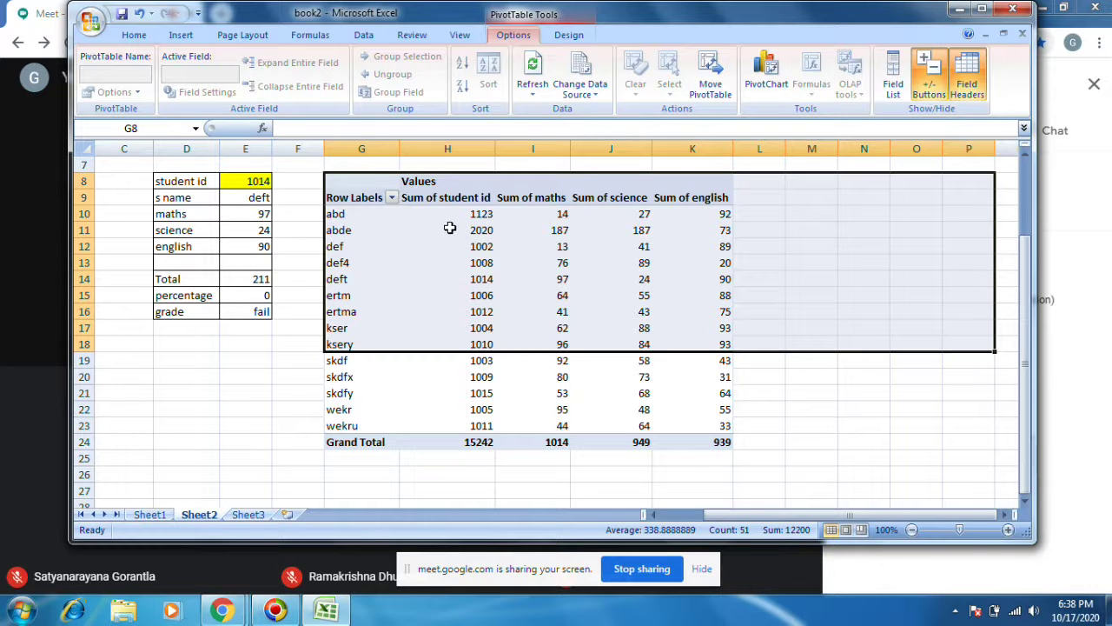
{"action": "left_click", "coordinate": [448, 230]}
{"action": "left_click_drag", "start_coordinate": [348, 182], "coordinate": [374, 230]}
{"action": "left_click_drag", "start_coordinate": [415, 283], "coordinate": [839, 365]}
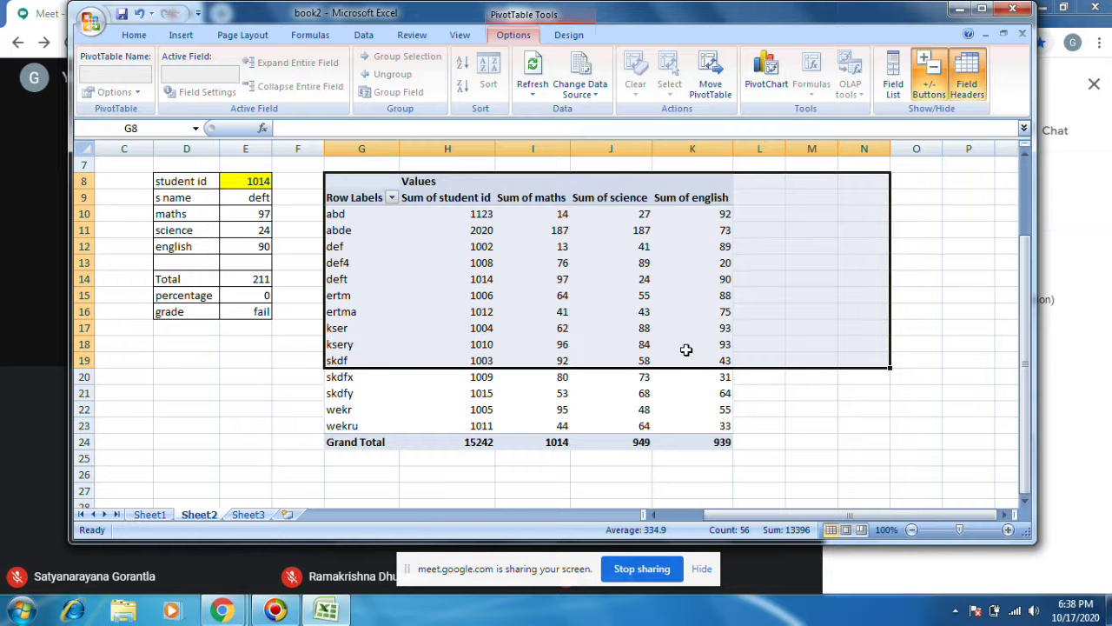
{"action": "mouse_move", "coordinate": [672, 278]}
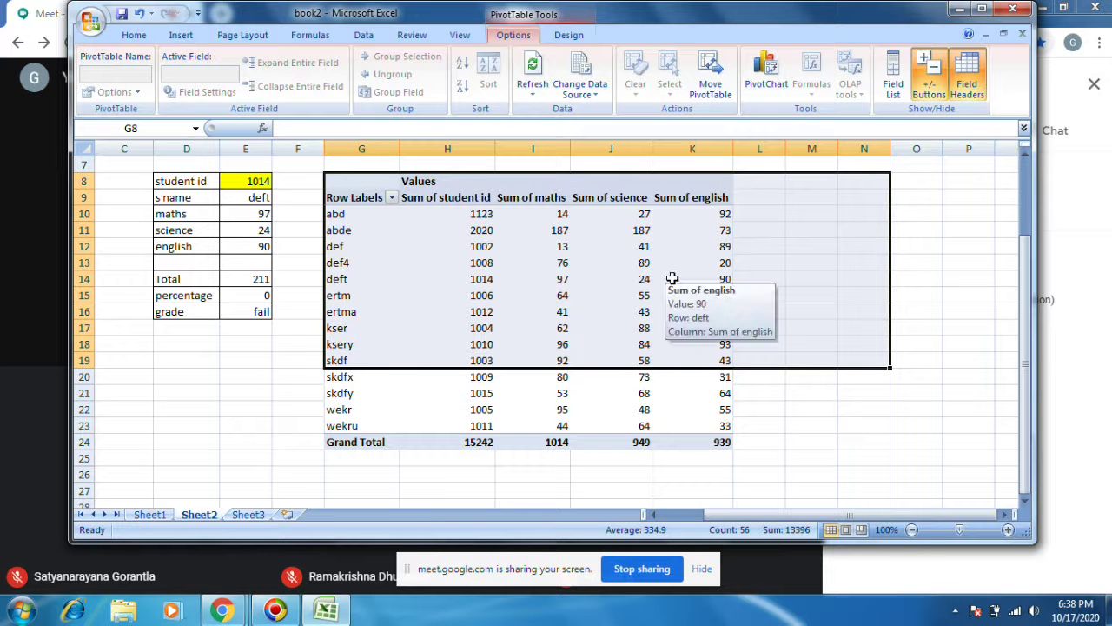
{"action": "left_click", "coordinate": [825, 277]}
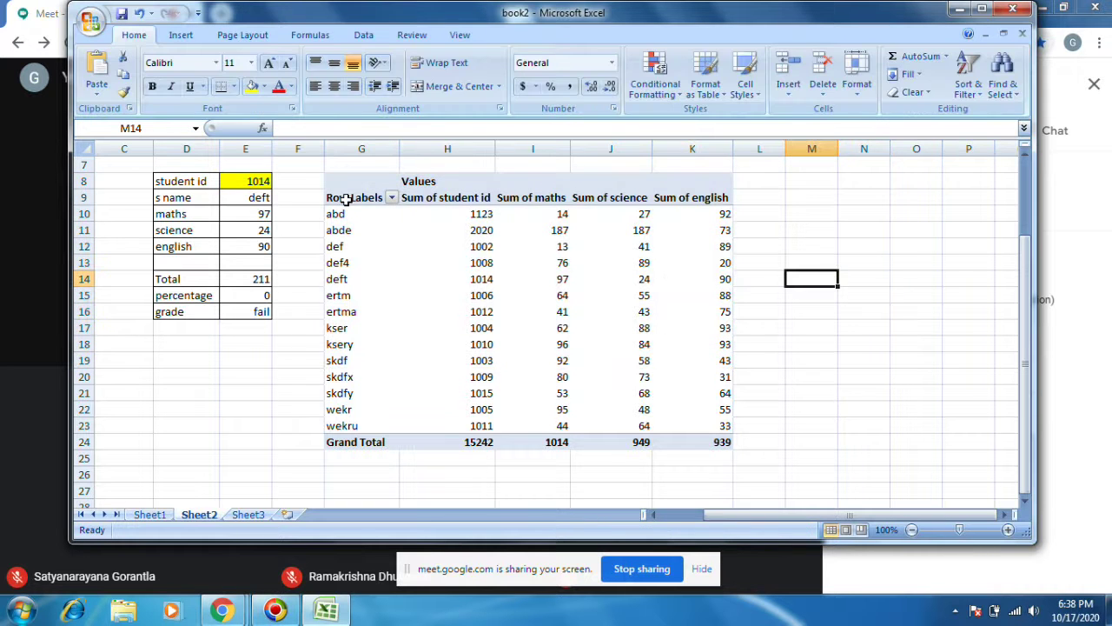
Select F8:L26 around PivotTable1, cut it, and delete it from Sheet2.
{"action": "left_click", "coordinate": [450, 203]}
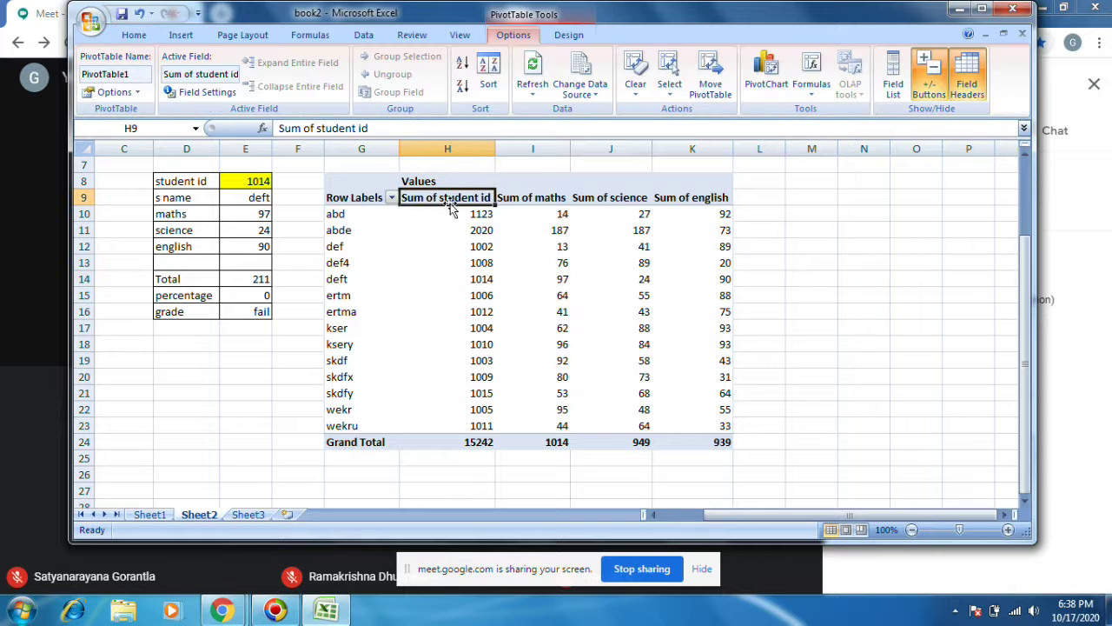
{"action": "left_click", "coordinate": [392, 198]}
{"action": "left_click", "coordinate": [859, 252]}
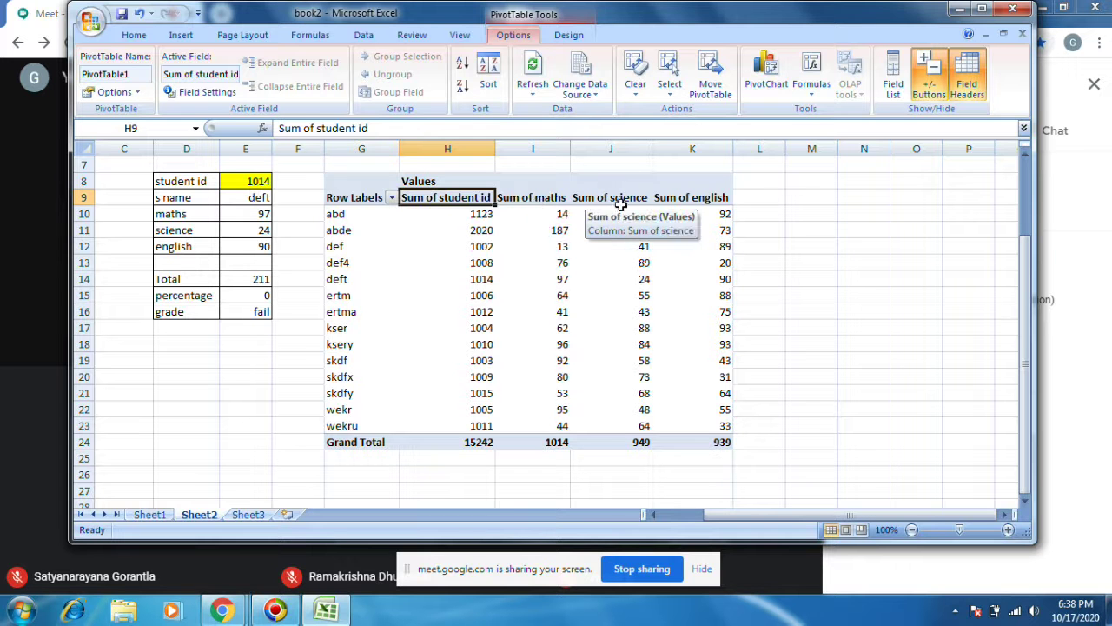
{"action": "left_click_drag", "start_coordinate": [856, 456], "coordinate": [335, 217]}
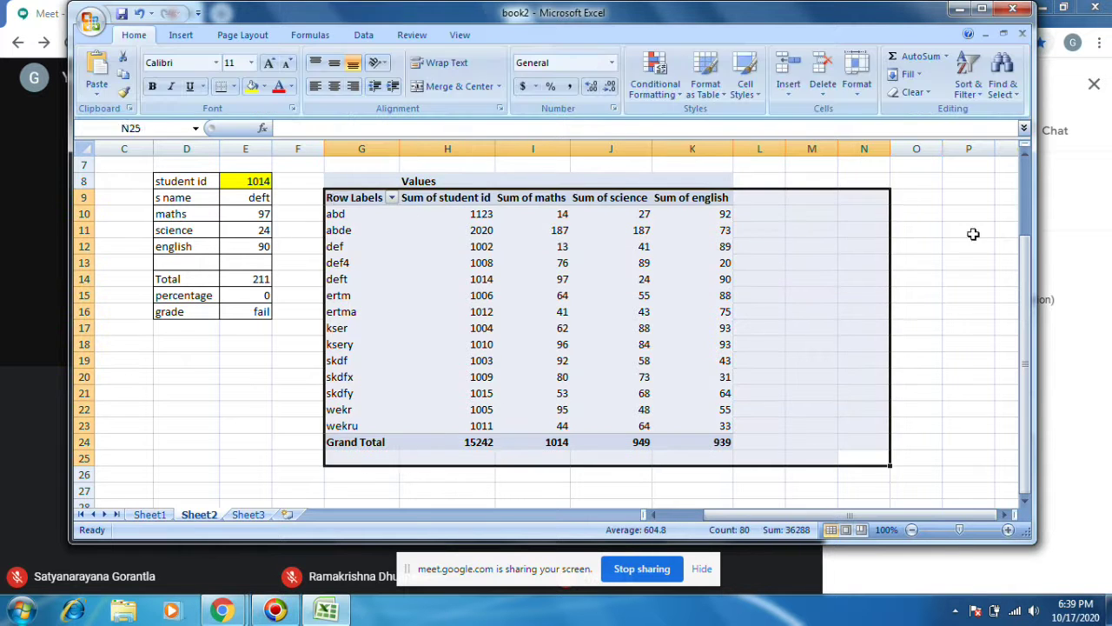
{"action": "left_click", "coordinate": [969, 230]}
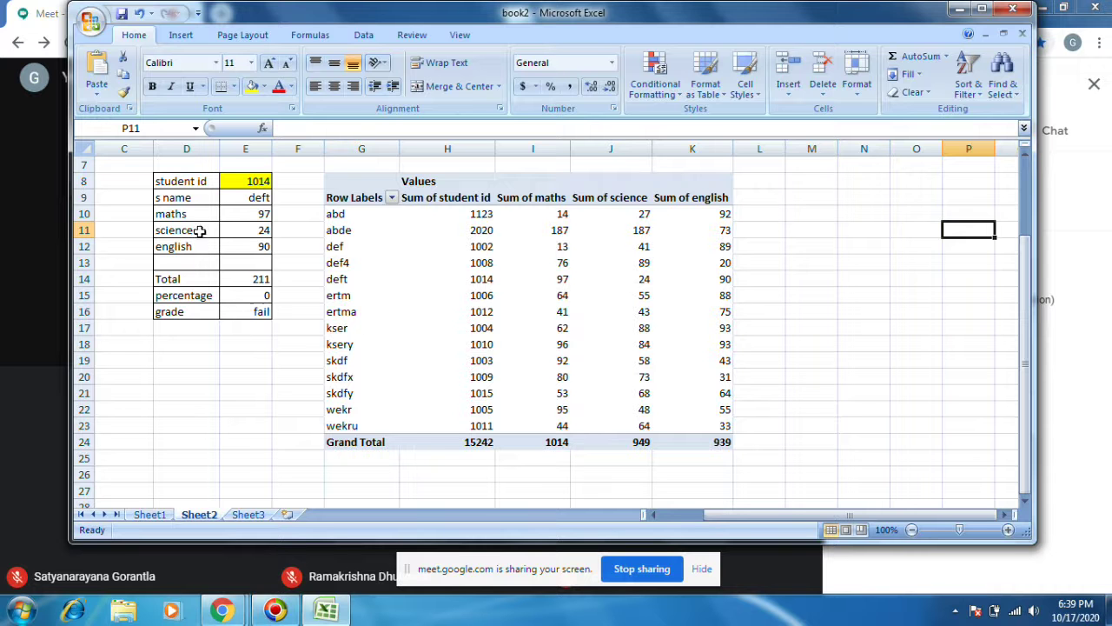
{"action": "left_click", "coordinate": [181, 35]}
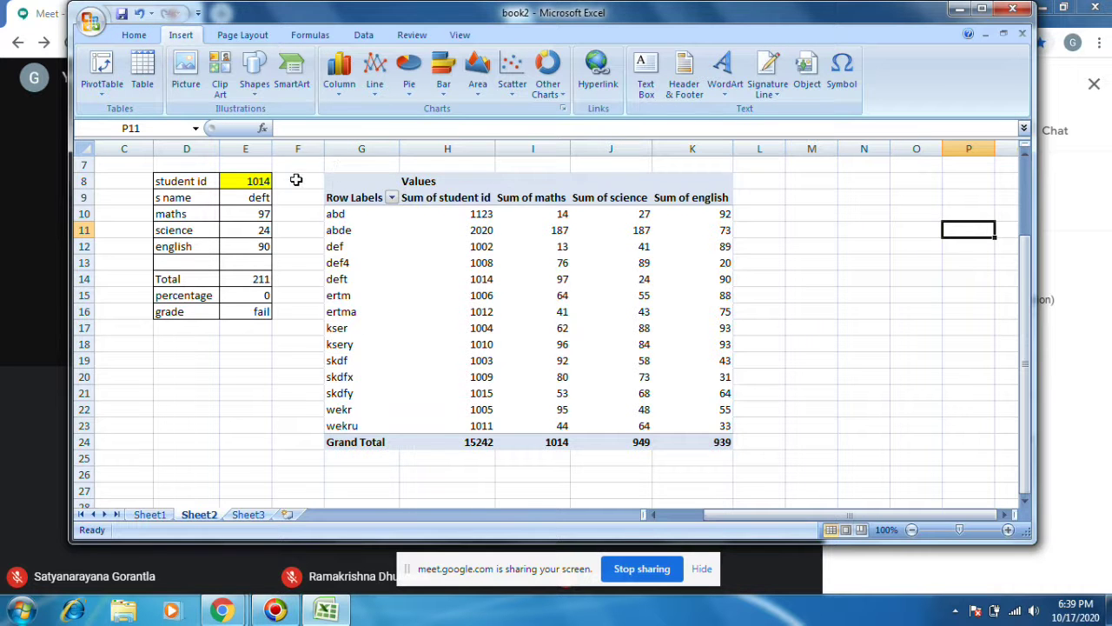
{"action": "left_click_drag", "start_coordinate": [296, 180], "coordinate": [762, 466]}
{"action": "right_click", "coordinate": [608, 336]}
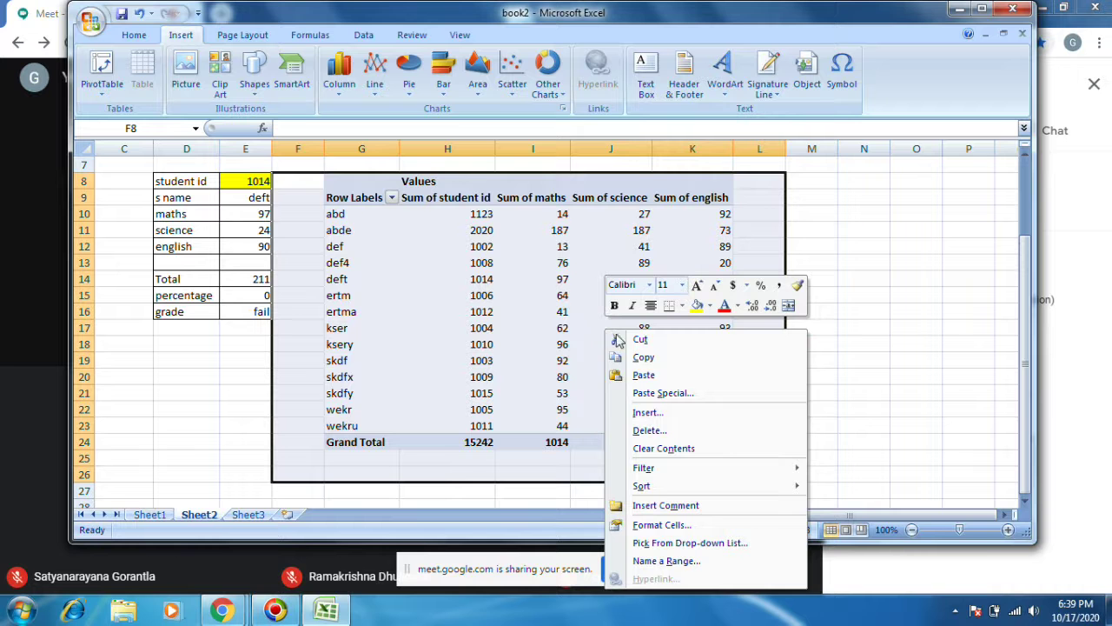
{"action": "left_click", "coordinate": [640, 340]}
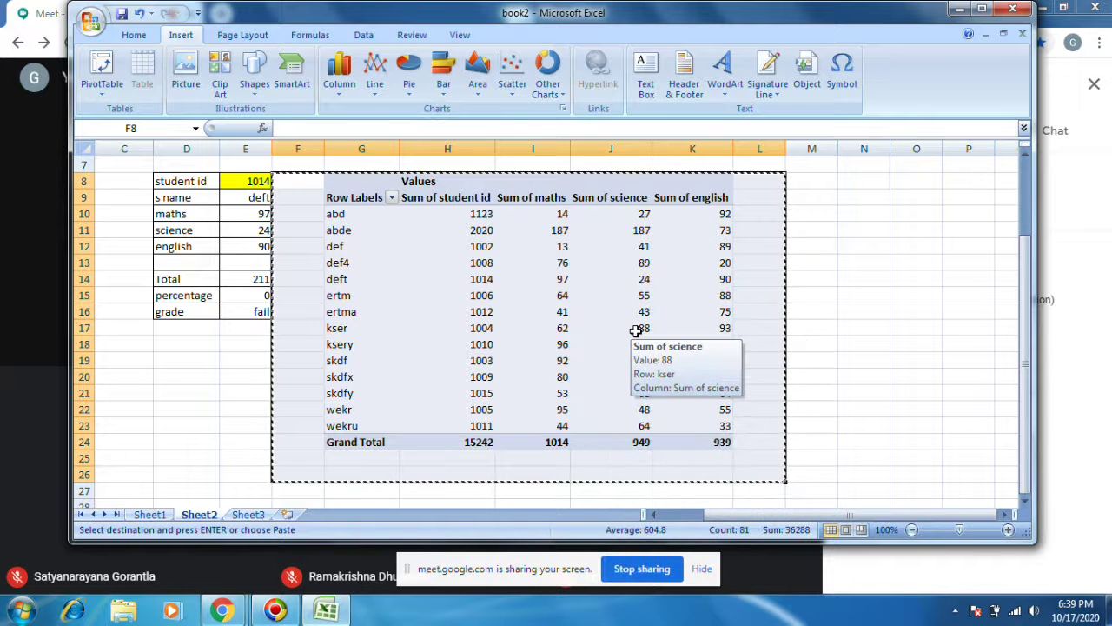
{"action": "key", "text": "Delete"}
Insert the Chrysanthemum sample picture at I9, then delete it.
{"action": "left_click", "coordinate": [651, 335]}
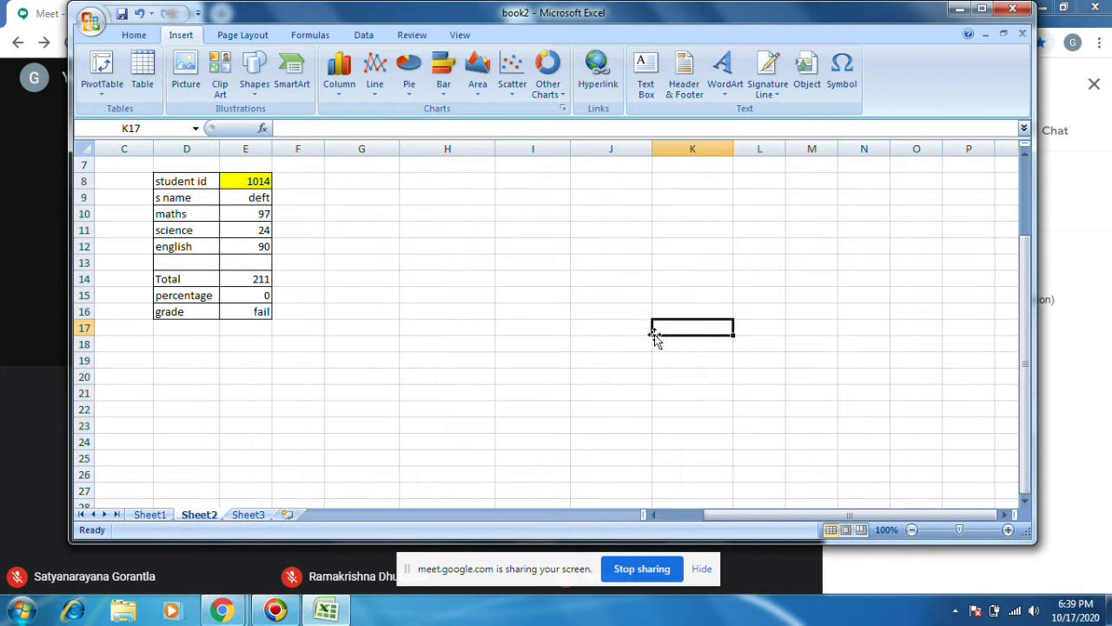
{"action": "left_click", "coordinate": [505, 199]}
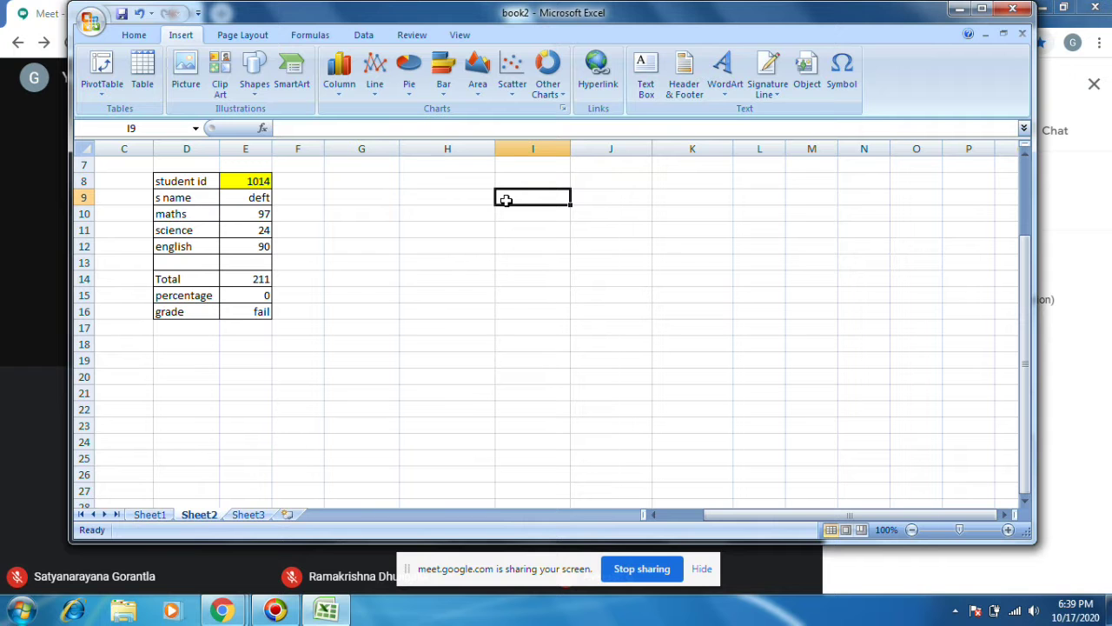
{"action": "left_click", "coordinate": [182, 70]}
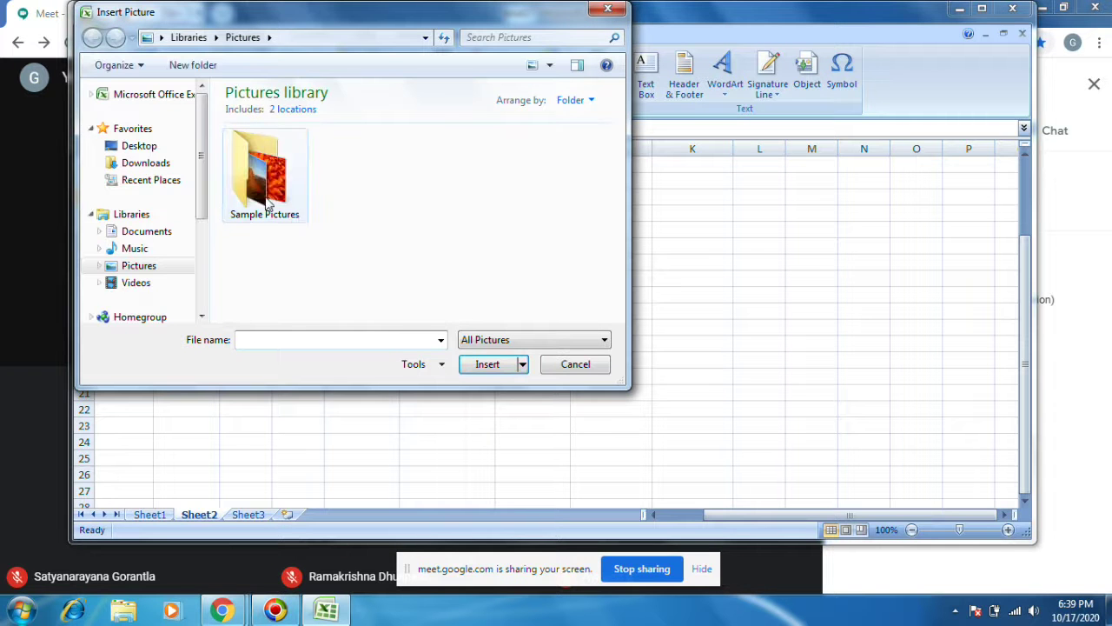
{"action": "double_click", "coordinate": [269, 183]}
{"action": "double_click", "coordinate": [268, 183]}
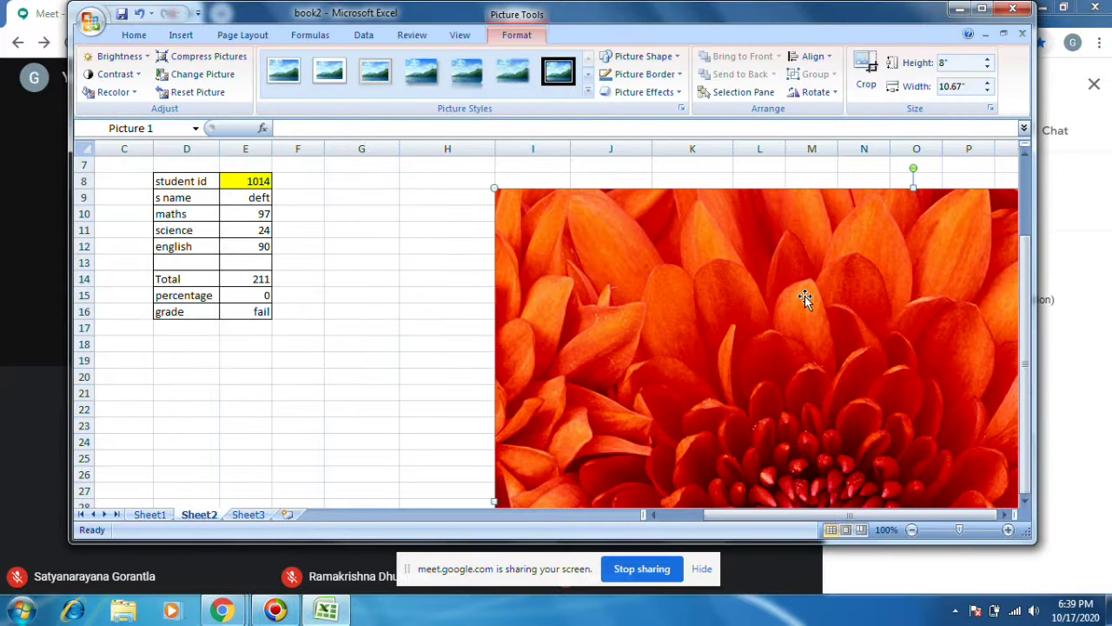
{"action": "key", "text": "Delete"}
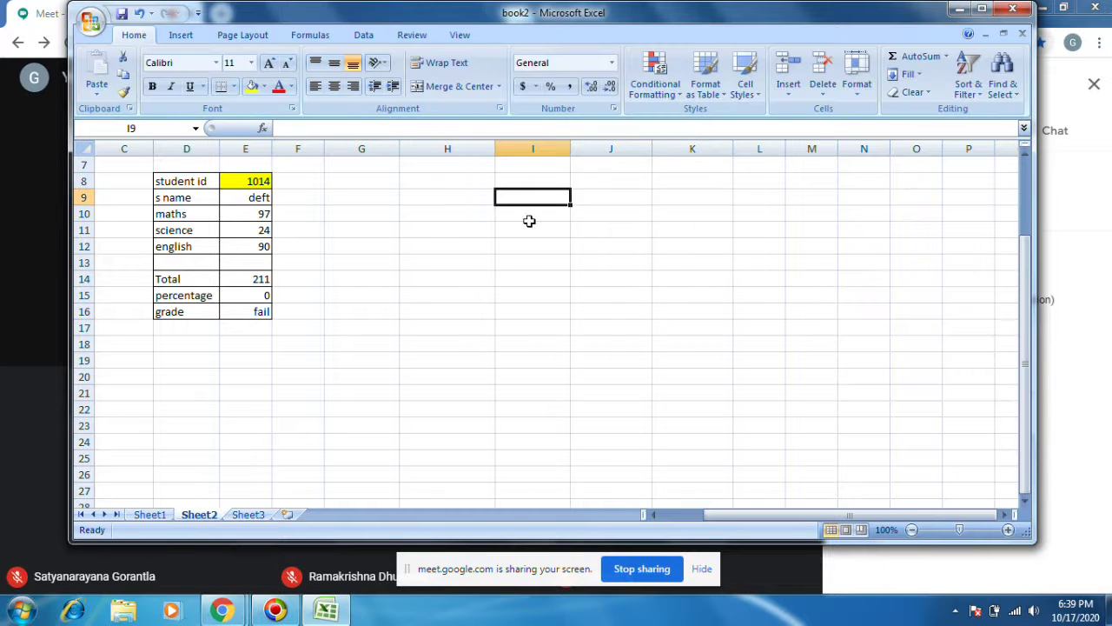
Open and close the Clip Art library, then bring up the Shapes gallery.
{"action": "left_click", "coordinate": [181, 37]}
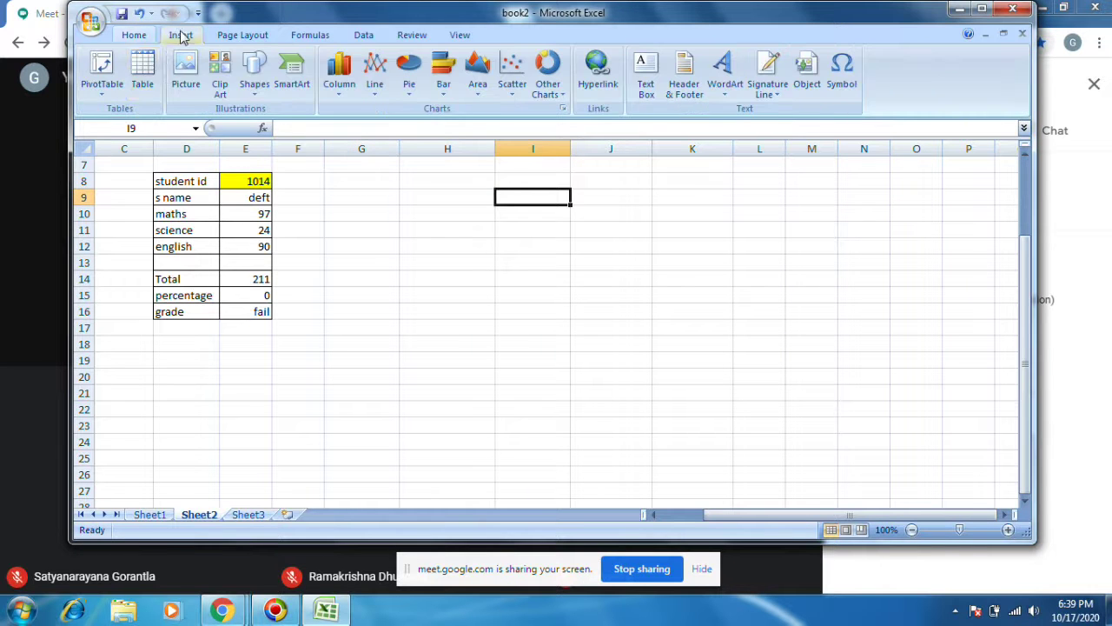
{"action": "left_click", "coordinate": [224, 80]}
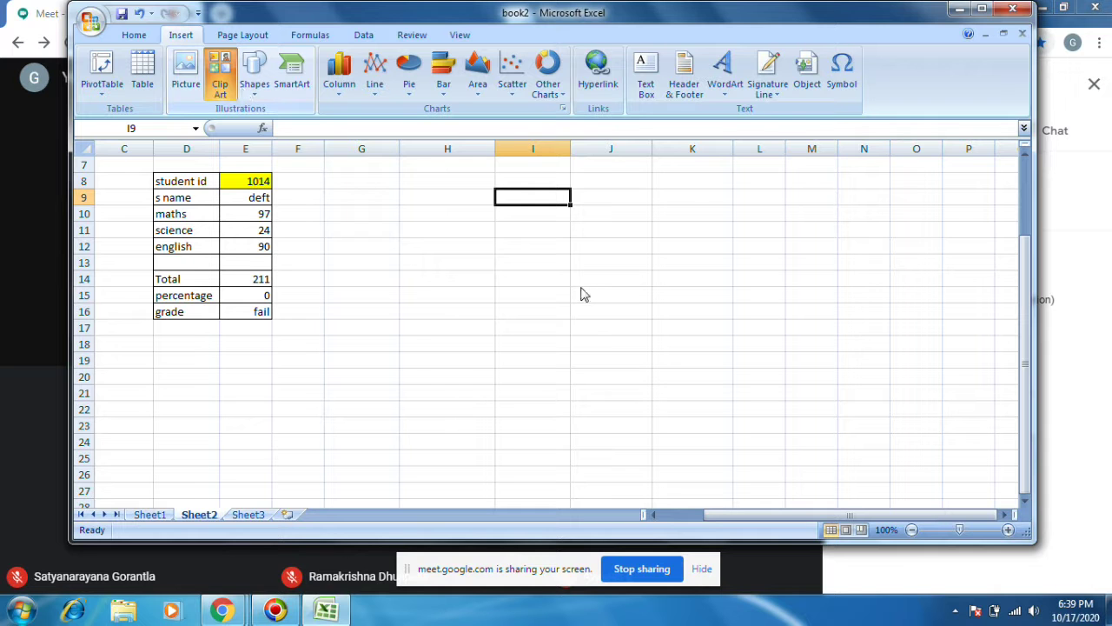
{"action": "key", "text": "Down"}
{"action": "key", "text": "Down"}
{"action": "key", "text": "Left"}
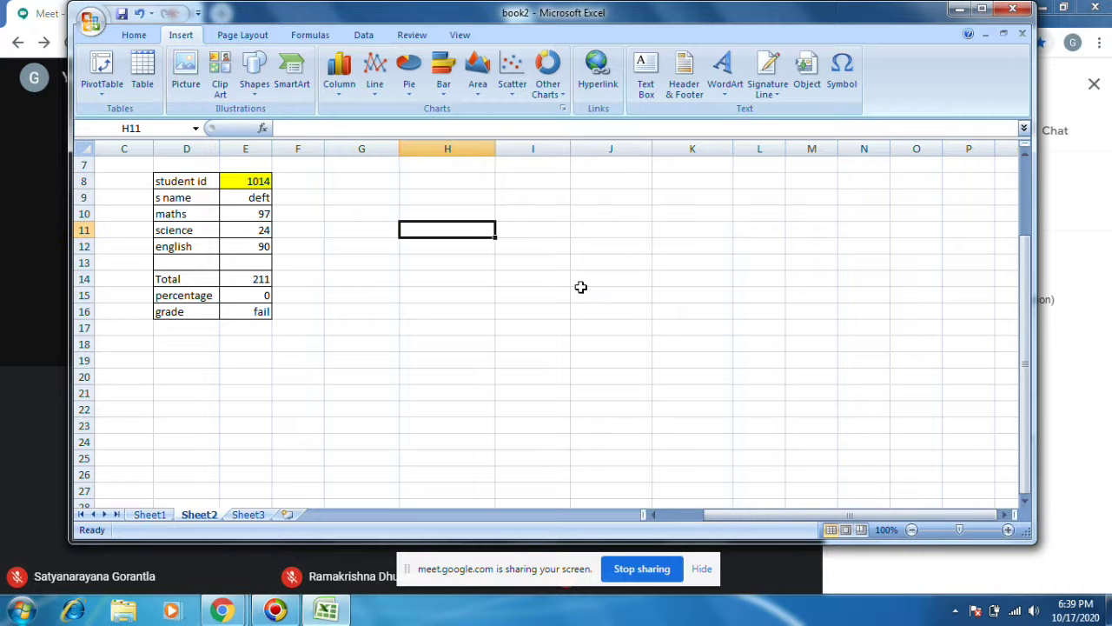
{"action": "left_click", "coordinate": [256, 90]}
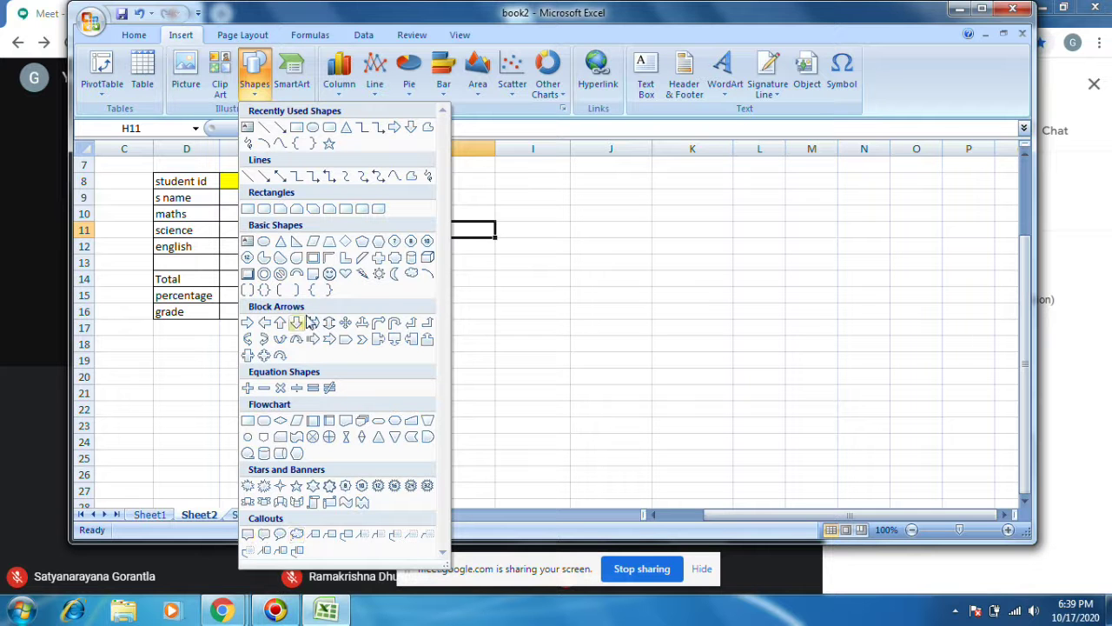
{"action": "left_click", "coordinate": [249, 322]}
{"action": "left_click_drag", "start_coordinate": [544, 282], "coordinate": [794, 358]}
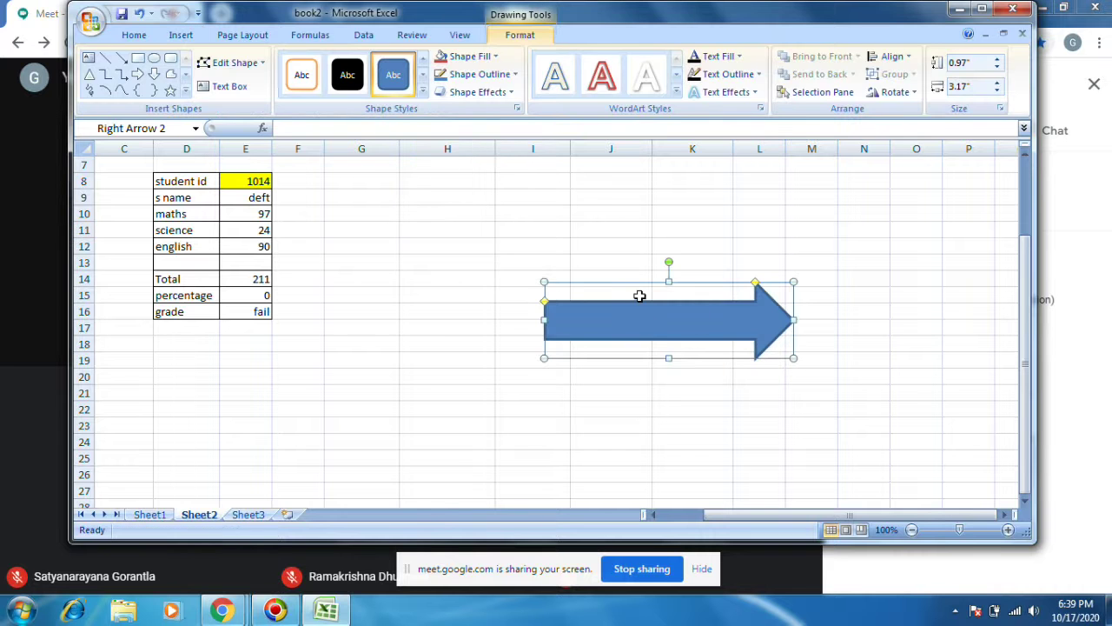
{"action": "left_click", "coordinate": [641, 297]}
{"action": "left_click", "coordinate": [691, 304]}
{"action": "right_click", "coordinate": [694, 308]}
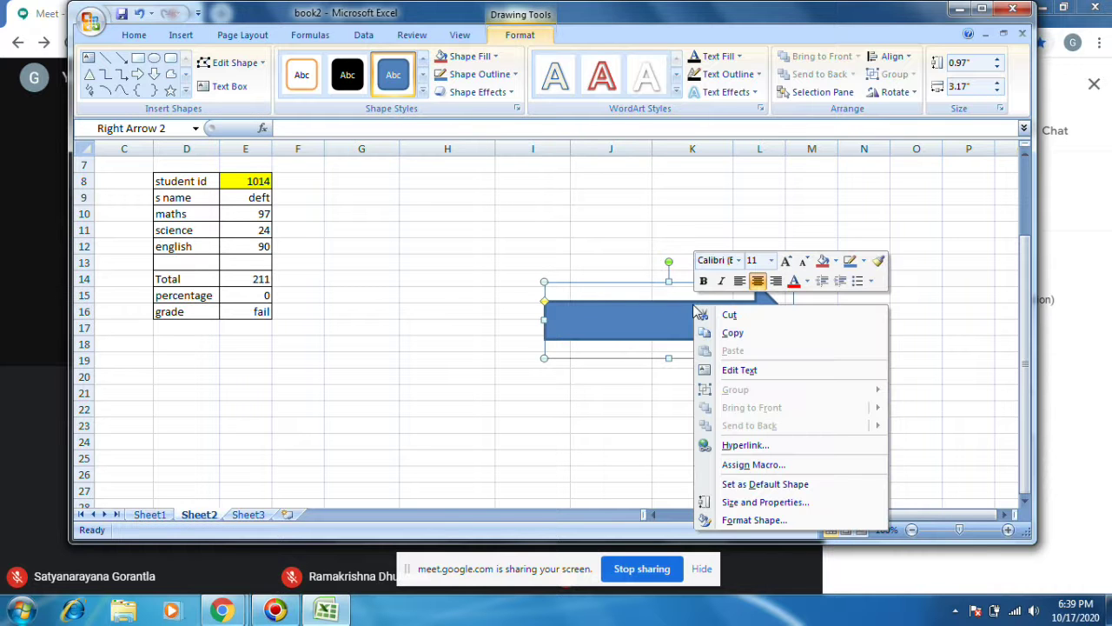
{"action": "left_click", "coordinate": [756, 444]}
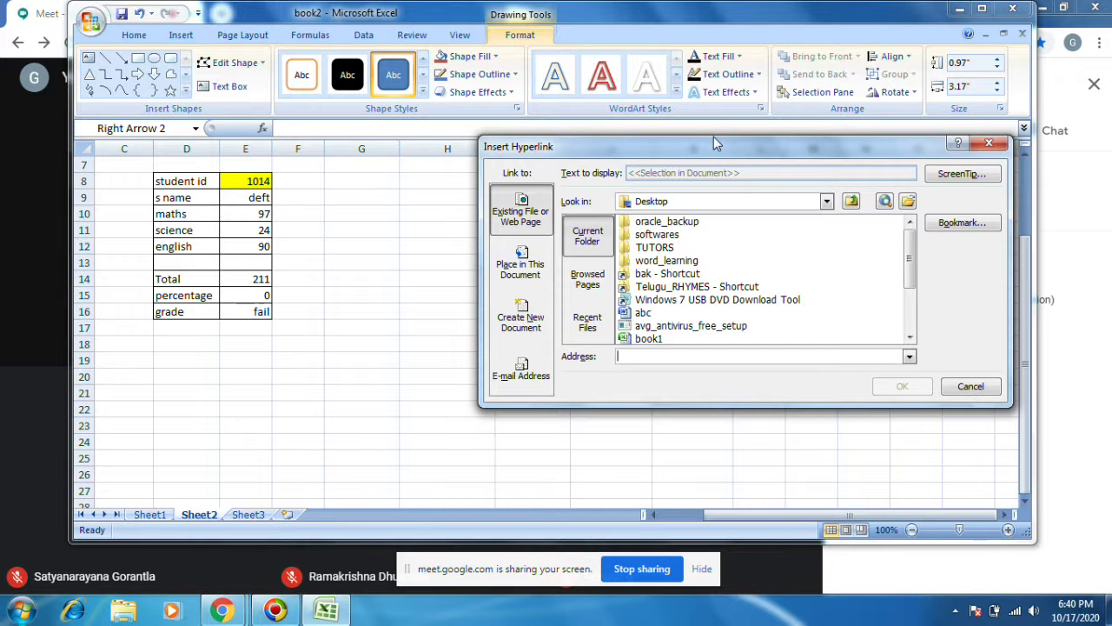
{"action": "left_click_drag", "start_coordinate": [711, 150], "coordinate": [451, 51]}
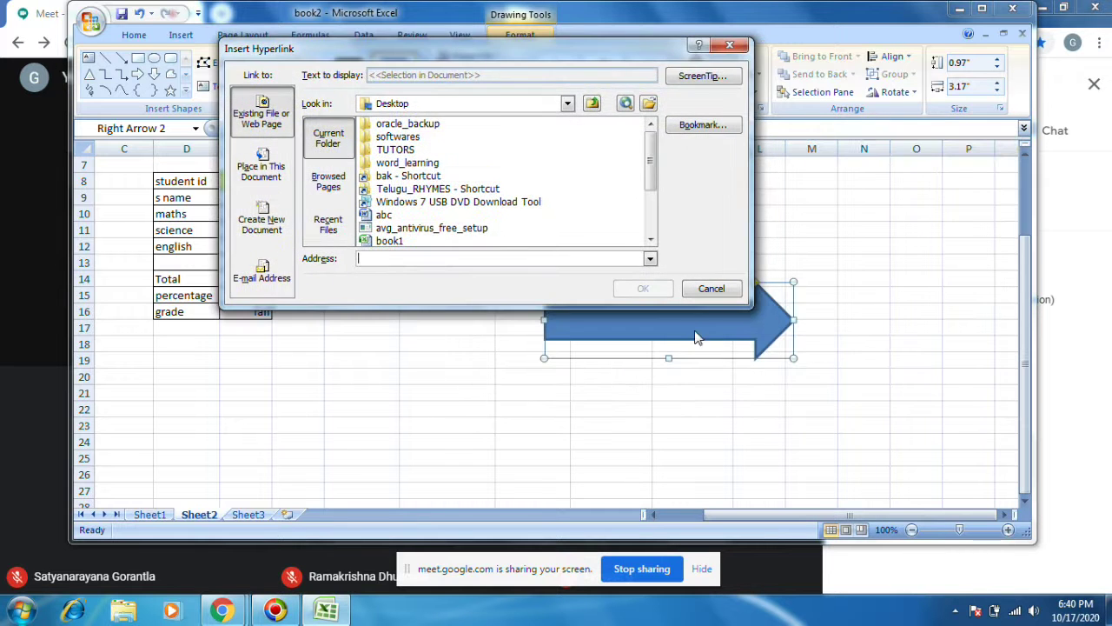
{"action": "left_click", "coordinate": [409, 164]}
{"action": "left_click", "coordinate": [400, 152]}
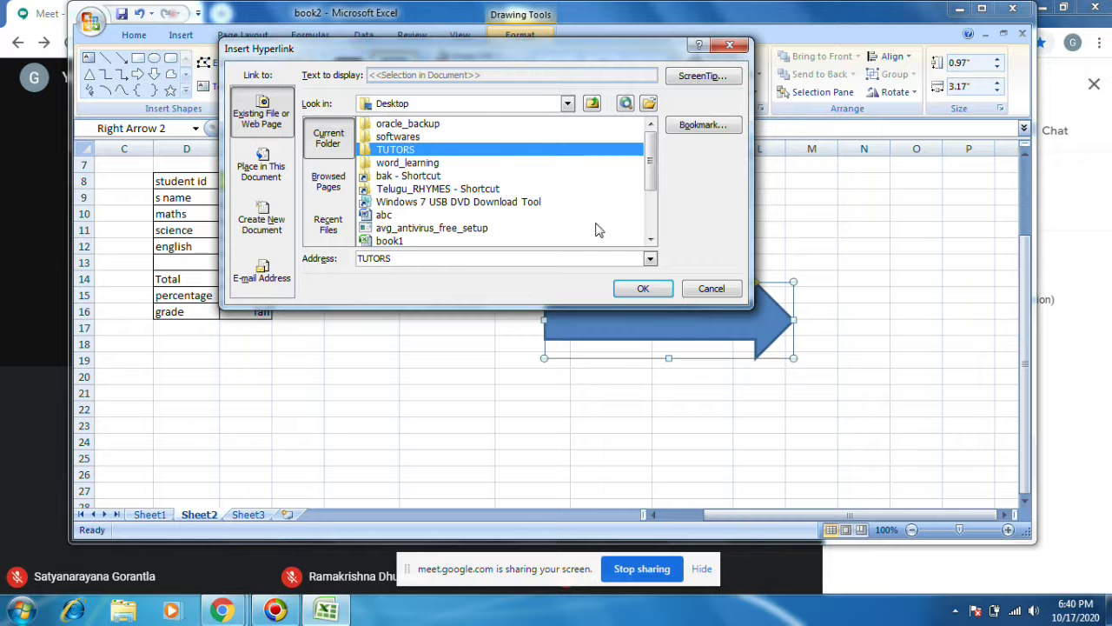
{"action": "left_click", "coordinate": [645, 291]}
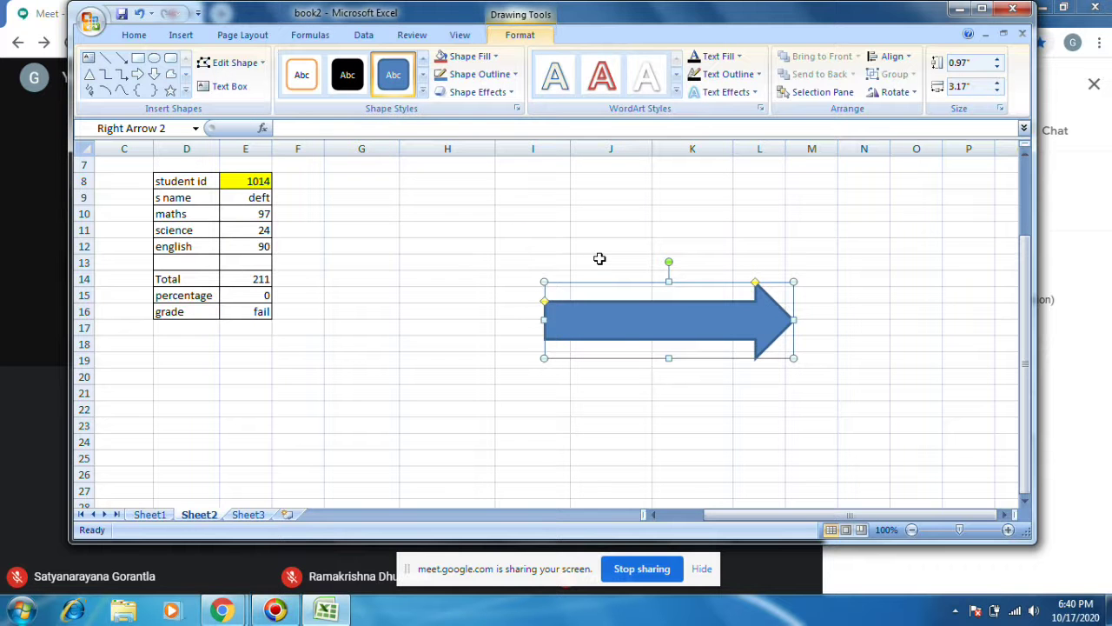
{"action": "left_click", "coordinate": [416, 299]}
{"action": "left_click", "coordinate": [605, 304]}
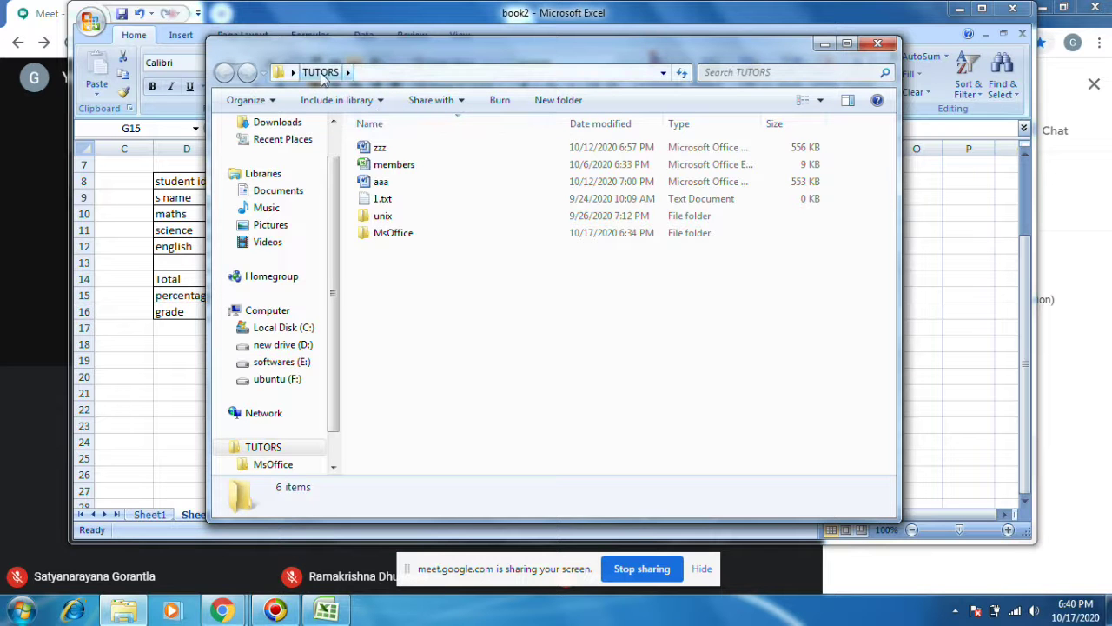
{"action": "left_click", "coordinate": [877, 44]}
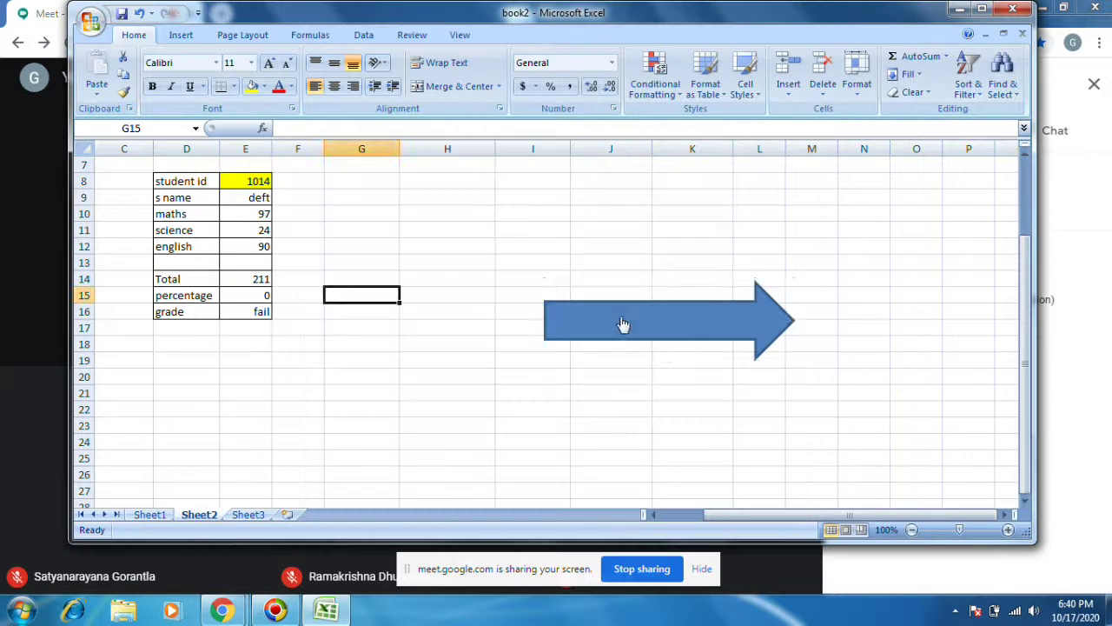
{"action": "right_click", "coordinate": [622, 320]}
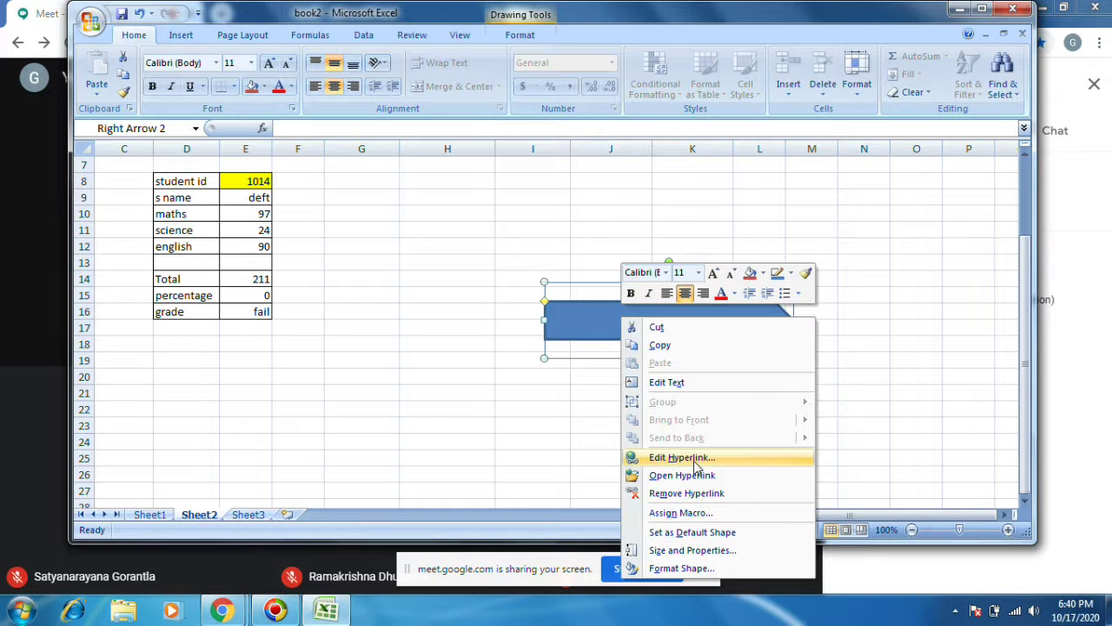
Edit the arrow's hyperlink, trying TUTORS, word_learning and Desktop as targets.
{"action": "left_click", "coordinate": [695, 459]}
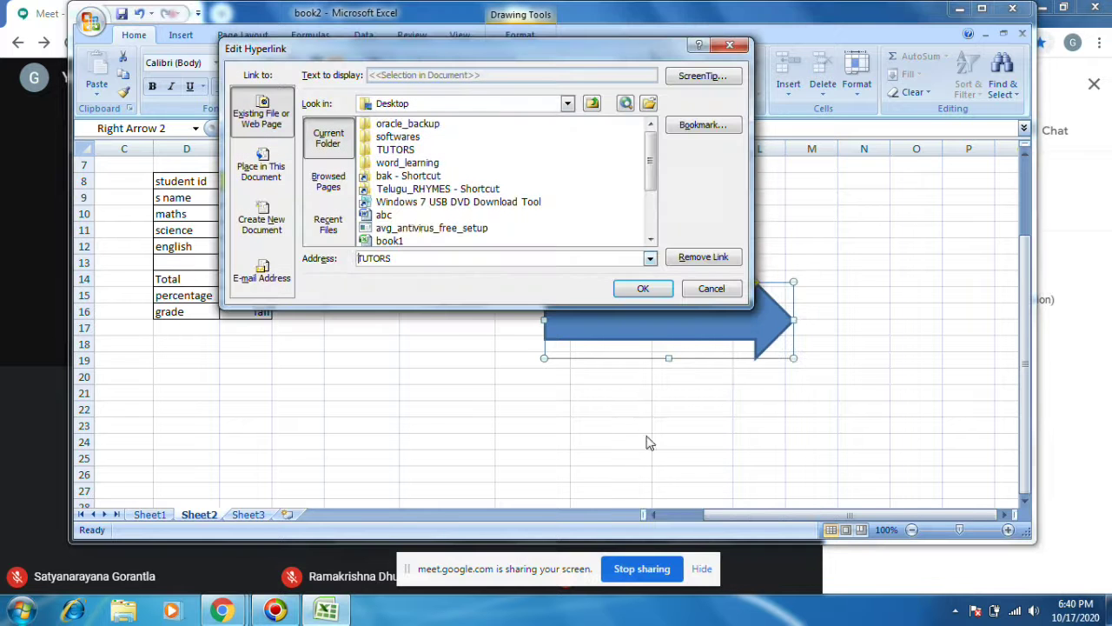
{"action": "left_click", "coordinate": [393, 151]}
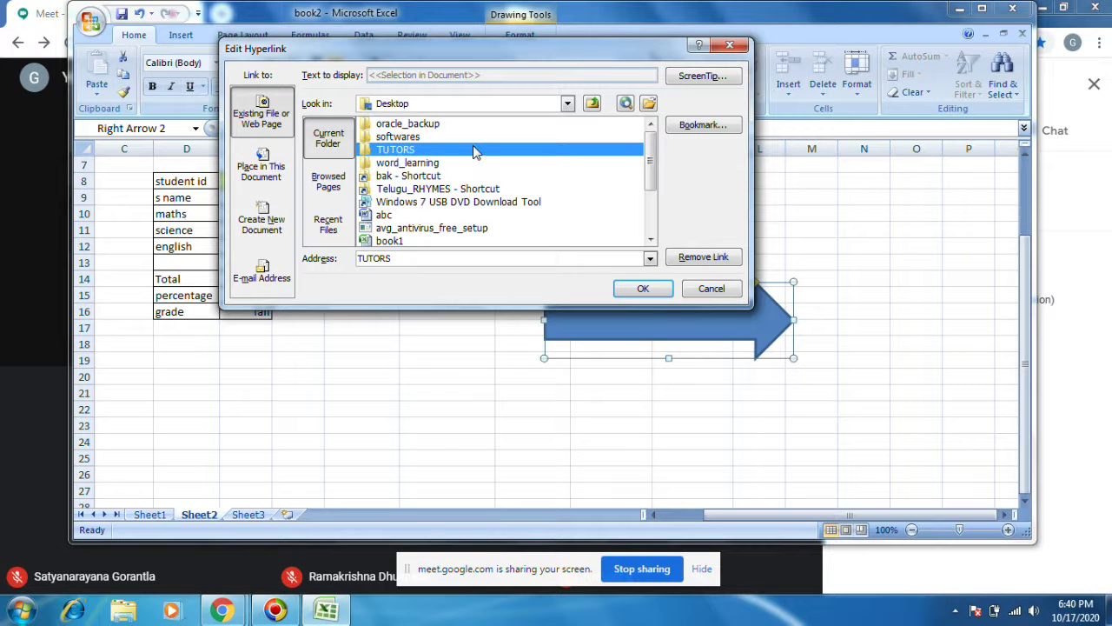
{"action": "left_click", "coordinate": [394, 164]}
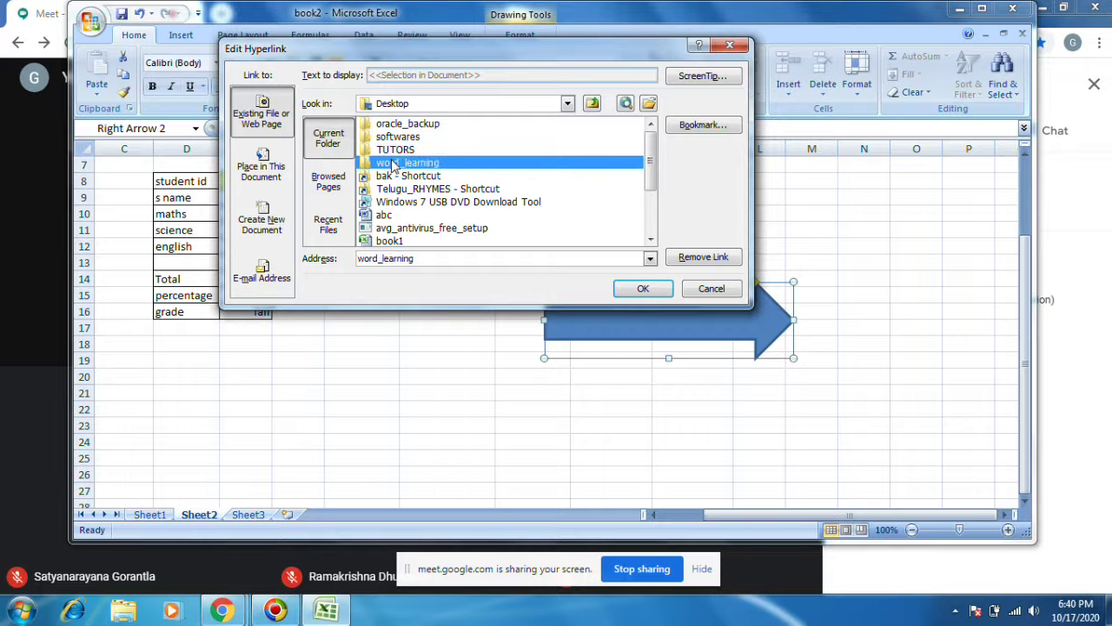
{"action": "left_click", "coordinate": [393, 152]}
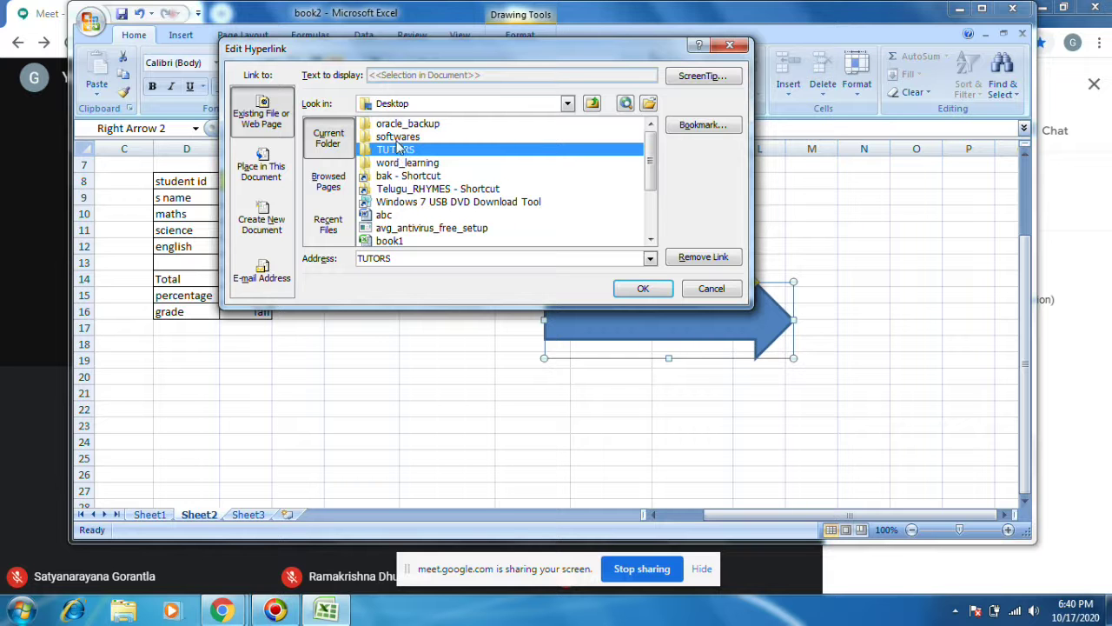
{"action": "left_click", "coordinate": [591, 104]}
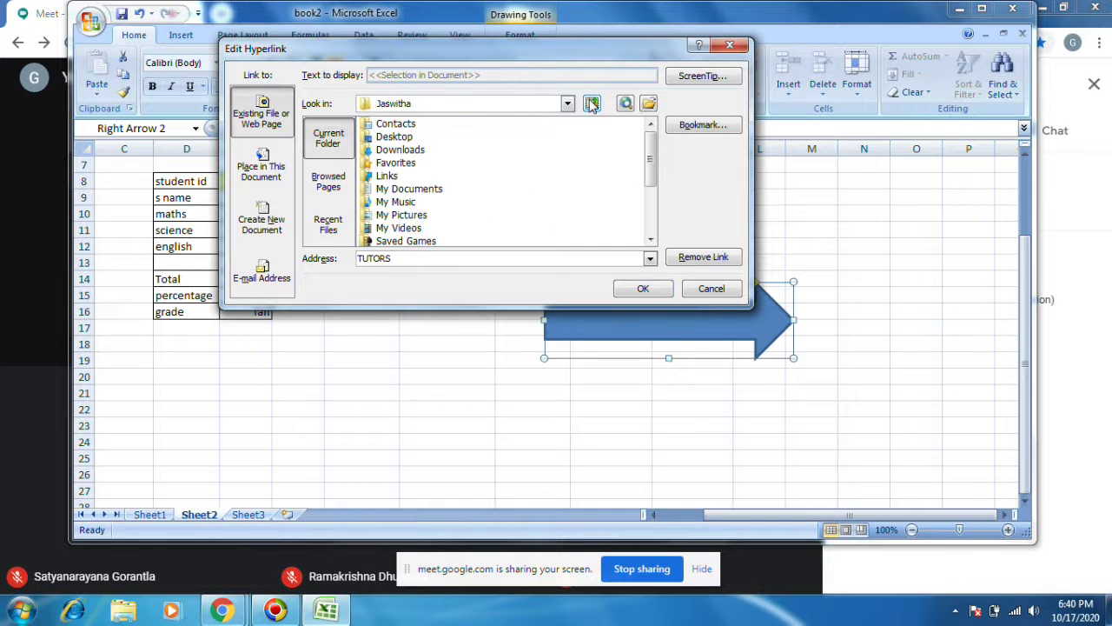
{"action": "left_click", "coordinate": [402, 139]}
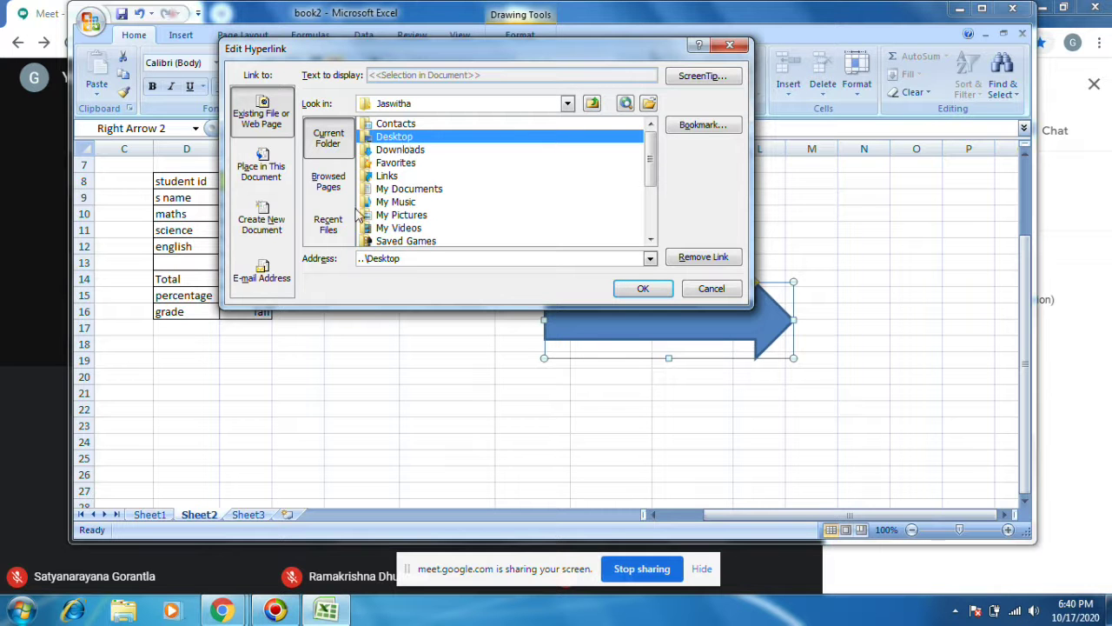
Browse the Look in list to the TUTORS folder's contents.
{"action": "left_click", "coordinate": [487, 108]}
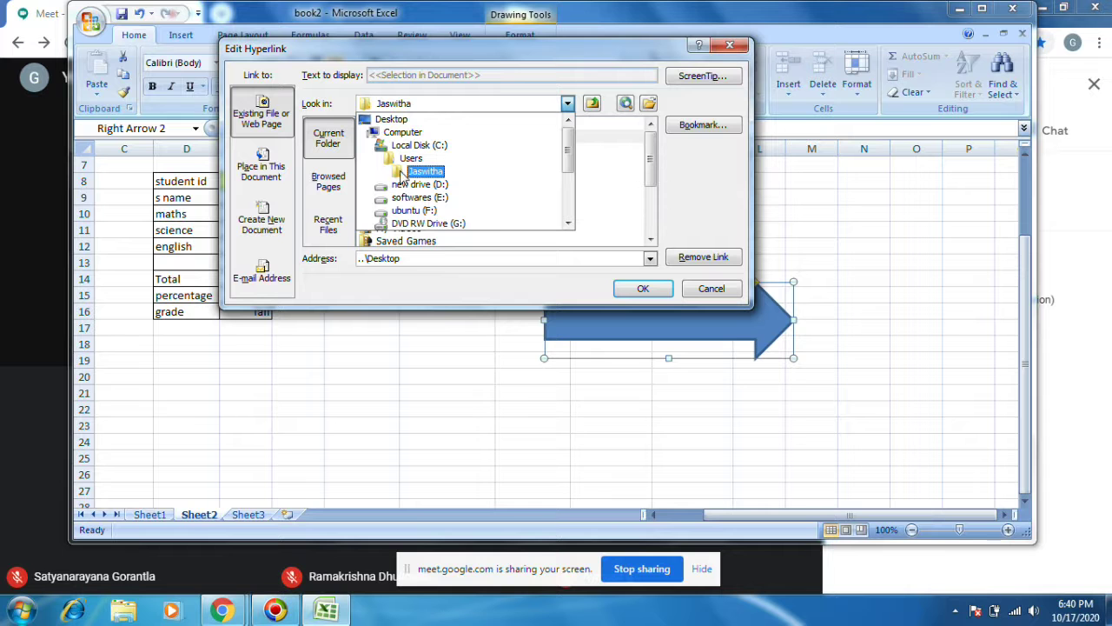
{"action": "scroll", "coordinate": [404, 178], "scroll_direction": "down", "scroll_amount": 1}
{"action": "scroll", "coordinate": [412, 187], "scroll_direction": "down", "scroll_amount": 1}
{"action": "scroll", "coordinate": [426, 198], "scroll_direction": "down", "scroll_amount": 1}
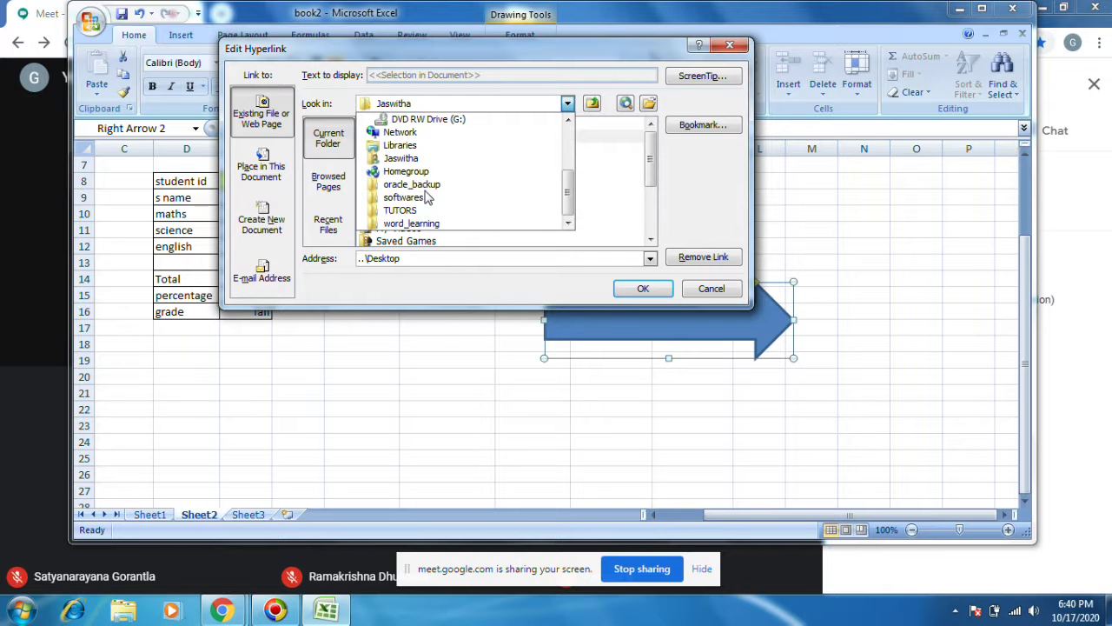
{"action": "left_click", "coordinate": [400, 211]}
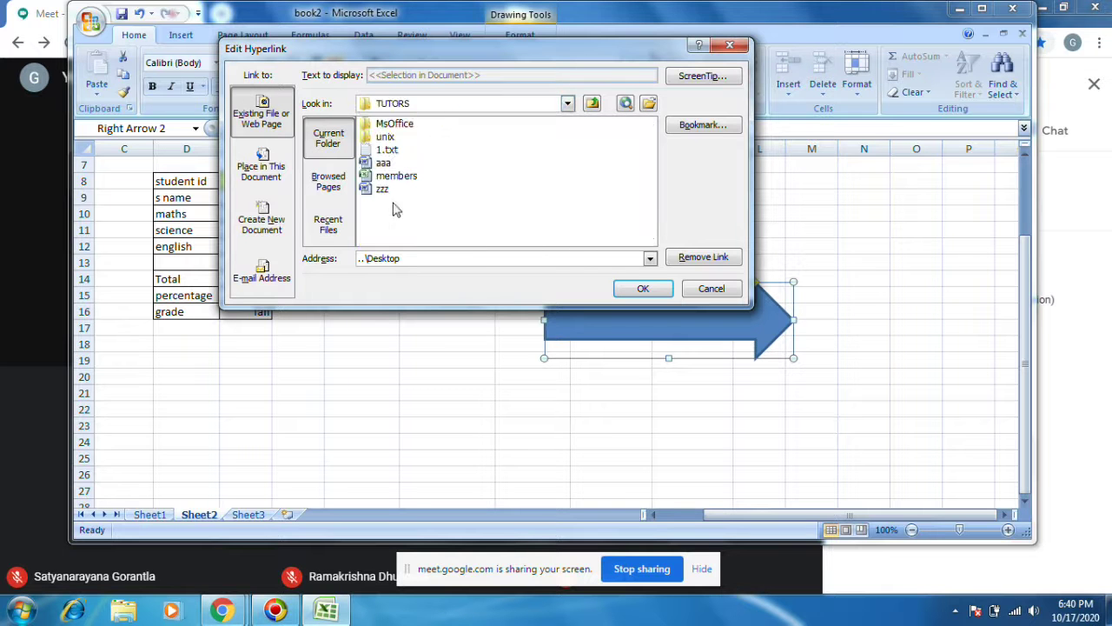
{"action": "left_click", "coordinate": [420, 106]}
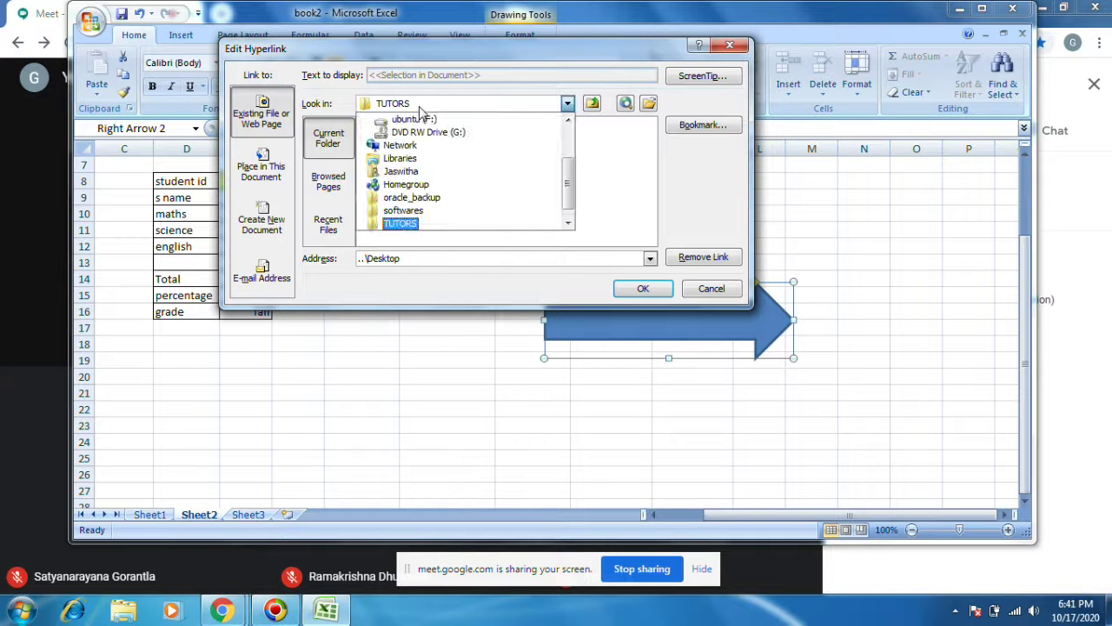
{"action": "left_click_drag", "start_coordinate": [570, 184], "coordinate": [571, 202]}
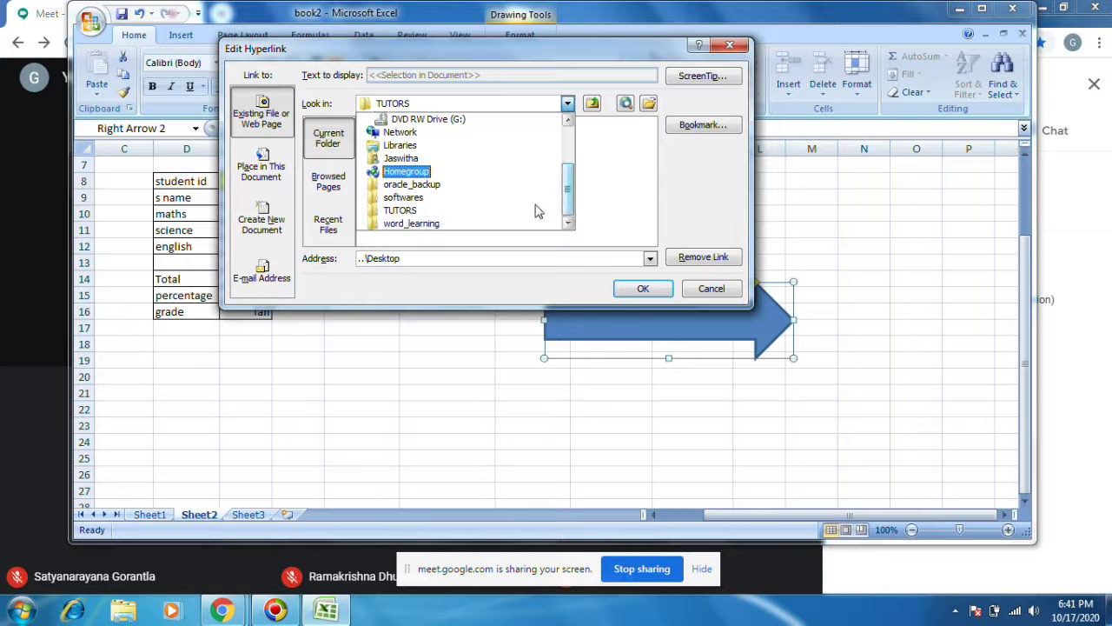
{"action": "left_click", "coordinate": [400, 210]}
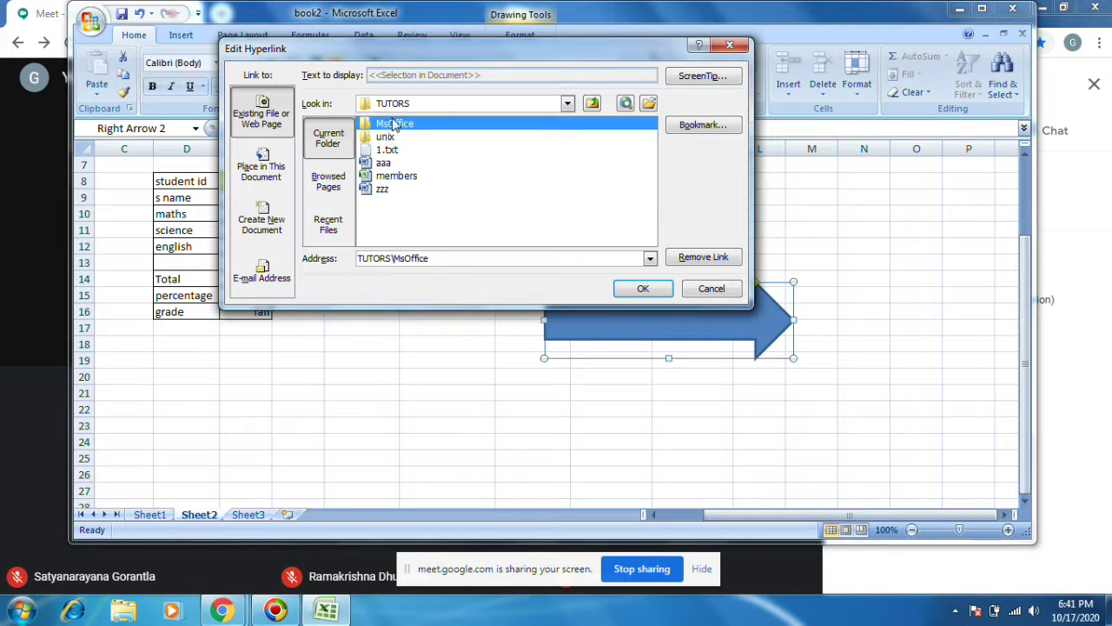
{"action": "left_click", "coordinate": [567, 103]}
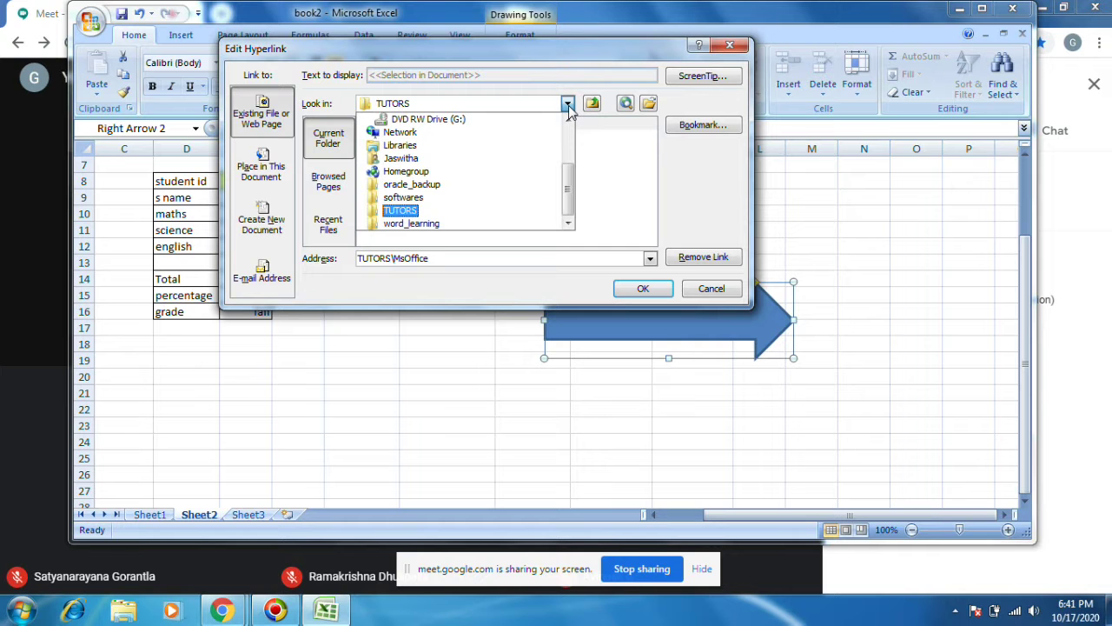
{"action": "left_click", "coordinate": [362, 212]}
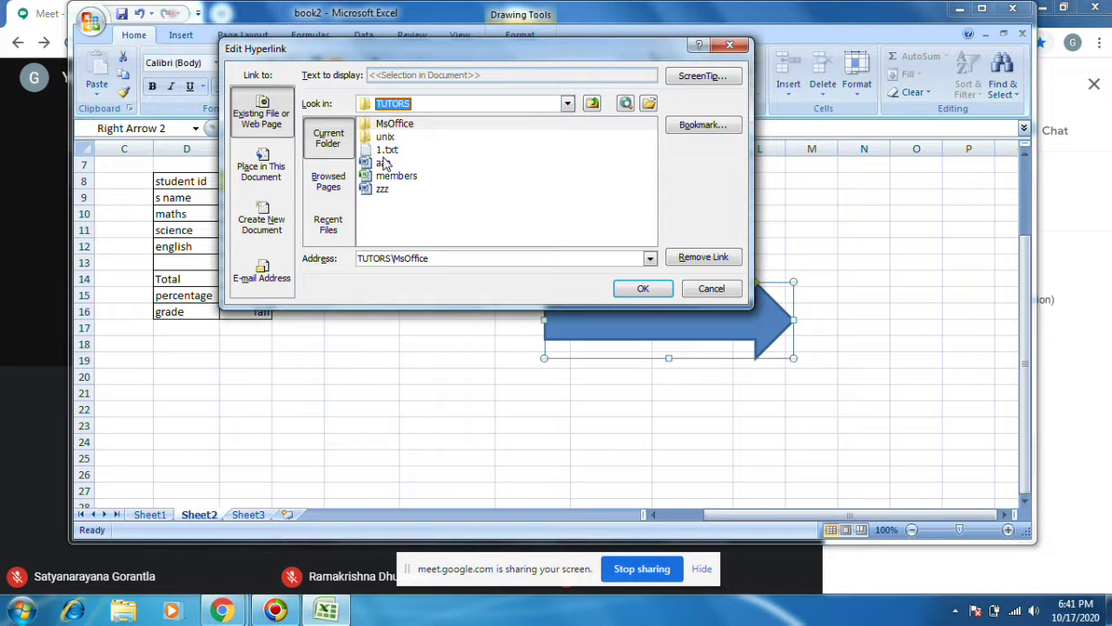
{"action": "left_click", "coordinate": [387, 126]}
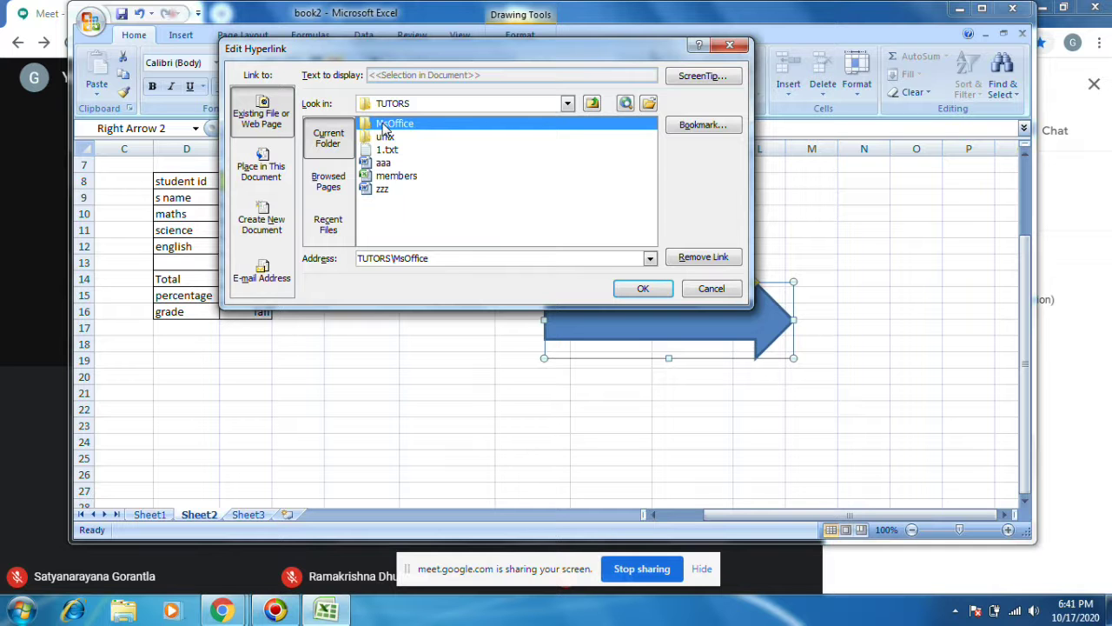
Point the arrow's link to 1.txt in the TUTORS folder and confirm.
{"action": "left_click", "coordinate": [451, 106]}
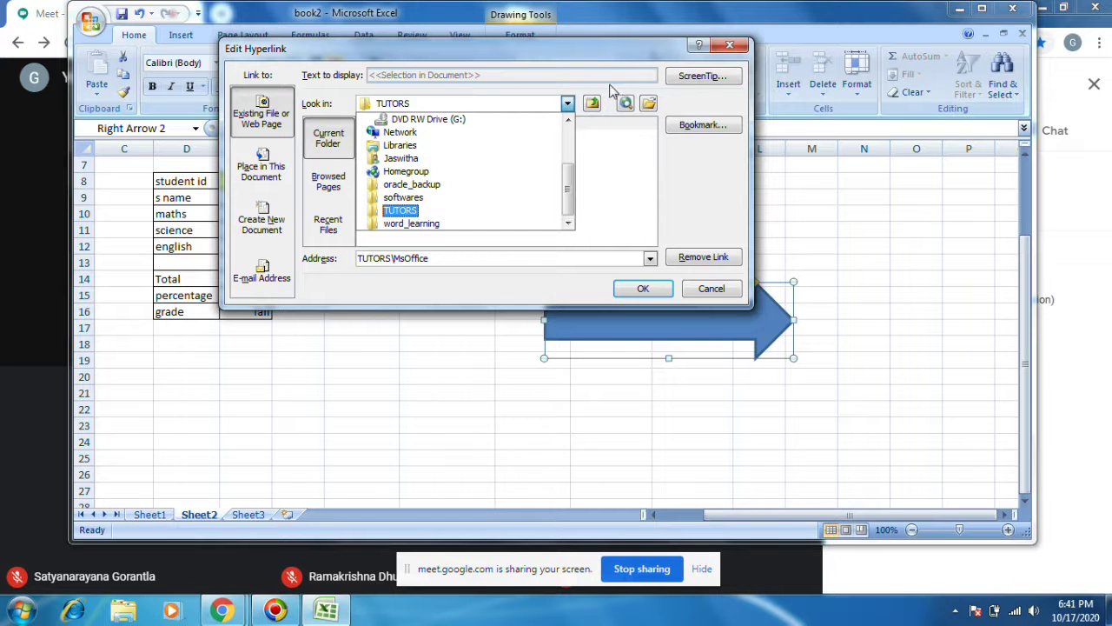
{"action": "left_click", "coordinate": [401, 210]}
{"action": "left_click", "coordinate": [387, 149]}
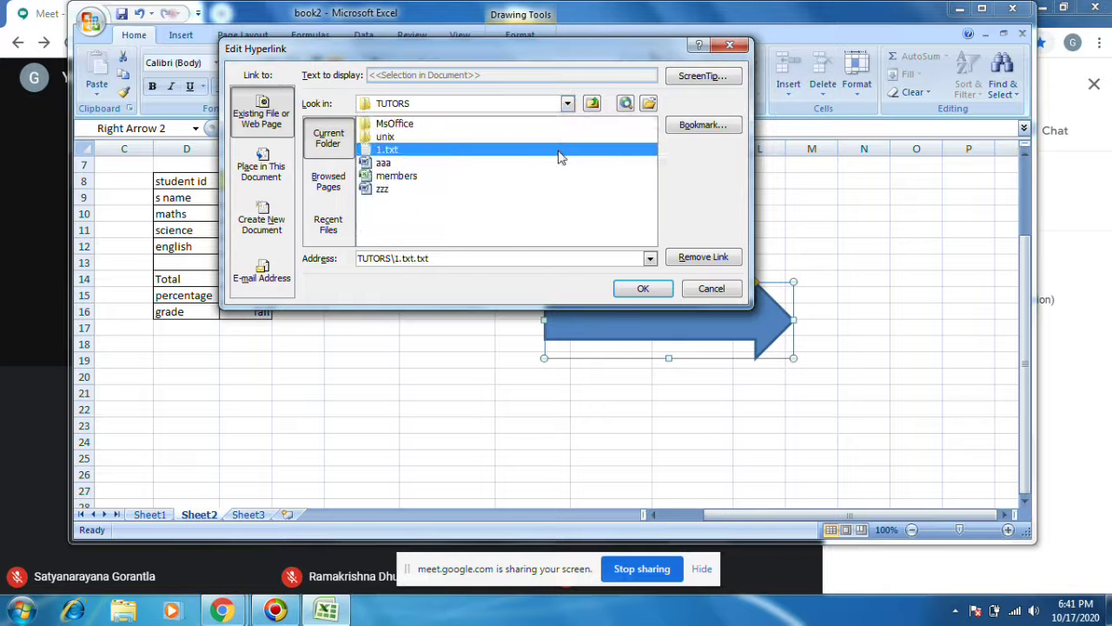
{"action": "left_click", "coordinate": [643, 288]}
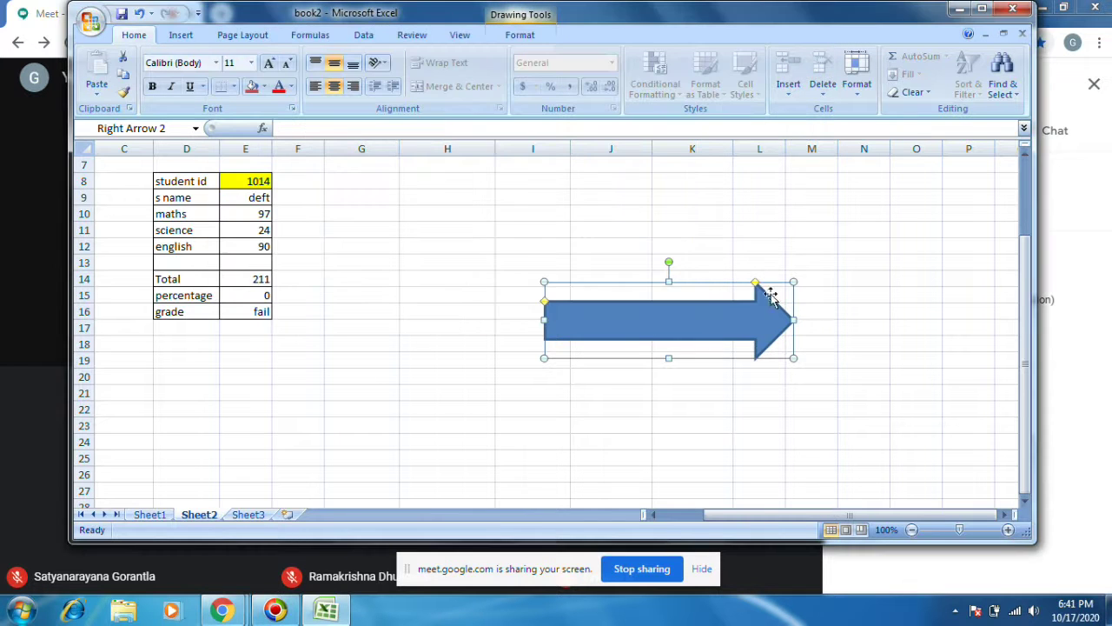
{"action": "left_click", "coordinate": [455, 197]}
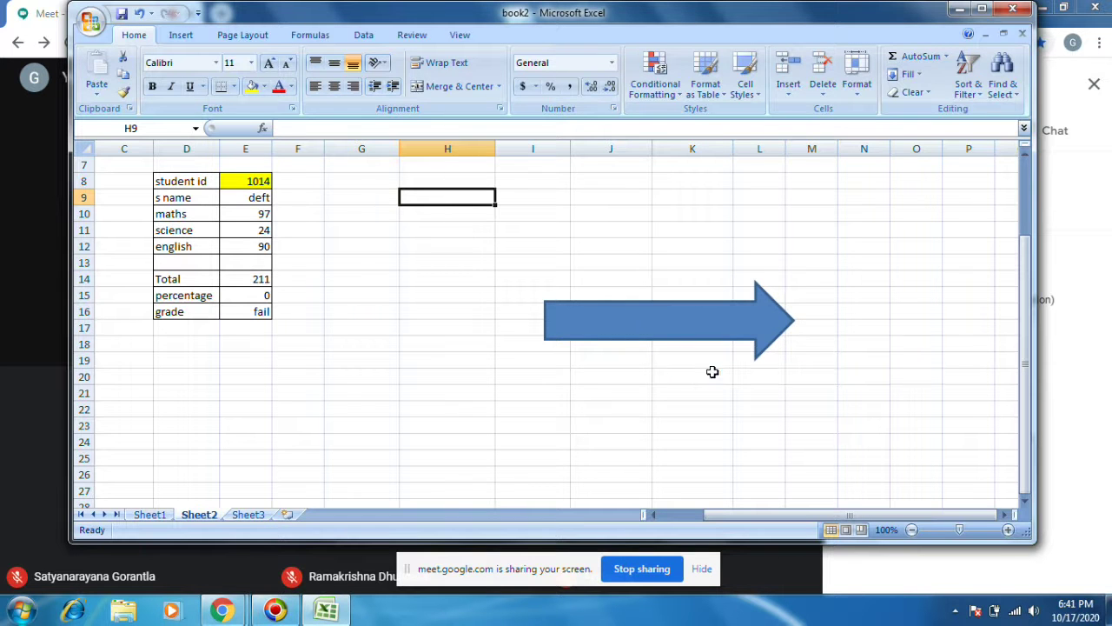
{"action": "left_click", "coordinate": [654, 325]}
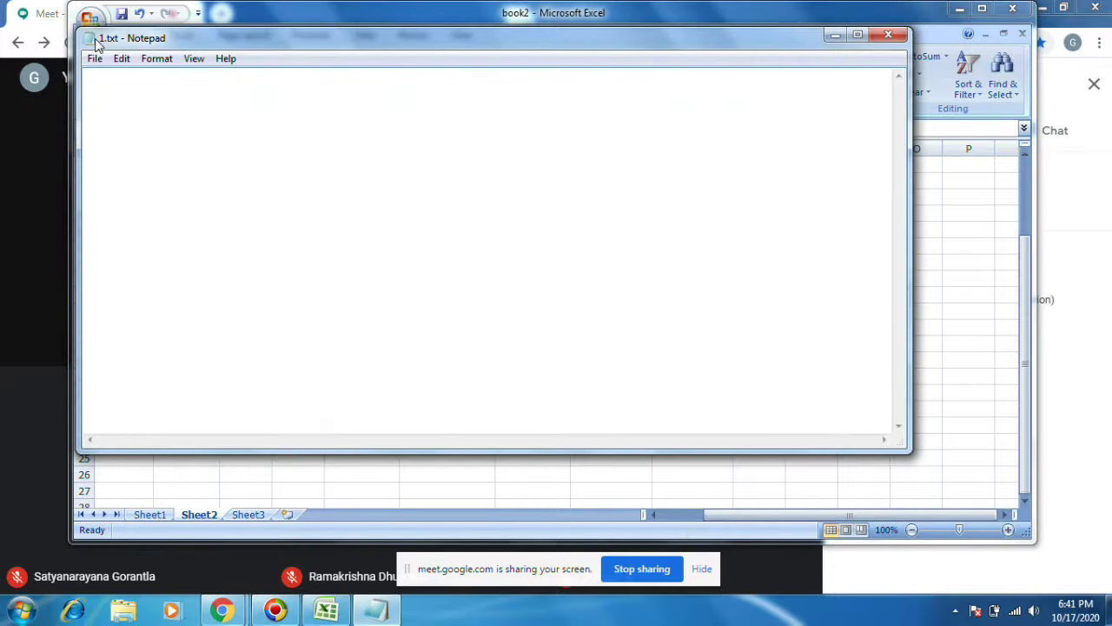
{"action": "left_click", "coordinate": [888, 34]}
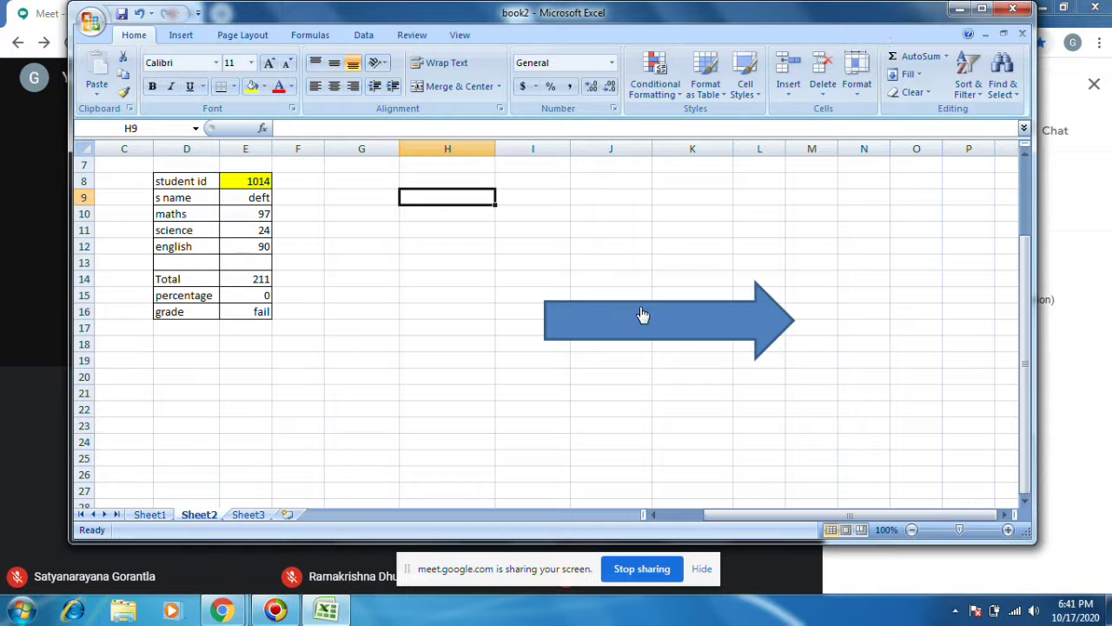
{"action": "left_click", "coordinate": [642, 315]}
Close 1.txt, clear the blue arrow's hyperlink address, then switch to the Google Meet window in Chrome.
{"action": "left_click", "coordinate": [888, 34]}
{"action": "right_click", "coordinate": [621, 326]}
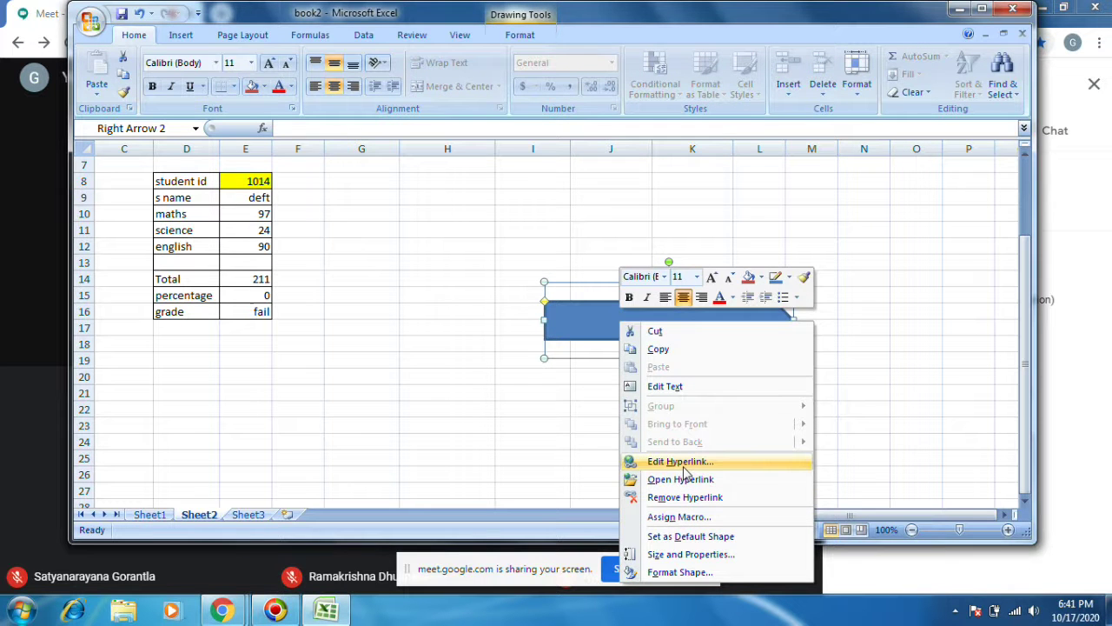
{"action": "left_click", "coordinate": [686, 462]}
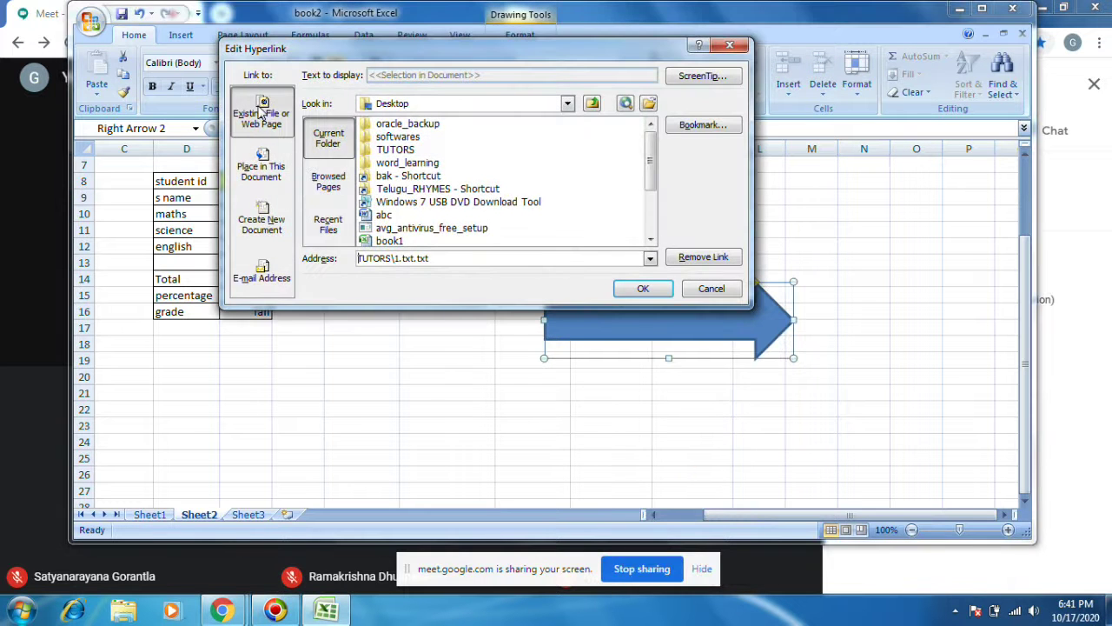
{"action": "left_click_drag", "start_coordinate": [464, 258], "coordinate": [310, 256]}
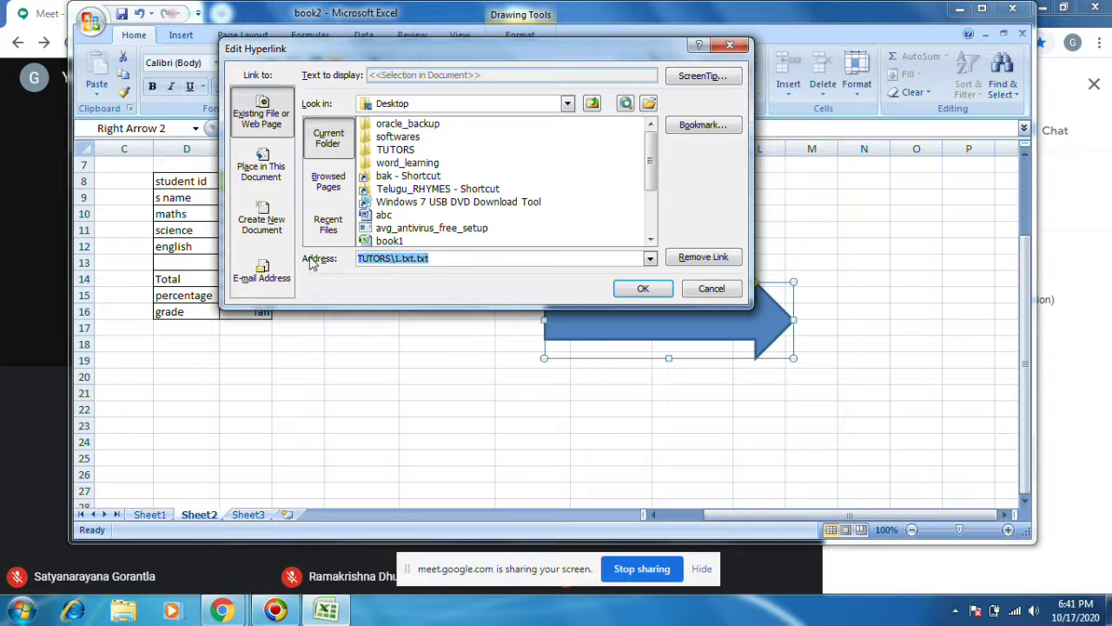
{"action": "key", "text": "BackSpace"}
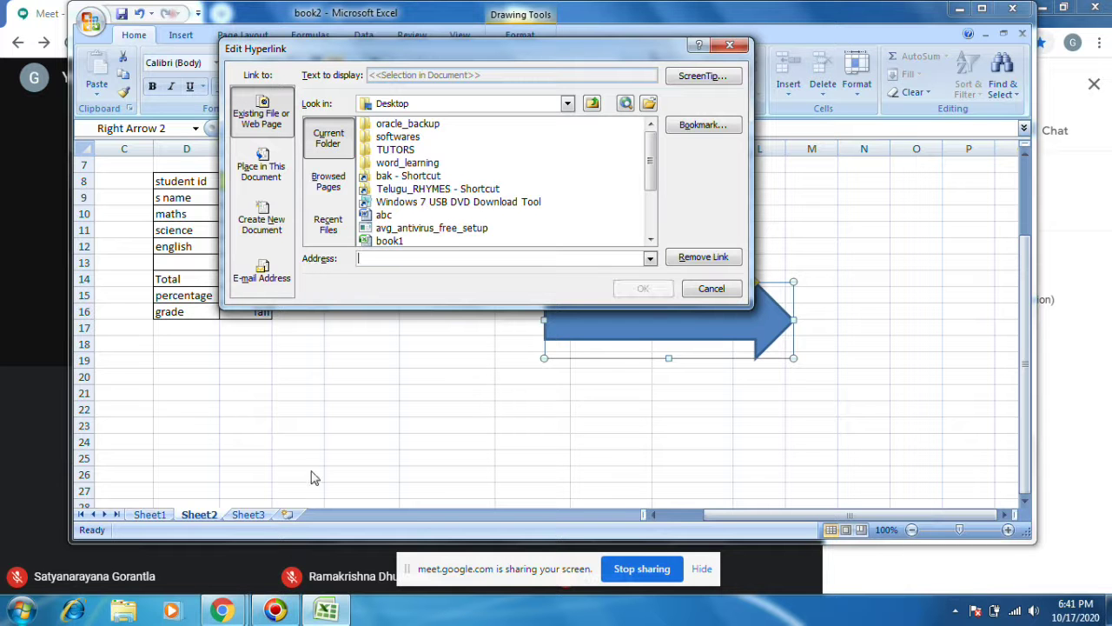
{"action": "mouse_move", "coordinate": [221, 611]}
{"action": "left_click", "coordinate": [130, 522]}
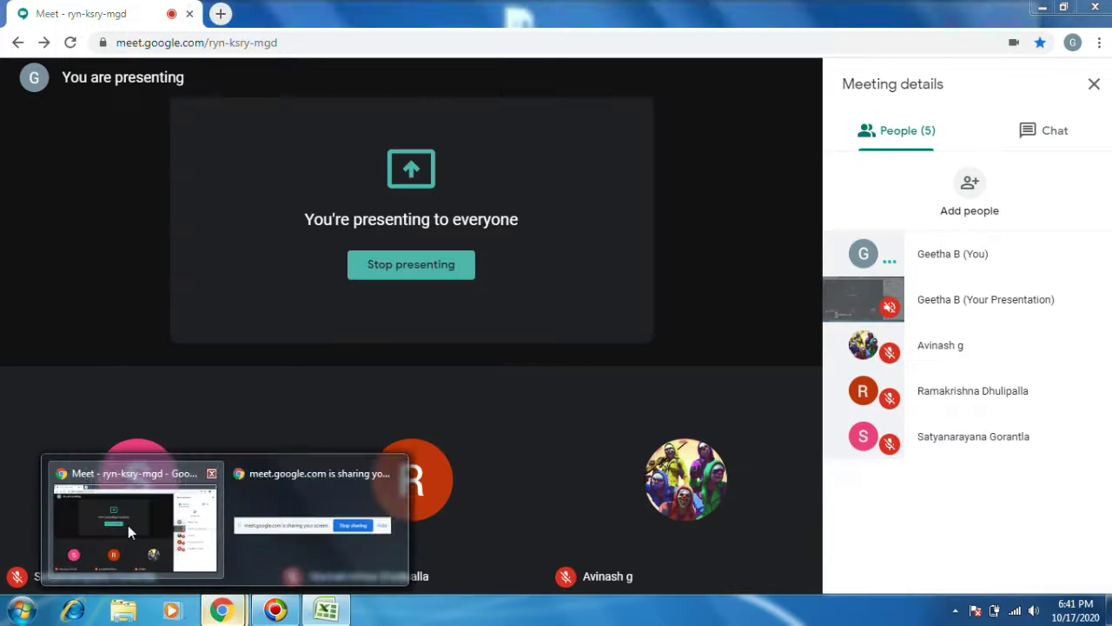
Load YouTube from the bookmarks in a new tab, copy its web address, then close the tab.
{"action": "left_click", "coordinate": [222, 14]}
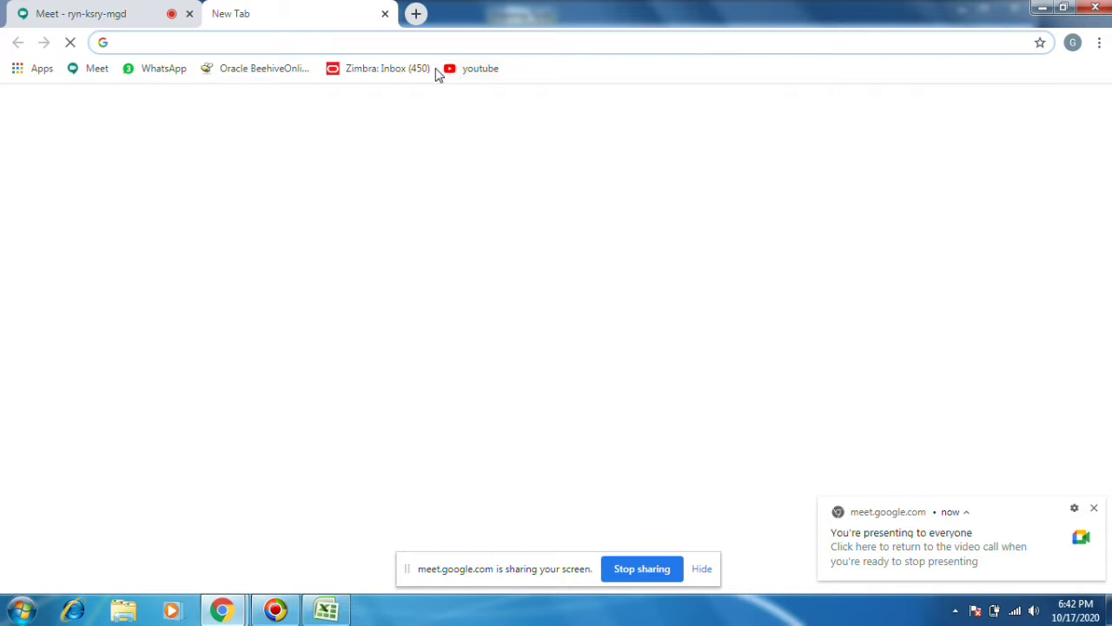
{"action": "left_click", "coordinate": [463, 69]}
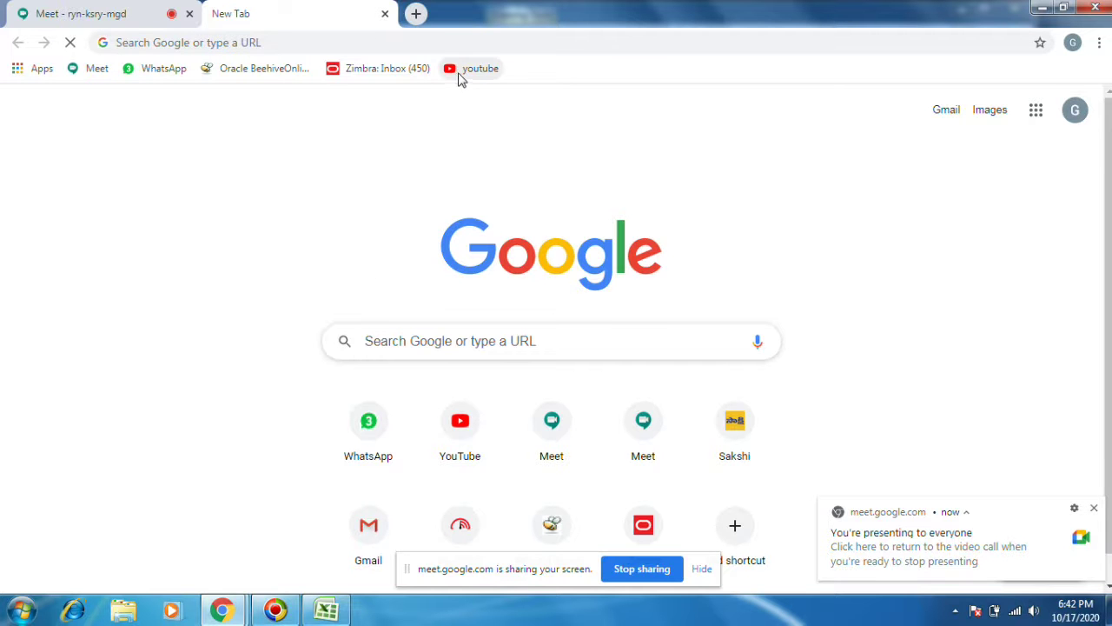
{"action": "left_click", "coordinate": [461, 74]}
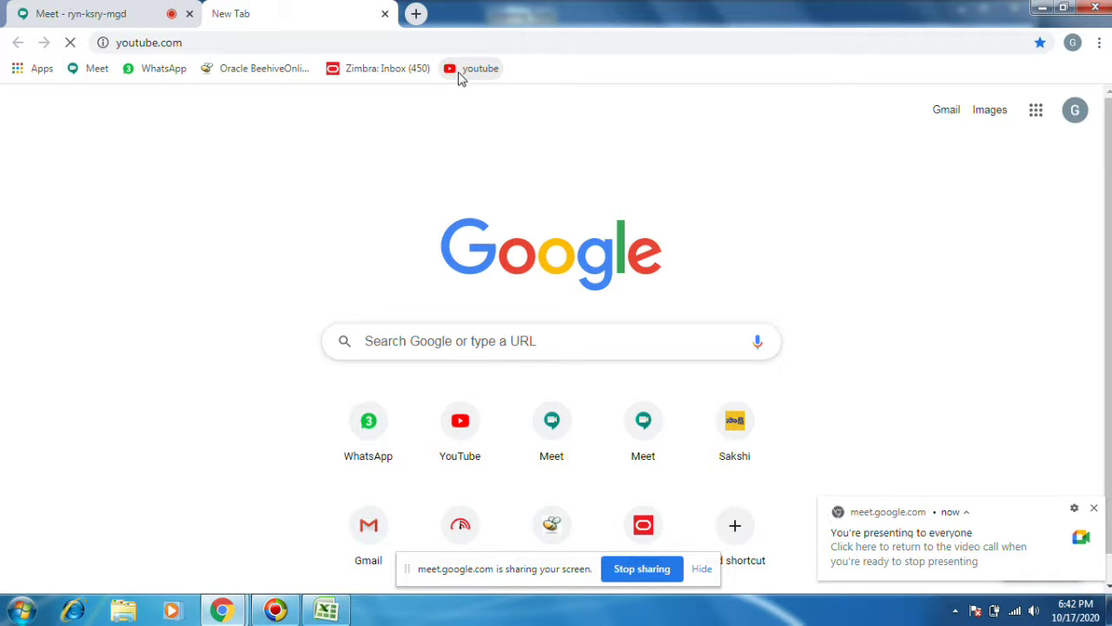
{"action": "left_click", "coordinate": [268, 35]}
{"action": "right_click", "coordinate": [160, 51]}
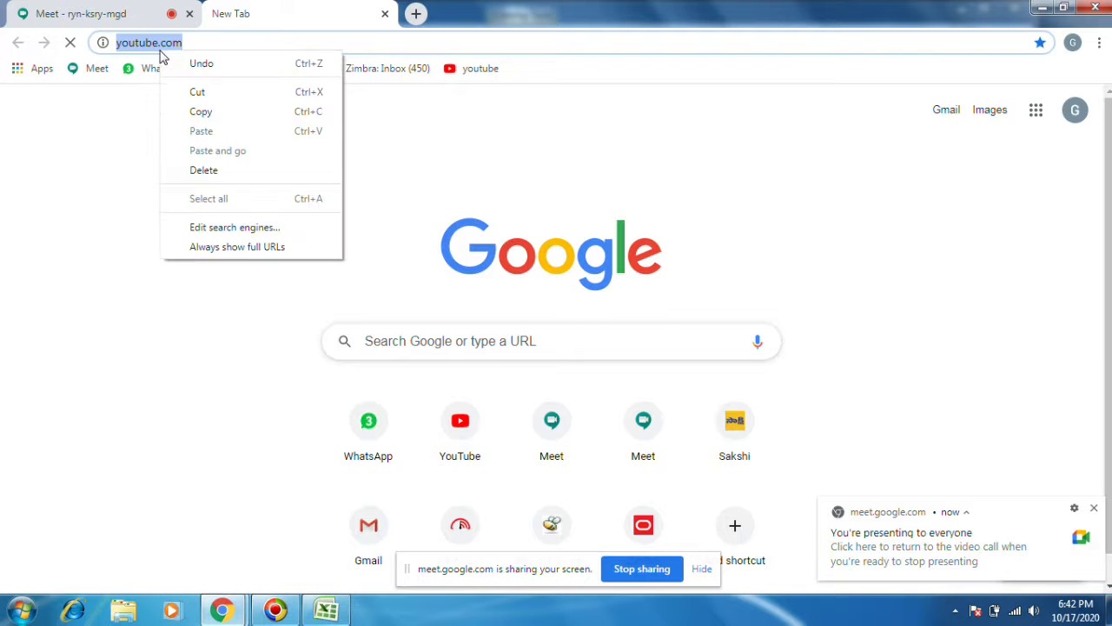
{"action": "left_click", "coordinate": [233, 113]}
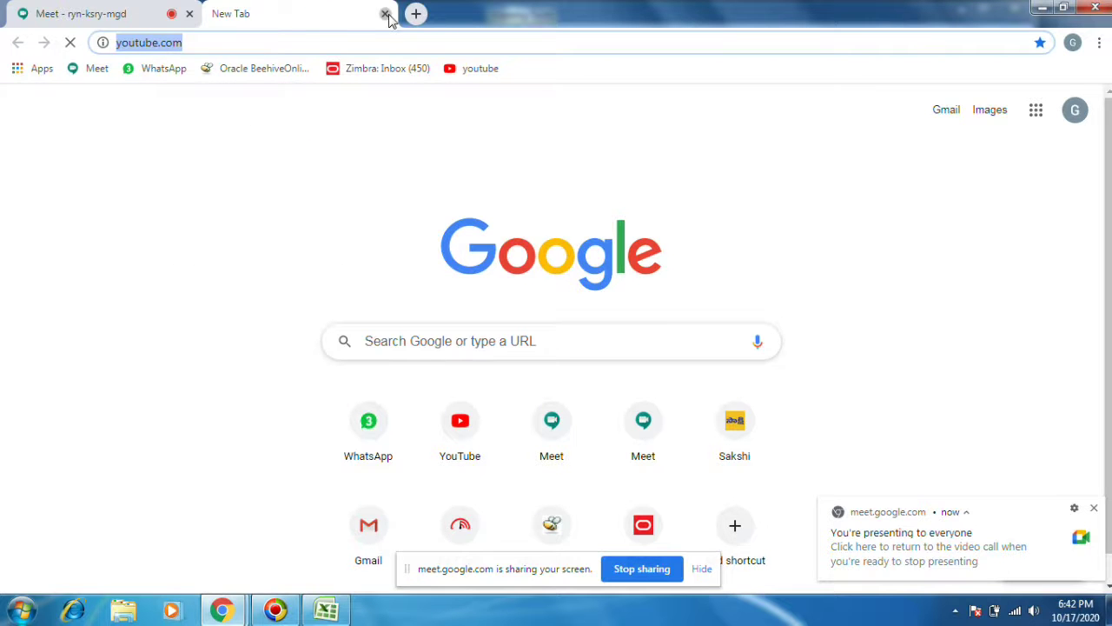
{"action": "left_click", "coordinate": [385, 14]}
{"action": "left_click", "coordinate": [1043, 8]}
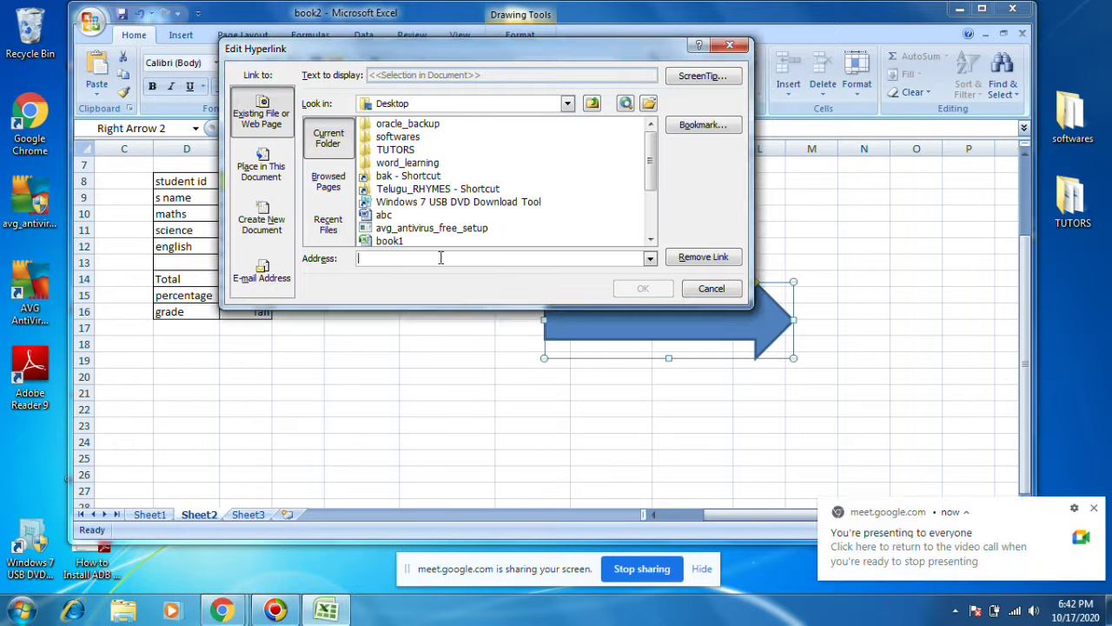
Paste the YouTube address as the blue arrow's link, confirm it, and click the arrow to test.
{"action": "right_click", "coordinate": [435, 258]}
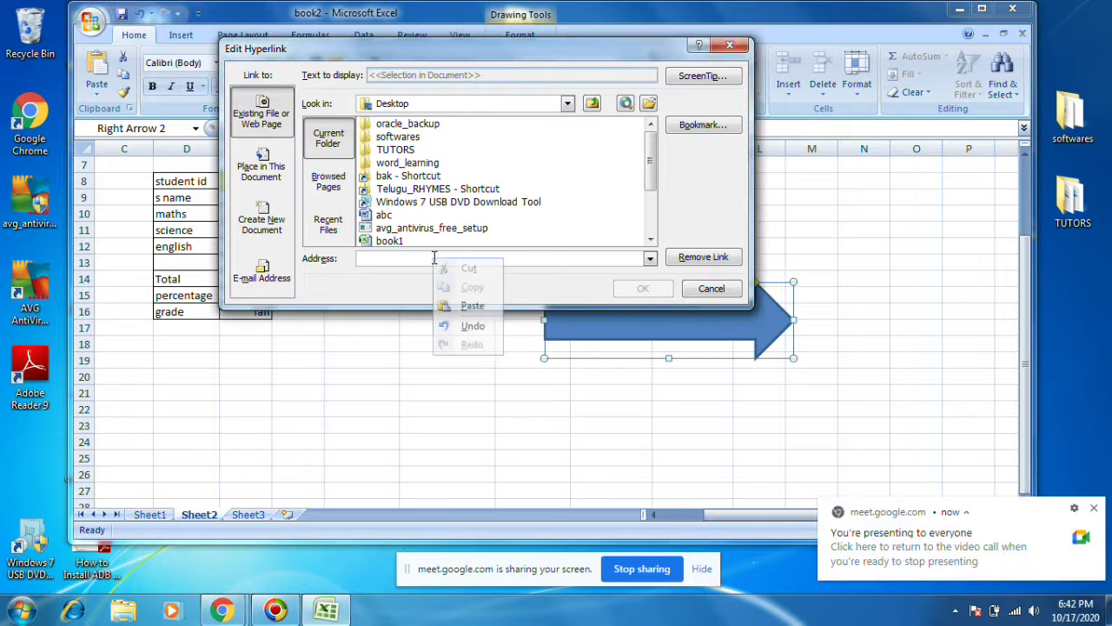
{"action": "left_click", "coordinate": [470, 305]}
{"action": "left_click", "coordinate": [641, 288]}
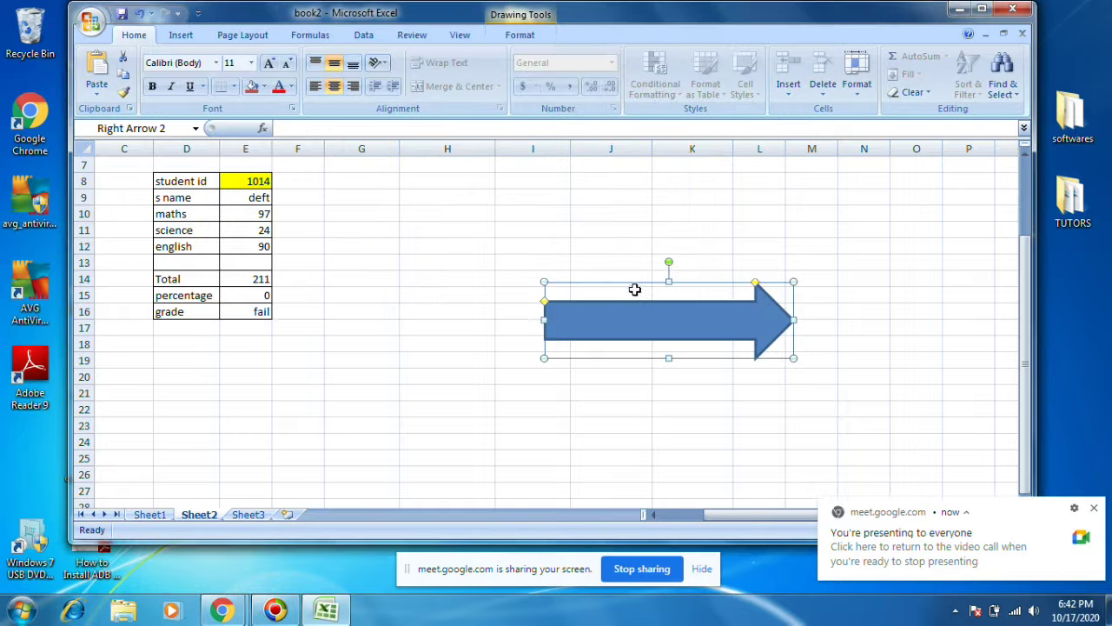
{"action": "left_click", "coordinate": [422, 365]}
{"action": "left_click", "coordinate": [596, 318]}
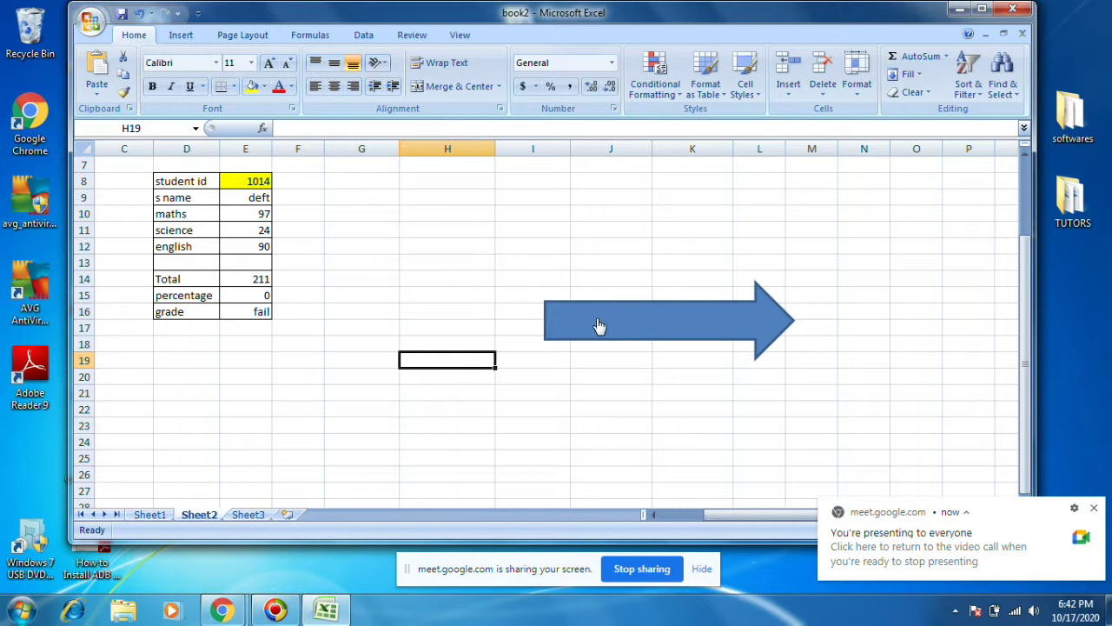
{"action": "left_click", "coordinate": [599, 326]}
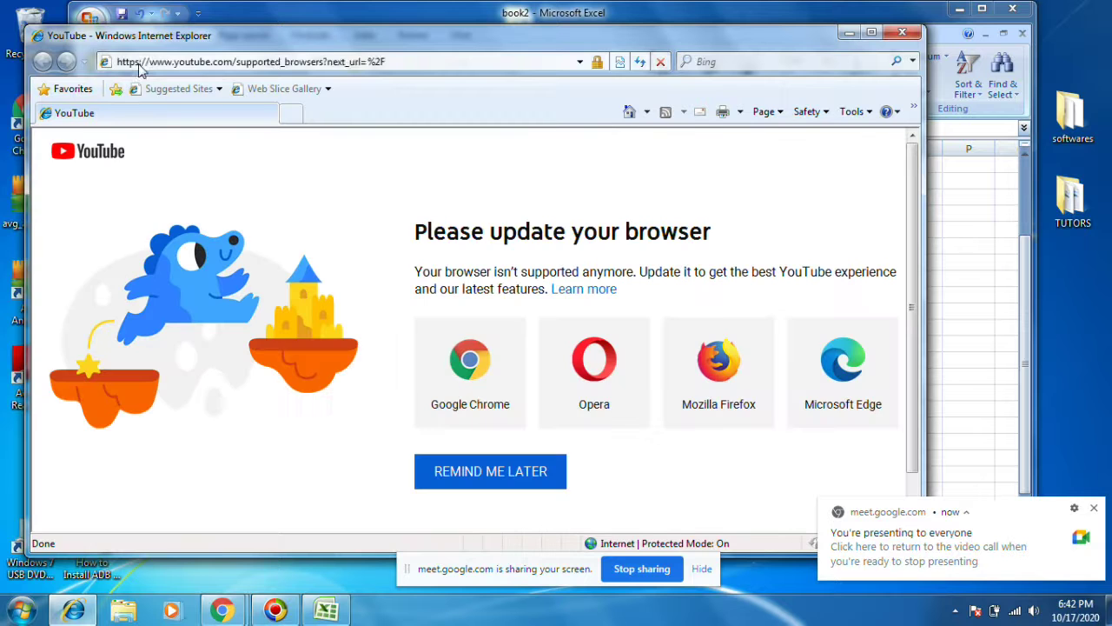
{"action": "left_click", "coordinate": [901, 34]}
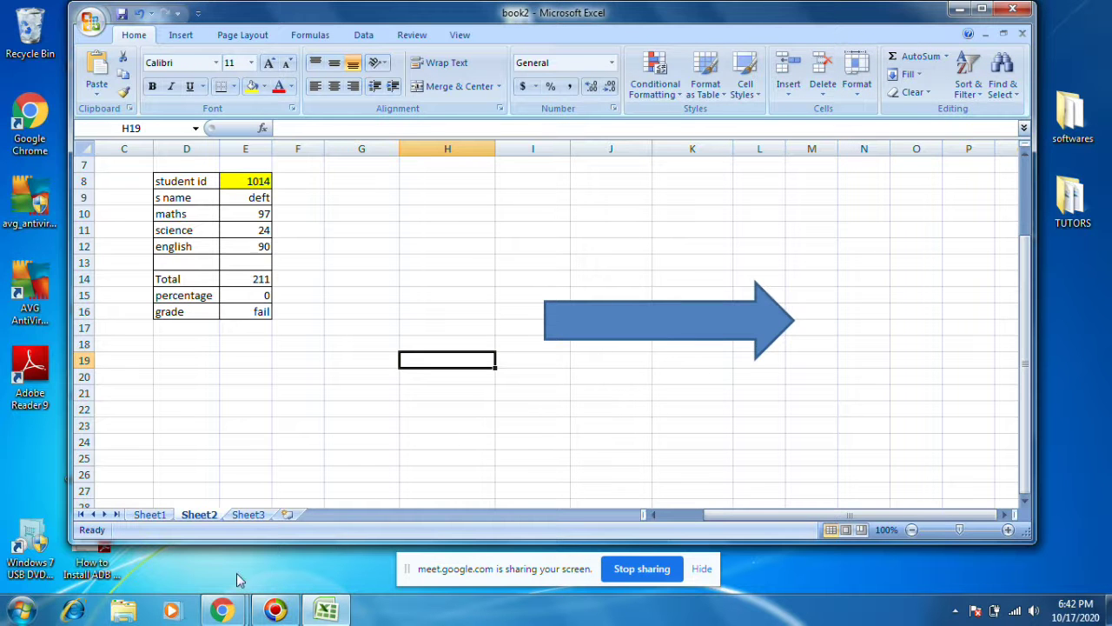
Relink the blue arrow to Sheet1 using Place in This Document in Edit Hyperlink.
{"action": "left_click", "coordinate": [644, 315]}
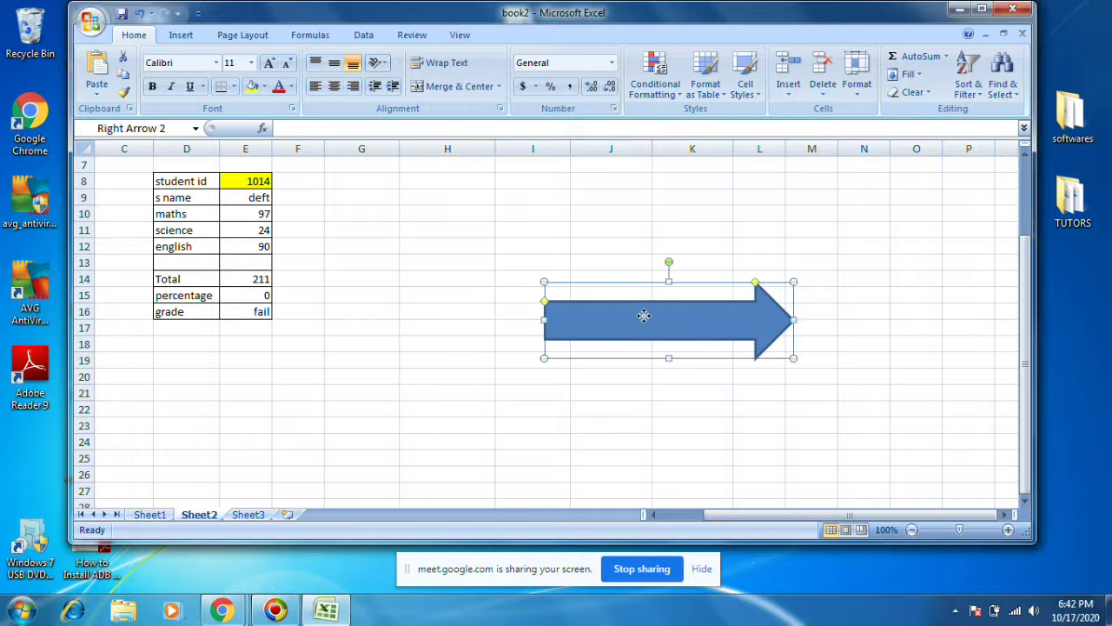
{"action": "right_click", "coordinate": [644, 316]}
{"action": "left_click", "coordinate": [706, 458]}
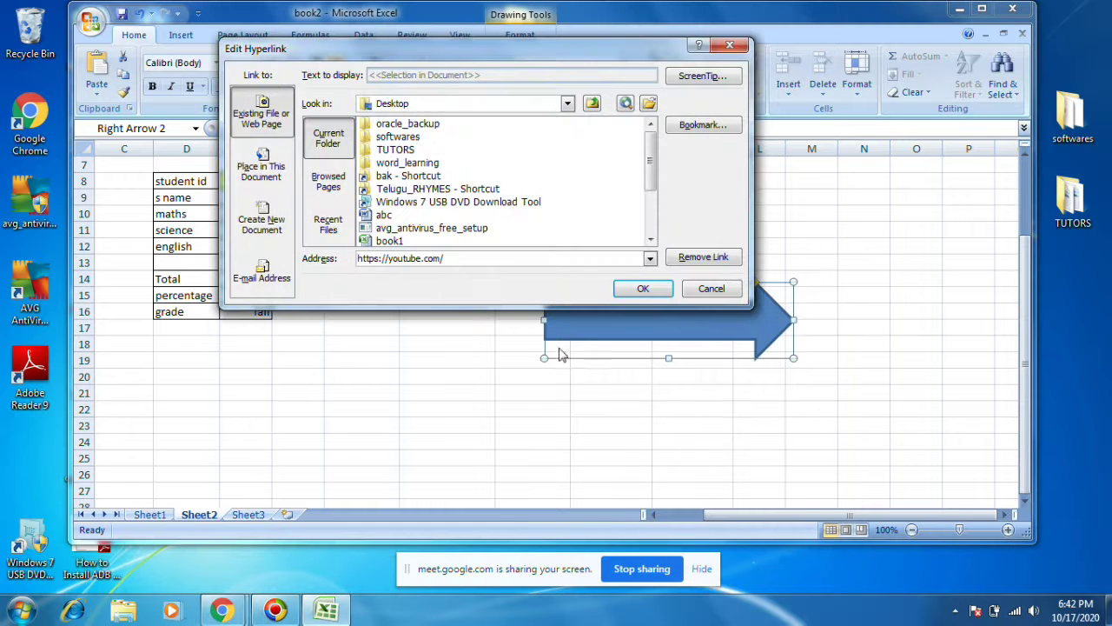
{"action": "left_click", "coordinate": [262, 170]}
{"action": "left_click", "coordinate": [361, 161]}
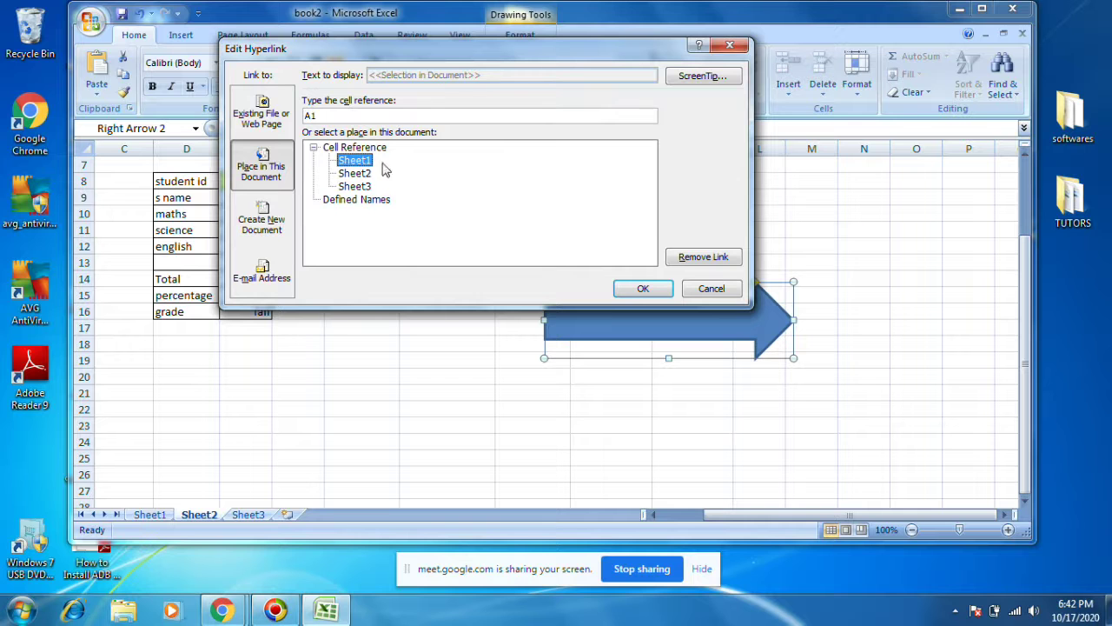
{"action": "left_click", "coordinate": [640, 287]}
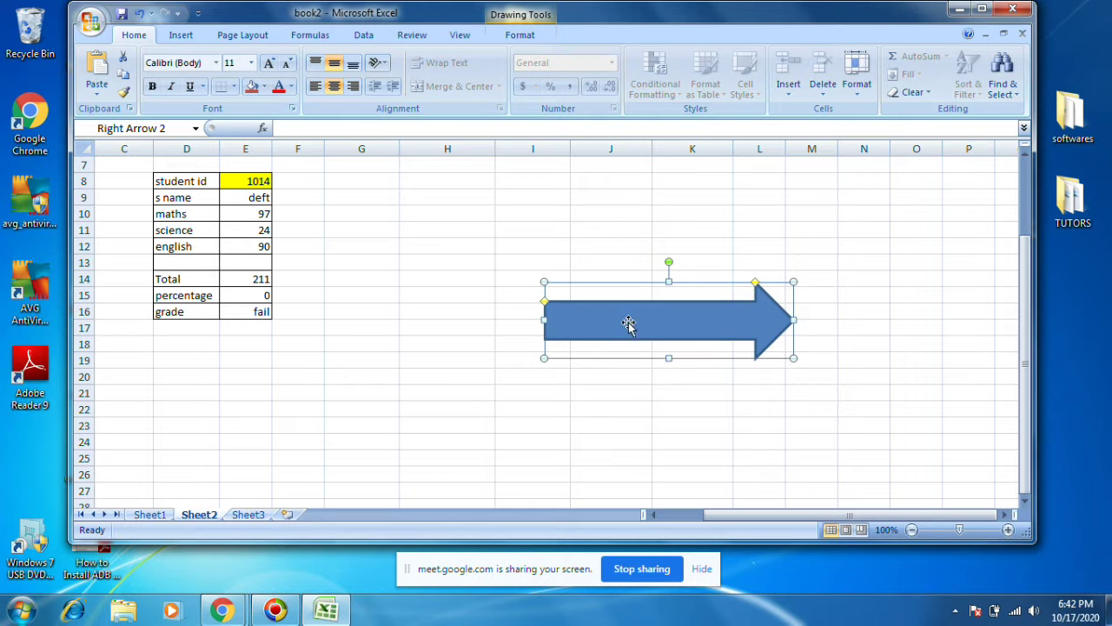
{"action": "left_click", "coordinate": [611, 228]}
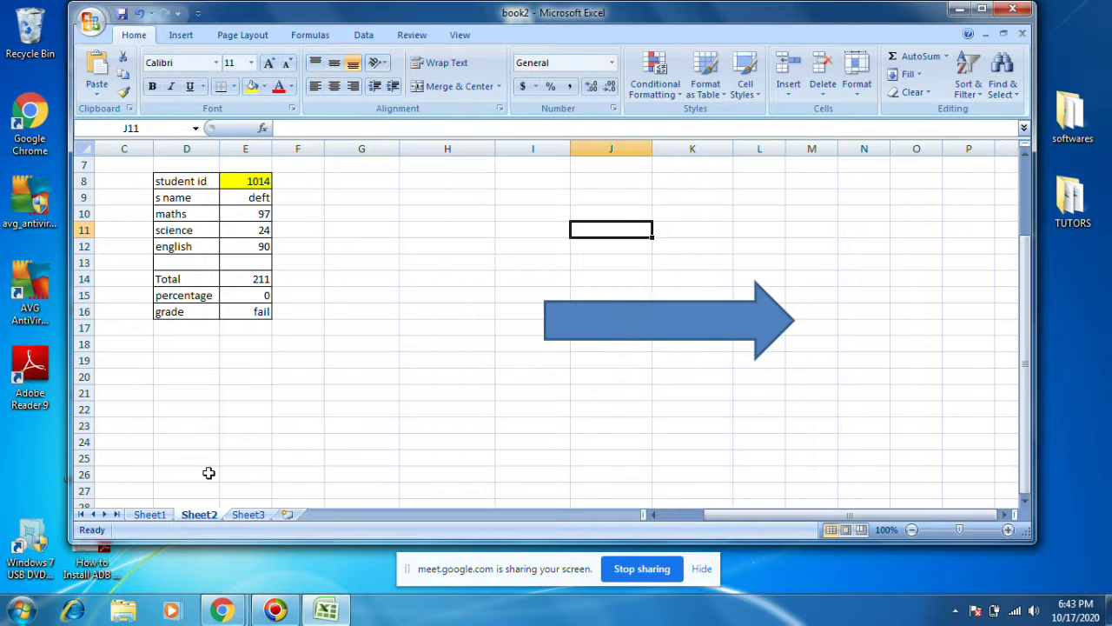
Test the Sheet2 arrow's link to confirm it jumps to Sheet1.
{"action": "left_click", "coordinate": [151, 514]}
{"action": "left_click", "coordinate": [199, 514]}
{"action": "left_click", "coordinate": [644, 318]}
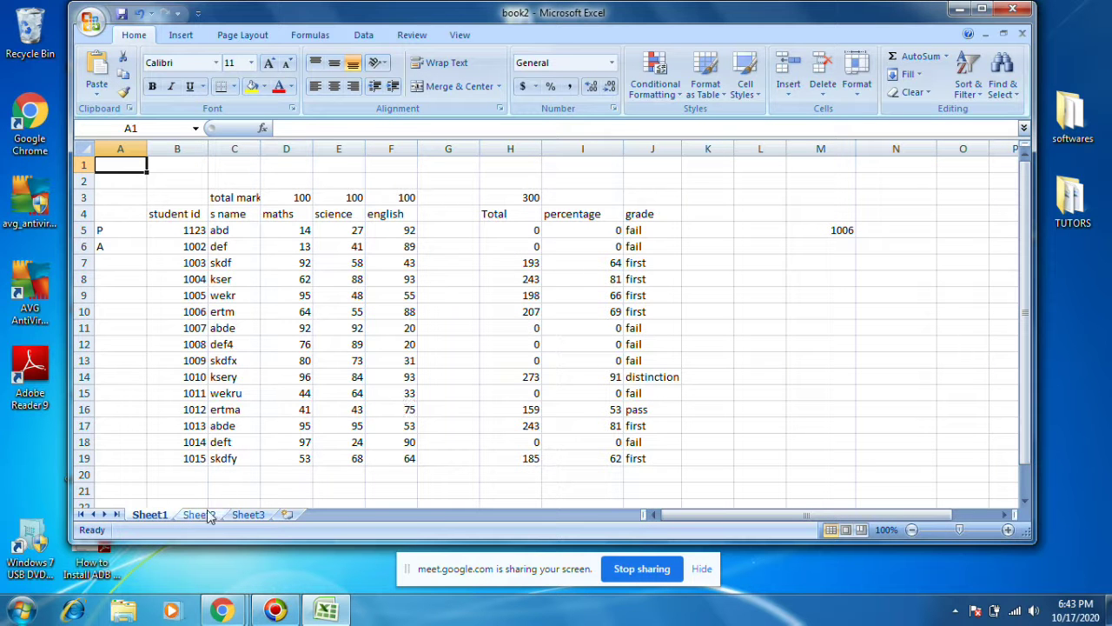
Draw a right arrow shape beside the student table, spanning rows 16–20.
{"action": "left_click", "coordinate": [181, 35]}
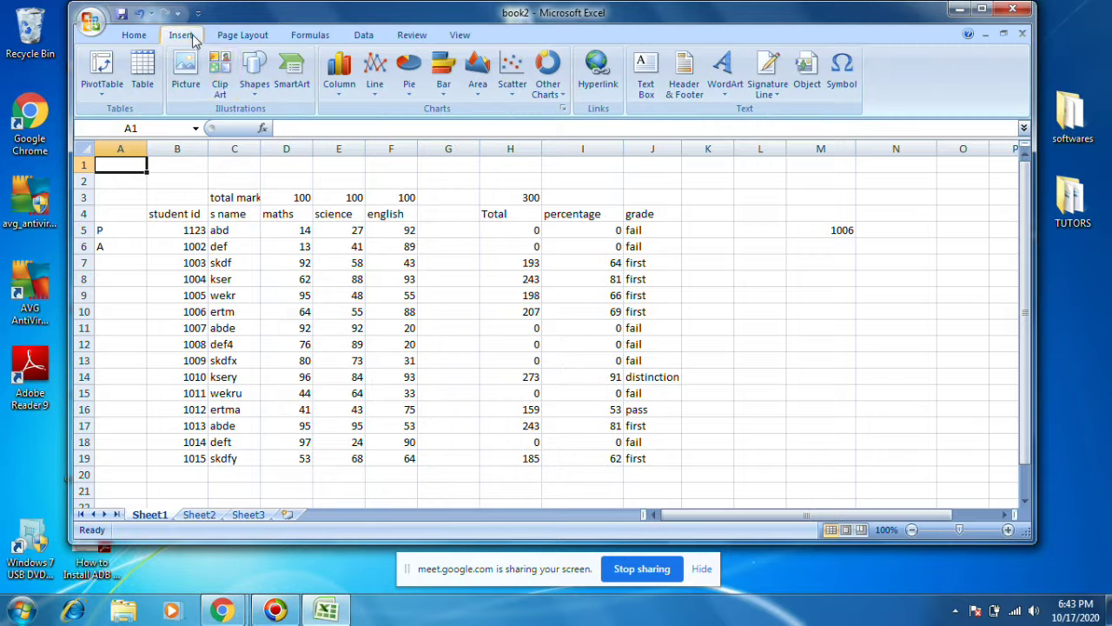
{"action": "left_click", "coordinate": [254, 78]}
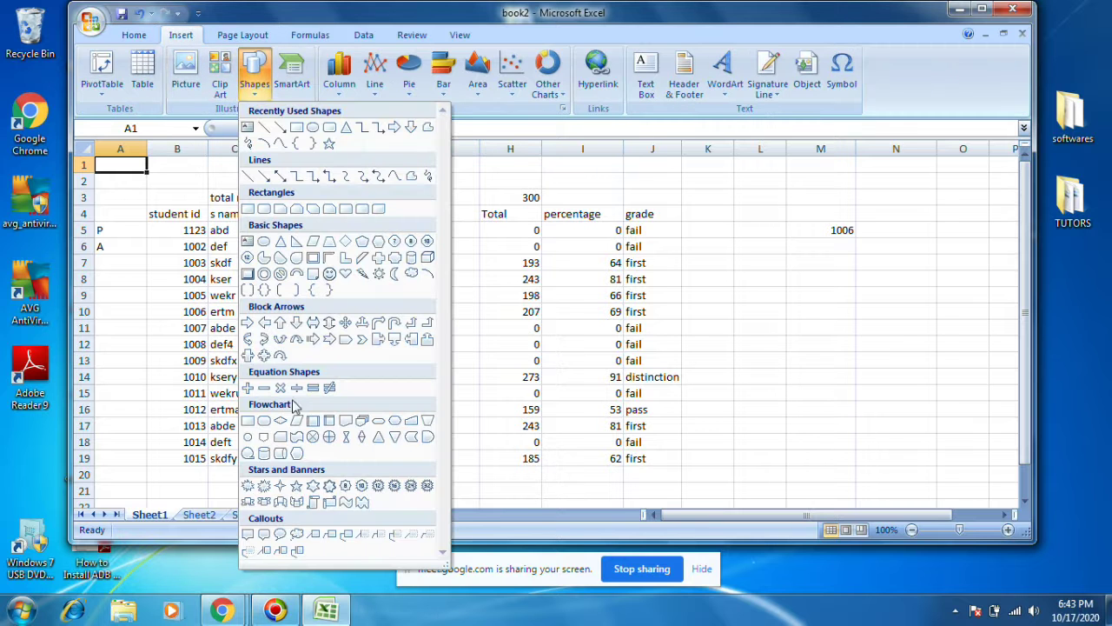
{"action": "left_click", "coordinate": [249, 324]}
{"action": "left_click_drag", "start_coordinate": [807, 455], "coordinate": [971, 496]}
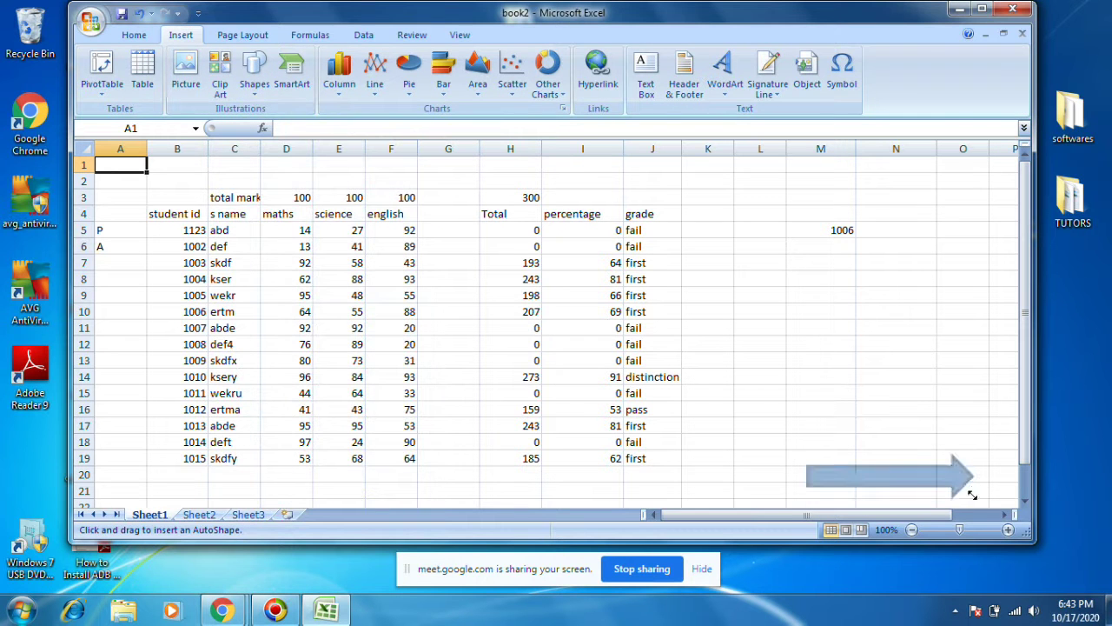
{"action": "left_click_drag", "start_coordinate": [889, 455], "coordinate": [889, 410]}
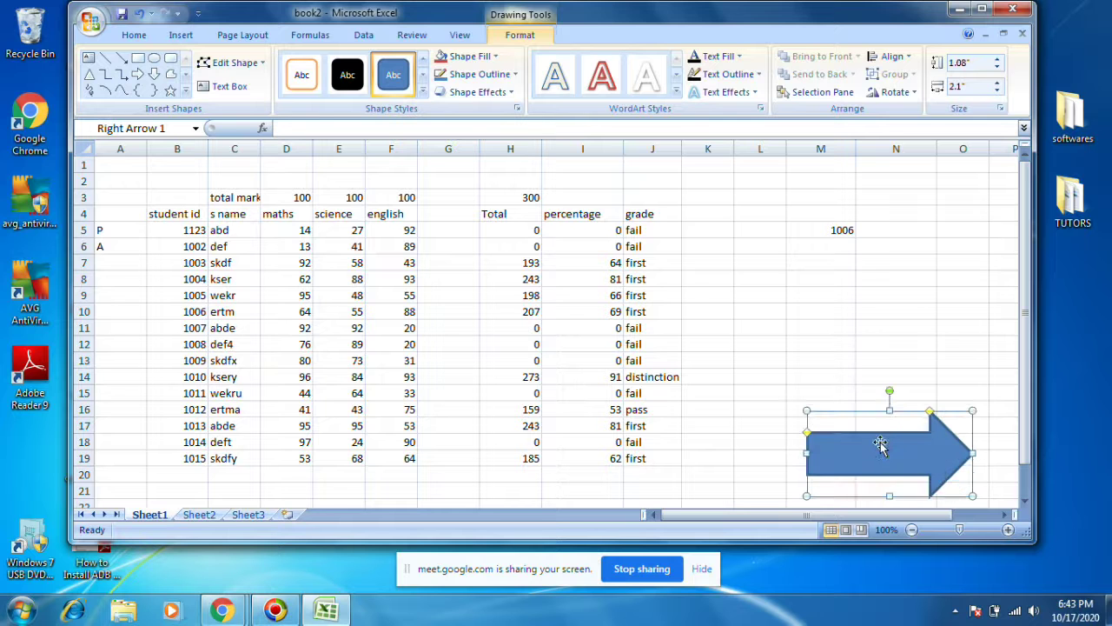
Label the new right arrow with the text 'sheet3'.
{"action": "right_click", "coordinate": [881, 452]}
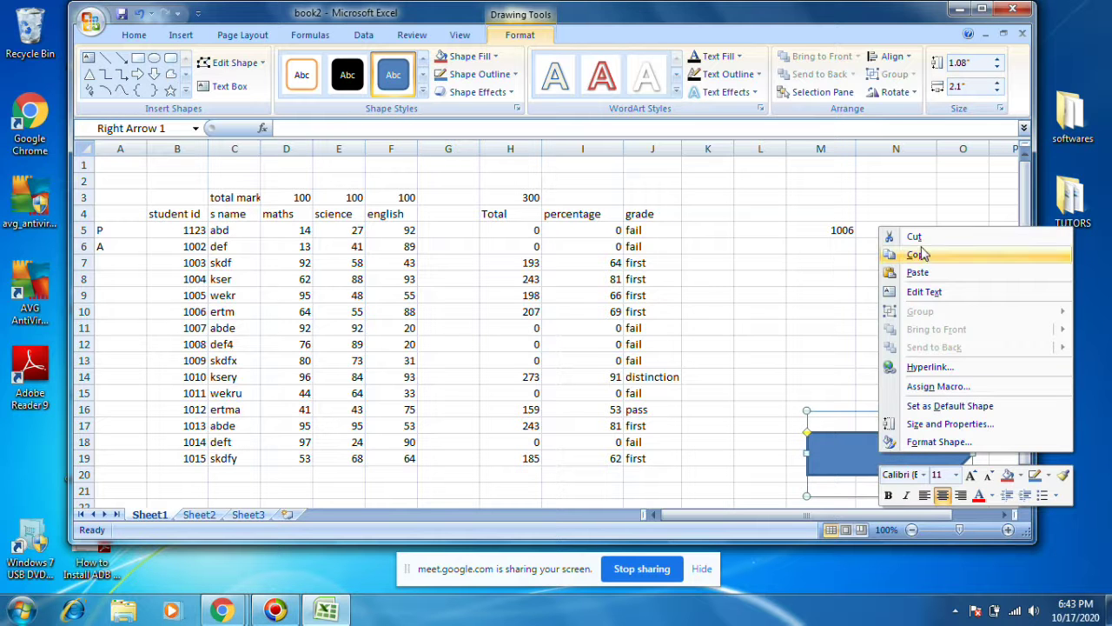
{"action": "left_click", "coordinate": [919, 292]}
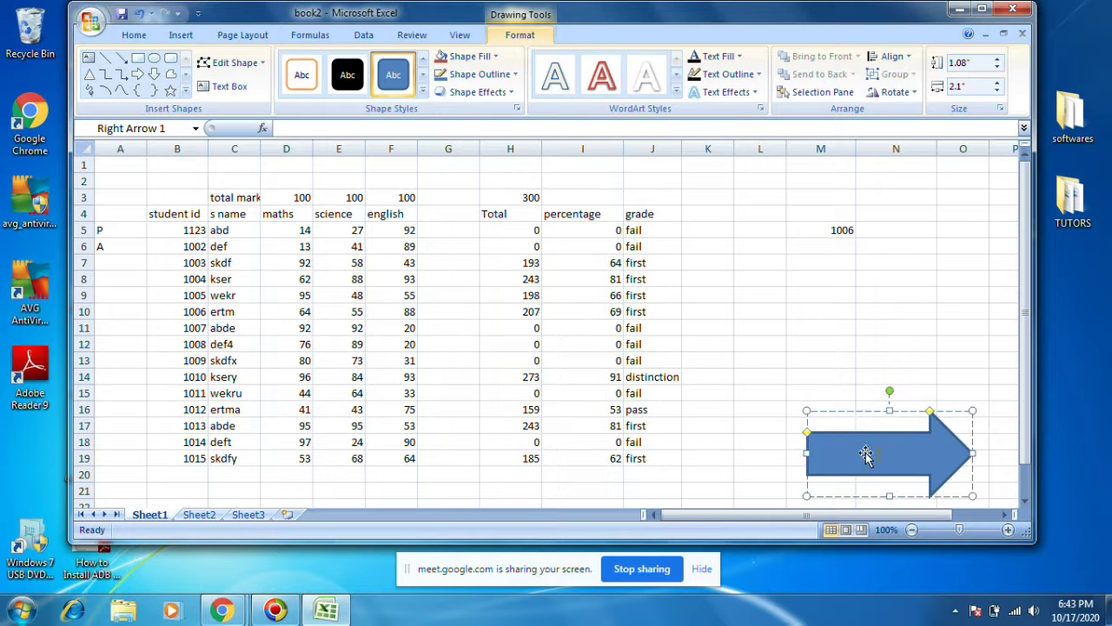
{"action": "type", "text": "sheet3"}
{"action": "left_click", "coordinate": [882, 312]}
{"action": "left_click", "coordinate": [913, 459]}
Hyperlink the sheet3 arrow to Sheet3, cell A1, as a place in this document.
{"action": "right_click", "coordinate": [917, 454]}
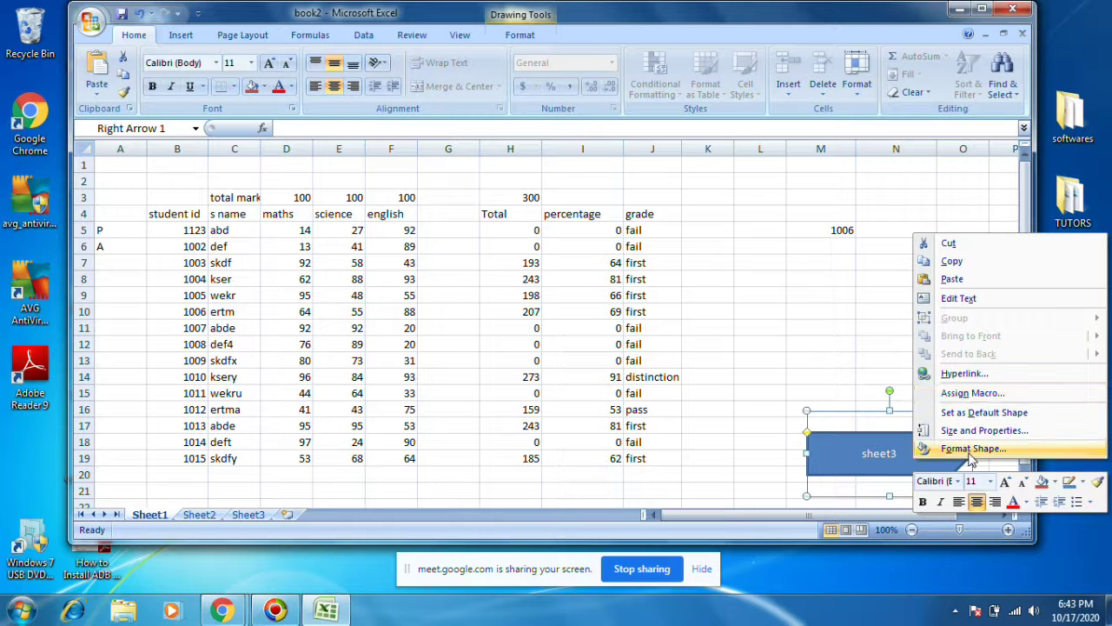
{"action": "left_click", "coordinate": [959, 379]}
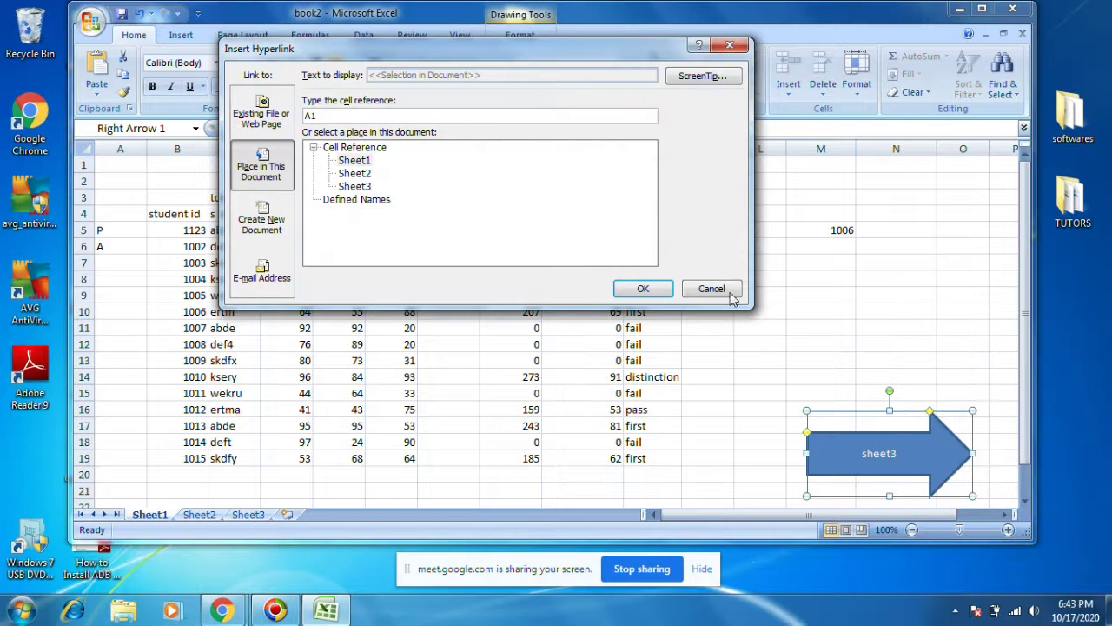
{"action": "left_click", "coordinate": [353, 187]}
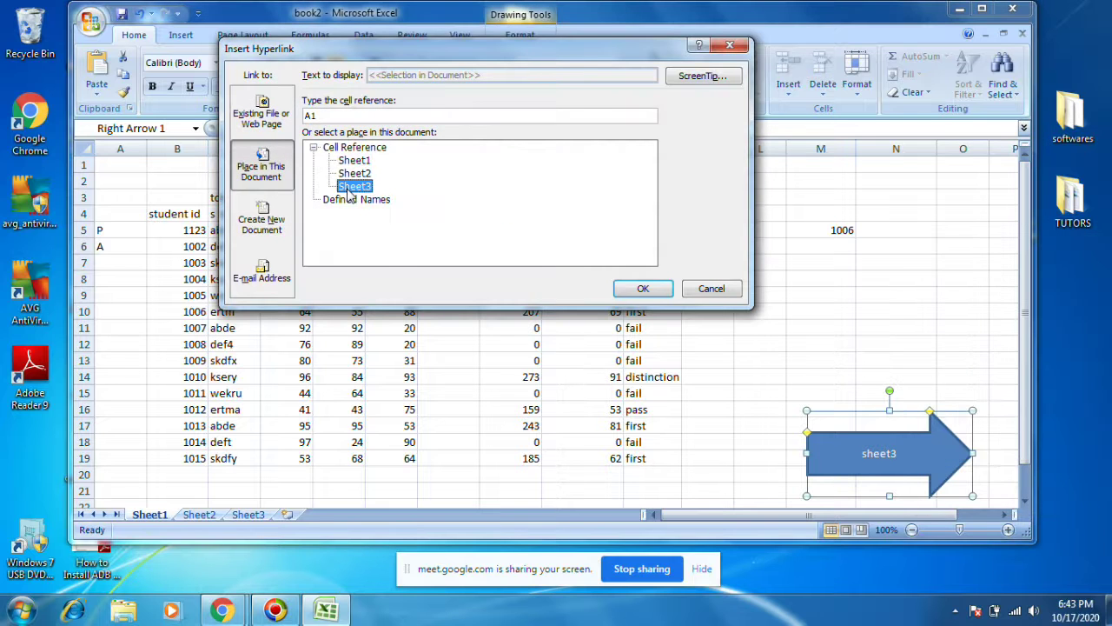
{"action": "left_click", "coordinate": [271, 115]}
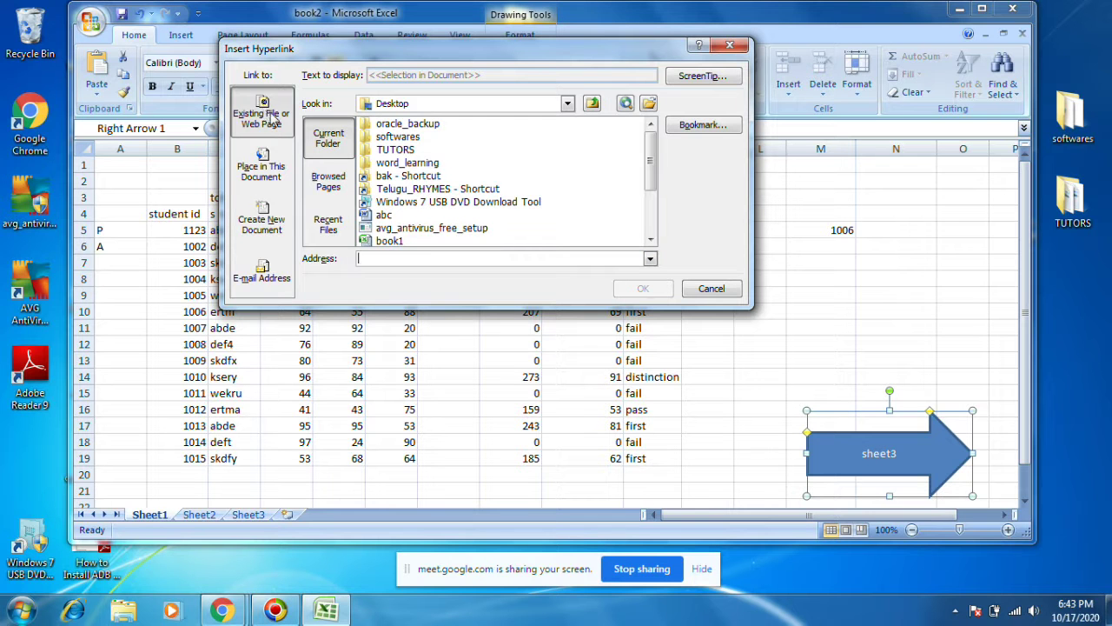
{"action": "left_click", "coordinate": [249, 172]}
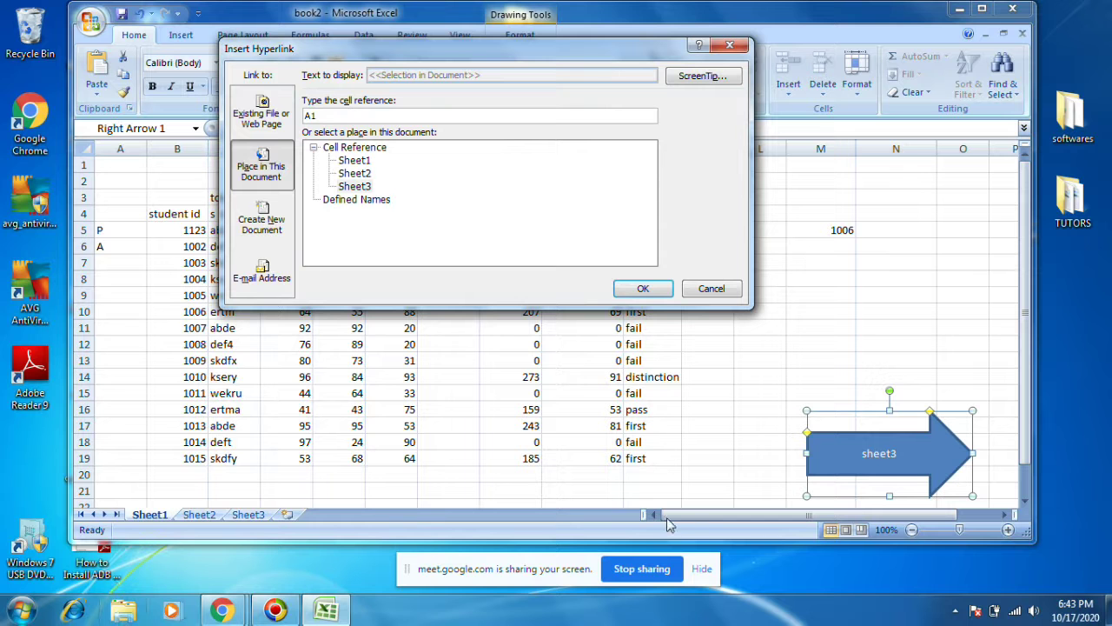
{"action": "left_click", "coordinate": [356, 187]}
{"action": "left_click", "coordinate": [647, 287]}
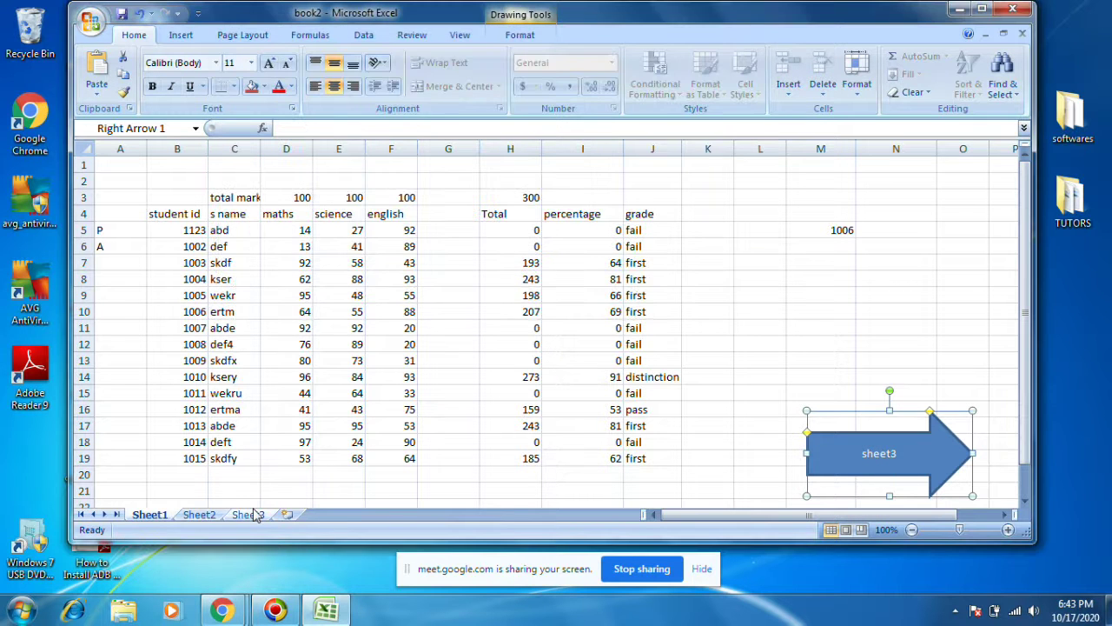
Add a new Sheet4 and test the sheet3 arrow's link from Sheet1.
{"action": "left_click", "coordinate": [839, 331]}
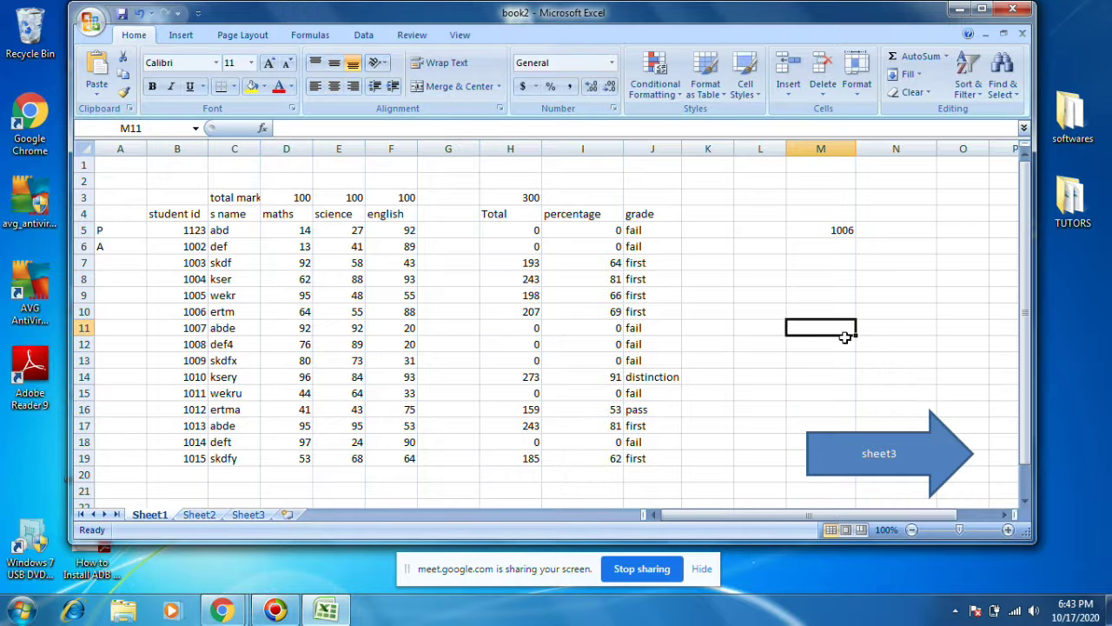
{"action": "left_click", "coordinate": [875, 455]}
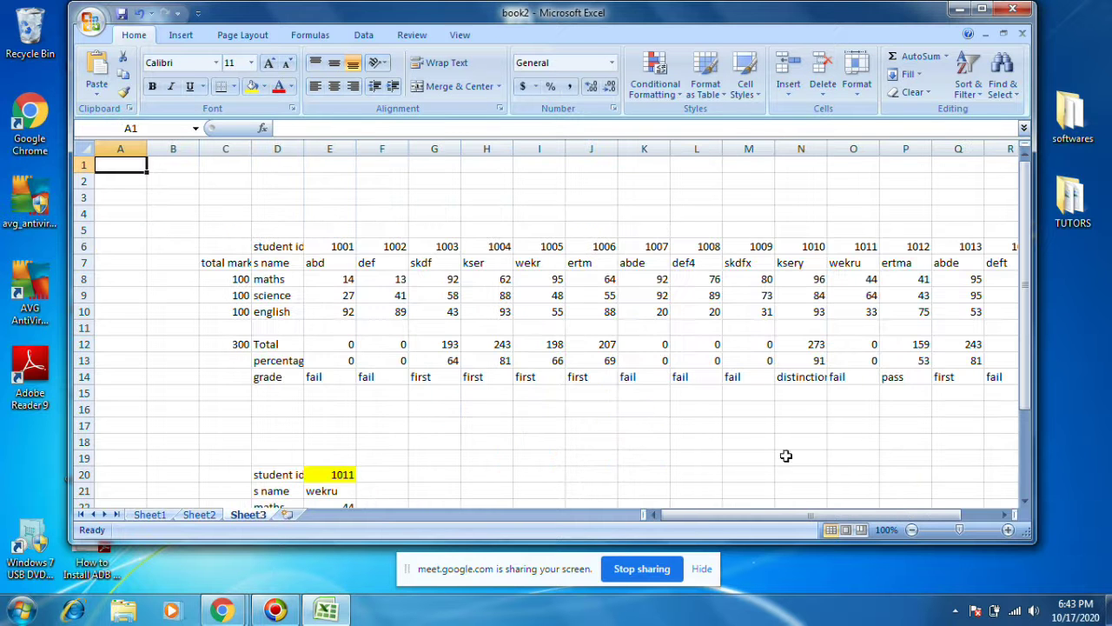
{"action": "left_click", "coordinate": [288, 514]}
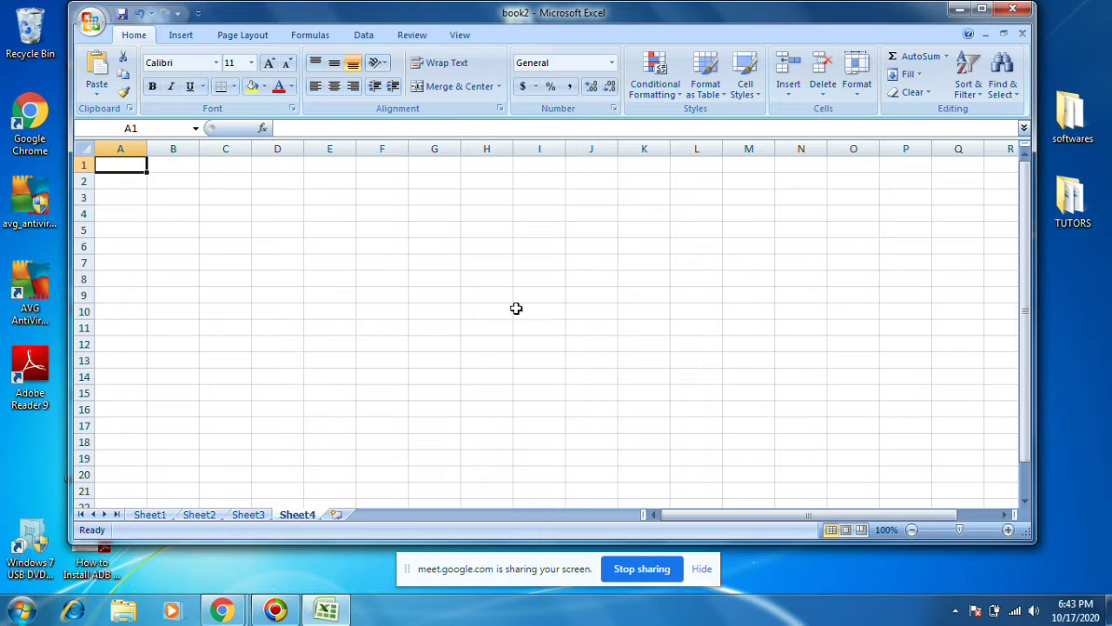
{"action": "left_click", "coordinate": [261, 516]}
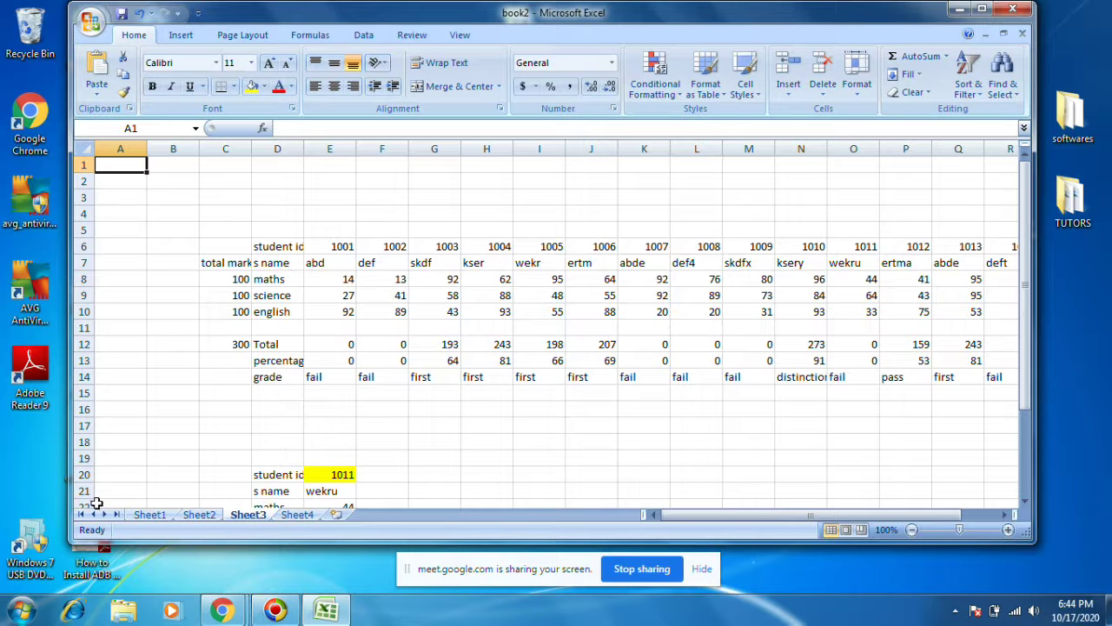
{"action": "left_click", "coordinate": [149, 514]}
{"action": "left_click", "coordinate": [857, 454]}
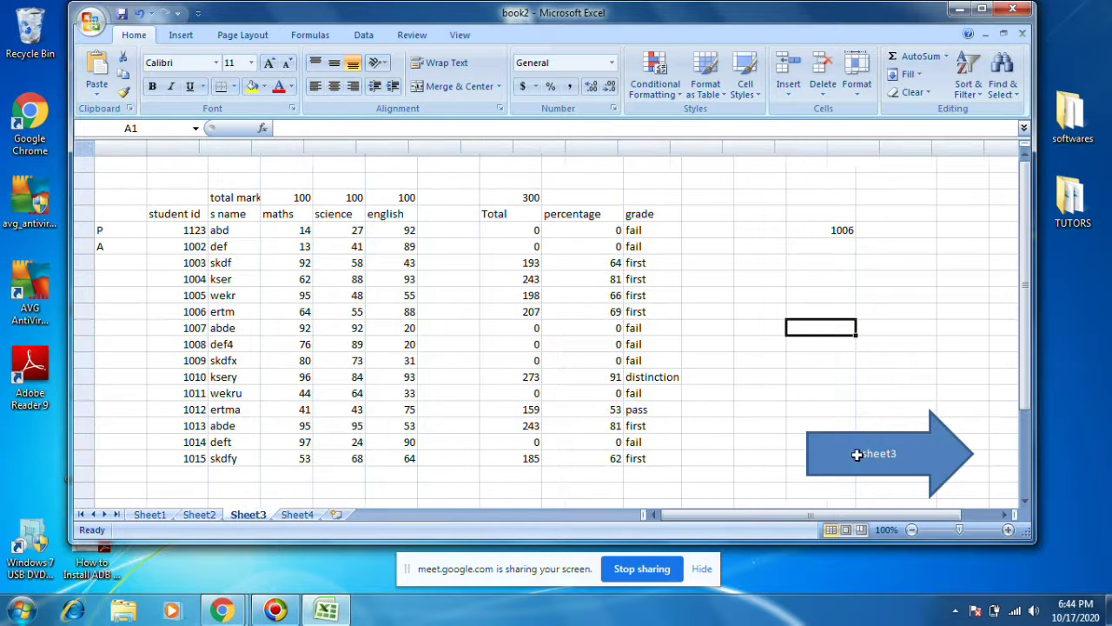
Label the Sheet2 arrow 'go to sheet1', then return to Sheet1.
{"action": "left_click", "coordinate": [187, 516]}
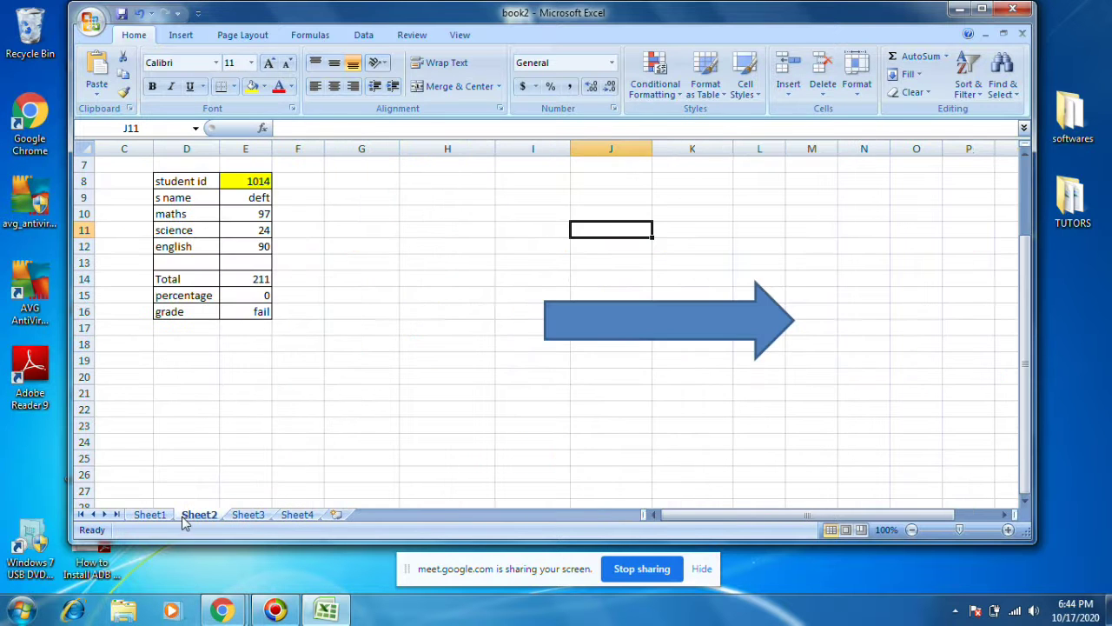
{"action": "right_click", "coordinate": [627, 316]}
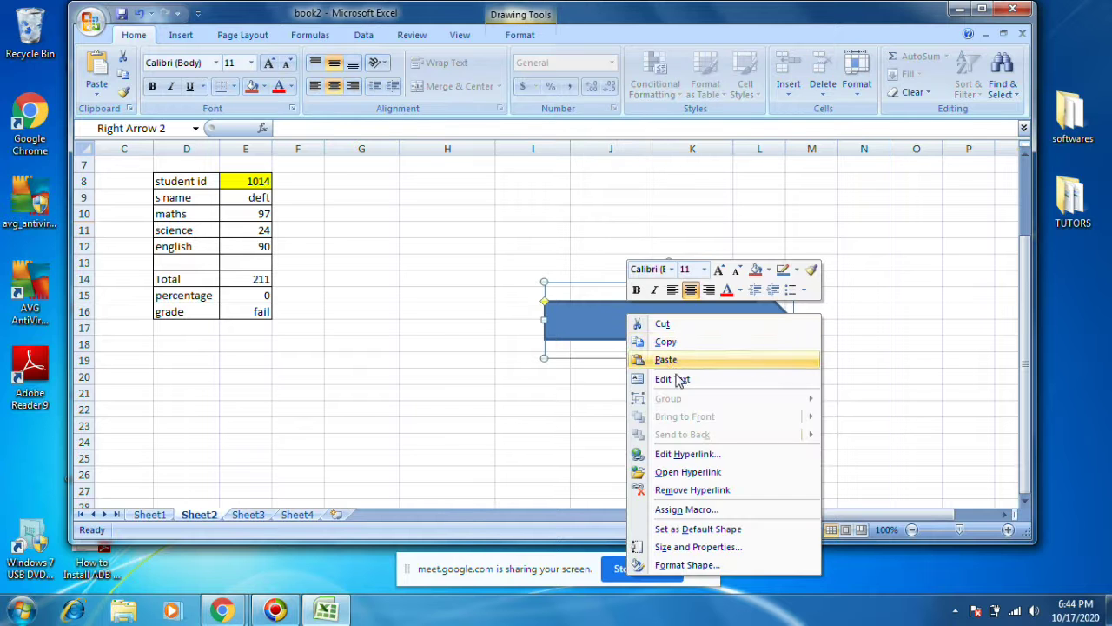
{"action": "left_click", "coordinate": [673, 379]}
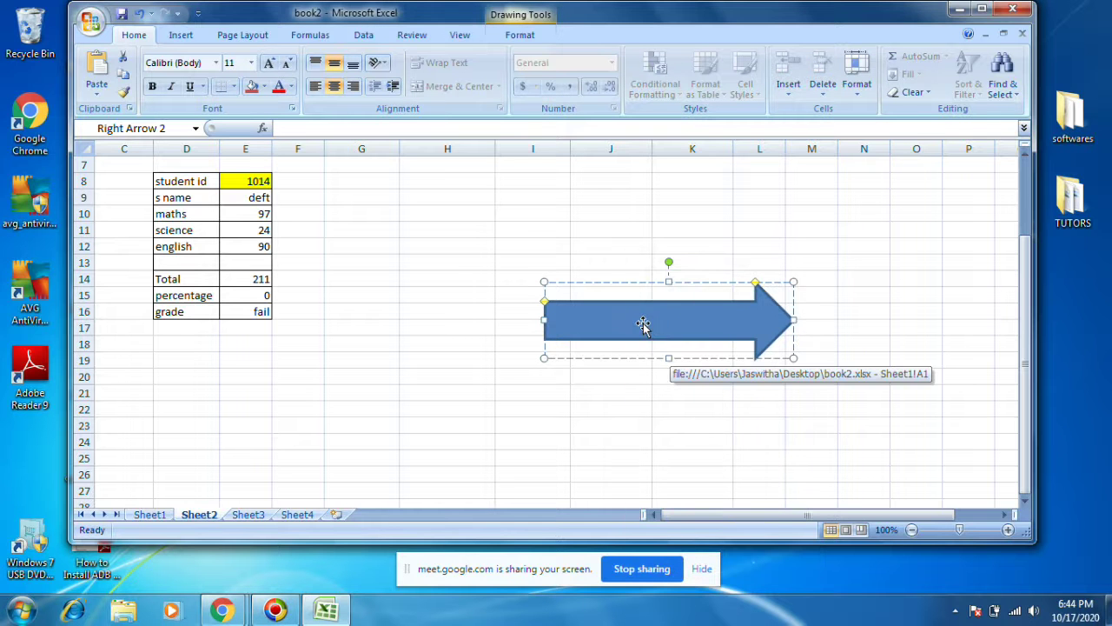
{"action": "type", "text": "go to sheet"}
{"action": "type", "text": "1"}
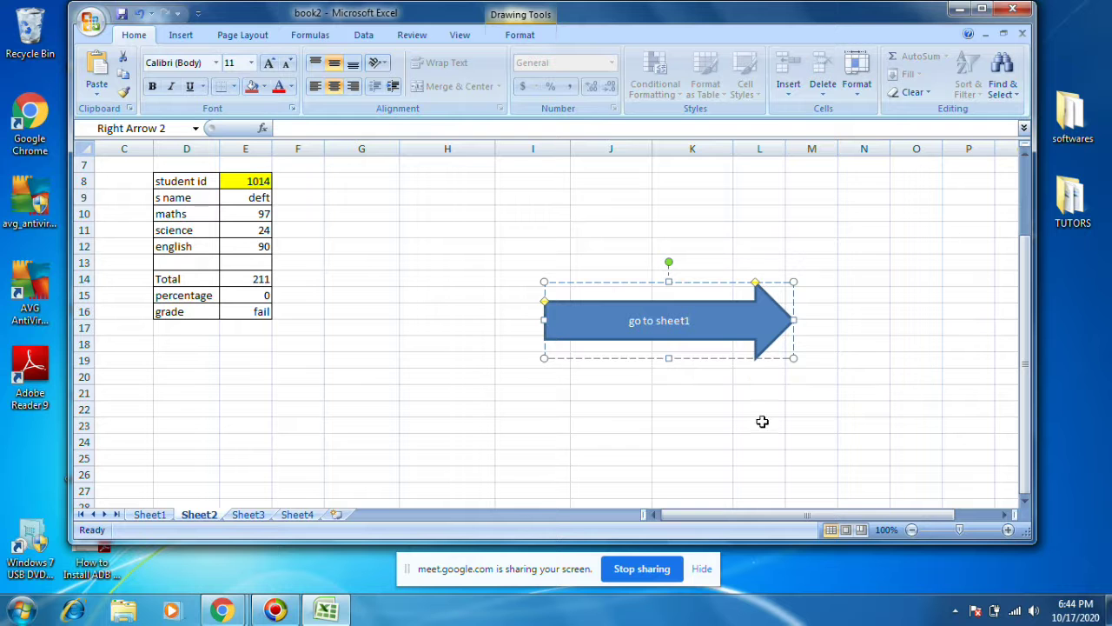
{"action": "left_click", "coordinate": [693, 458]}
{"action": "left_click", "coordinate": [684, 332]}
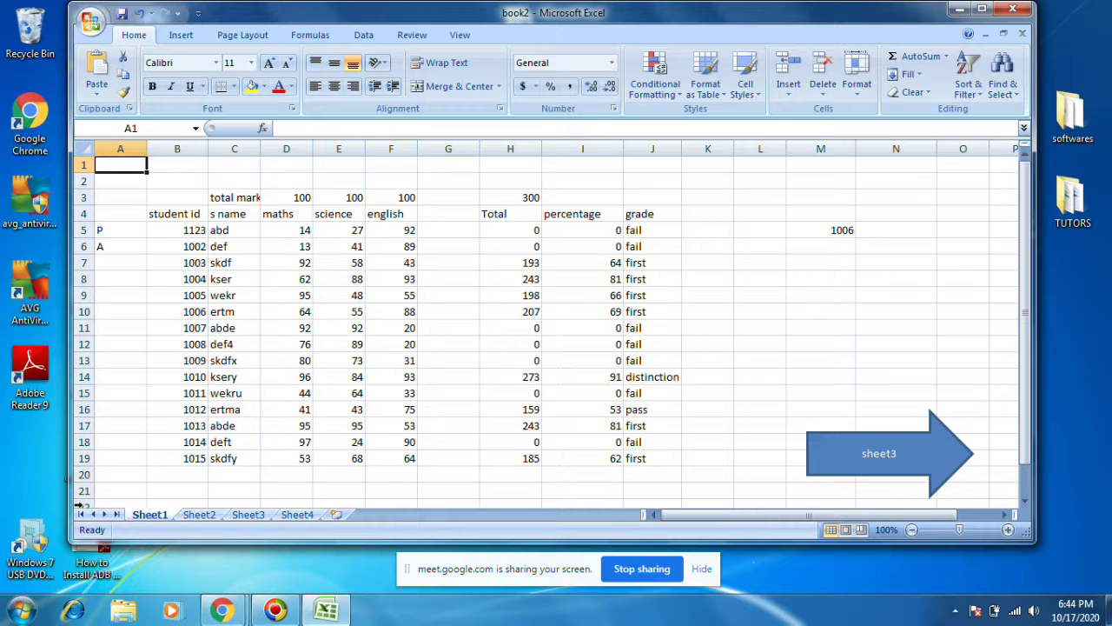
Follow the link to Sheet3 and draw a straight arrow line from J3 to O3.
{"action": "left_click", "coordinate": [870, 468]}
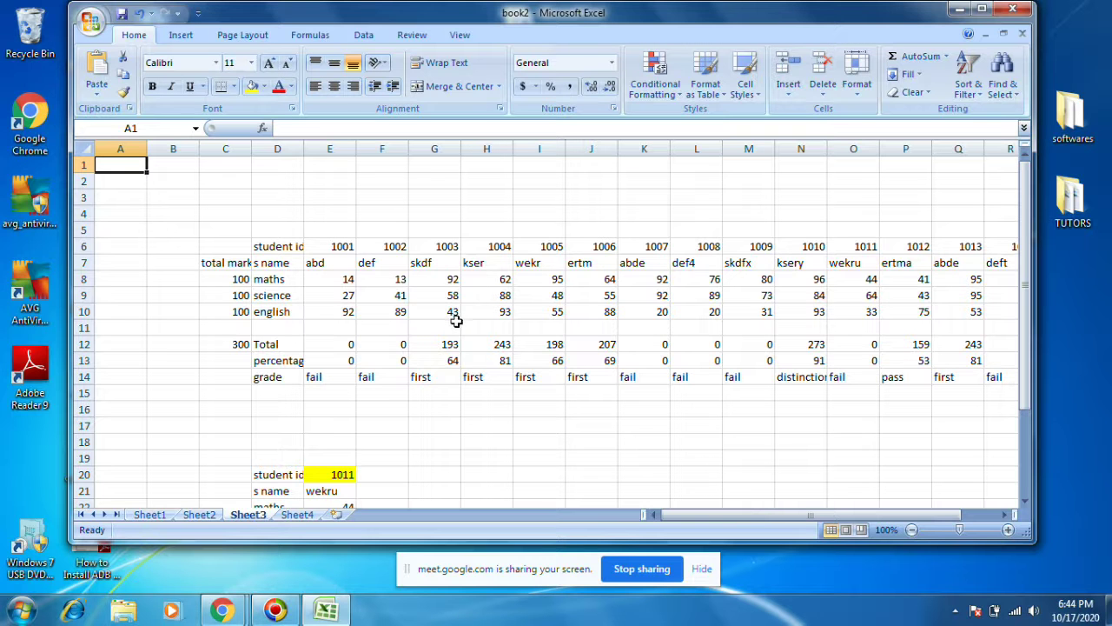
{"action": "left_click", "coordinate": [180, 36]}
{"action": "left_click", "coordinate": [254, 74]}
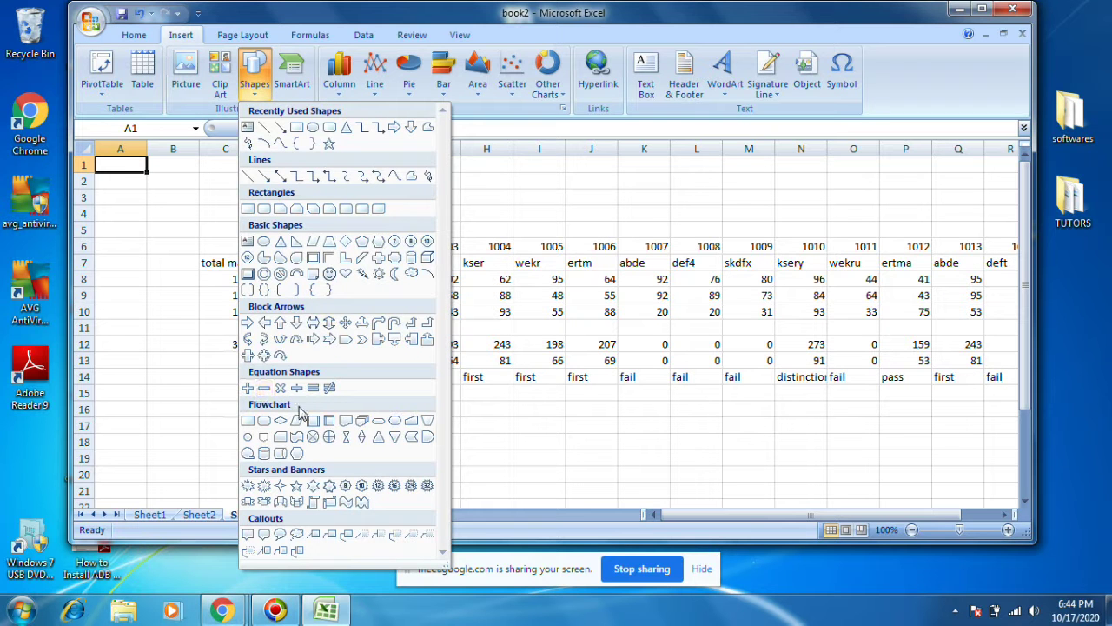
{"action": "left_click", "coordinate": [265, 177]}
{"action": "left_click_drag", "start_coordinate": [589, 203], "coordinate": [858, 207]}
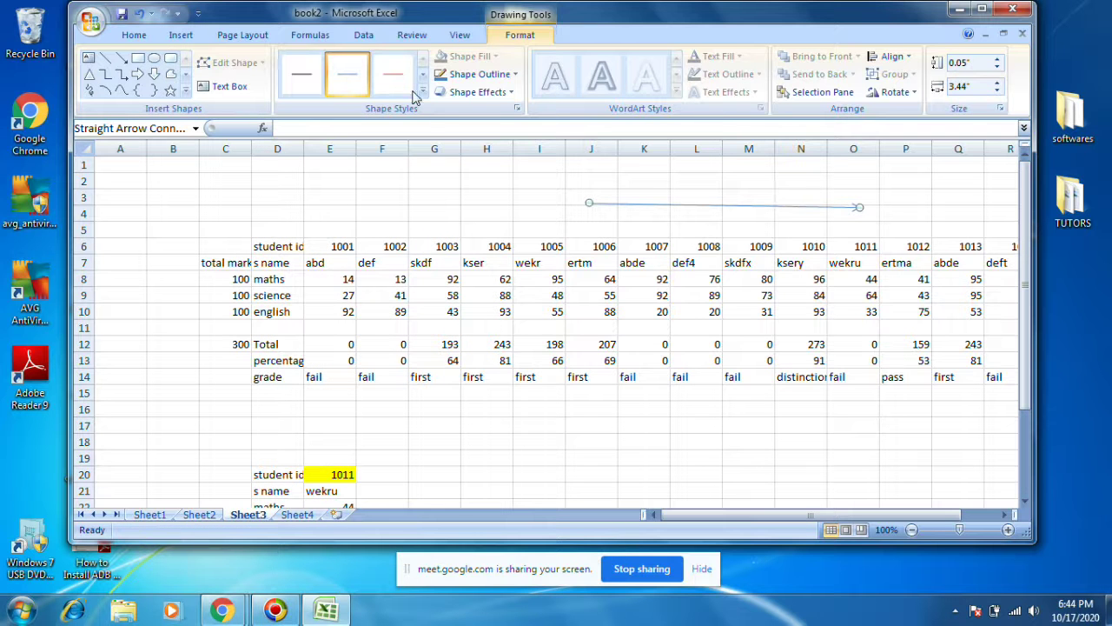
Colour the arrow line orange, then apply the thick black line shape style.
{"action": "left_click", "coordinate": [517, 75]}
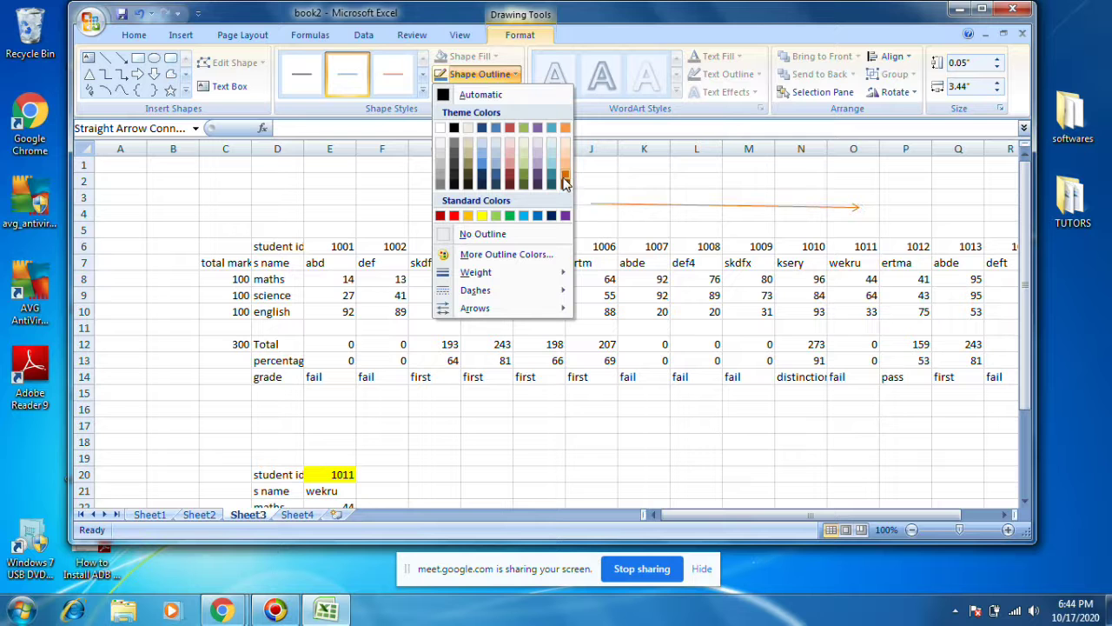
{"action": "left_click", "coordinate": [566, 181]}
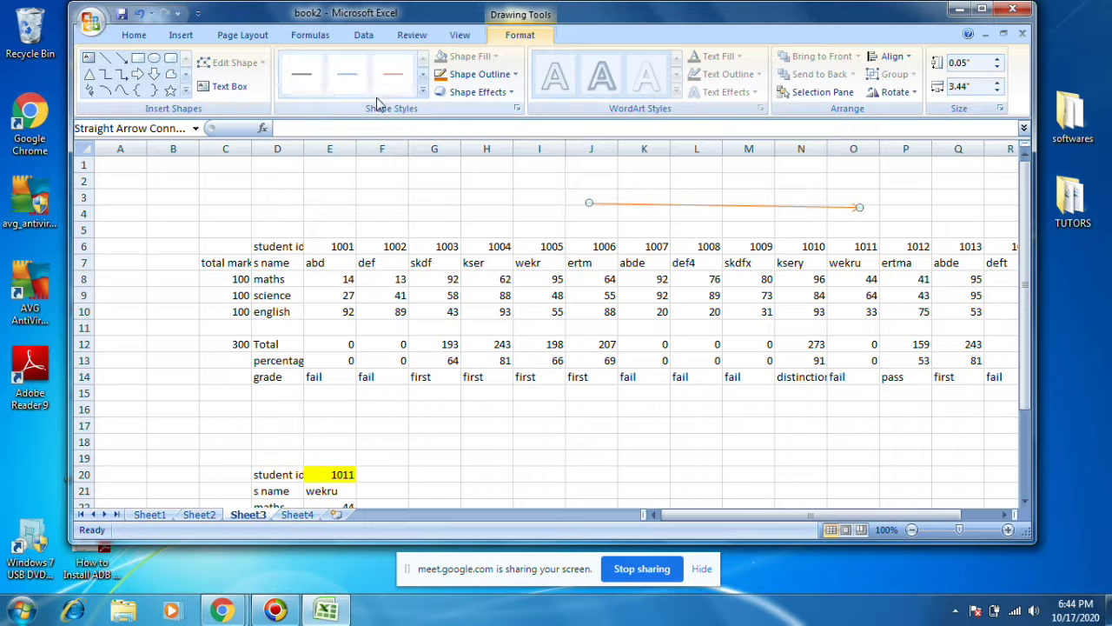
{"action": "left_click", "coordinate": [423, 93]}
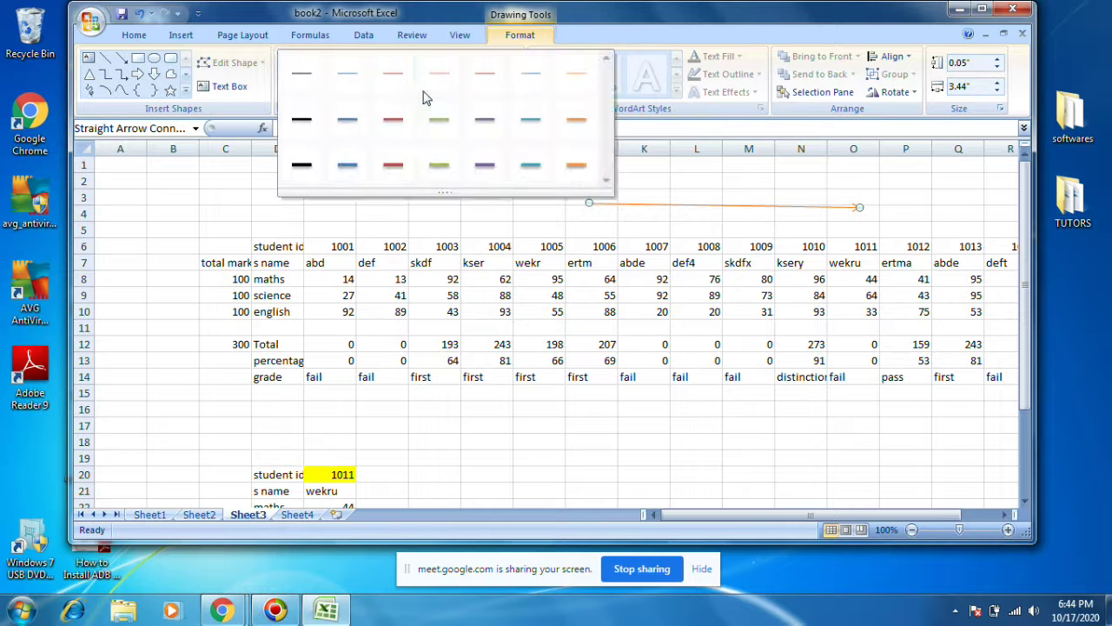
{"action": "left_click", "coordinate": [299, 163]}
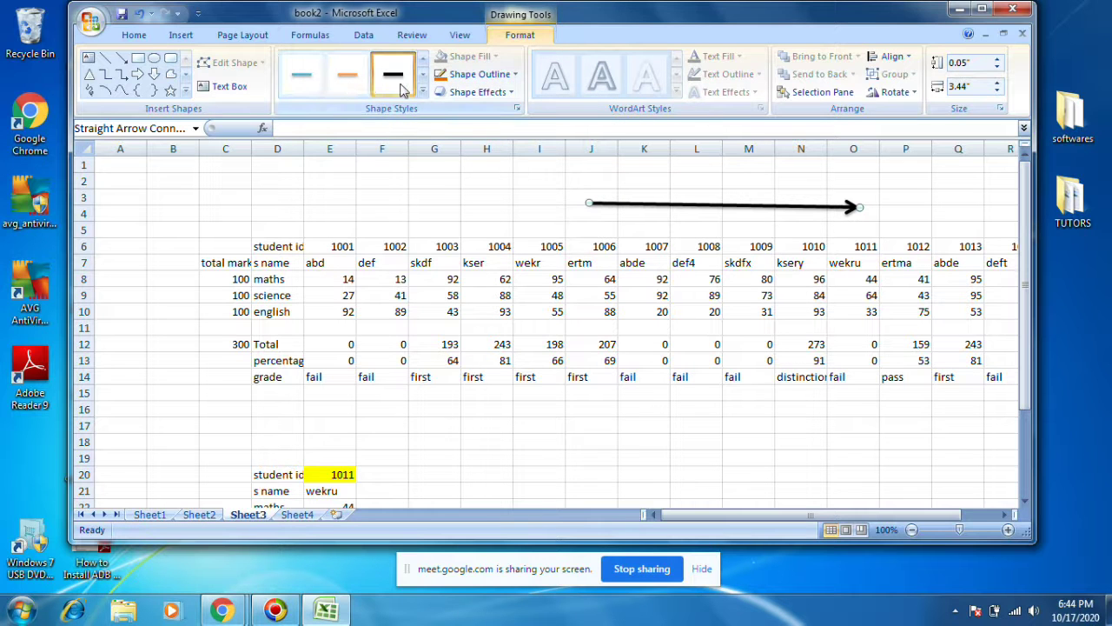
{"action": "left_click", "coordinate": [514, 93]}
{"action": "left_click", "coordinate": [513, 92]}
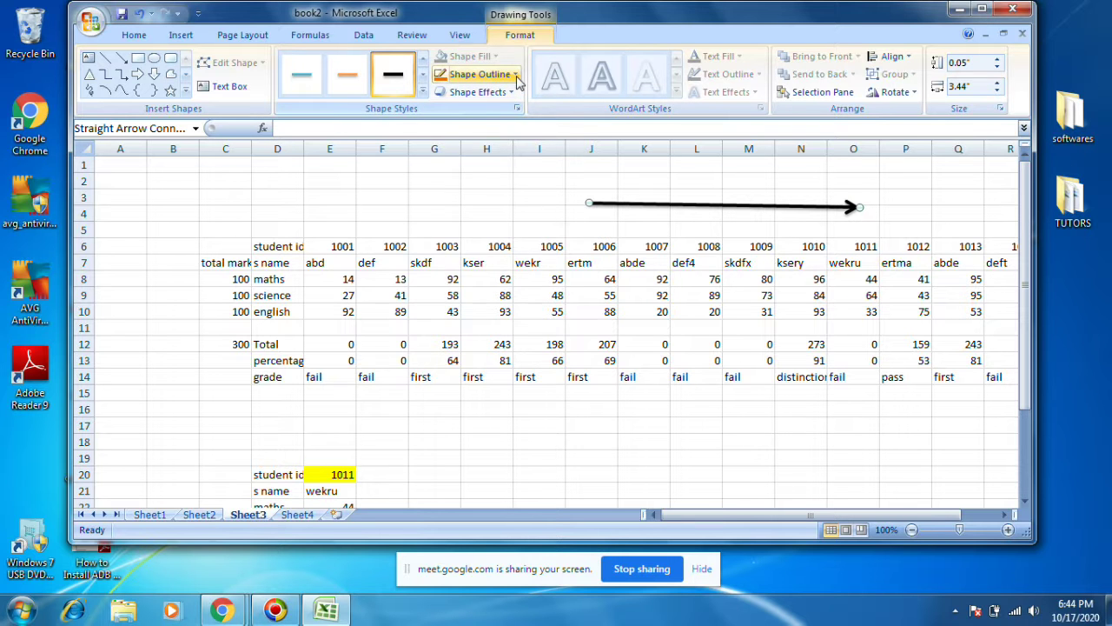
{"action": "left_click", "coordinate": [516, 75]}
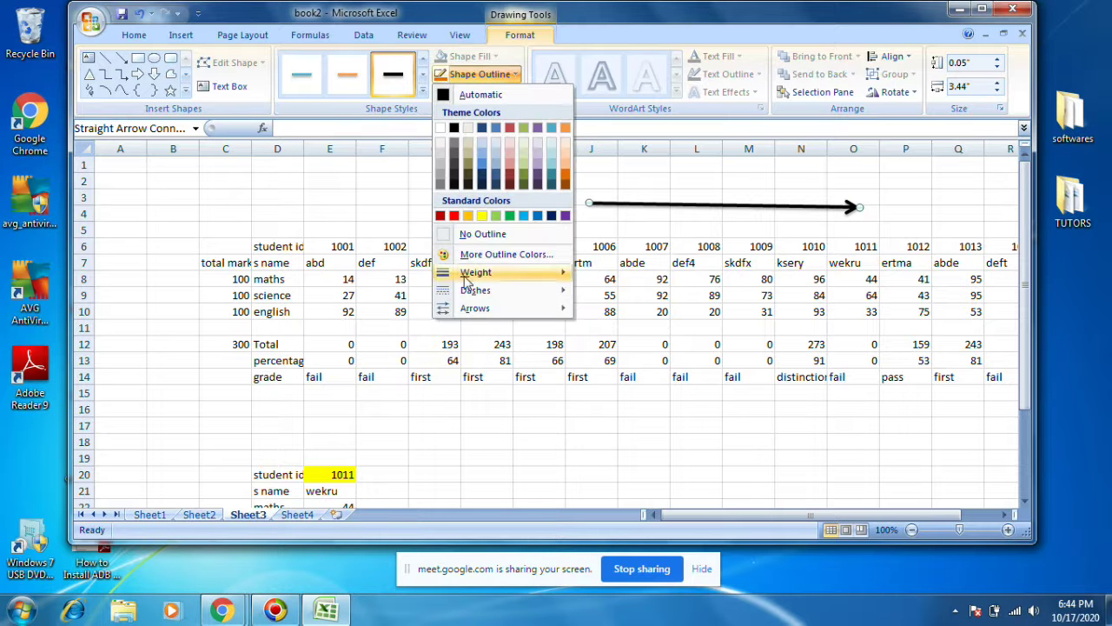
{"action": "mouse_move", "coordinate": [477, 272]}
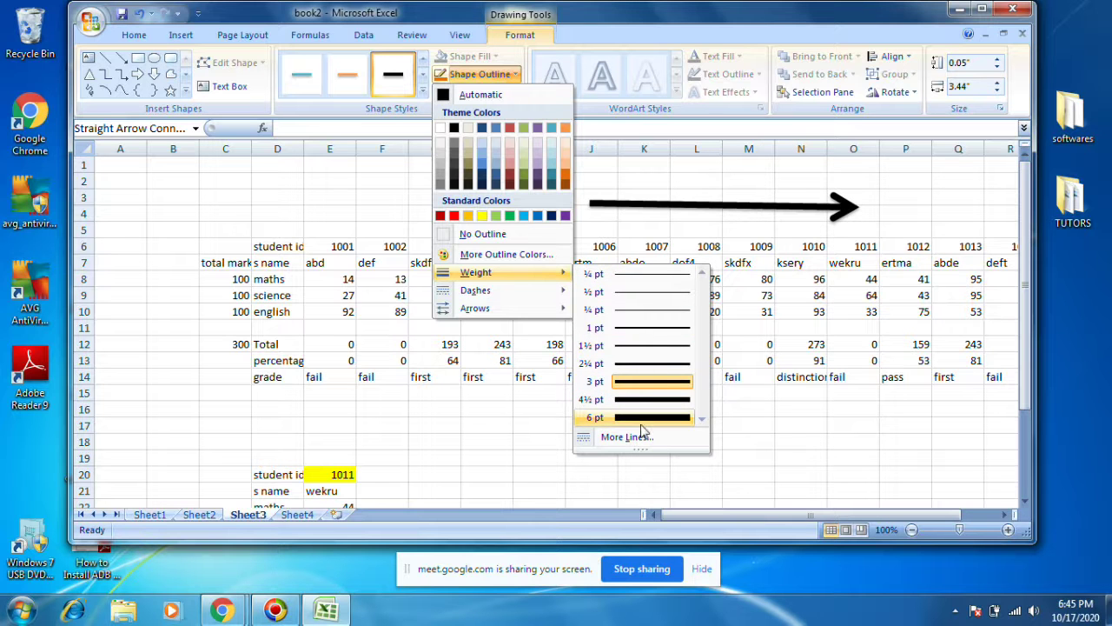
{"action": "left_click", "coordinate": [774, 429]}
Enter the label 'open gmail' in cell I20 beside the student id block.
{"action": "left_click", "coordinate": [487, 230]}
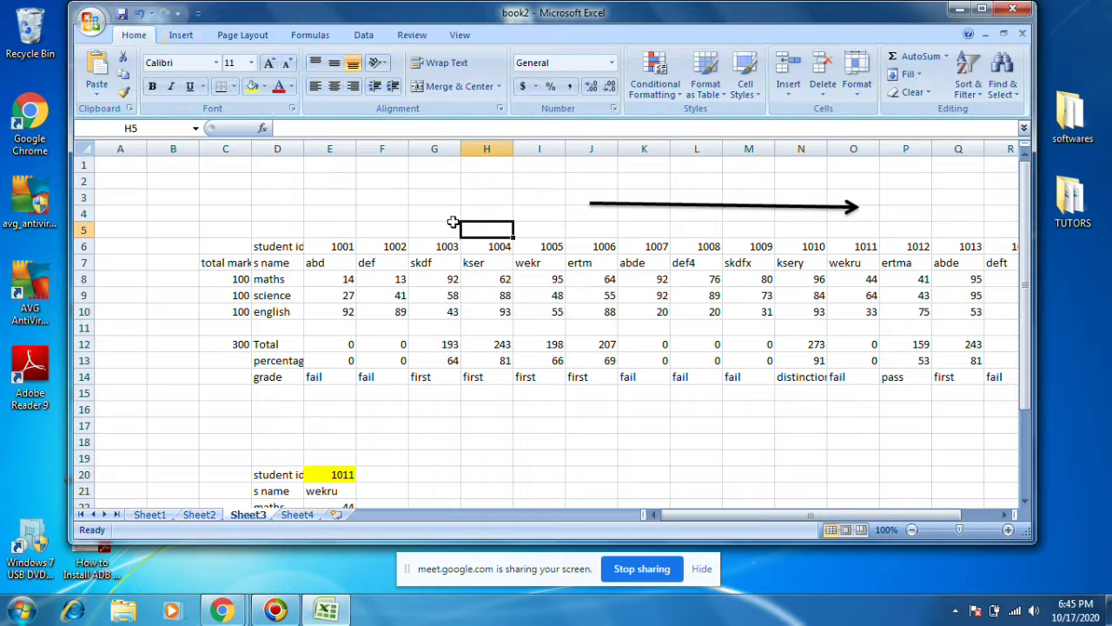
{"action": "left_click", "coordinate": [181, 35]}
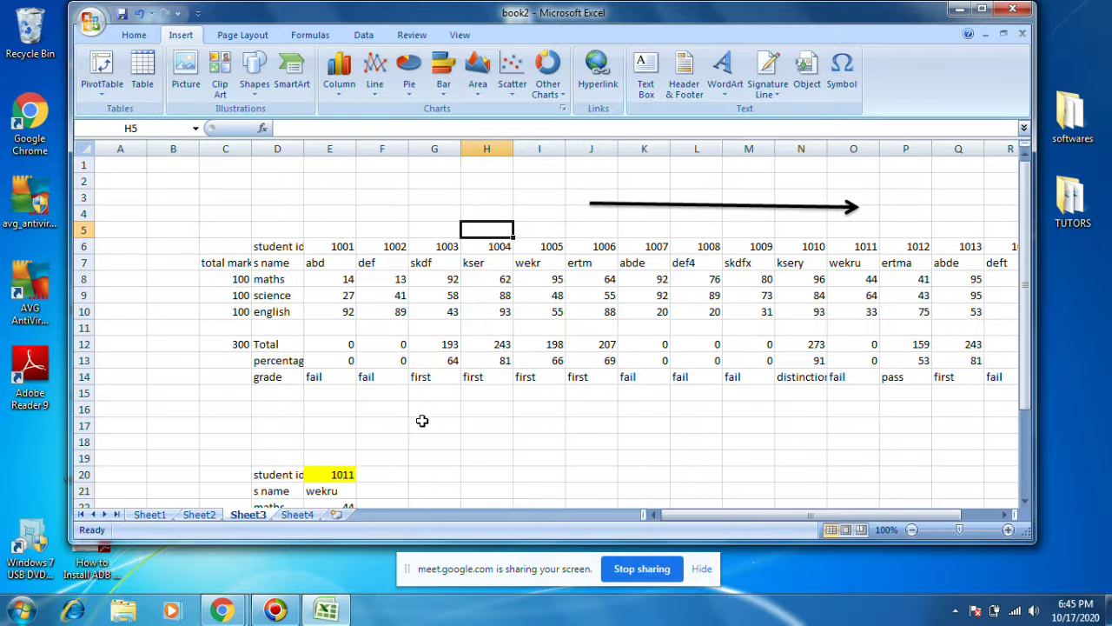
{"action": "scroll", "coordinate": [421, 421], "scroll_direction": "down", "scroll_amount": 3}
{"action": "left_click", "coordinate": [546, 334]}
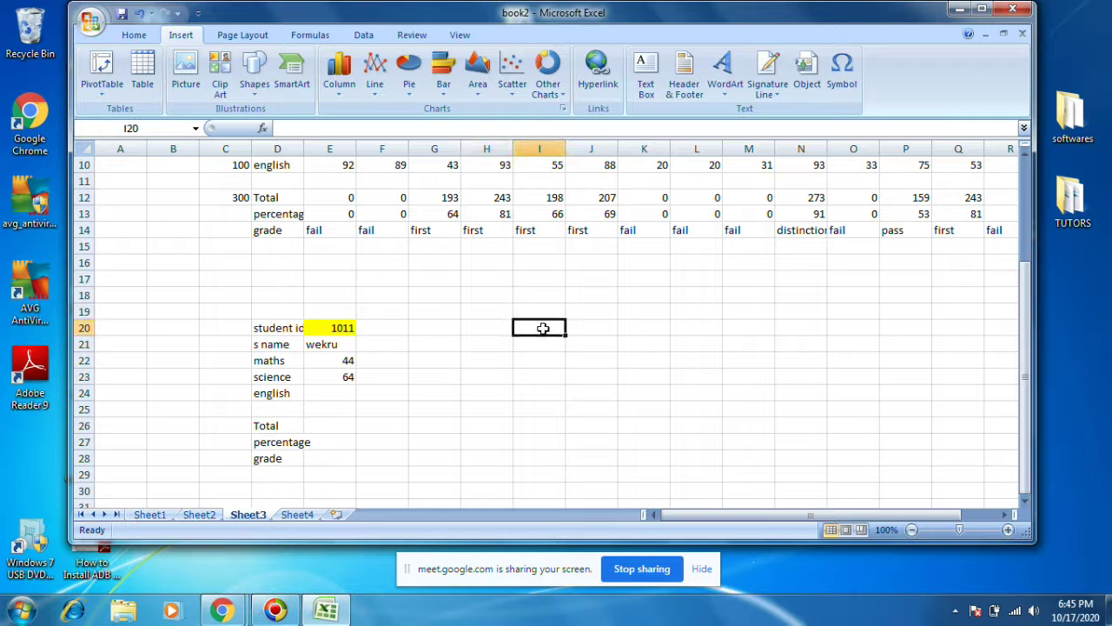
{"action": "type", "text": "open"}
{"action": "type", "text": " we"}
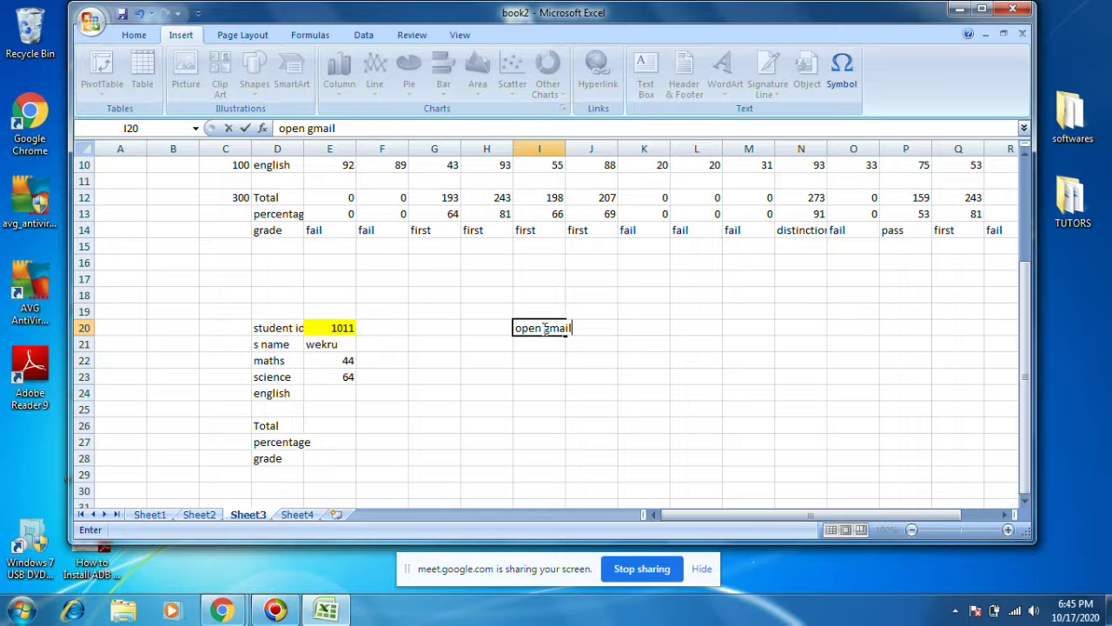
{"action": "left_click", "coordinate": [799, 341]}
{"action": "left_click", "coordinate": [530, 326]}
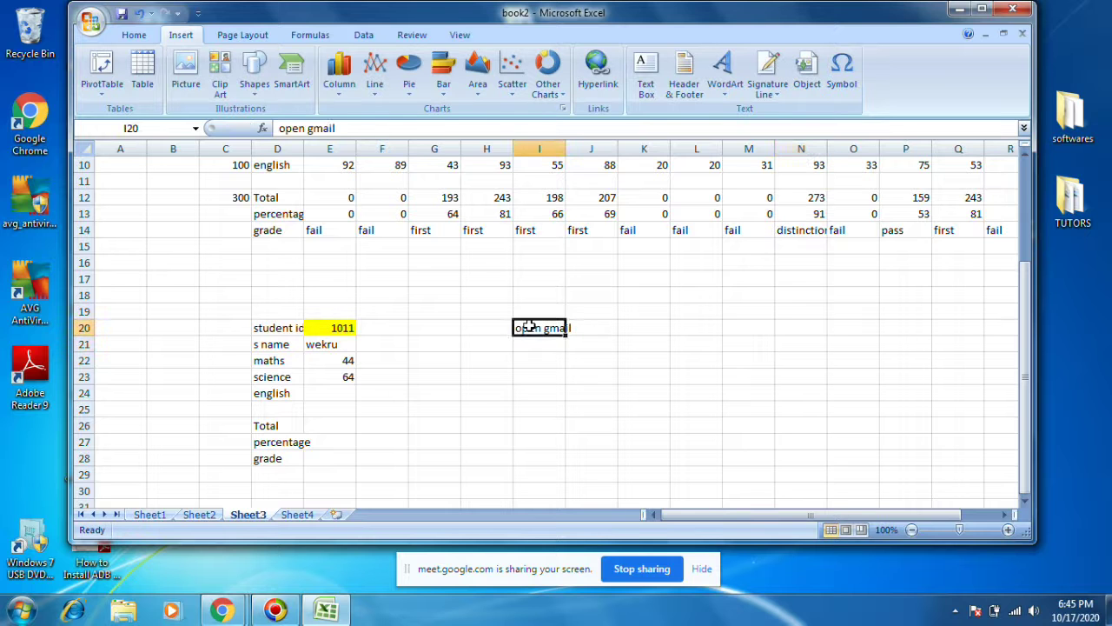
{"action": "right_click", "coordinate": [532, 327]}
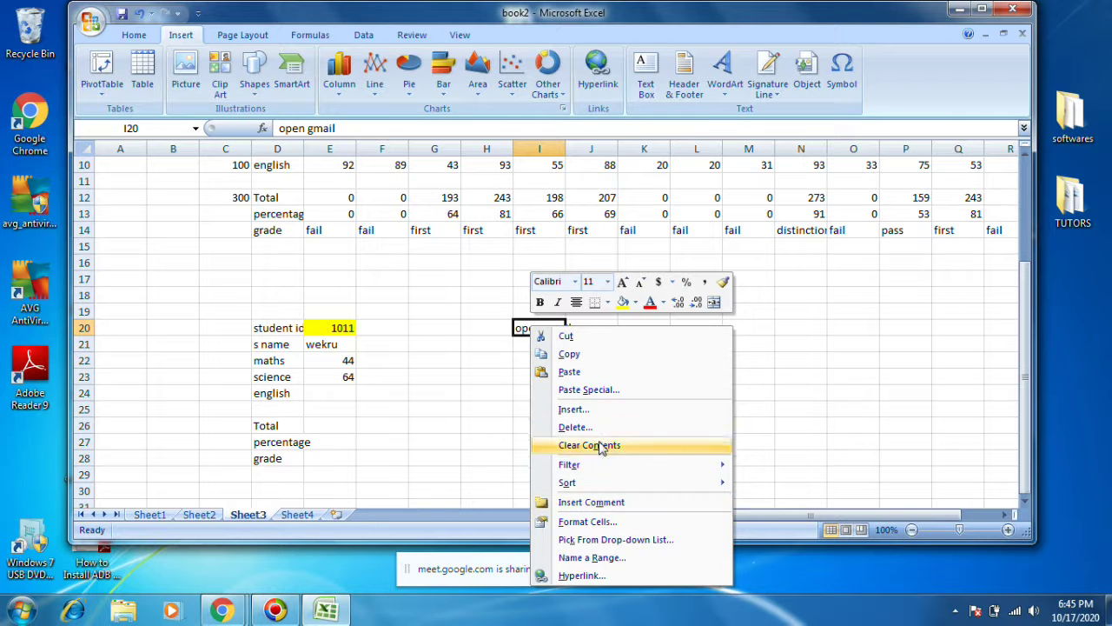
{"action": "left_click", "coordinate": [383, 297]}
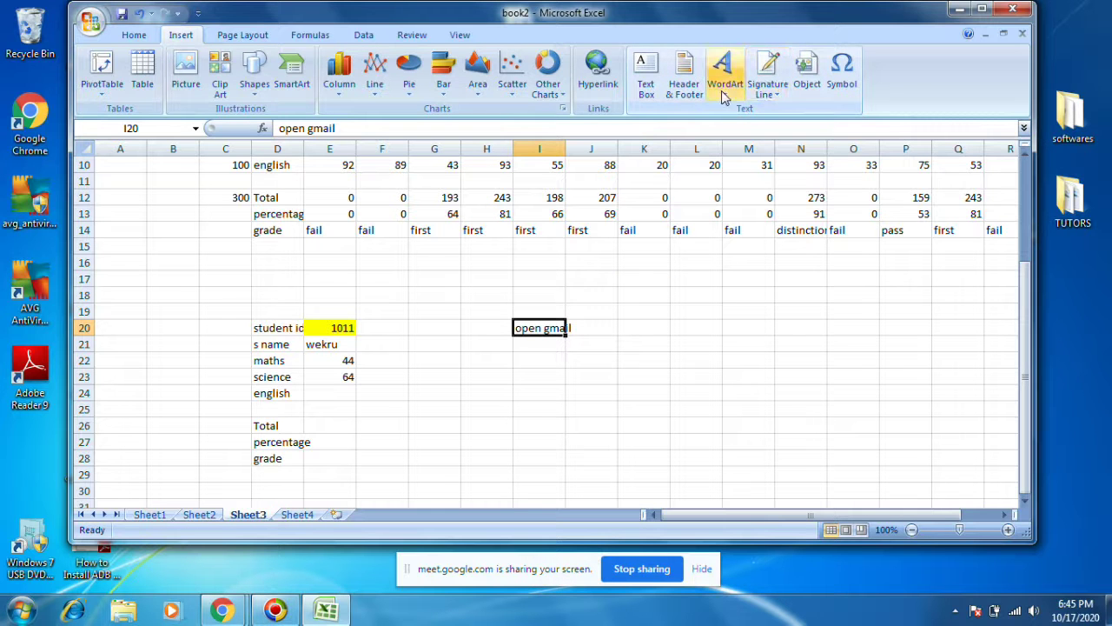
{"action": "left_click", "coordinate": [596, 74]}
{"action": "left_click", "coordinate": [258, 122]}
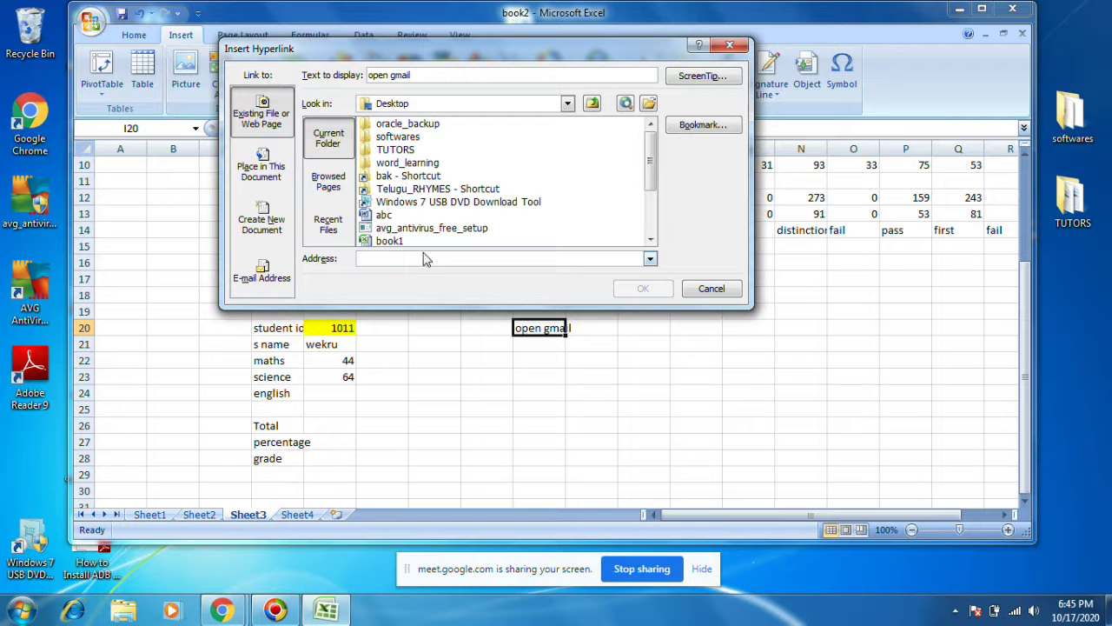
{"action": "type", "text": "h"}
{"action": "type", "text": "w"}
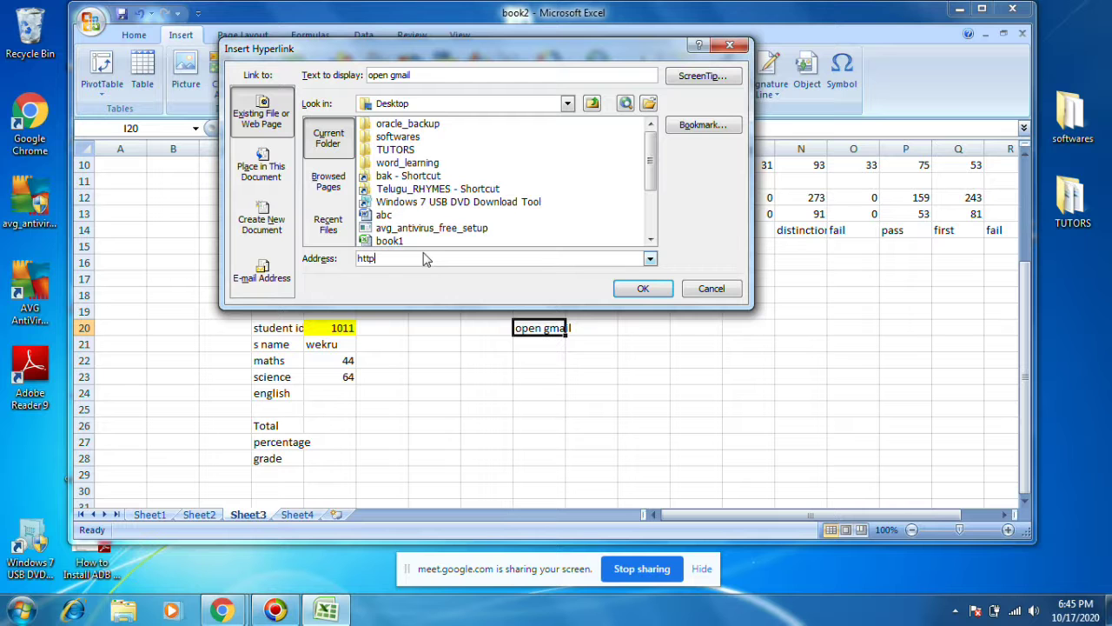
{"action": "type", "text": "s"}
{"action": "type", "text": "go"}
{"action": "type", "text": "m."}
{"action": "left_click", "coordinate": [654, 287]}
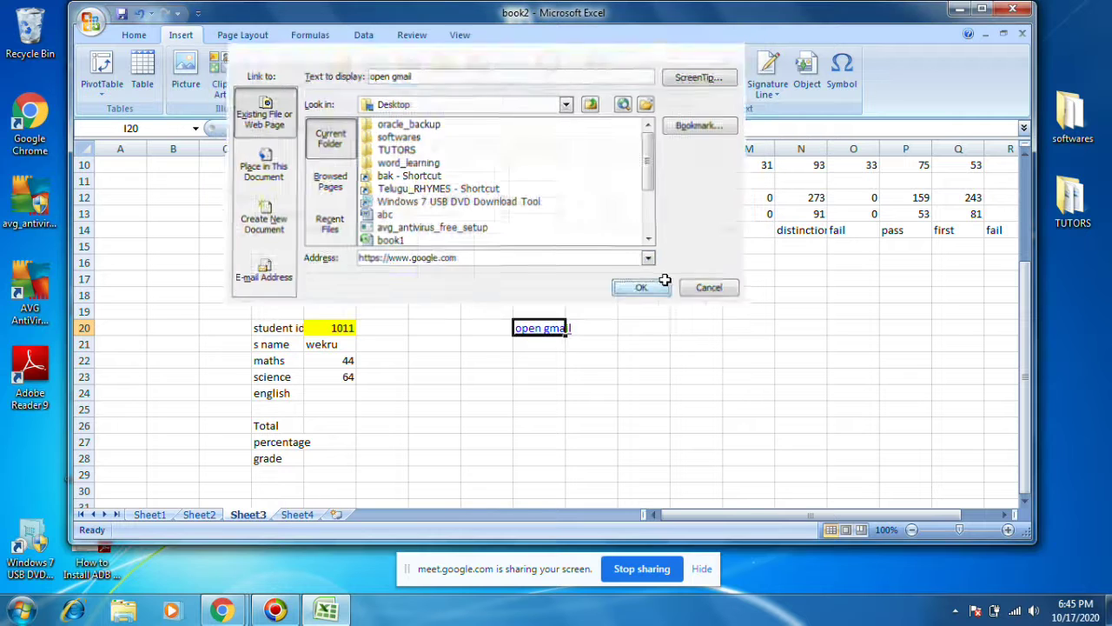
{"action": "left_click", "coordinate": [694, 310]}
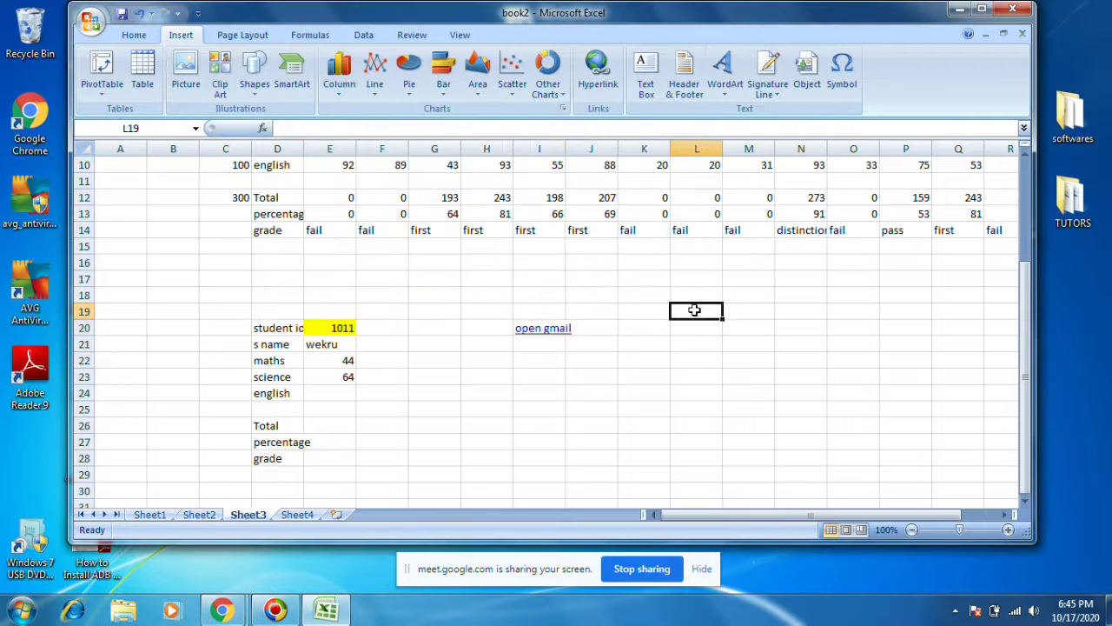
{"action": "left_click", "coordinate": [542, 335]}
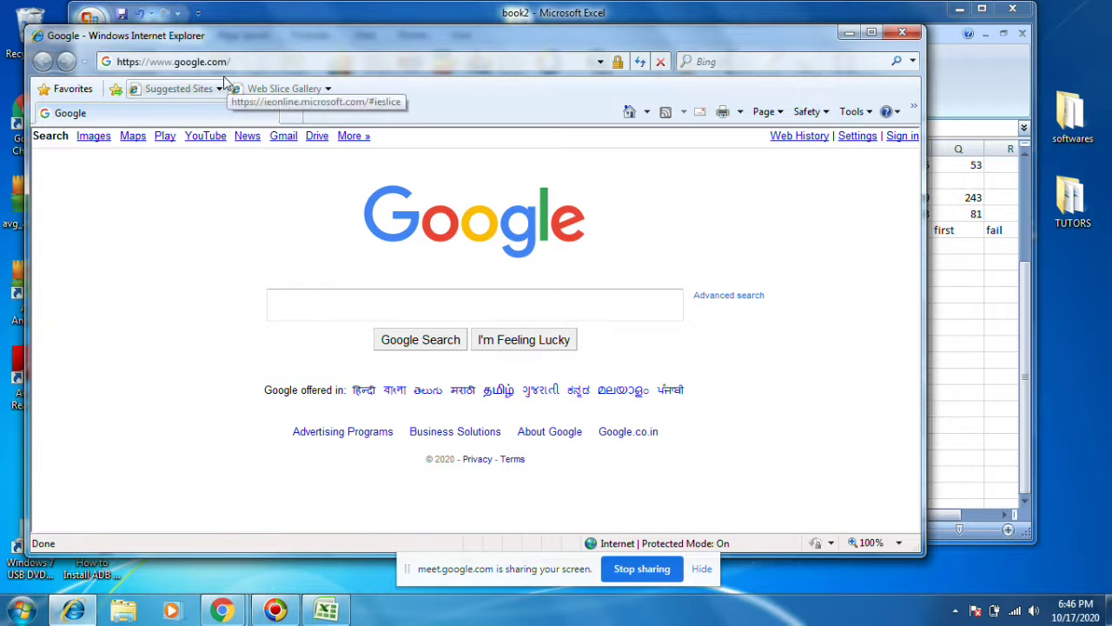
Close the Internet Explorer window showing Google and click back into the Excel sheet.
{"action": "left_click", "coordinate": [907, 32]}
{"action": "left_click", "coordinate": [546, 379]}
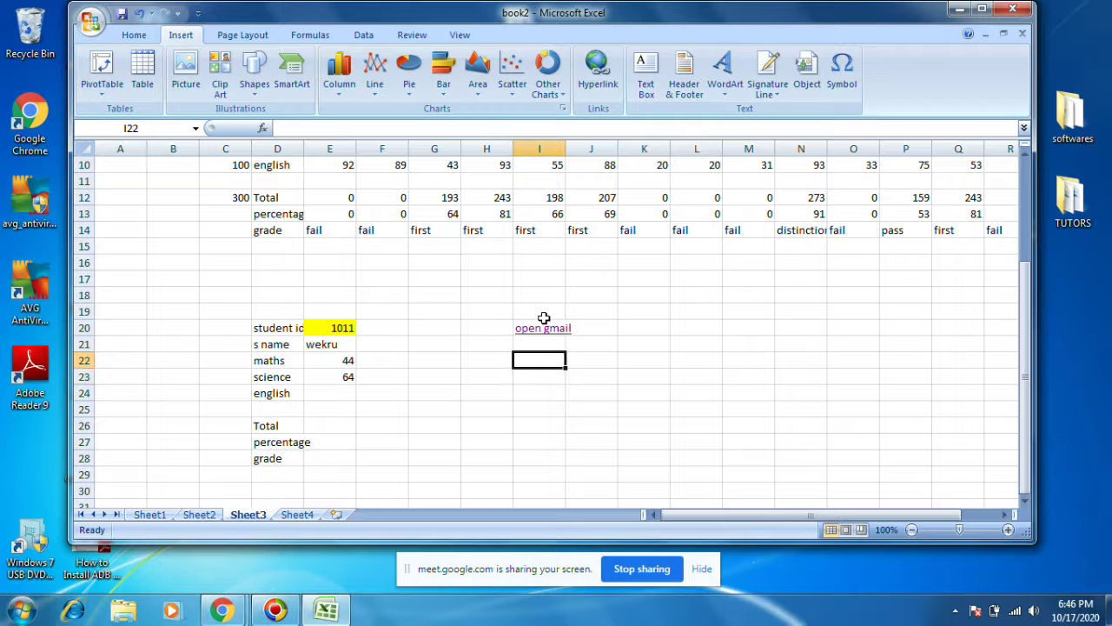
Retarget the 'open gmail' hyperlink in I20 to abc.docx on the Desktop.
{"action": "left_click", "coordinate": [543, 328]}
{"action": "right_click", "coordinate": [546, 331]}
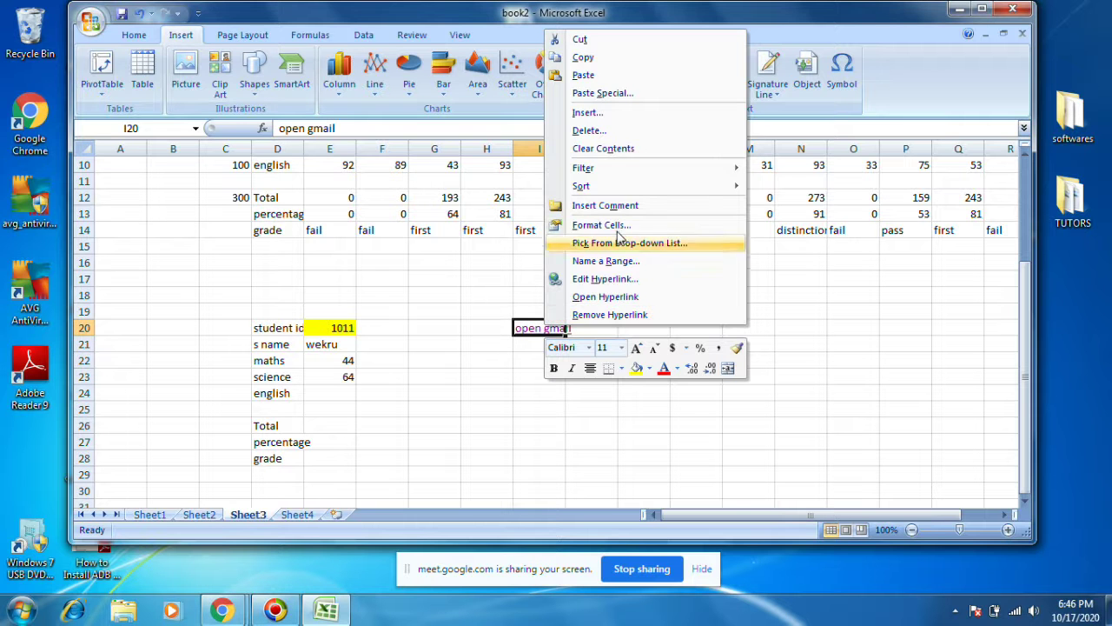
{"action": "left_click", "coordinate": [608, 279]}
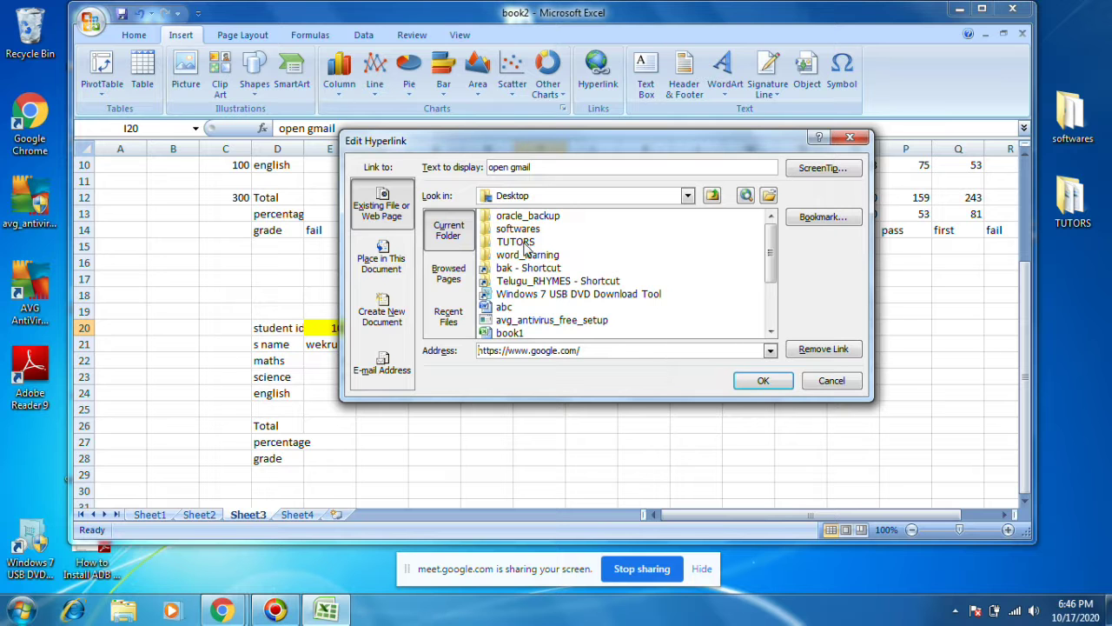
{"action": "left_click", "coordinate": [503, 311]}
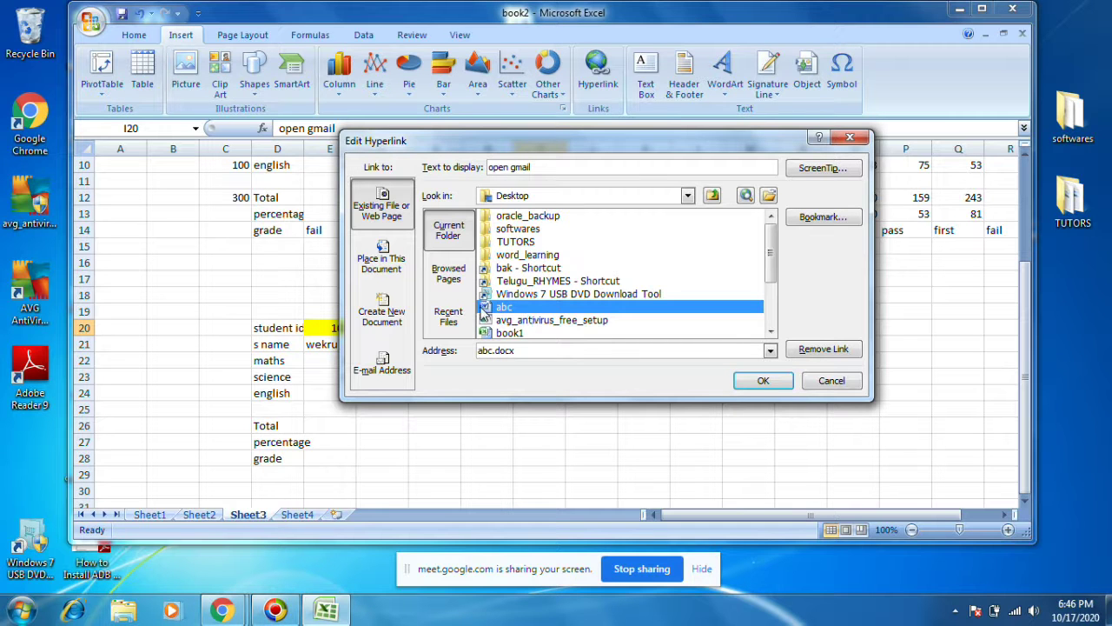
{"action": "left_click", "coordinate": [765, 379]}
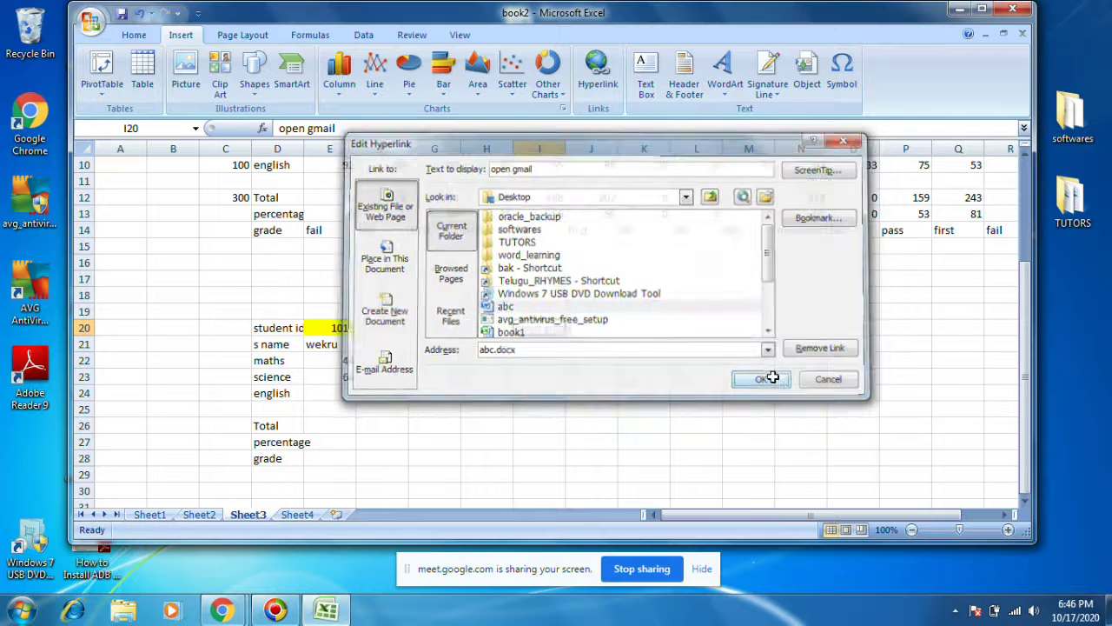
Follow the edited link, cancel the abc.docx password prompt, and close Word.
{"action": "left_click", "coordinate": [540, 328]}
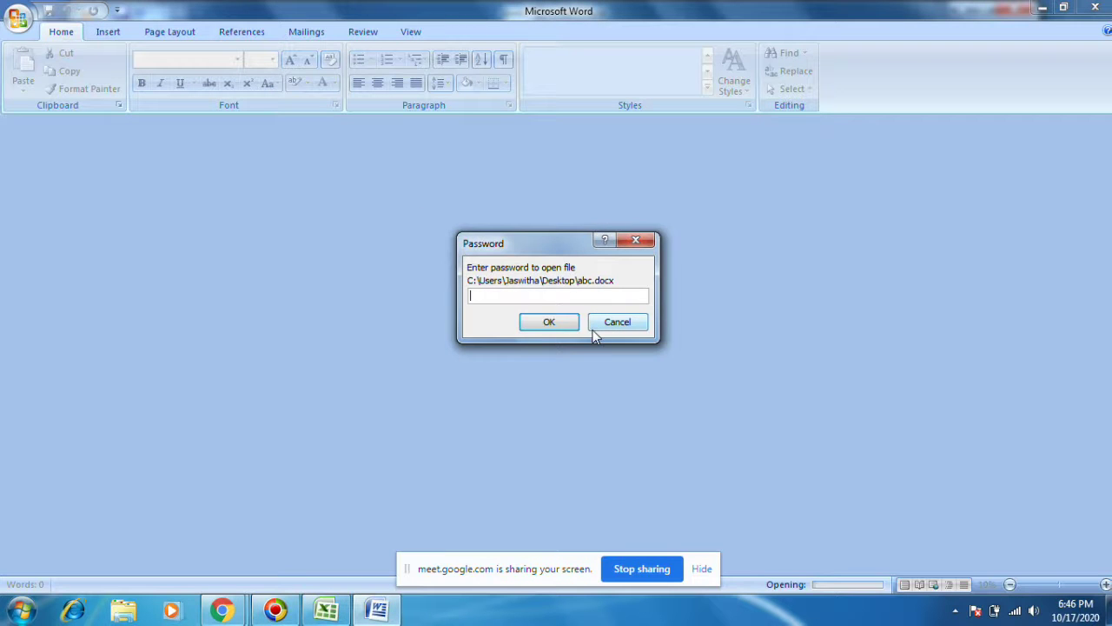
{"action": "left_click", "coordinate": [597, 323]}
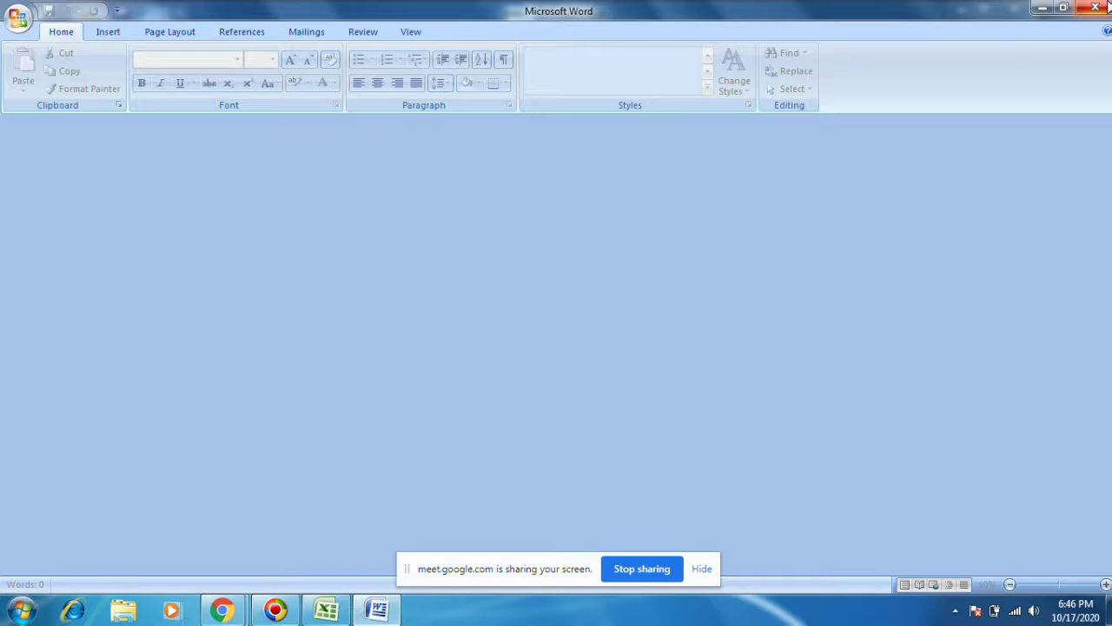
{"action": "left_click", "coordinate": [1107, 8]}
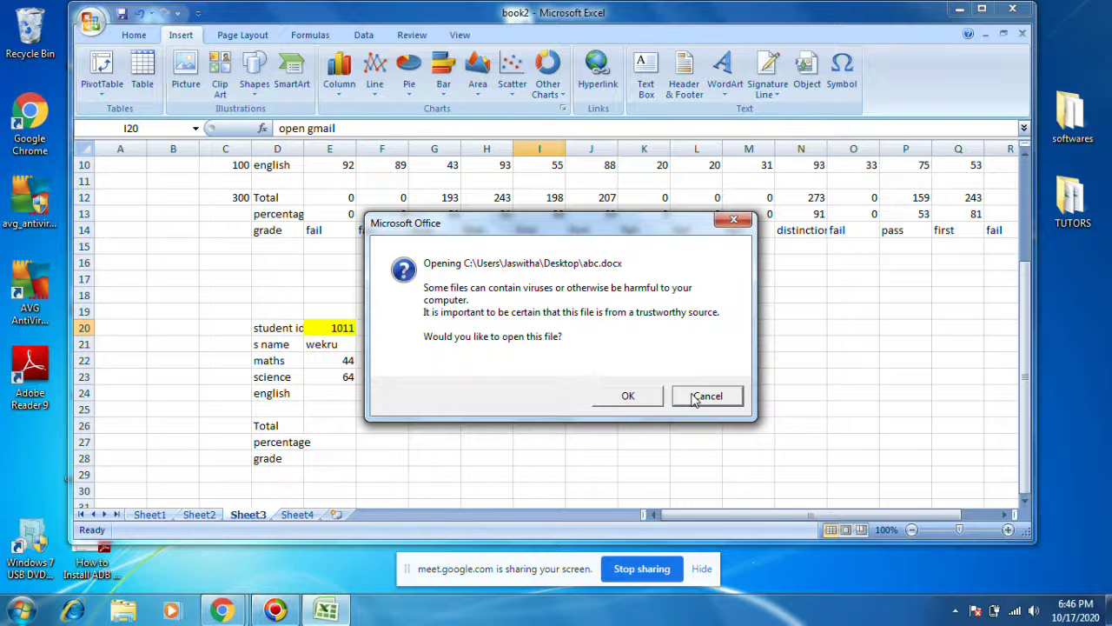
Cancel the Office security warning and return to the marks table on Sheet1.
{"action": "left_click", "coordinate": [695, 398]}
{"action": "left_click", "coordinate": [603, 375]}
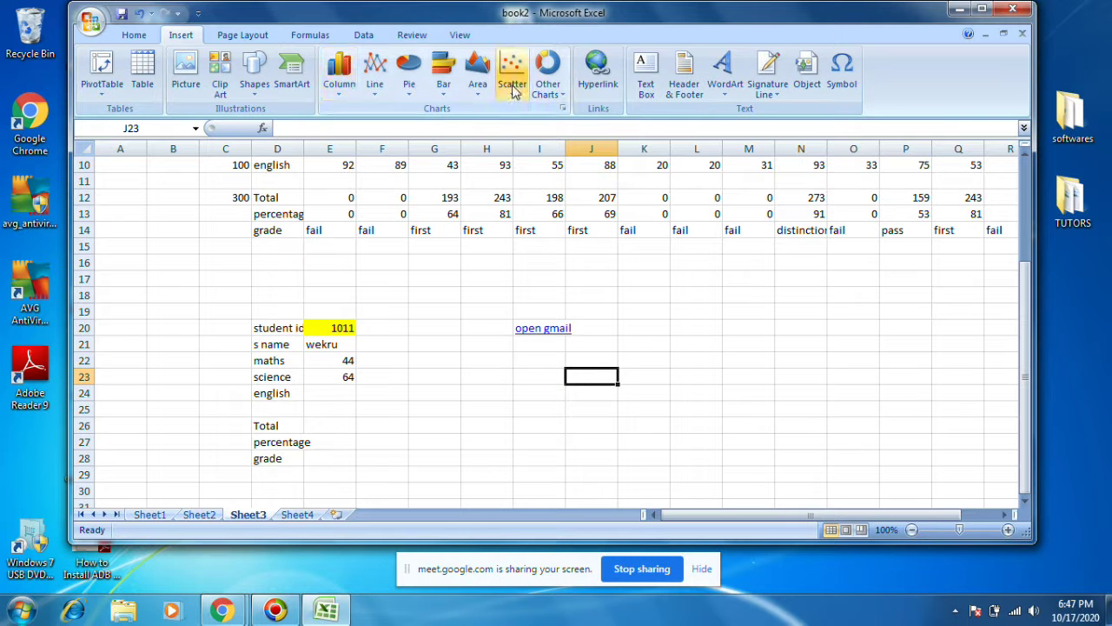
{"action": "left_click", "coordinate": [149, 515]}
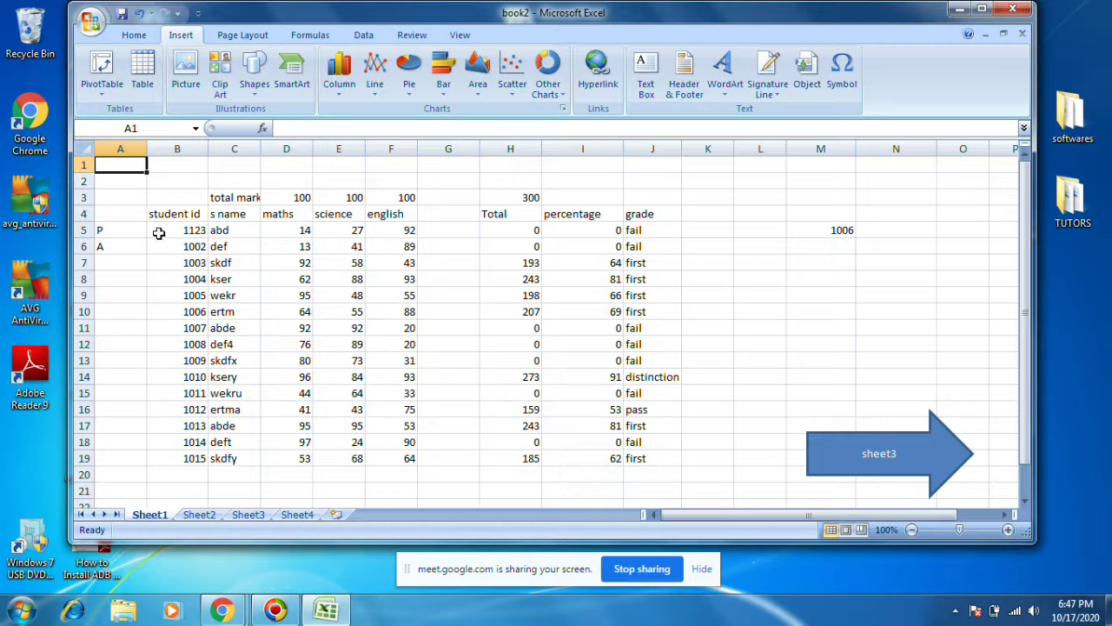
Insert a clustered column chart from B5:F19 and move it to the right of the table.
{"action": "mouse_move", "coordinate": [181, 229]}
{"action": "left_mouse_down"}
{"action": "mouse_move", "coordinate": [370, 238]}
{"action": "mouse_move", "coordinate": [365, 415]}
{"action": "left_mouse_up"}
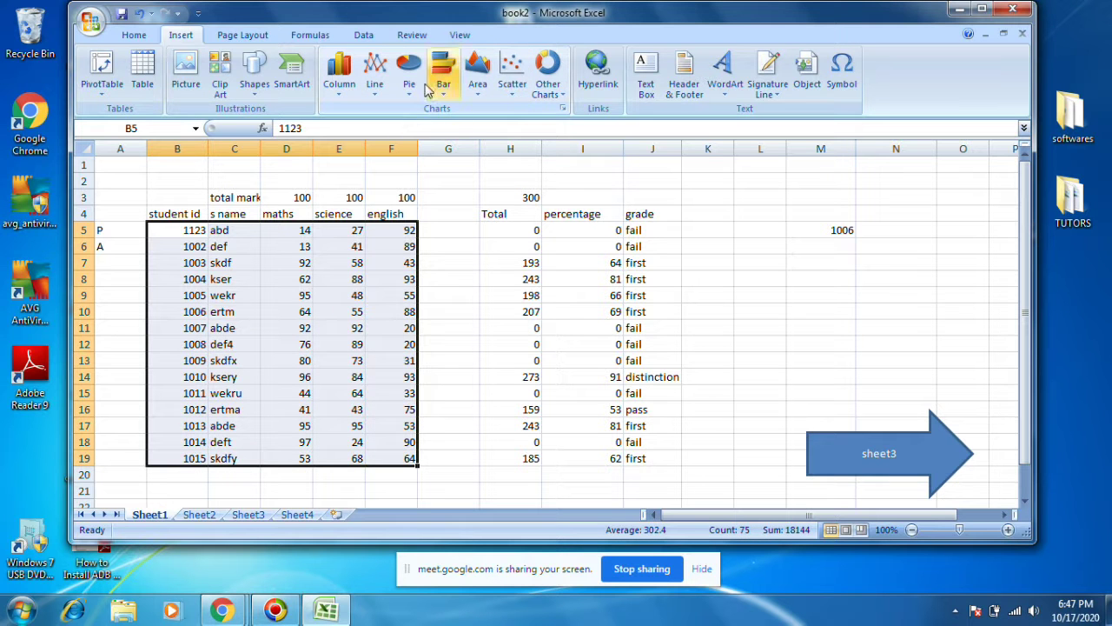
{"action": "left_click", "coordinate": [339, 96]}
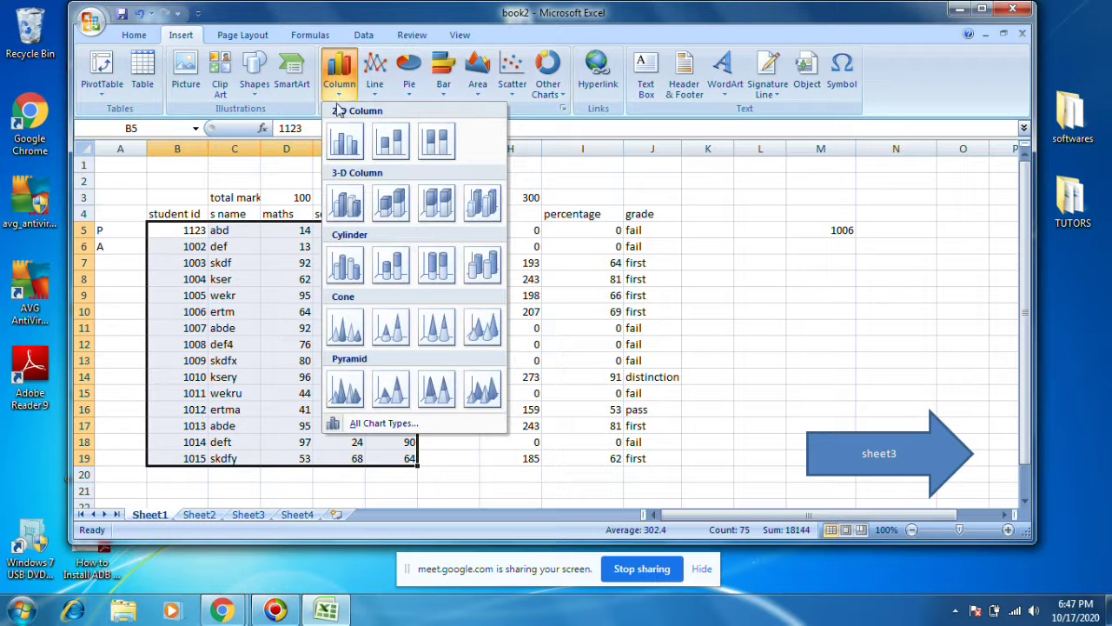
{"action": "left_click", "coordinate": [339, 143]}
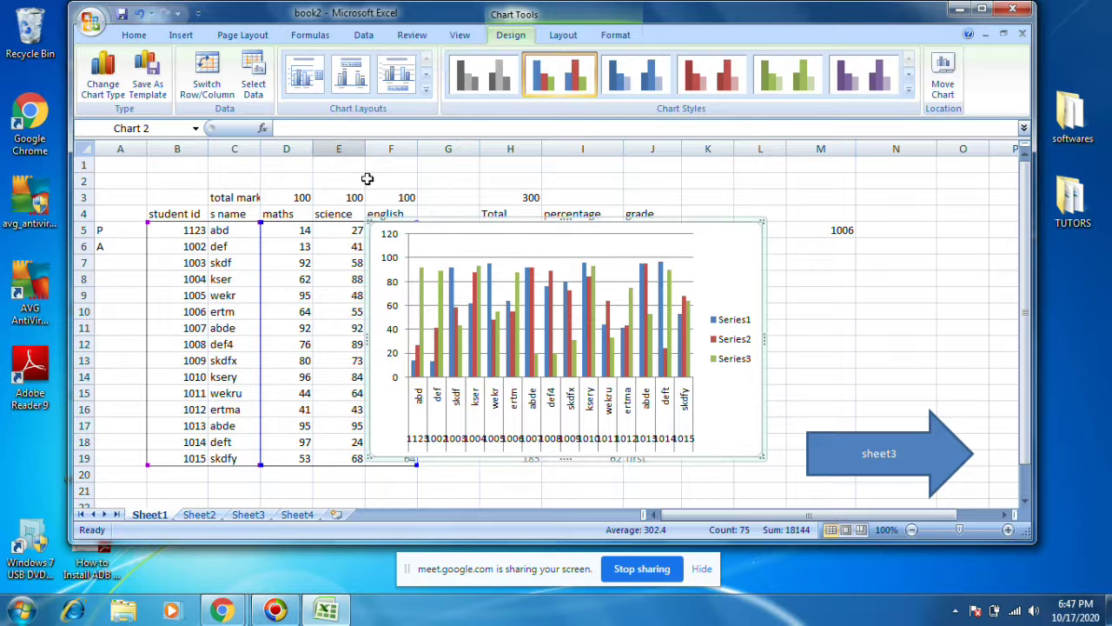
{"action": "left_click_drag", "start_coordinate": [470, 224], "coordinate": [637, 197]}
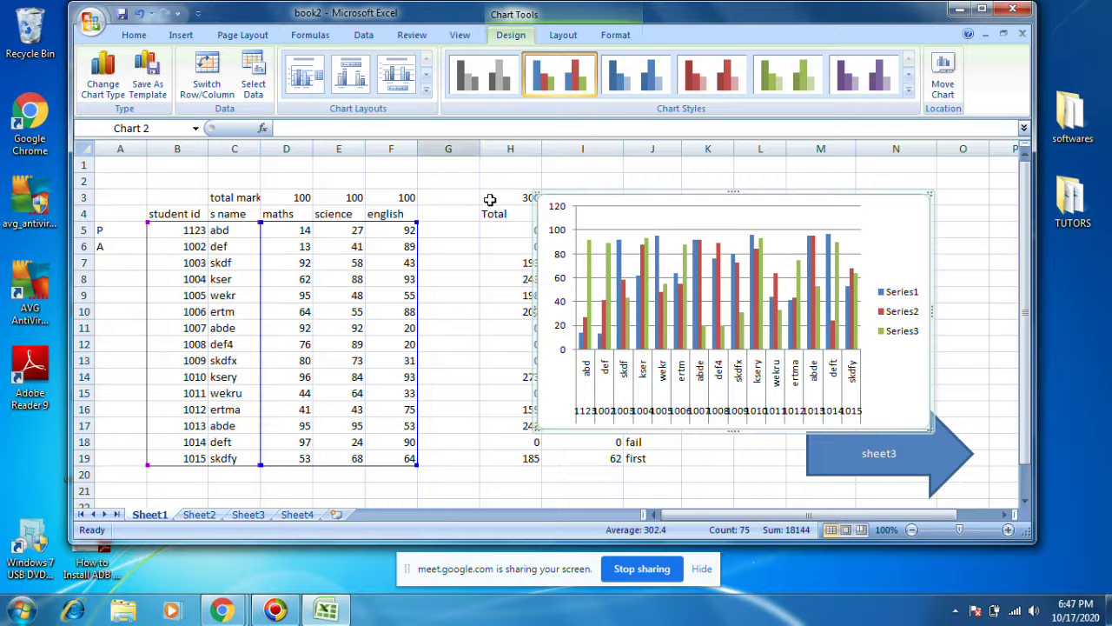
{"action": "right_click", "coordinate": [701, 343]}
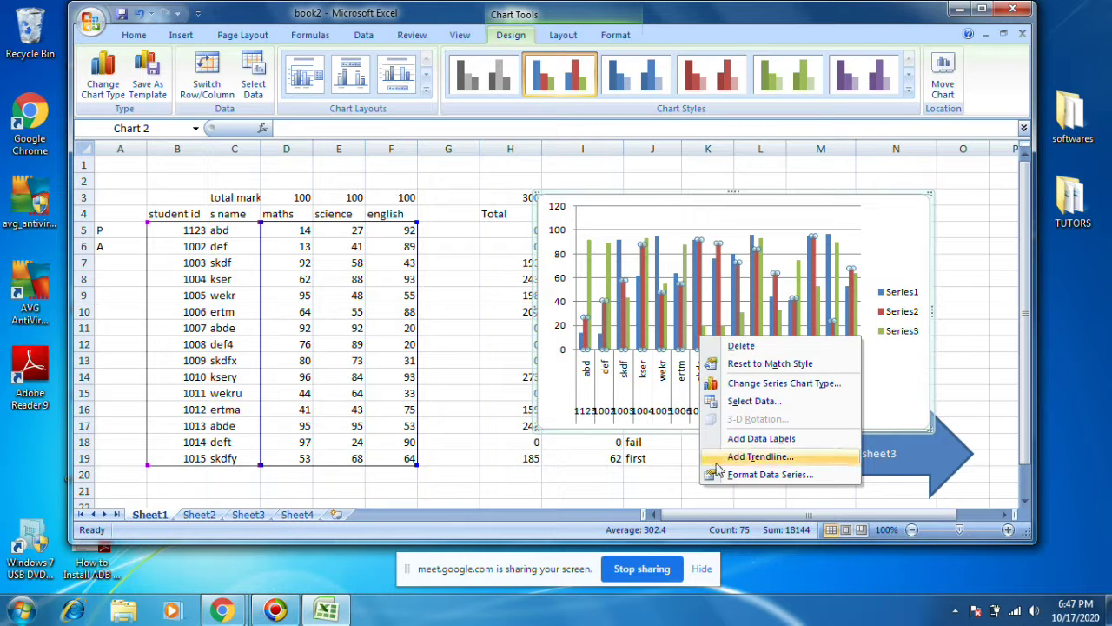
Change the chart's data range to B5:F22 through Select Data.
{"action": "left_click", "coordinate": [748, 405]}
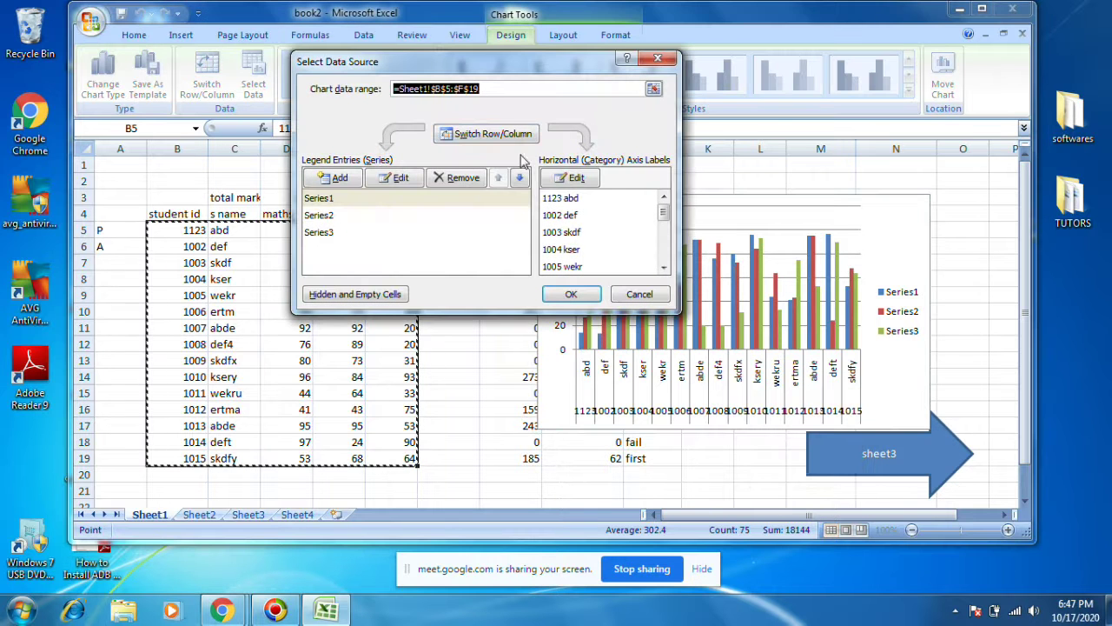
{"action": "left_click", "coordinate": [656, 90]}
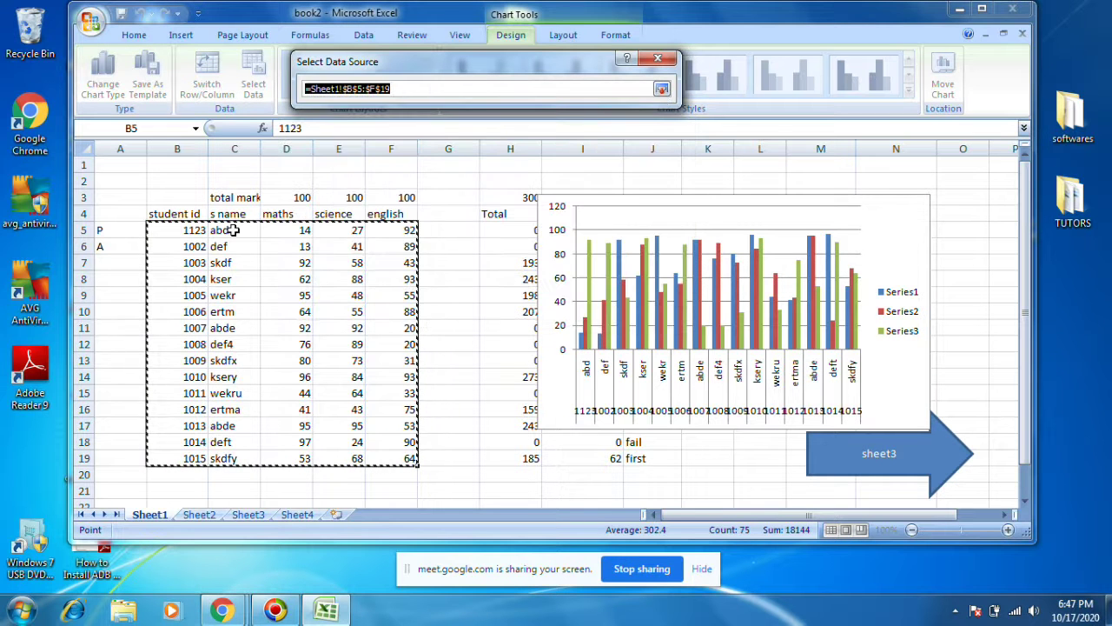
{"action": "left_click_drag", "start_coordinate": [161, 223], "coordinate": [408, 506]}
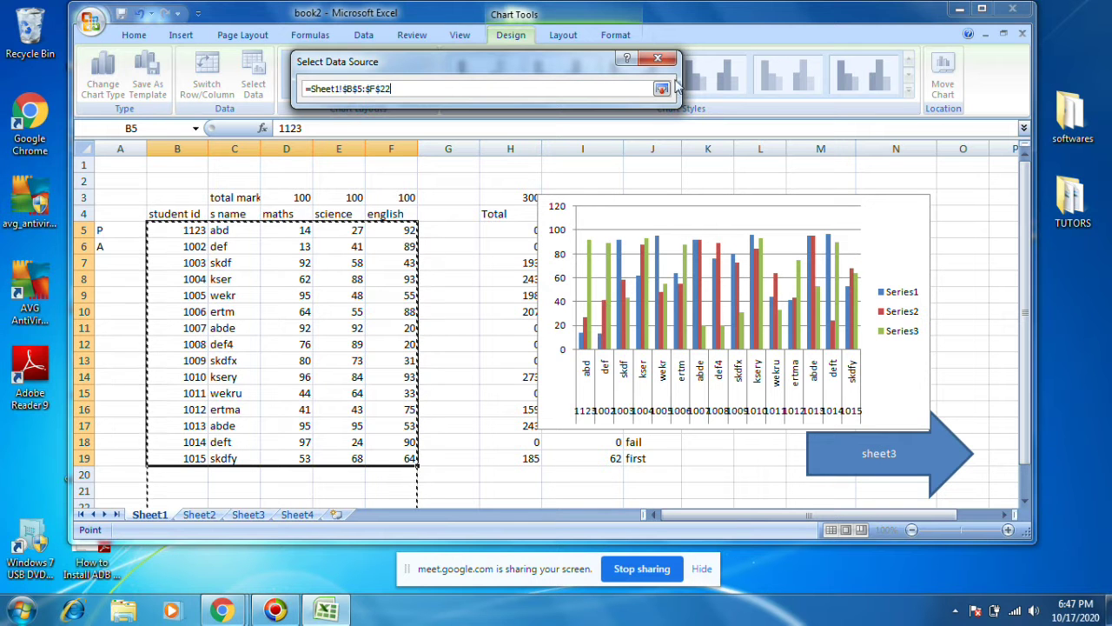
{"action": "left_click", "coordinate": [661, 89]}
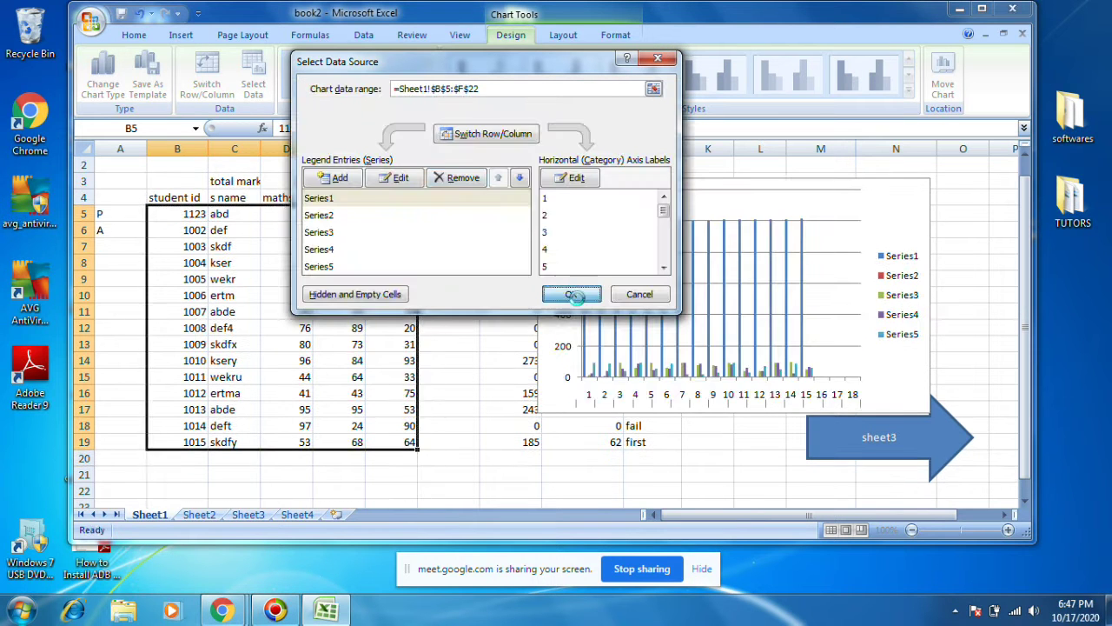
{"action": "left_click", "coordinate": [575, 294]}
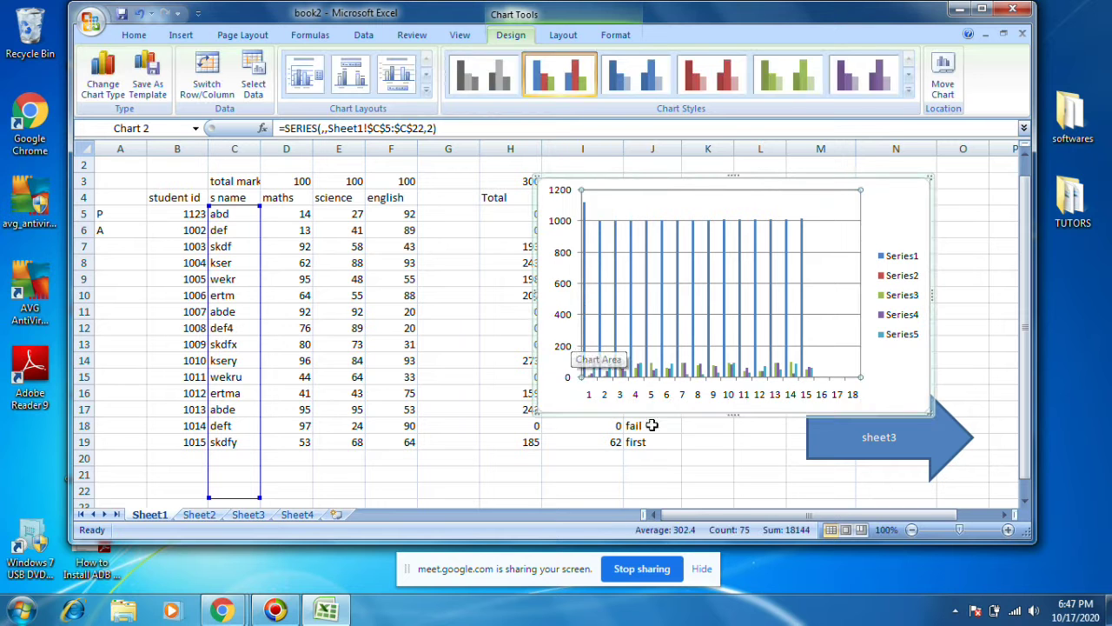
Select chart elements in turn: the first series, bars 15 and 6, plot area, gridlines.
{"action": "left_click", "coordinate": [300, 196]}
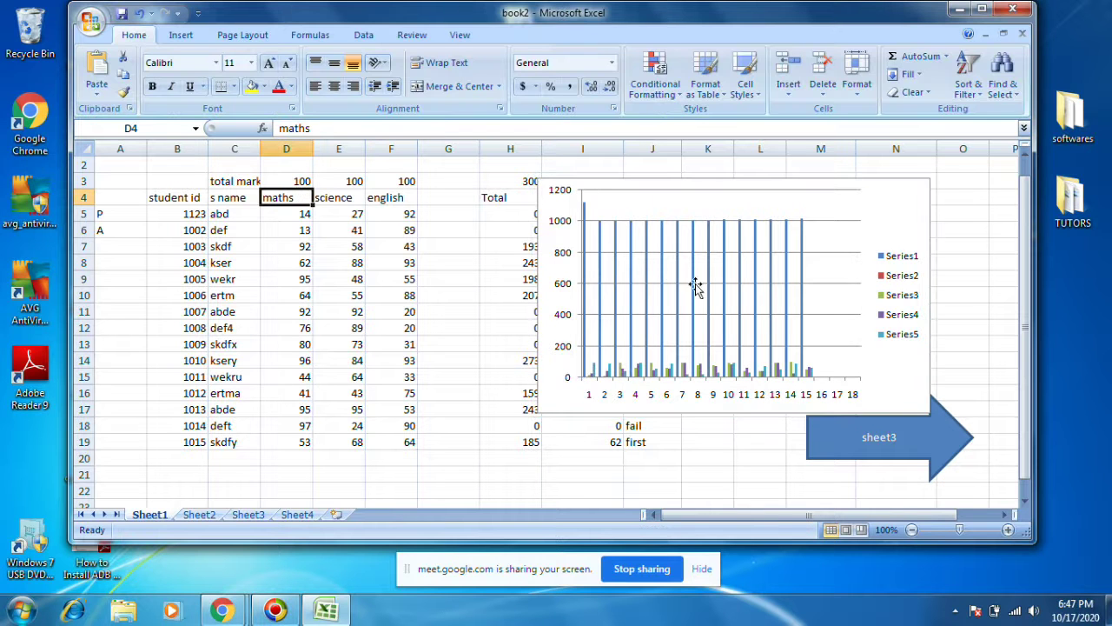
{"action": "left_click", "coordinate": [876, 376]}
{"action": "left_click", "coordinate": [757, 347]}
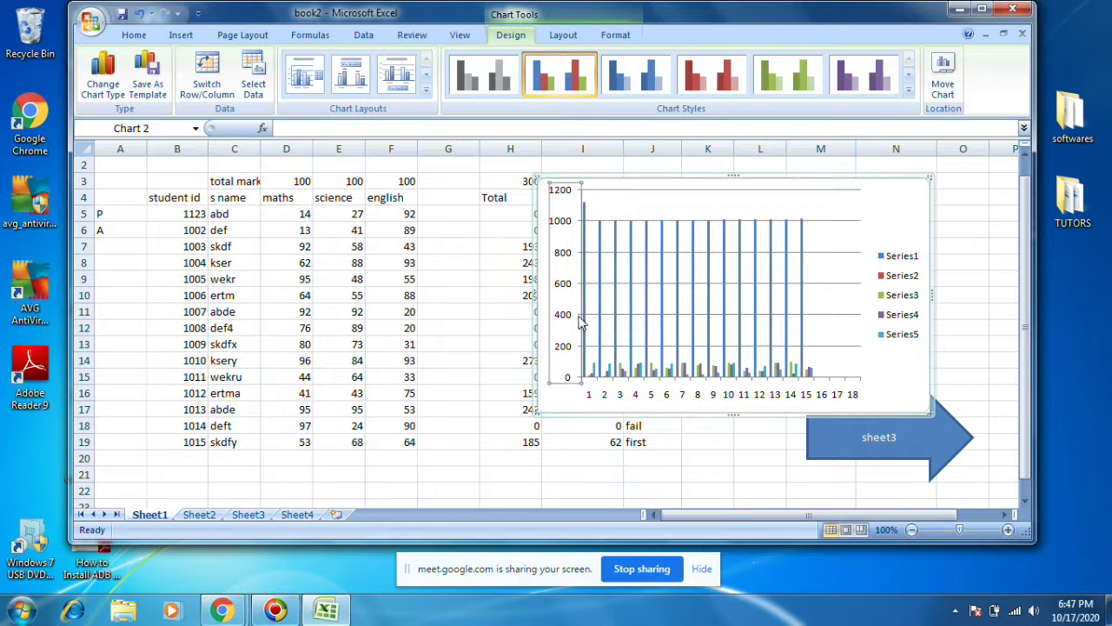
{"action": "left_click", "coordinate": [642, 304]}
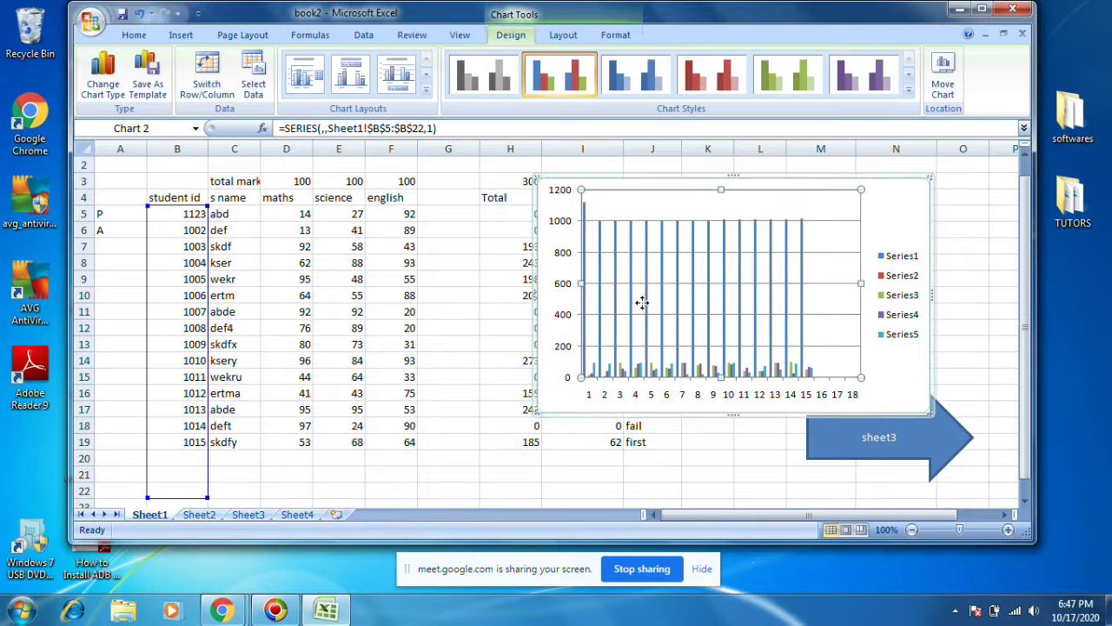
{"action": "left_click", "coordinate": [775, 296]}
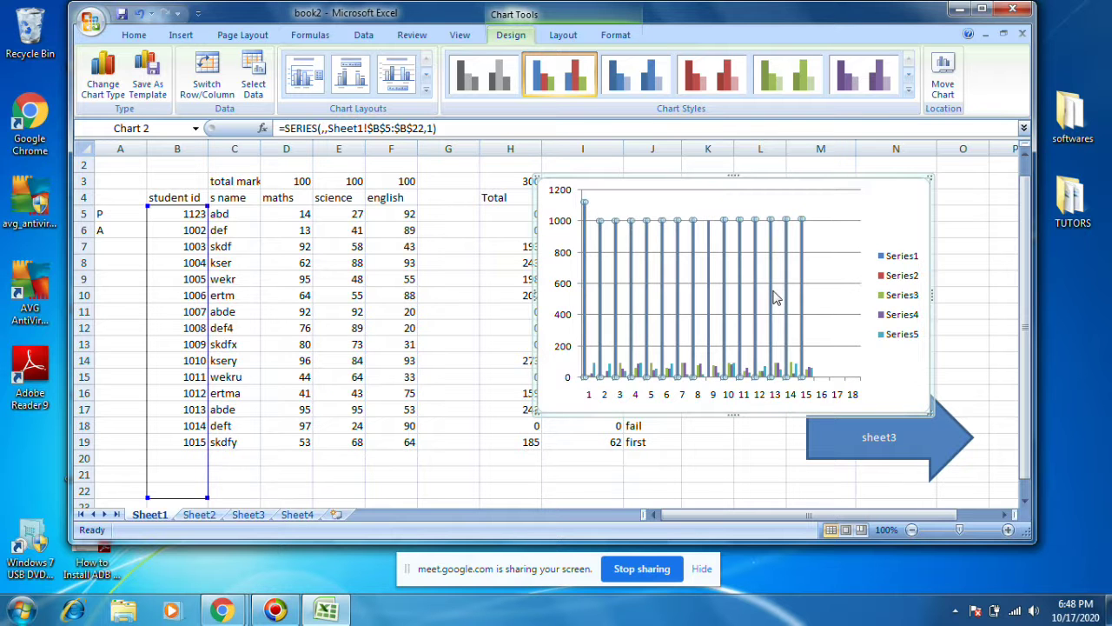
{"action": "left_click", "coordinate": [801, 292]}
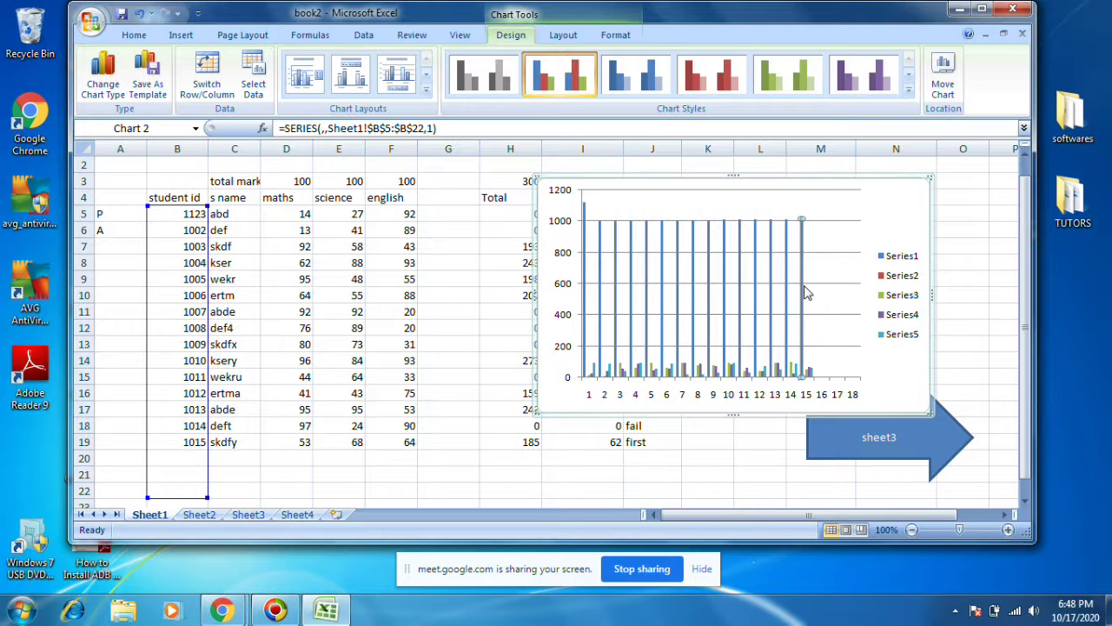
{"action": "left_click", "coordinate": [724, 287]}
{"action": "left_click", "coordinate": [660, 286]}
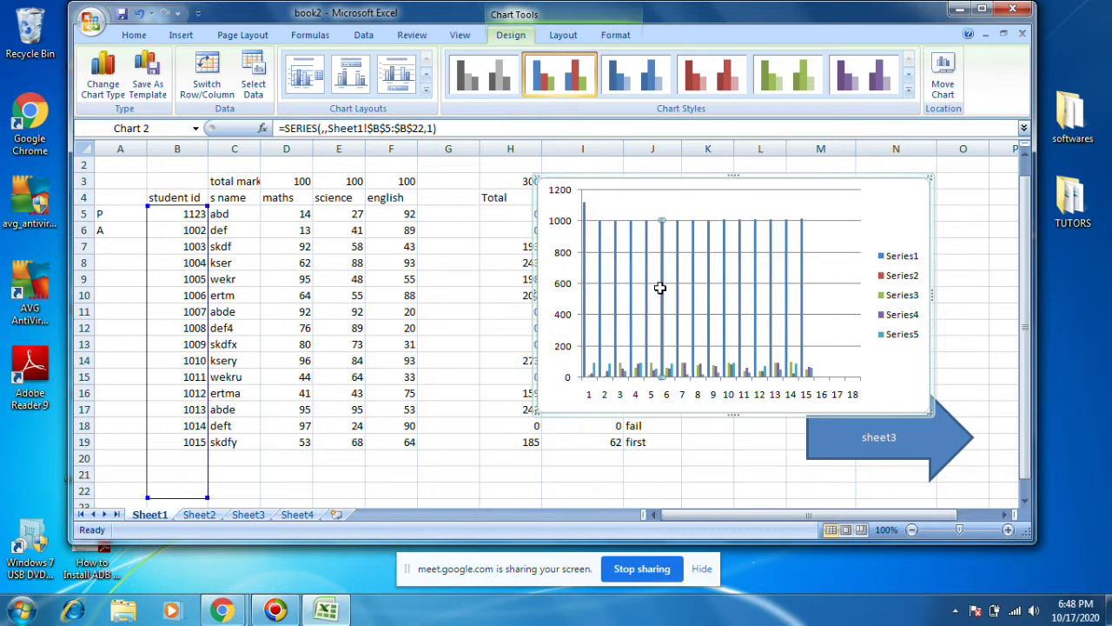
{"action": "left_click", "coordinate": [742, 346]}
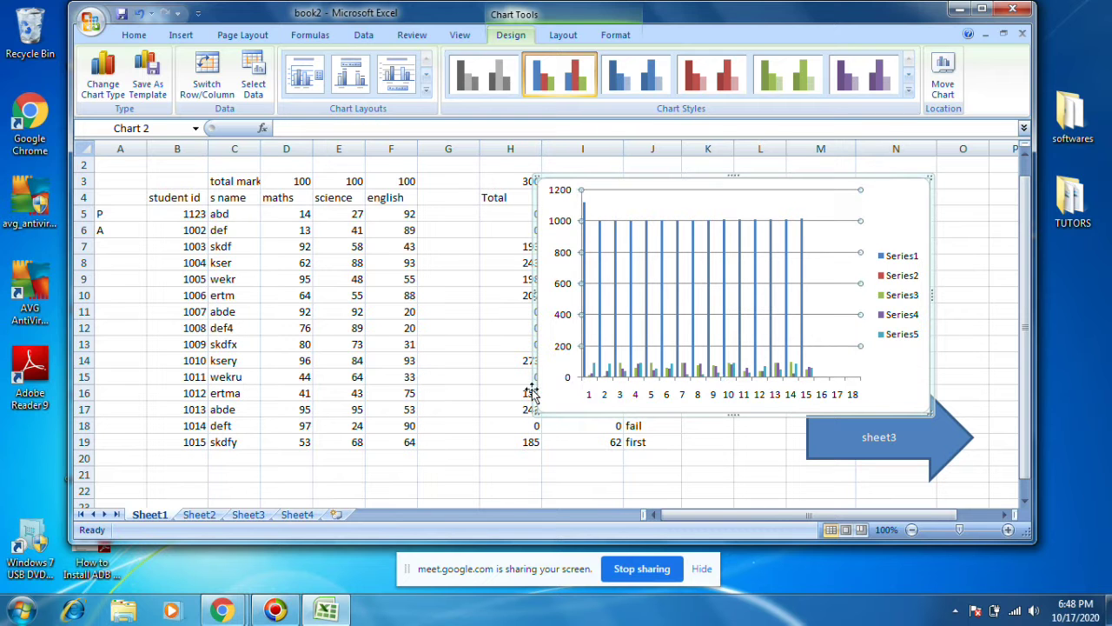
Change the chart type to Line with Markers.
{"action": "right_click", "coordinate": [669, 271]}
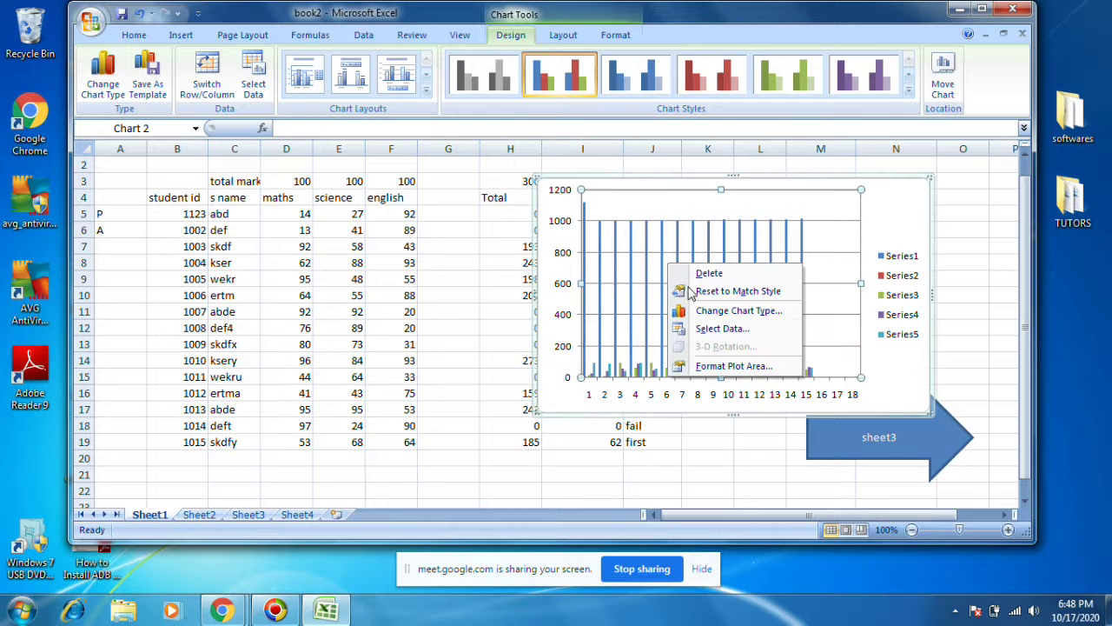
{"action": "left_click", "coordinate": [730, 312]}
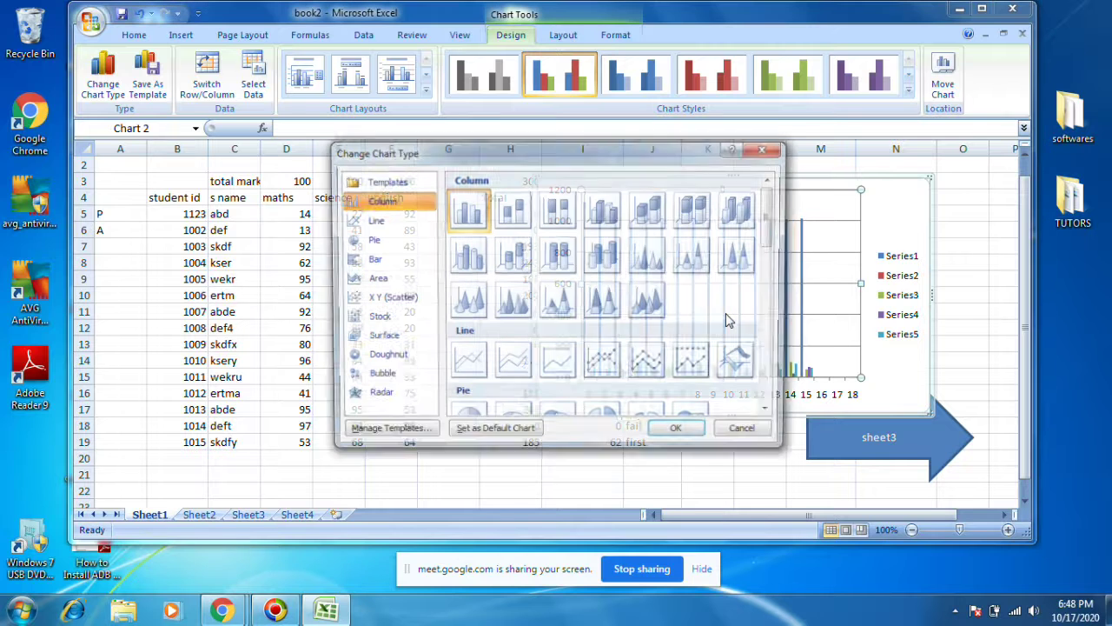
{"action": "left_click", "coordinate": [371, 220]}
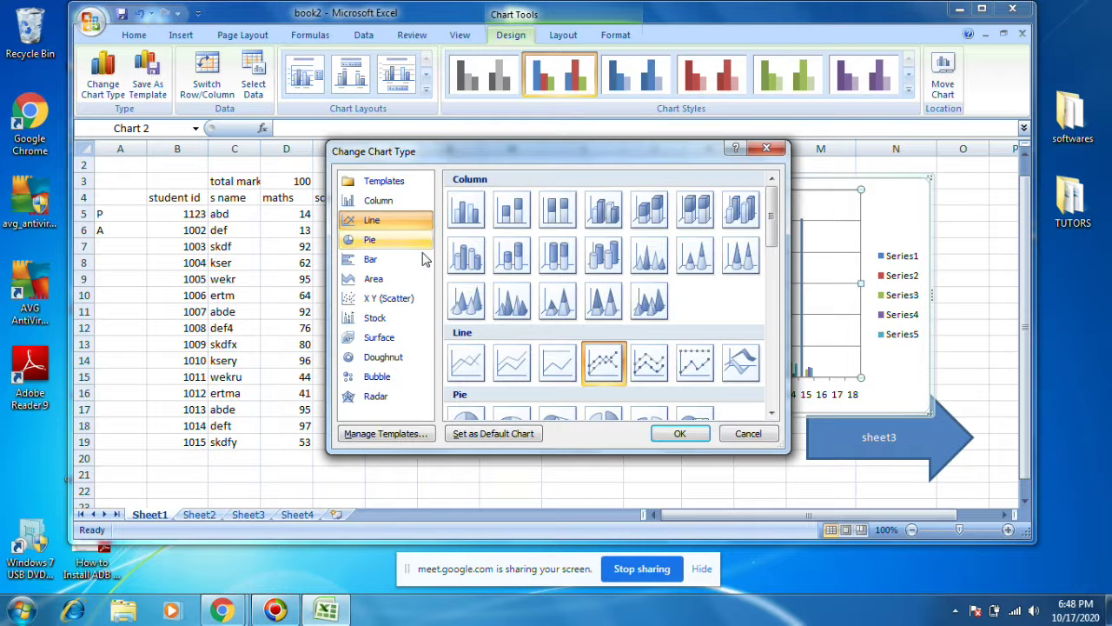
{"action": "double_click", "coordinate": [611, 361]}
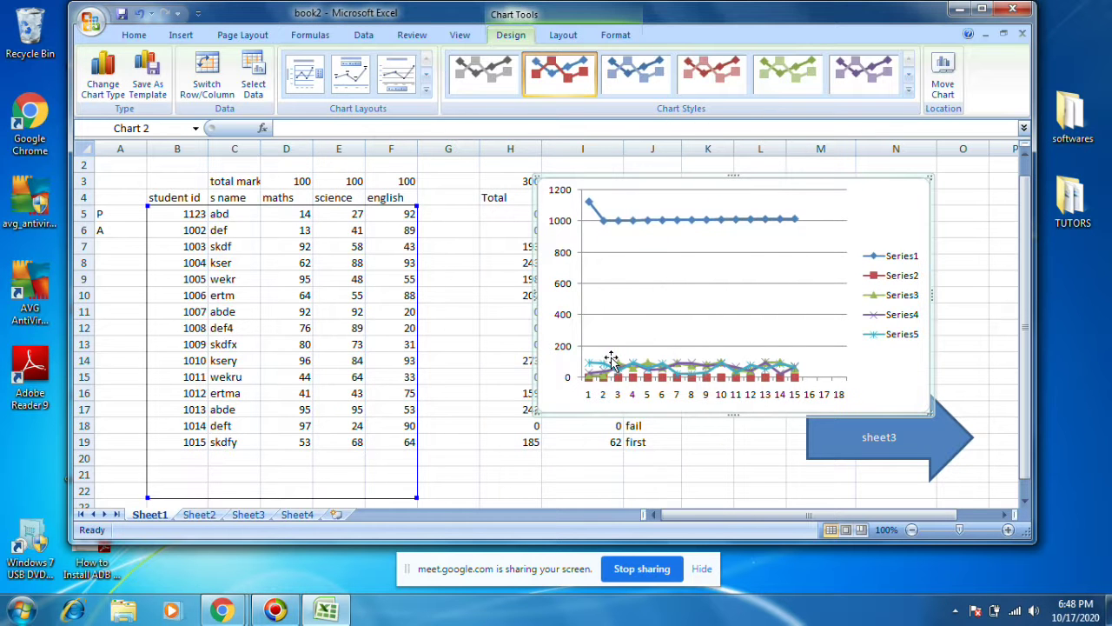
Change the chart type again, this time to 3-D Pie.
{"action": "right_click", "coordinate": [720, 265]}
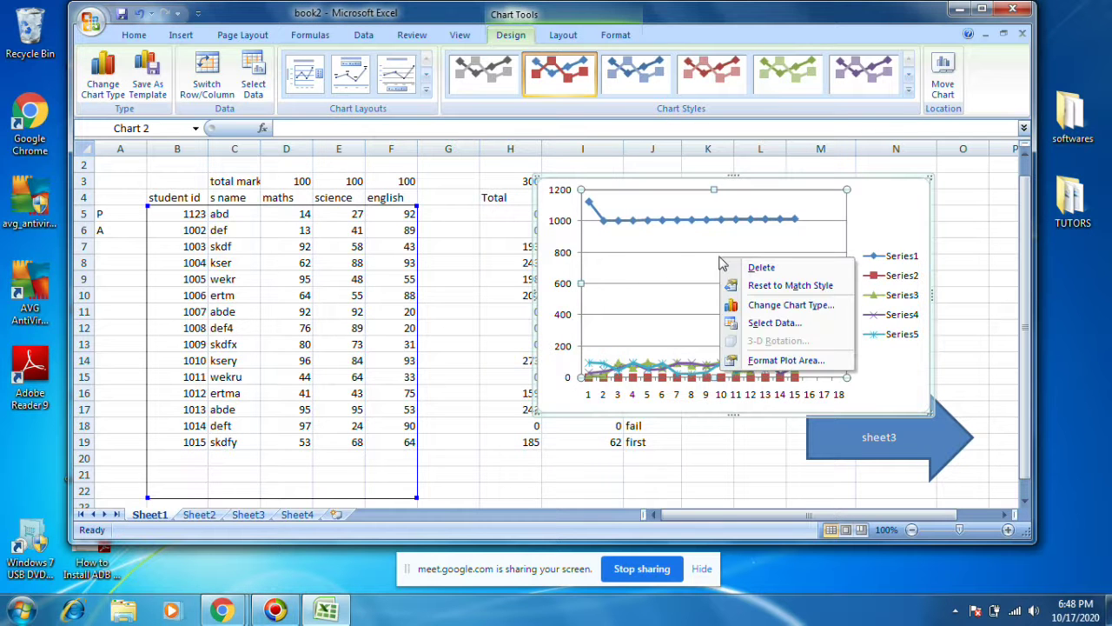
{"action": "left_click", "coordinate": [778, 311]}
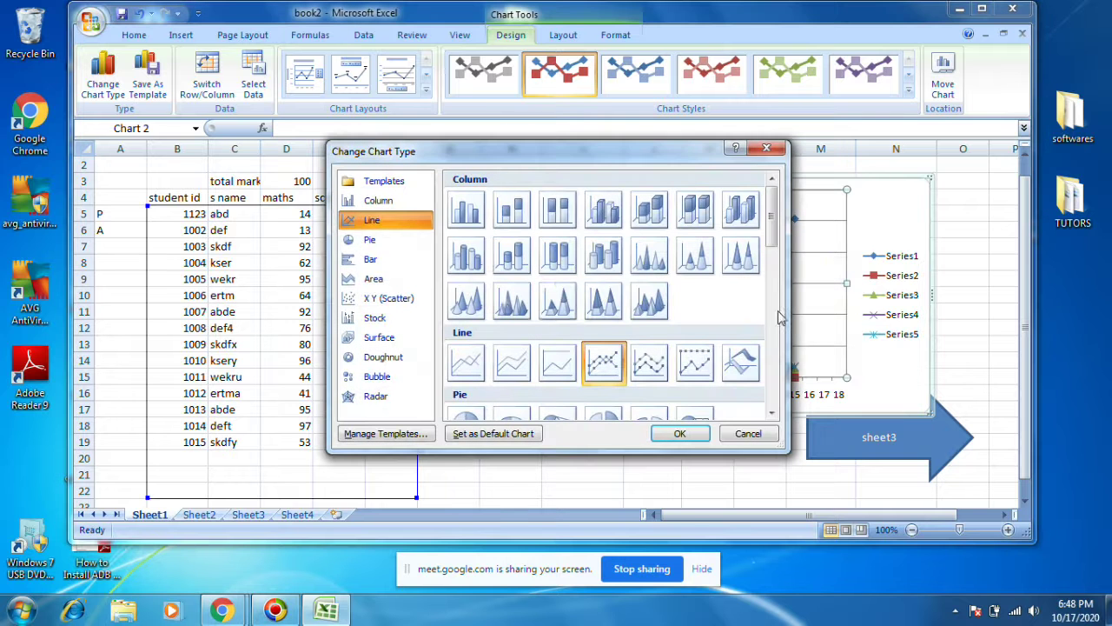
{"action": "left_click", "coordinate": [376, 205]}
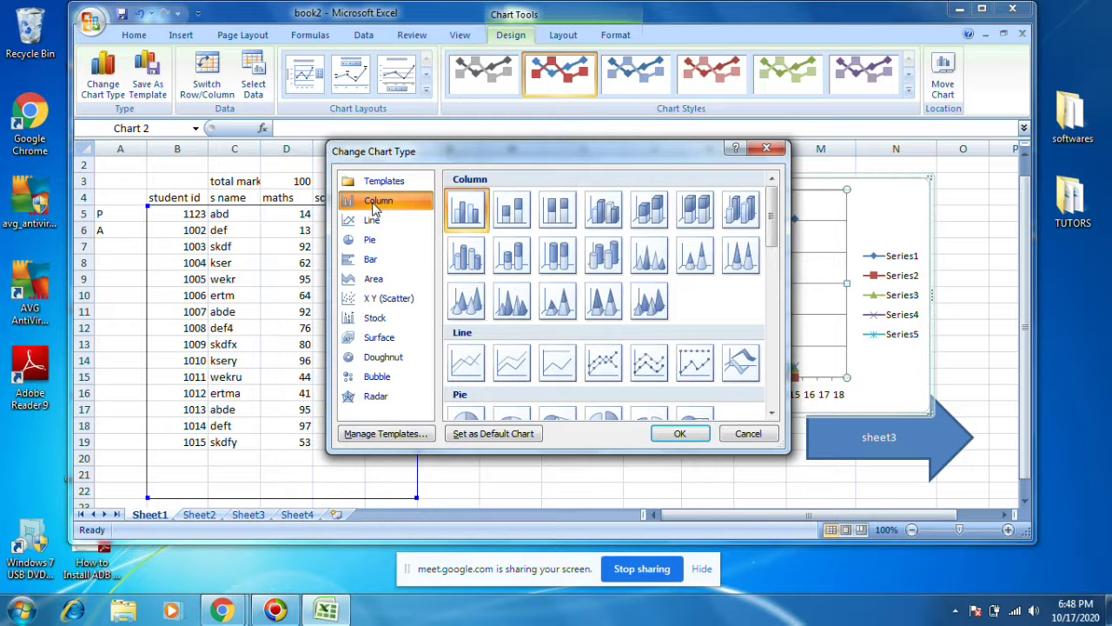
{"action": "left_click", "coordinate": [367, 266]}
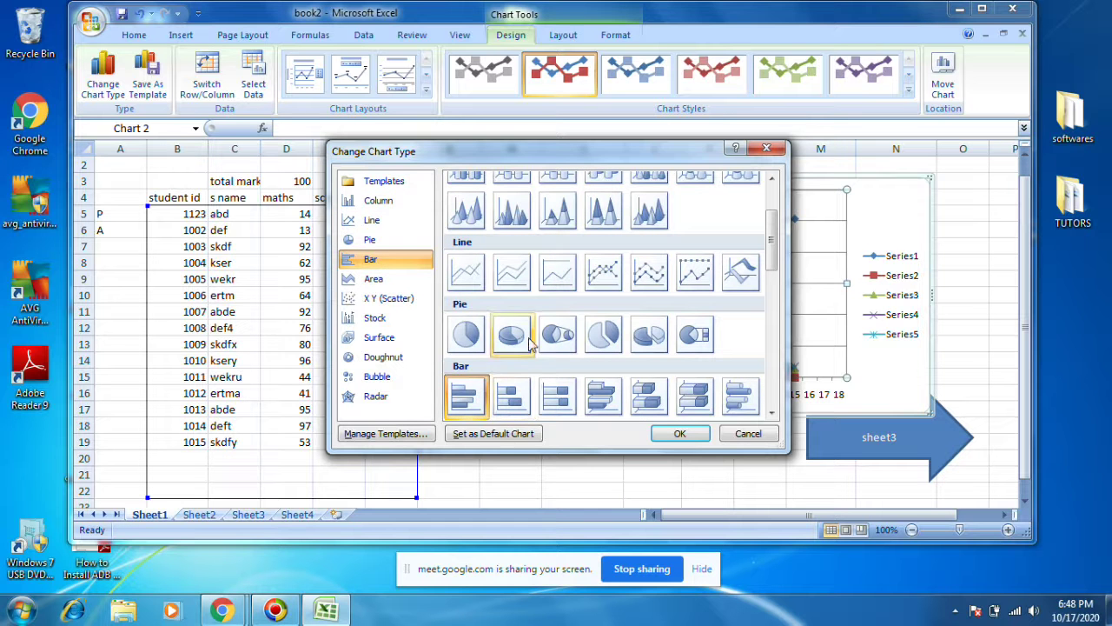
{"action": "left_click", "coordinate": [504, 340]}
{"action": "left_click", "coordinate": [698, 433]}
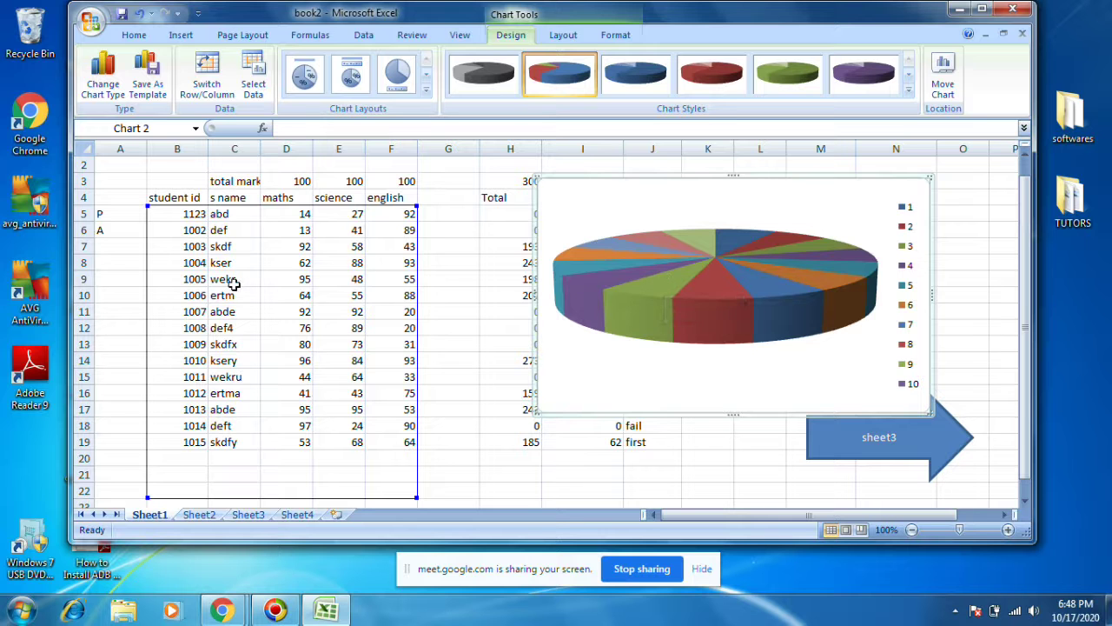
Change the pie series' chart type to the first Radar chart type.
{"action": "right_click", "coordinate": [646, 276]}
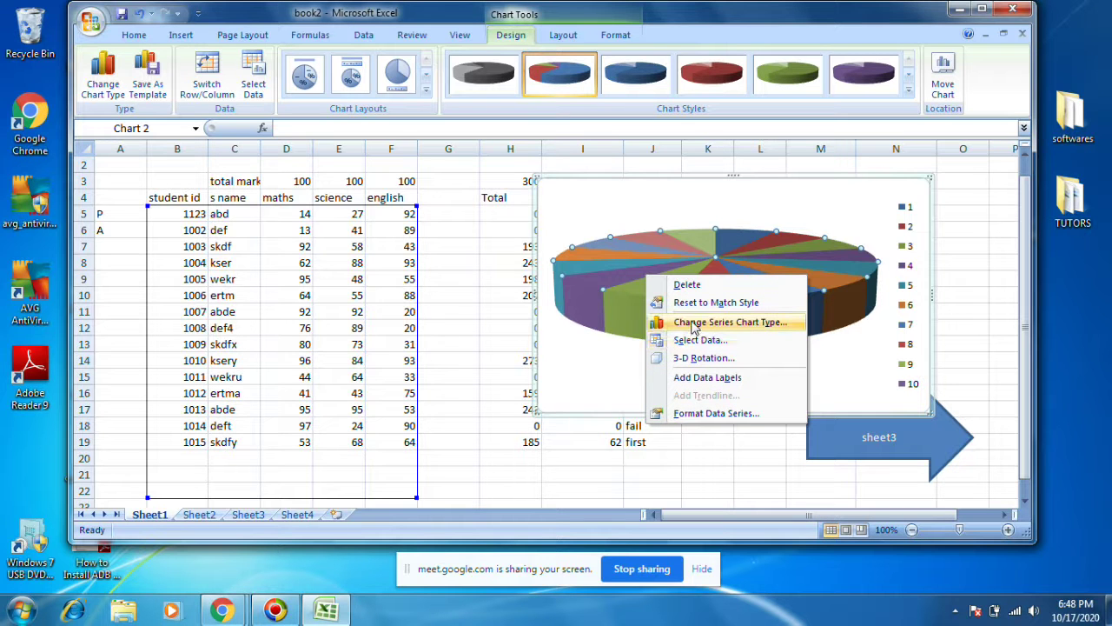
{"action": "left_click", "coordinate": [694, 322]}
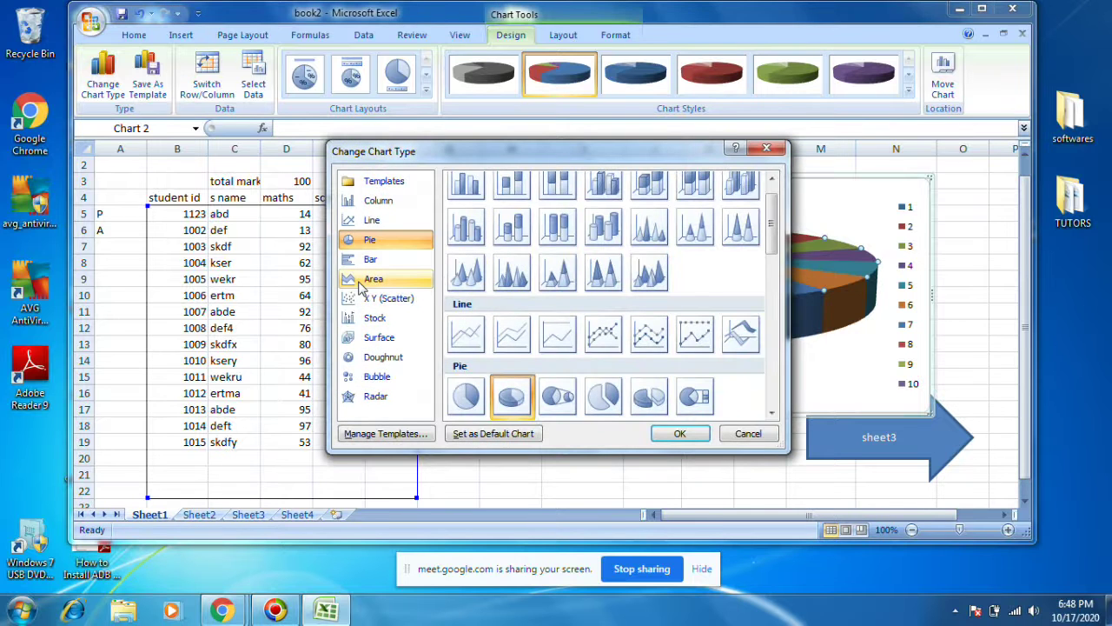
{"action": "left_click", "coordinate": [361, 287]}
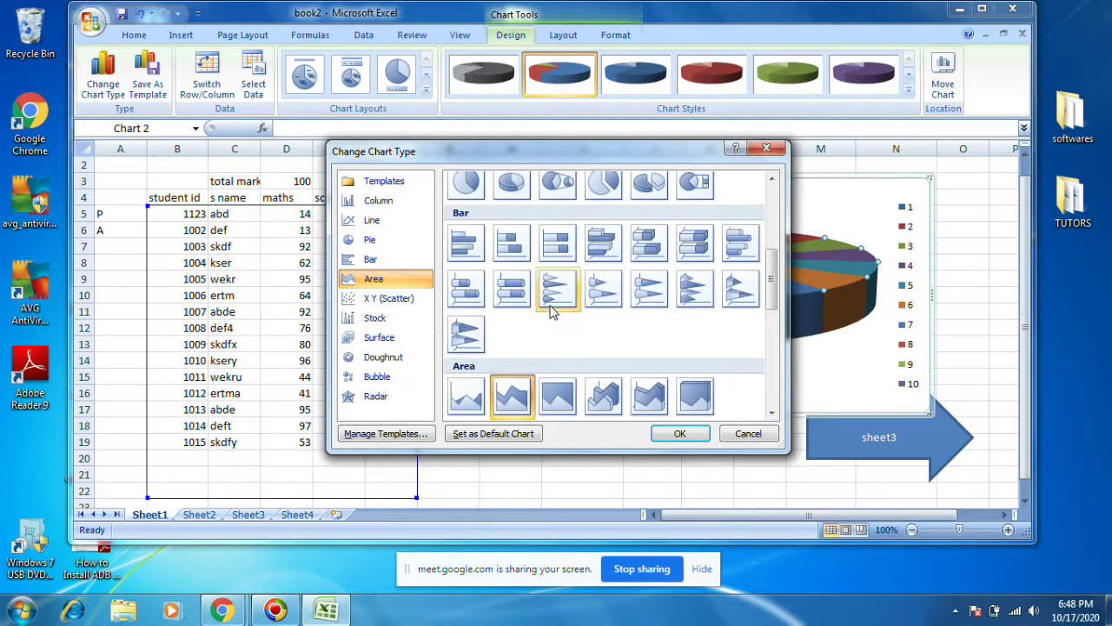
{"action": "scroll", "coordinate": [552, 313], "scroll_direction": "down", "scroll_amount": 5}
{"action": "scroll", "coordinate": [553, 312], "scroll_direction": "up", "scroll_amount": 5}
{"action": "scroll", "coordinate": [553, 313], "scroll_direction": "up", "scroll_amount": 5}
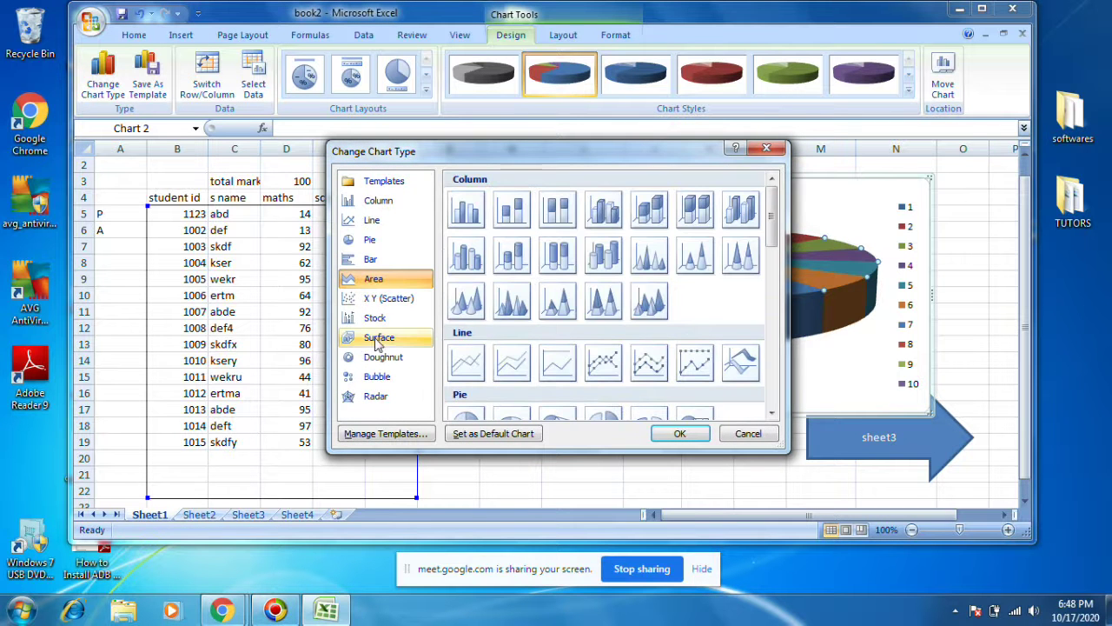
{"action": "left_click", "coordinate": [369, 240]}
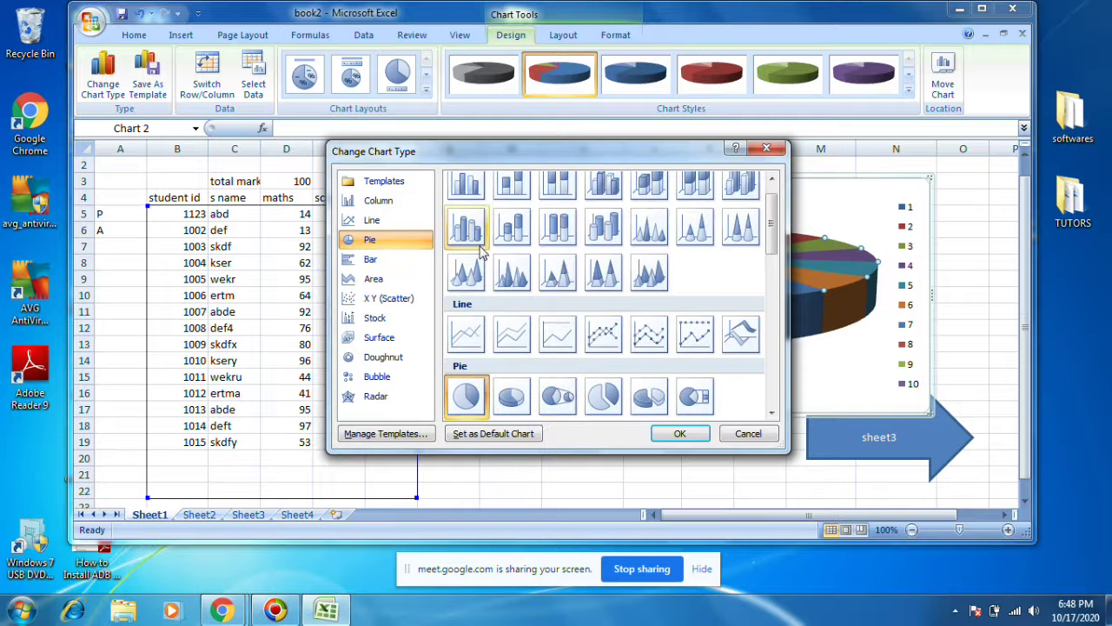
{"action": "left_click", "coordinate": [376, 200]}
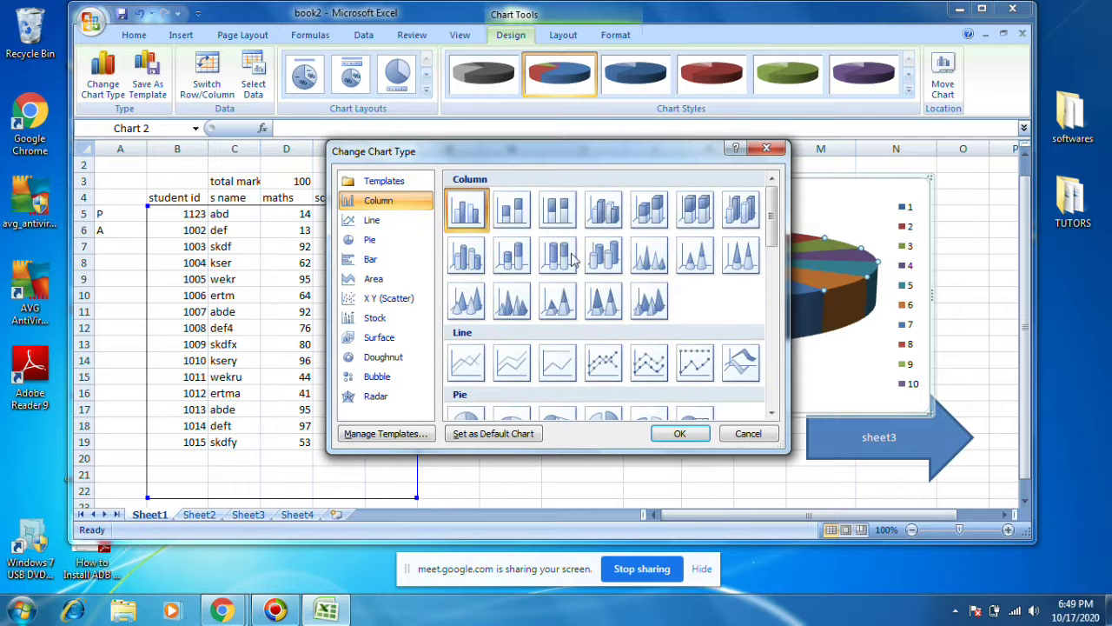
{"action": "scroll", "coordinate": [700, 339], "scroll_direction": "down", "scroll_amount": 5}
{"action": "scroll", "coordinate": [700, 339], "scroll_direction": "down", "scroll_amount": 3}
{"action": "scroll", "coordinate": [699, 339], "scroll_direction": "up", "scroll_amount": 10}
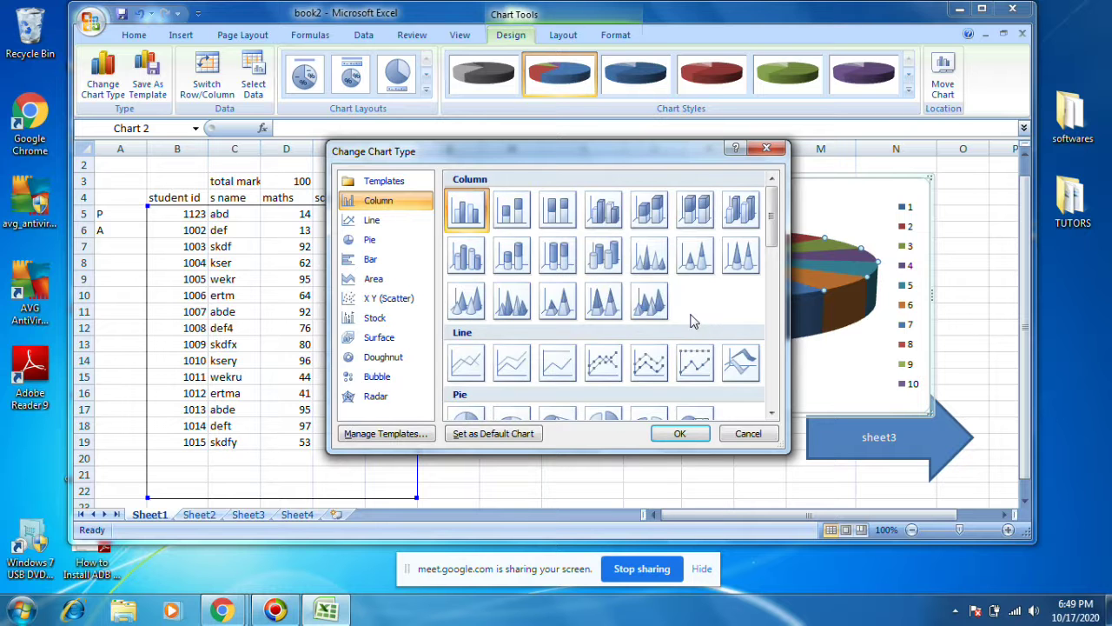
{"action": "scroll", "coordinate": [613, 318], "scroll_direction": "down", "scroll_amount": 15}
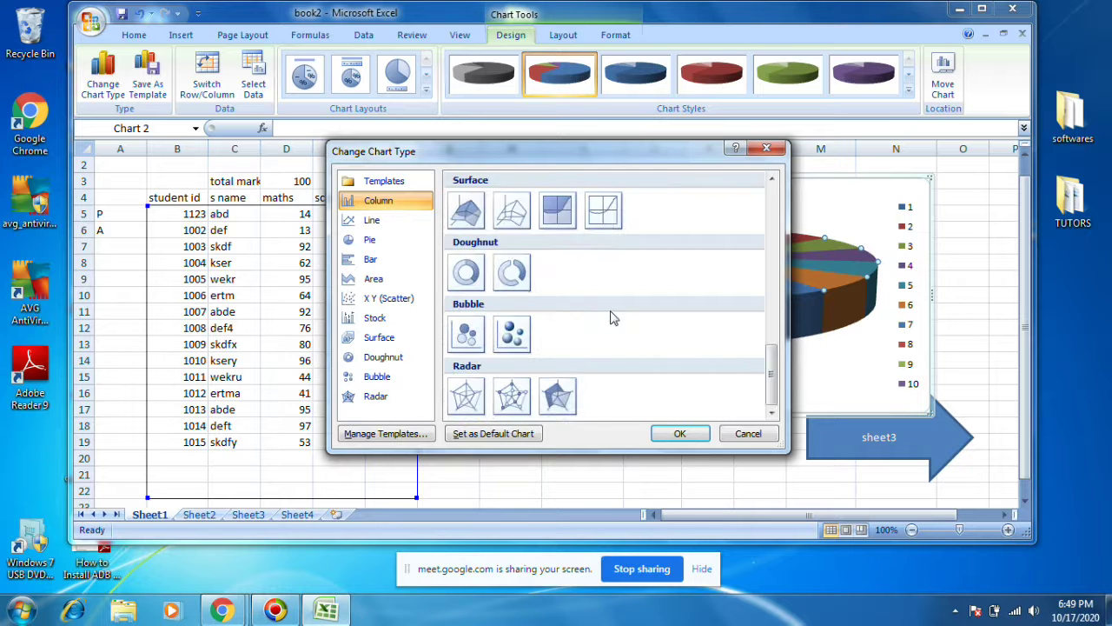
{"action": "left_click", "coordinate": [466, 396]}
{"action": "left_click", "coordinate": [680, 433]}
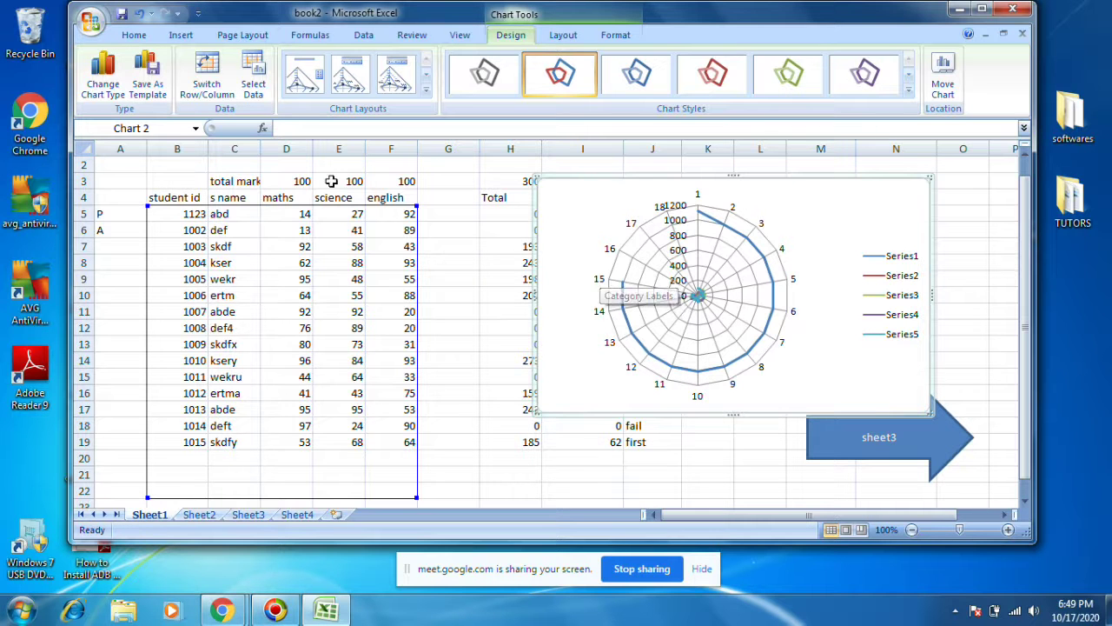
Set the radar chart's data range to Sheet1!$B$4:$F$19, including the subject headings.
{"action": "left_click", "coordinate": [181, 35]}
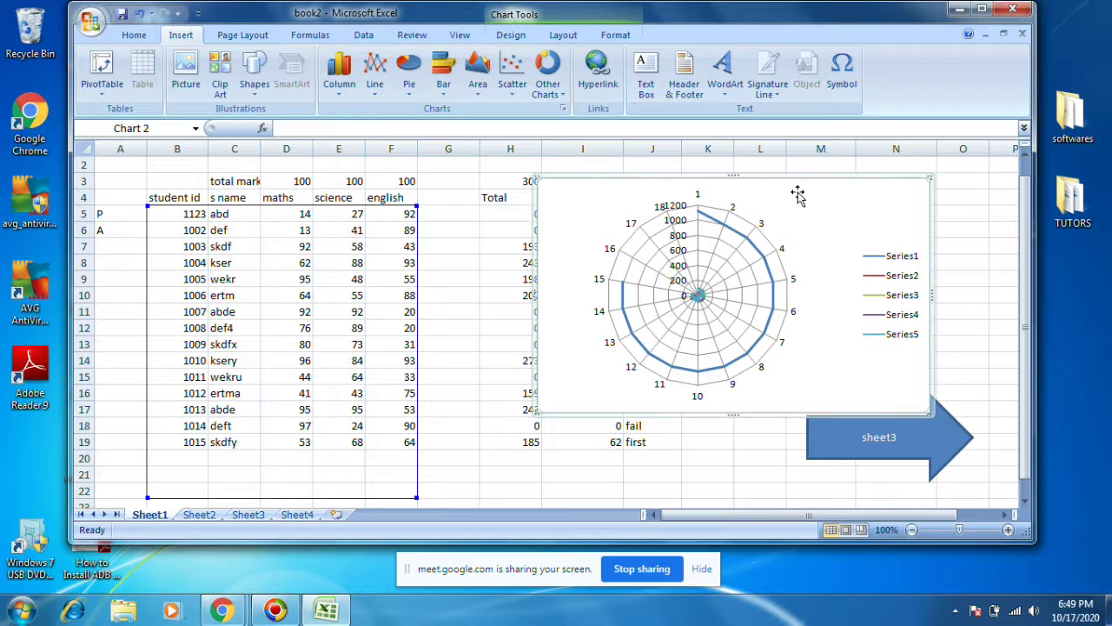
{"action": "right_click", "coordinate": [726, 298]}
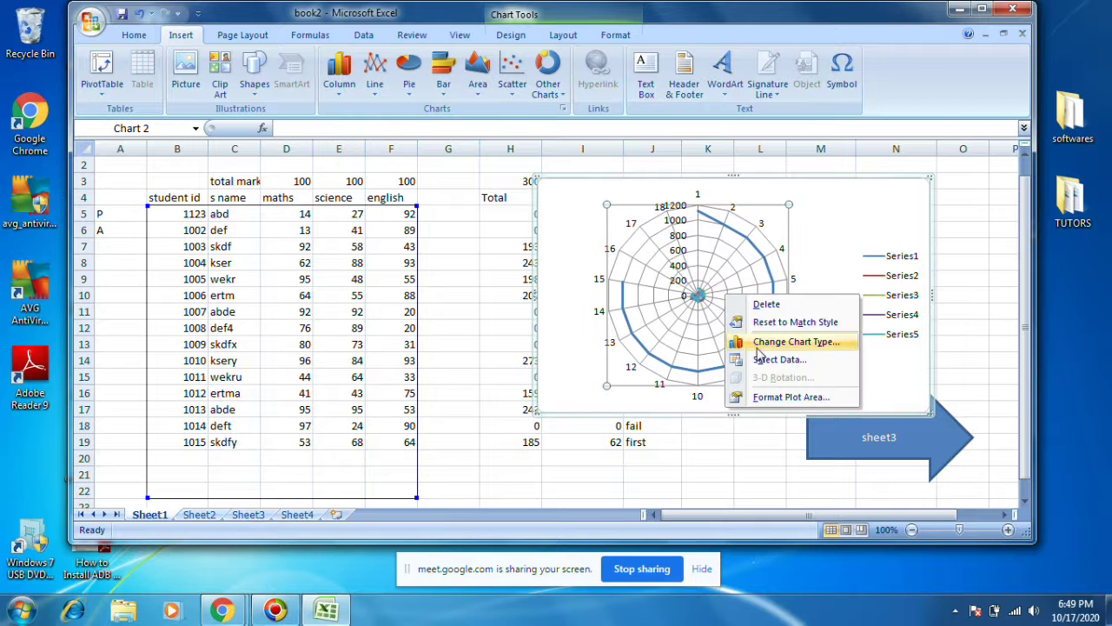
{"action": "left_click", "coordinate": [765, 359]}
{"action": "mouse_move", "coordinate": [166, 195]}
{"action": "left_mouse_down"}
{"action": "mouse_move", "coordinate": [395, 318]}
{"action": "mouse_move", "coordinate": [400, 444]}
{"action": "left_mouse_up"}
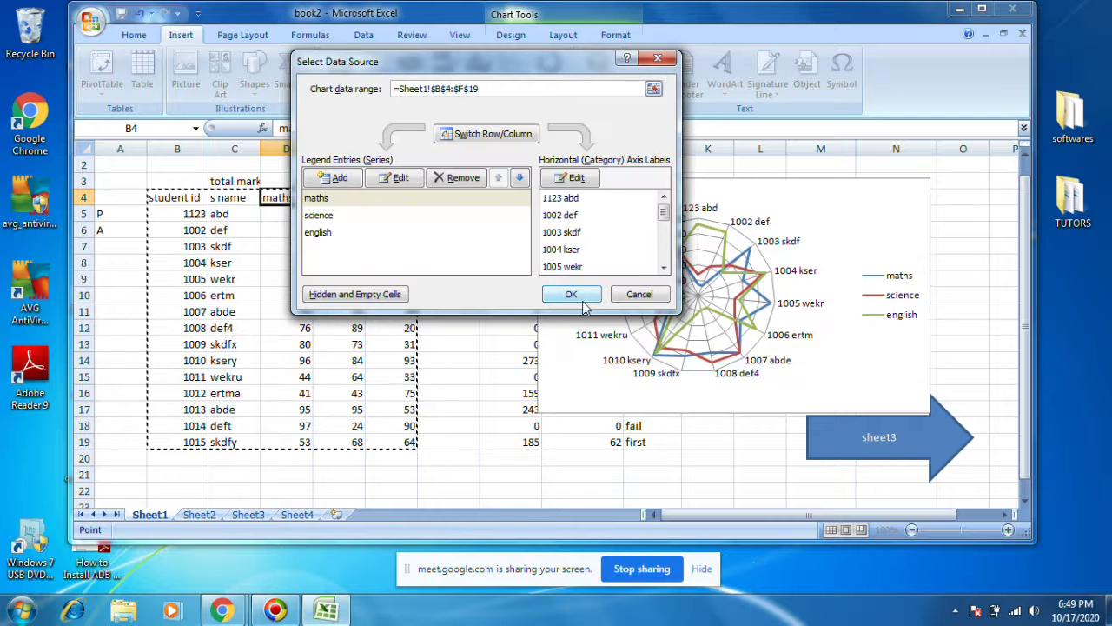
{"action": "left_click", "coordinate": [581, 296]}
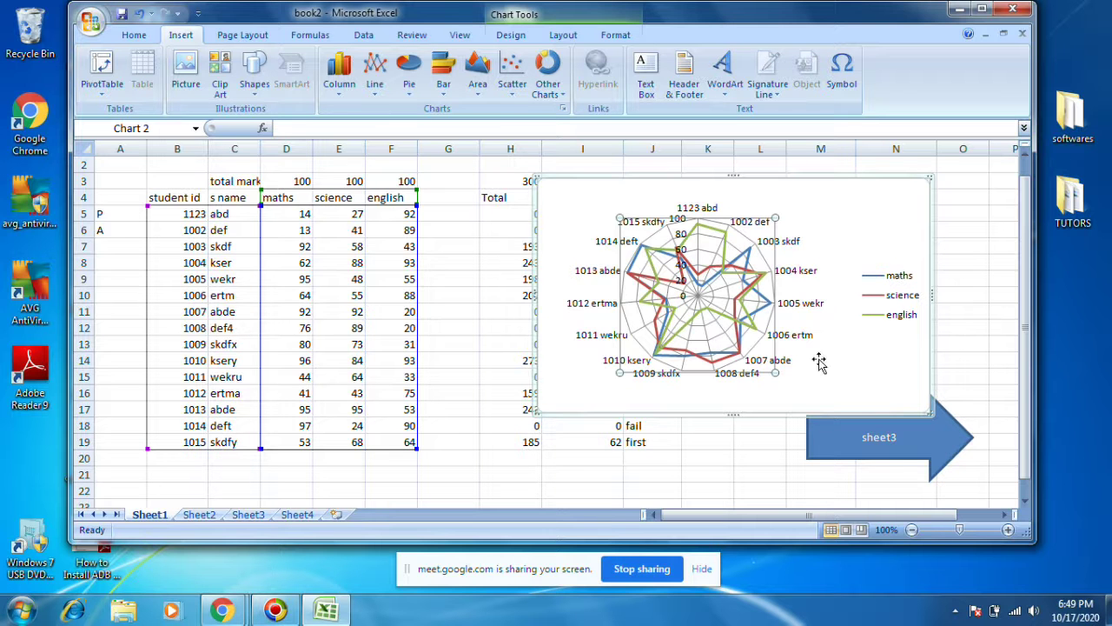
Switch the chart to a 3-D 100% Stacked Column chart and deselect it.
{"action": "right_click", "coordinate": [807, 219]}
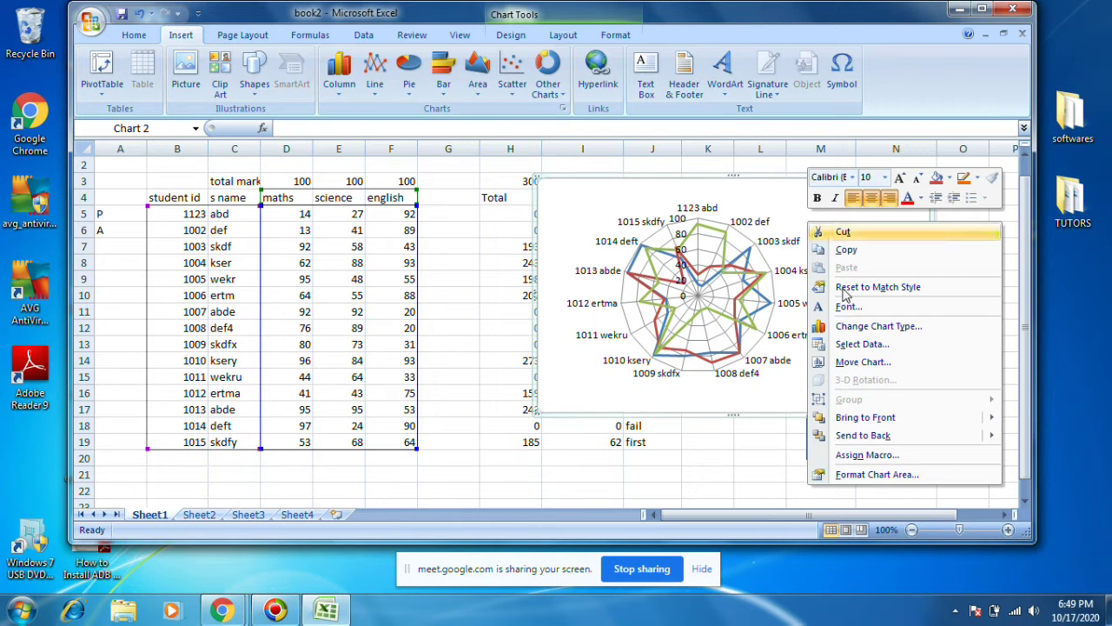
{"action": "left_click", "coordinate": [864, 328]}
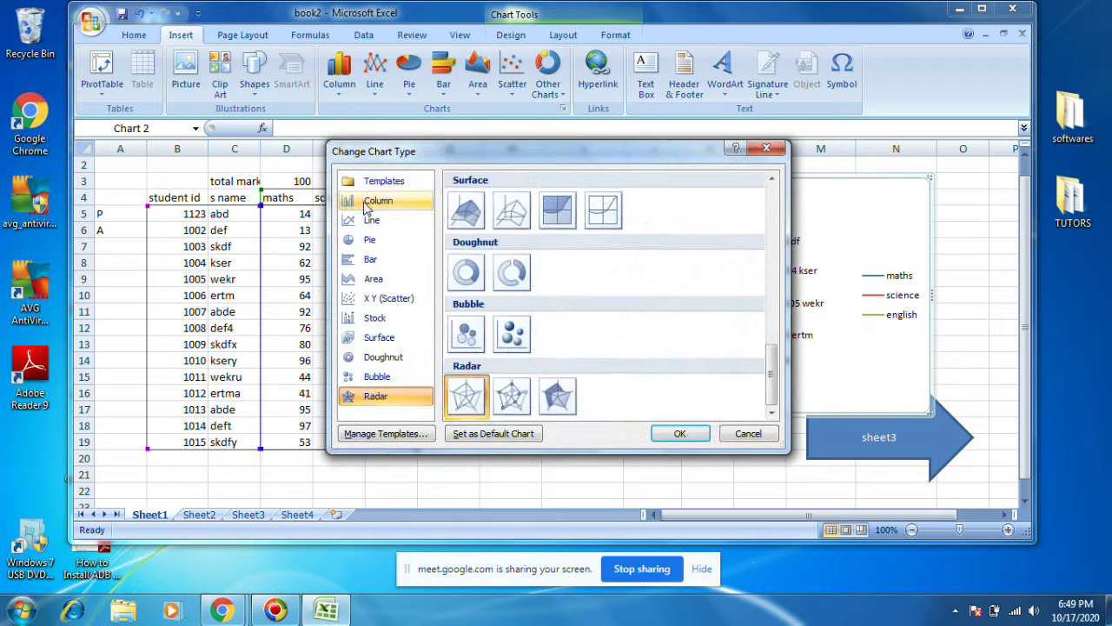
{"action": "left_click", "coordinate": [368, 205]}
{"action": "left_click", "coordinate": [702, 219]}
{"action": "left_click", "coordinate": [675, 429]}
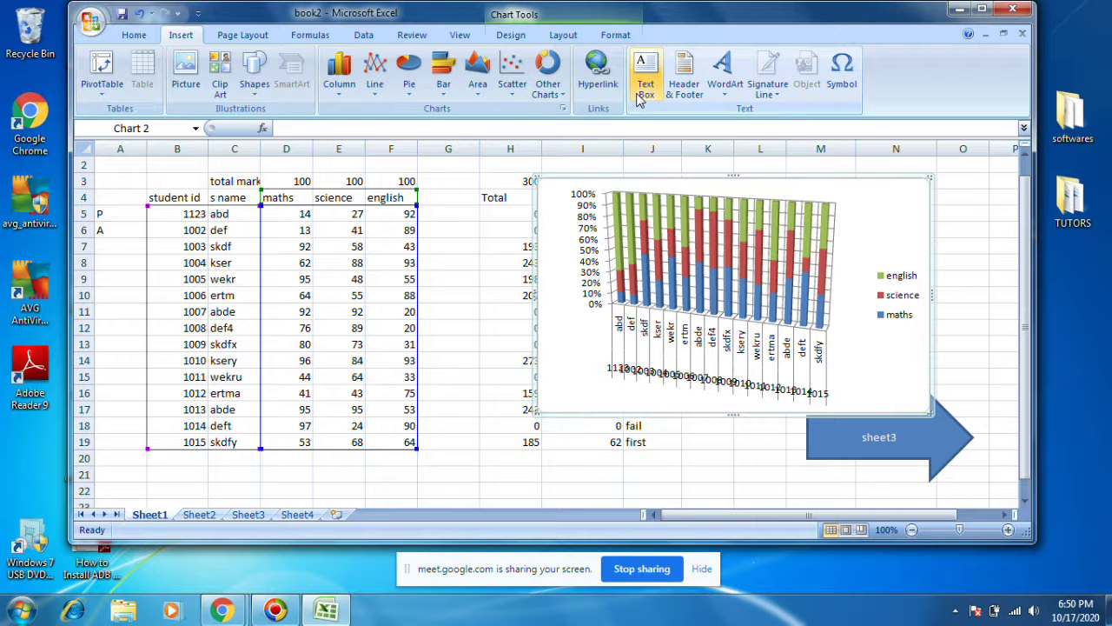
{"action": "right_click", "coordinate": [860, 293]}
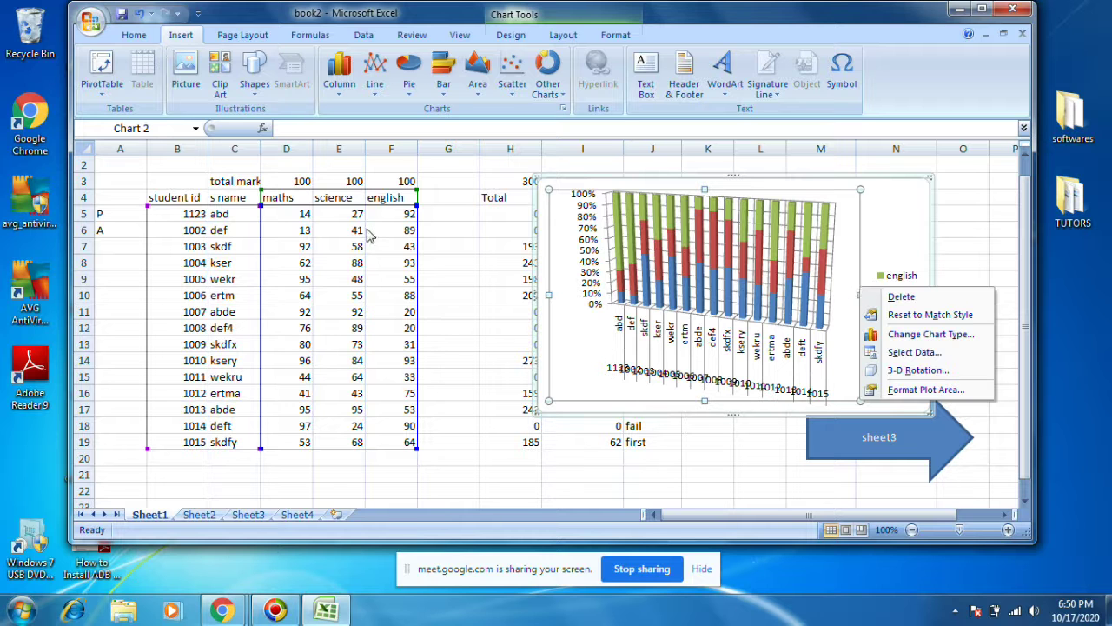
{"action": "key", "text": "Escape"}
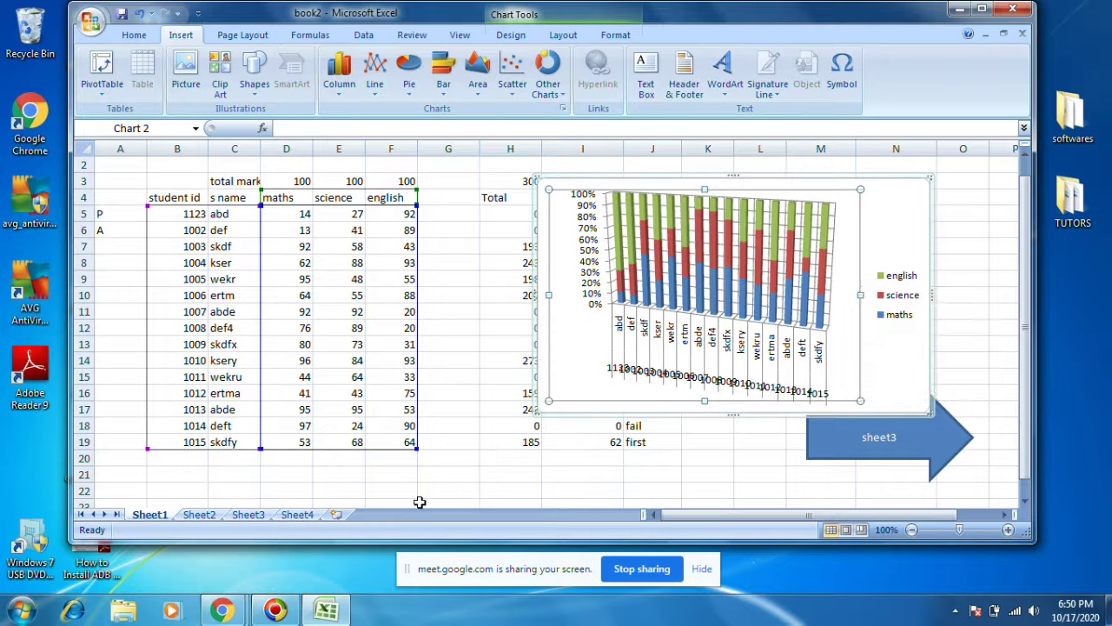
{"action": "left_click", "coordinate": [423, 475]}
Enter a new science mark of 99 in cell E7.
{"action": "left_click", "coordinate": [355, 245]}
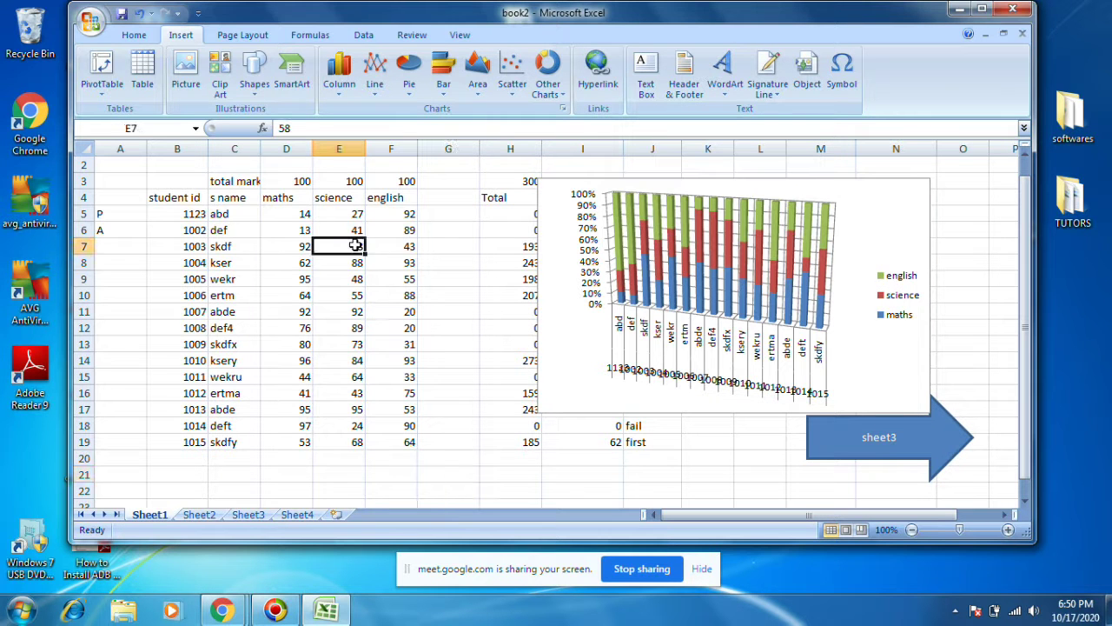
{"action": "type", "text": "99"}
{"action": "key", "text": "Return"}
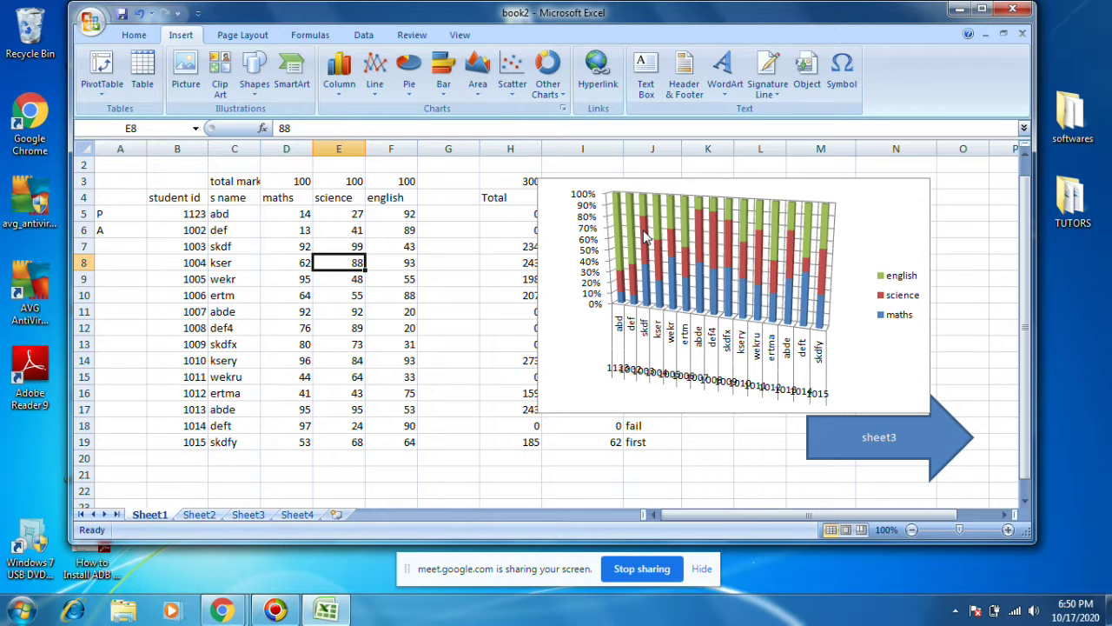
Switch the marks chart to a 2-D clustered column chart, accepting the 3-D warning.
{"action": "left_click", "coordinate": [785, 281]}
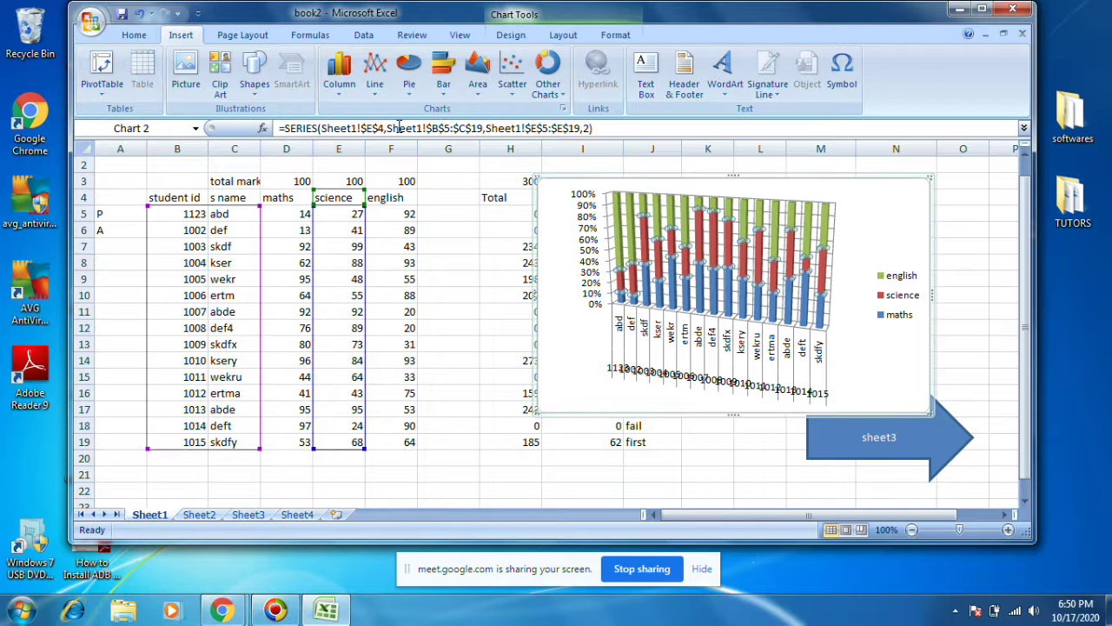
{"action": "left_click", "coordinate": [339, 94]}
{"action": "left_click", "coordinate": [340, 139]}
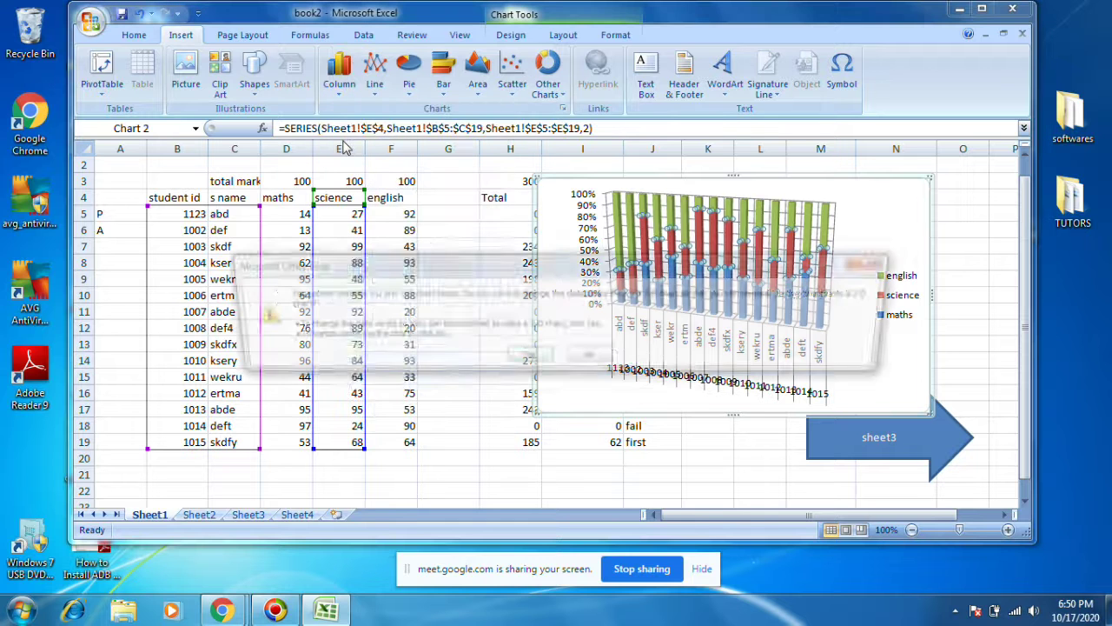
{"action": "left_click", "coordinate": [517, 358]}
{"action": "mouse_move", "coordinate": [573, 348]}
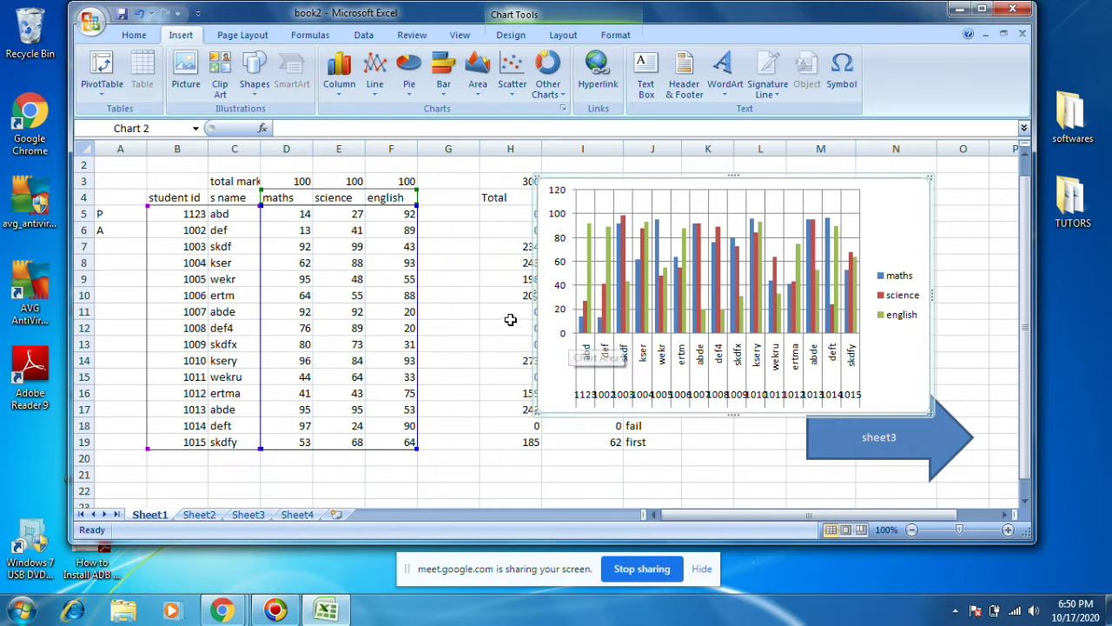
Type 99 as the first student's maths mark in D5, then select the marks chart.
{"action": "left_click", "coordinate": [299, 213]}
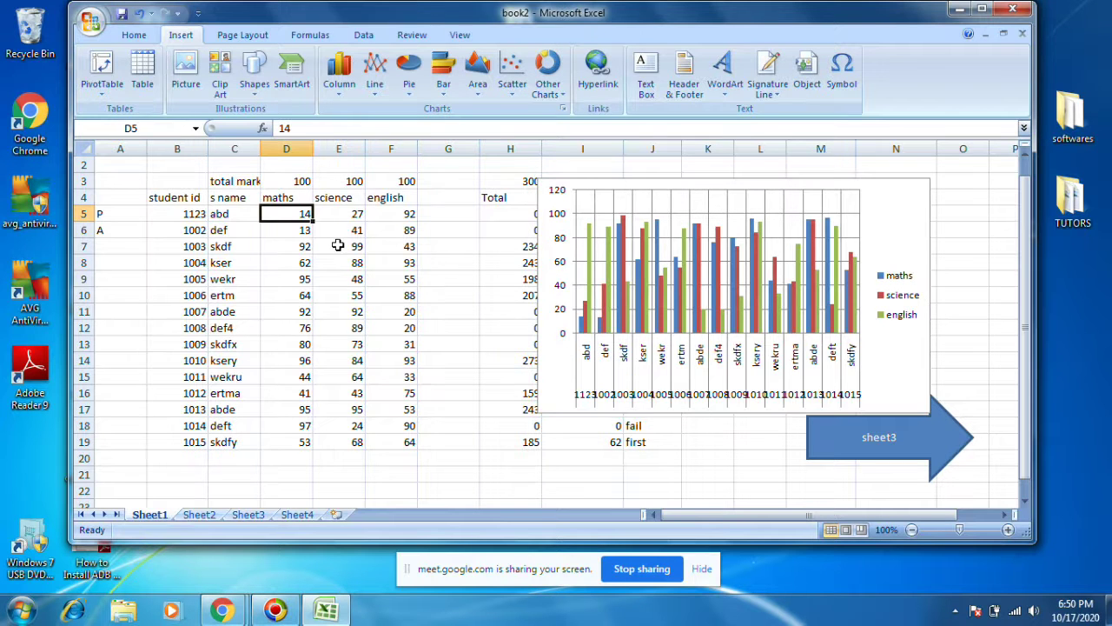
{"action": "type", "text": "99"}
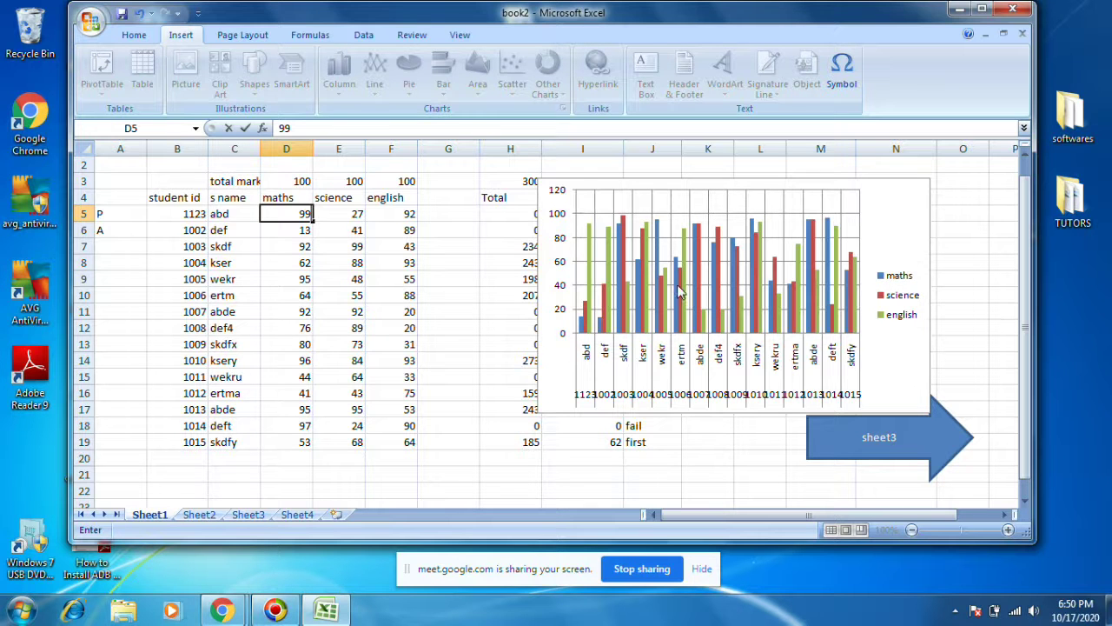
{"action": "key", "text": "Return"}
{"action": "key", "text": "Return"}
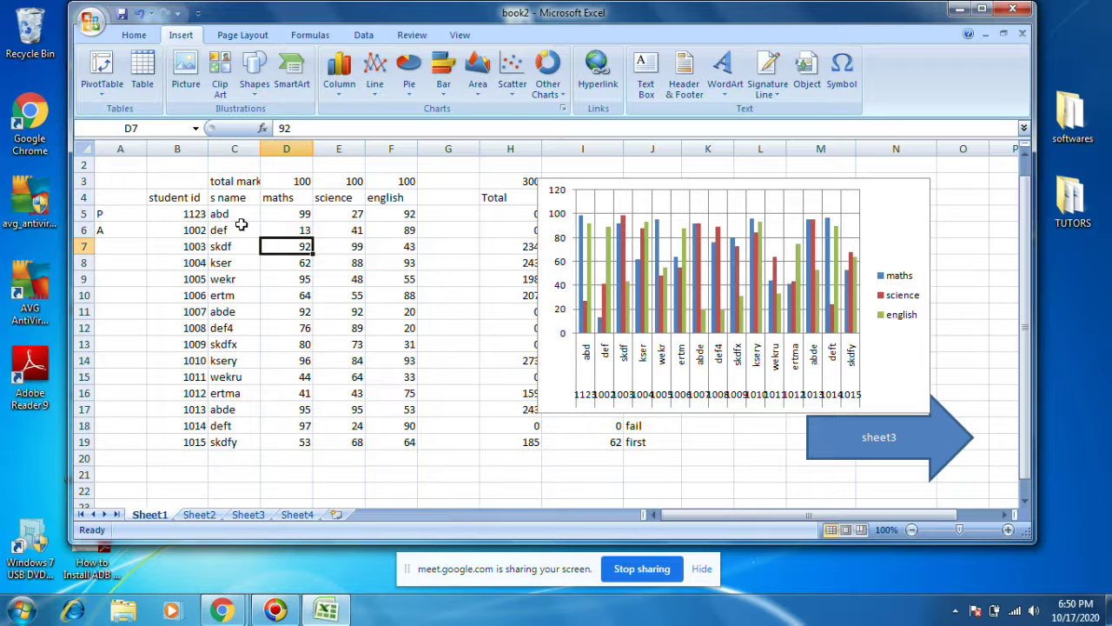
{"action": "left_click", "coordinate": [587, 399]}
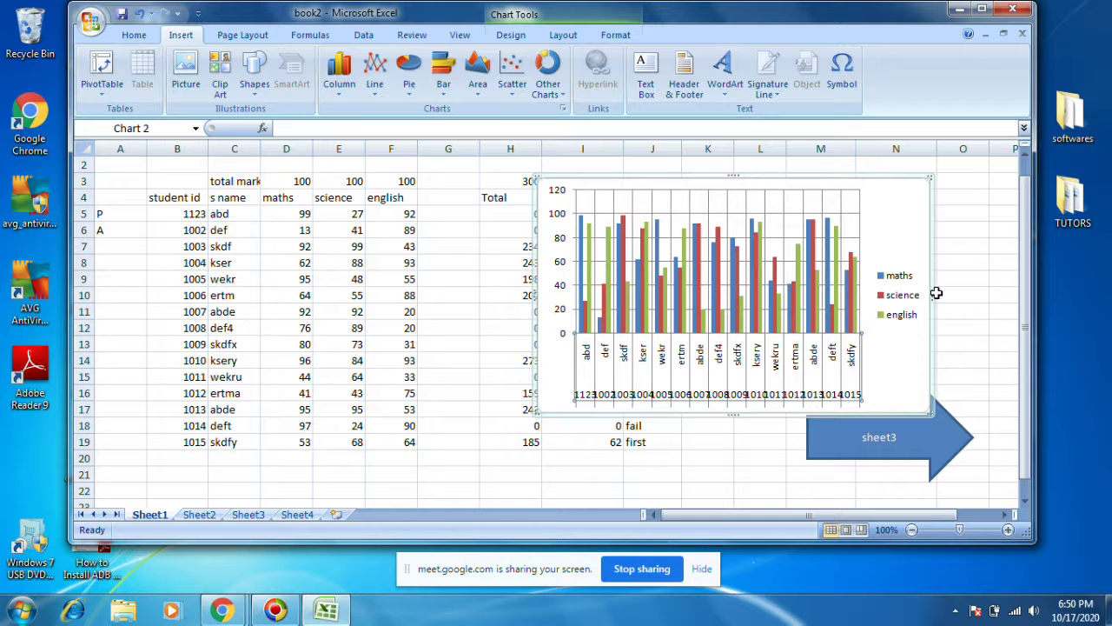
Enlarge the marks chart by widening it to the right and making it taller.
{"action": "left_click_drag", "start_coordinate": [932, 295], "coordinate": [1018, 294]}
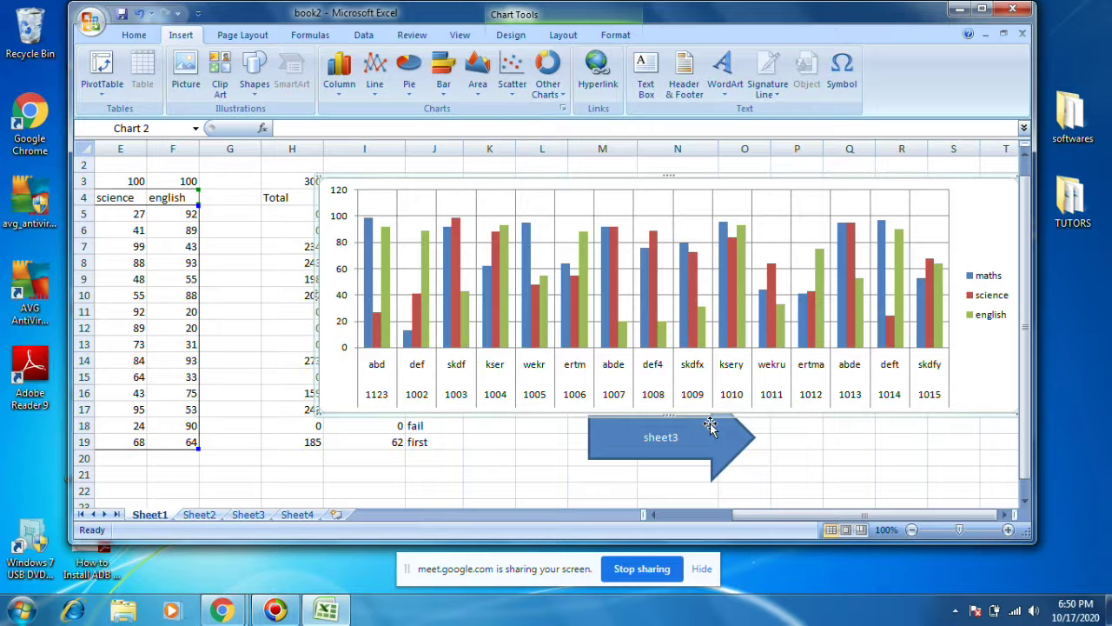
{"action": "left_click_drag", "start_coordinate": [670, 416], "coordinate": [666, 479]}
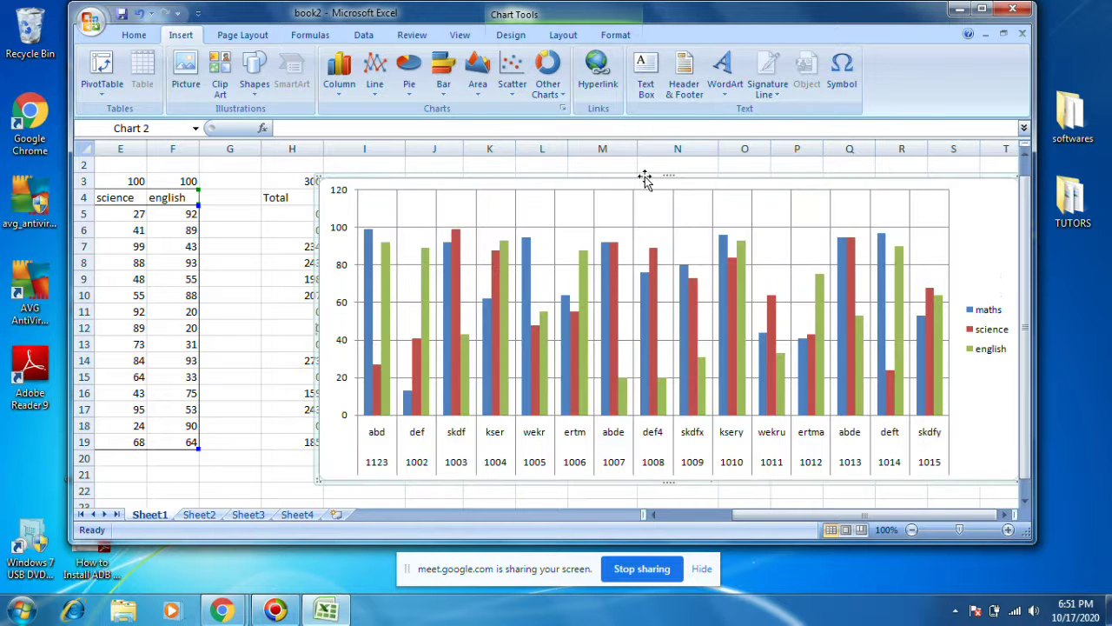
{"action": "left_click_drag", "start_coordinate": [675, 178], "coordinate": [569, 136]}
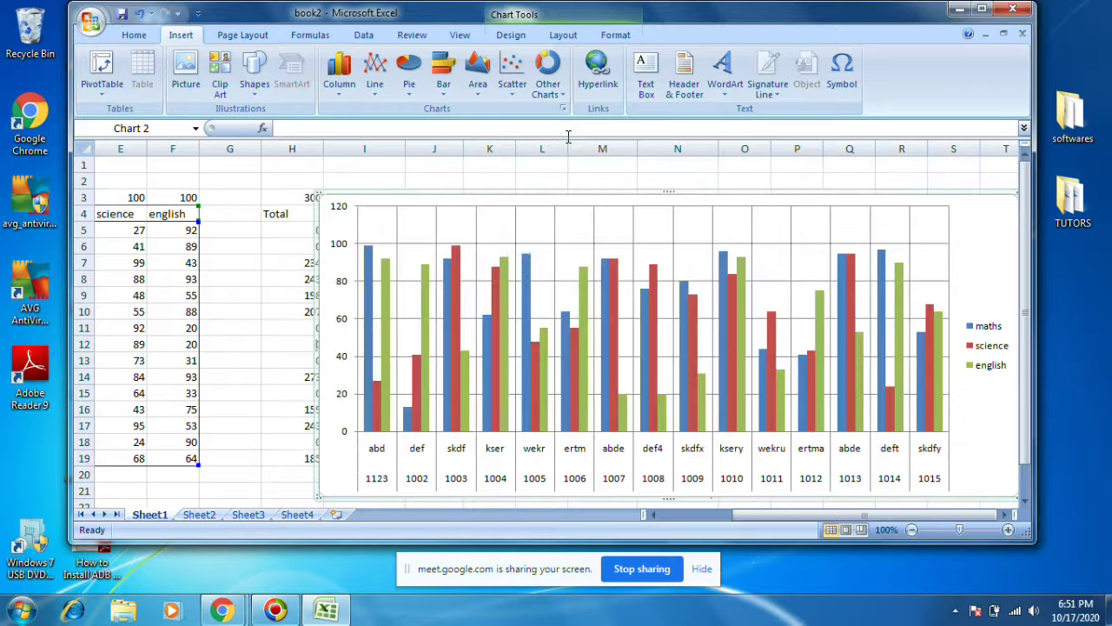
Remove the marks chart from Sheet1.
{"action": "right_click", "coordinate": [624, 210]}
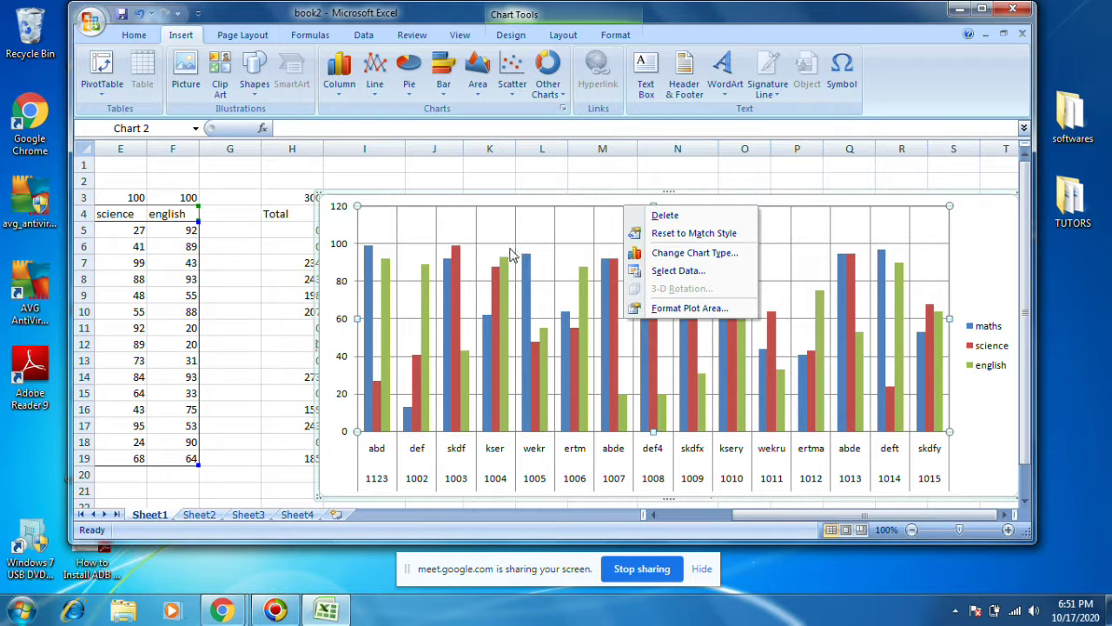
{"action": "left_click", "coordinate": [519, 200]}
{"action": "key", "text": "Delete"}
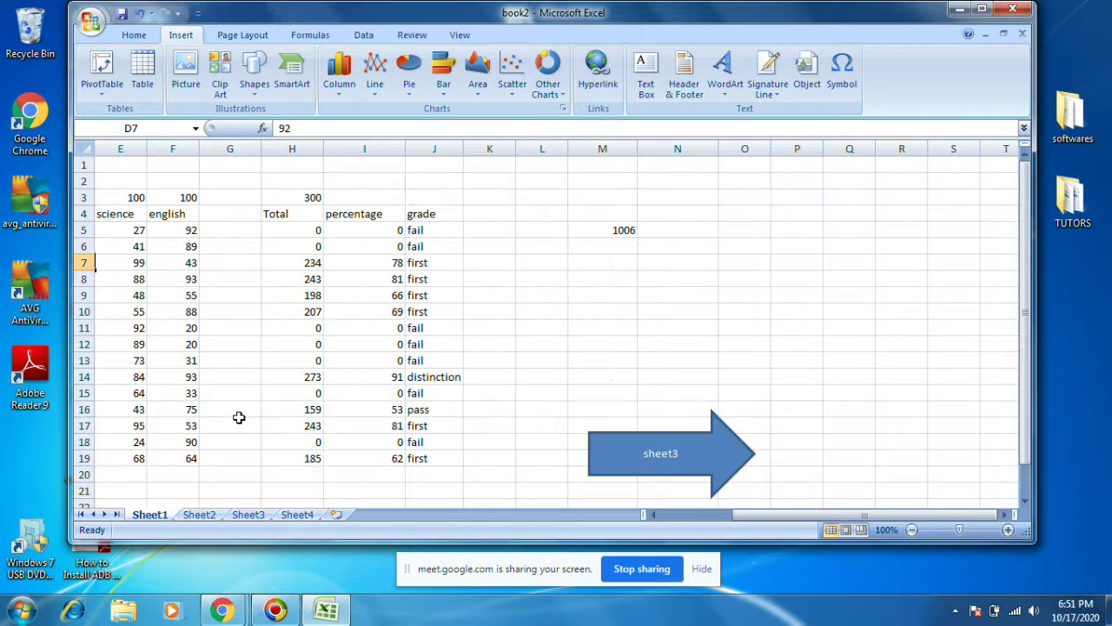
Paste the chart onto Sheet4 at E7, move it up and left, then cut it again.
{"action": "left_click", "coordinate": [201, 514]}
{"action": "left_click", "coordinate": [295, 515]}
{"action": "left_click", "coordinate": [316, 259]}
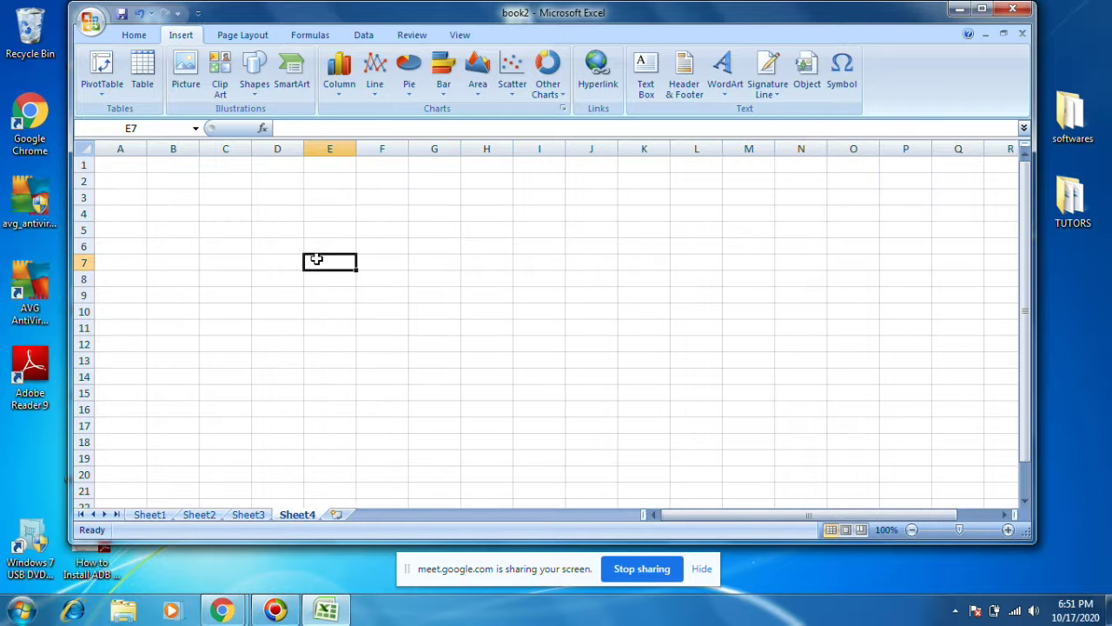
{"action": "key", "text": "ctrl+v"}
{"action": "left_click_drag", "start_coordinate": [460, 253], "coordinate": [405, 202]}
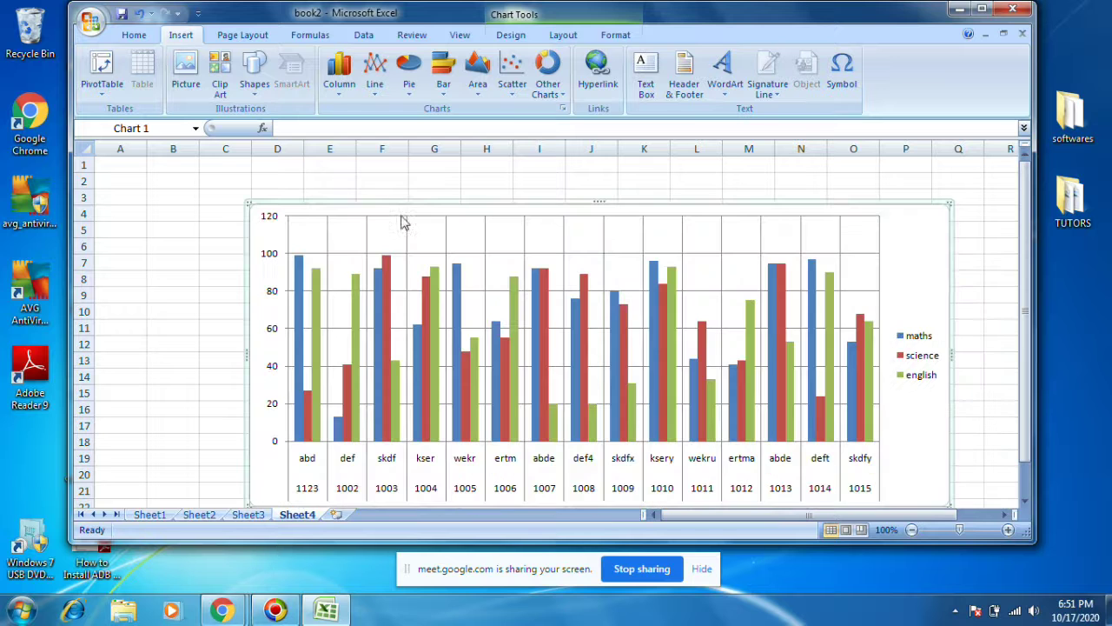
{"action": "right_click", "coordinate": [878, 205]}
{"action": "left_click", "coordinate": [916, 219]}
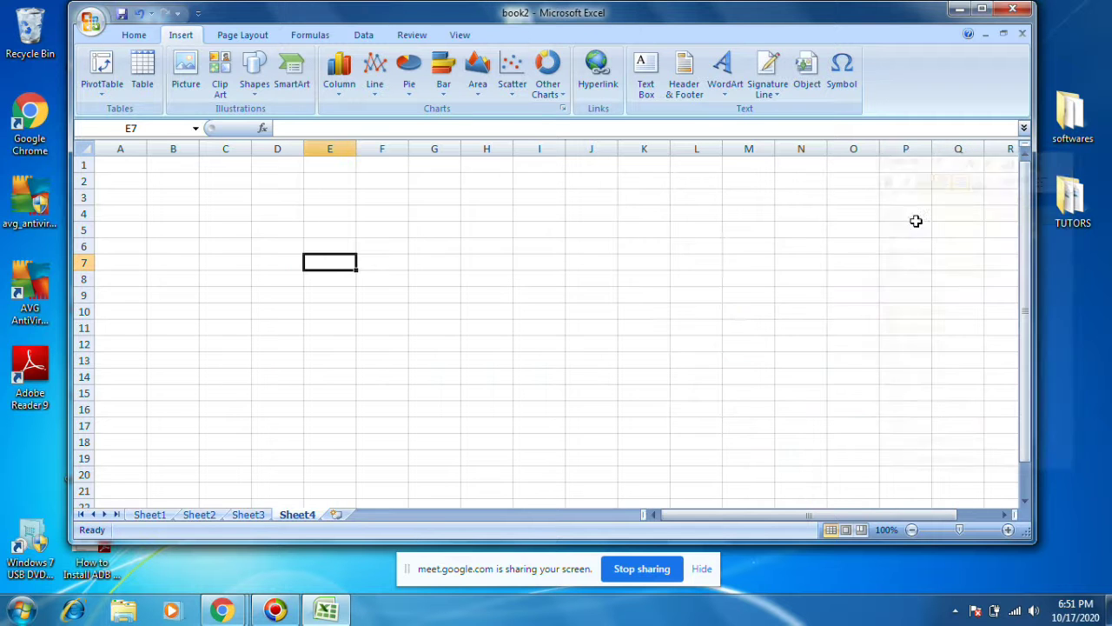
Paste the chart at D4 on Sheet4, nudge it slightly higher, and return to Sheet1.
{"action": "left_click", "coordinate": [299, 514]}
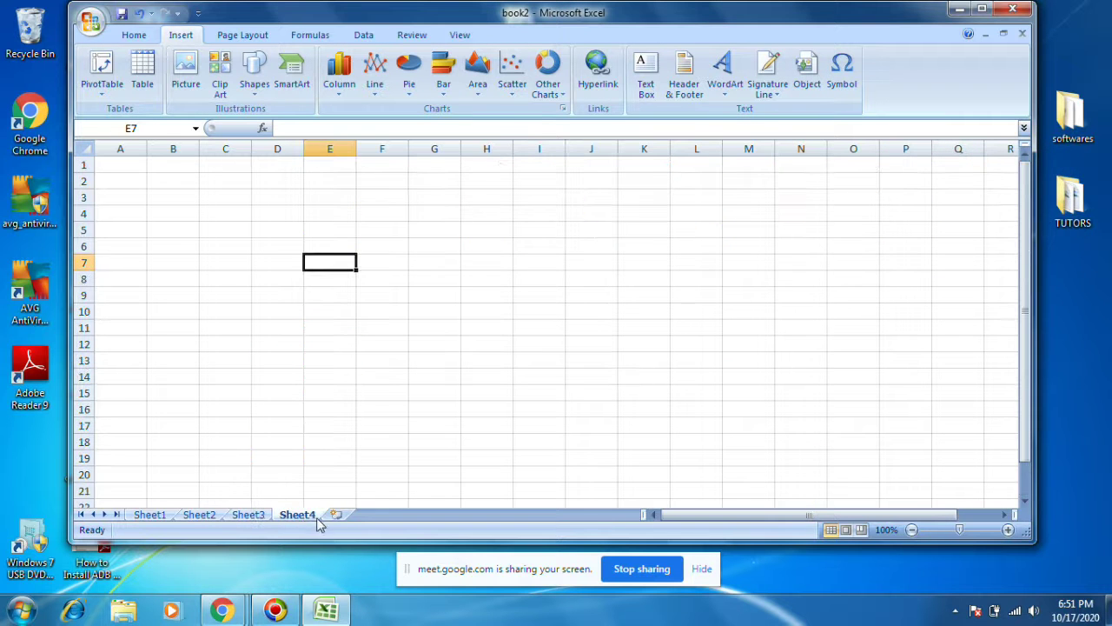
{"action": "right_click", "coordinate": [426, 301]}
{"action": "right_click", "coordinate": [273, 217]}
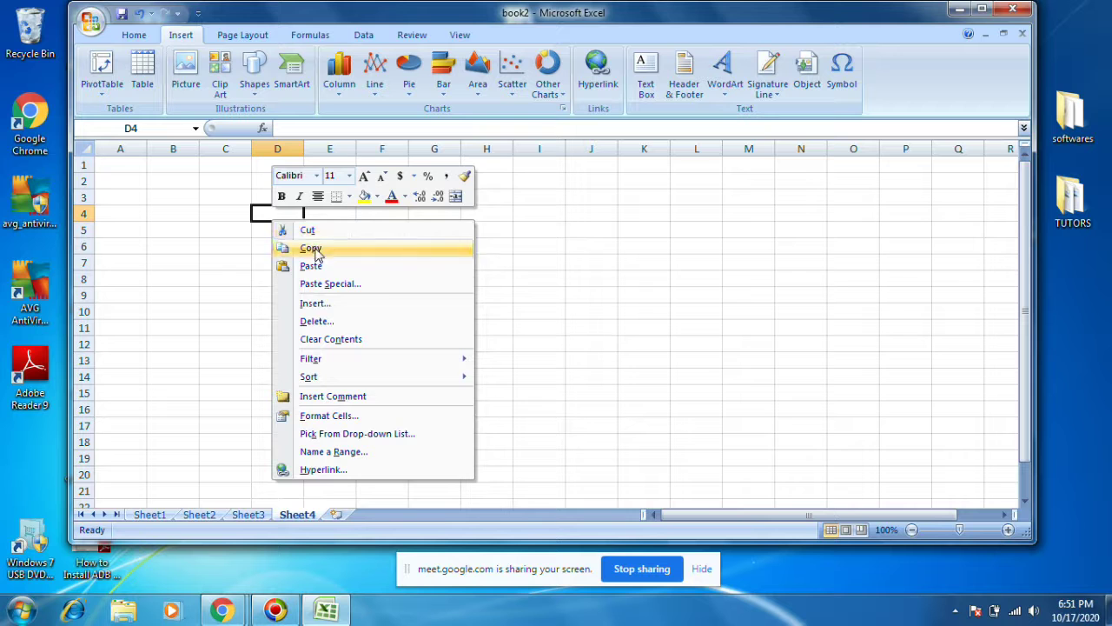
{"action": "left_click", "coordinate": [320, 266]}
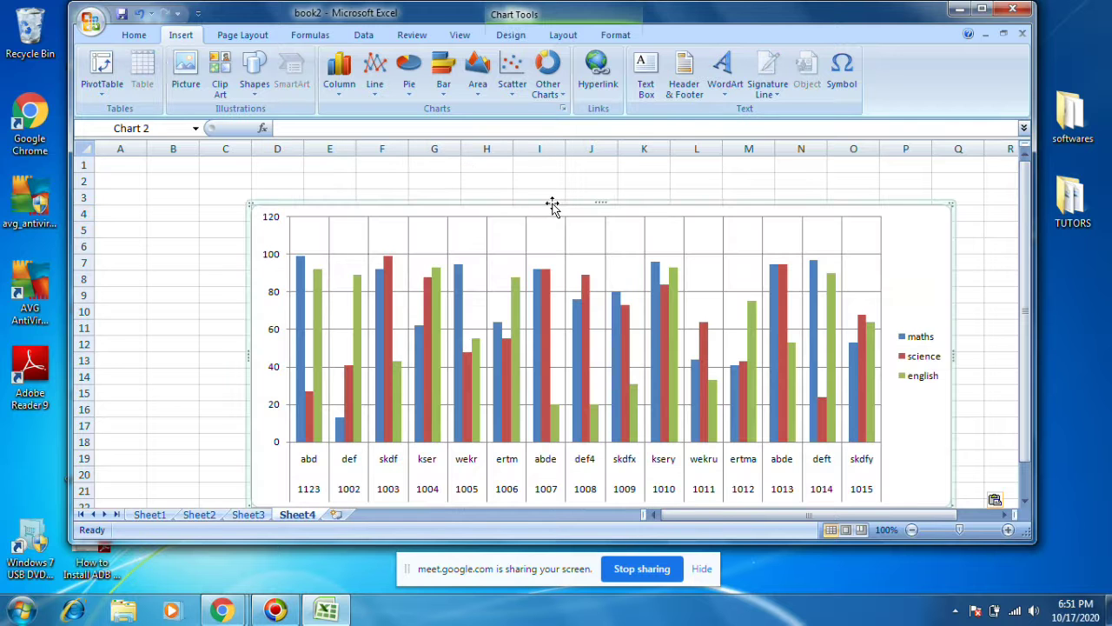
{"action": "left_click_drag", "start_coordinate": [551, 206], "coordinate": [549, 186]}
{"action": "left_click_drag", "start_coordinate": [464, 226], "coordinate": [460, 209]}
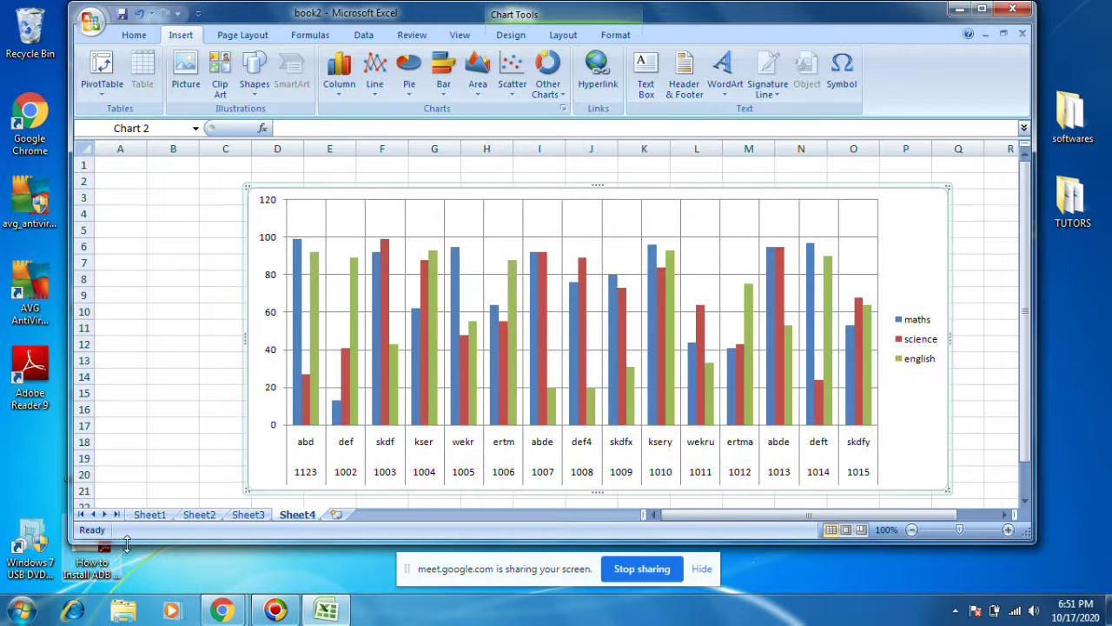
{"action": "left_click", "coordinate": [148, 516]}
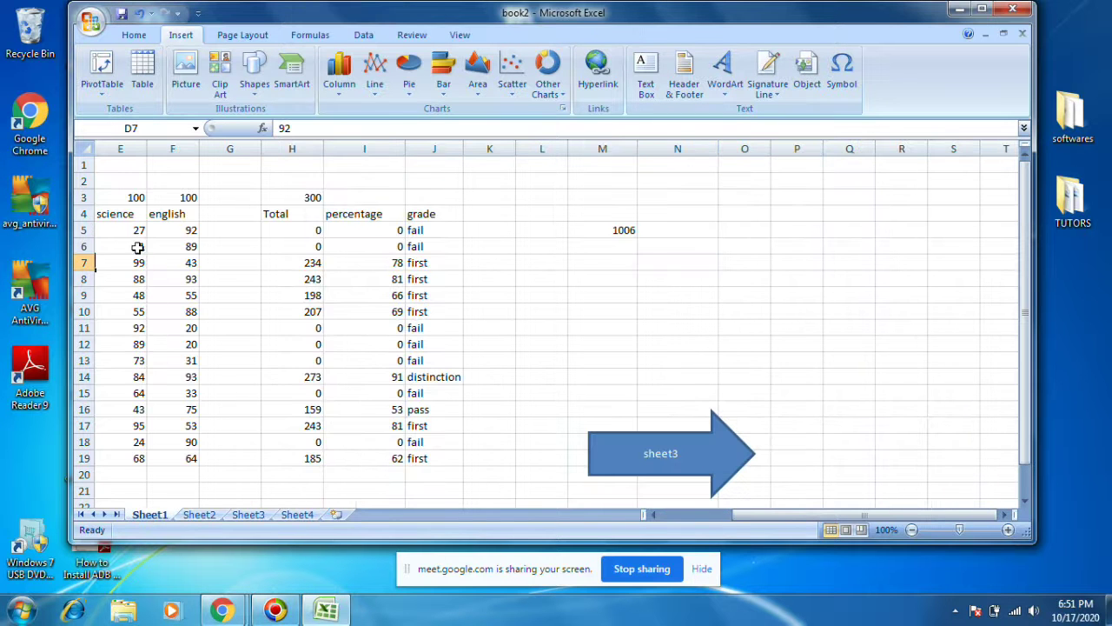
Enter 0 for the first student's science and english marks in E5 and F5, then check Sheet4.
{"action": "left_click_drag", "start_coordinate": [825, 517], "coordinate": [654, 515]}
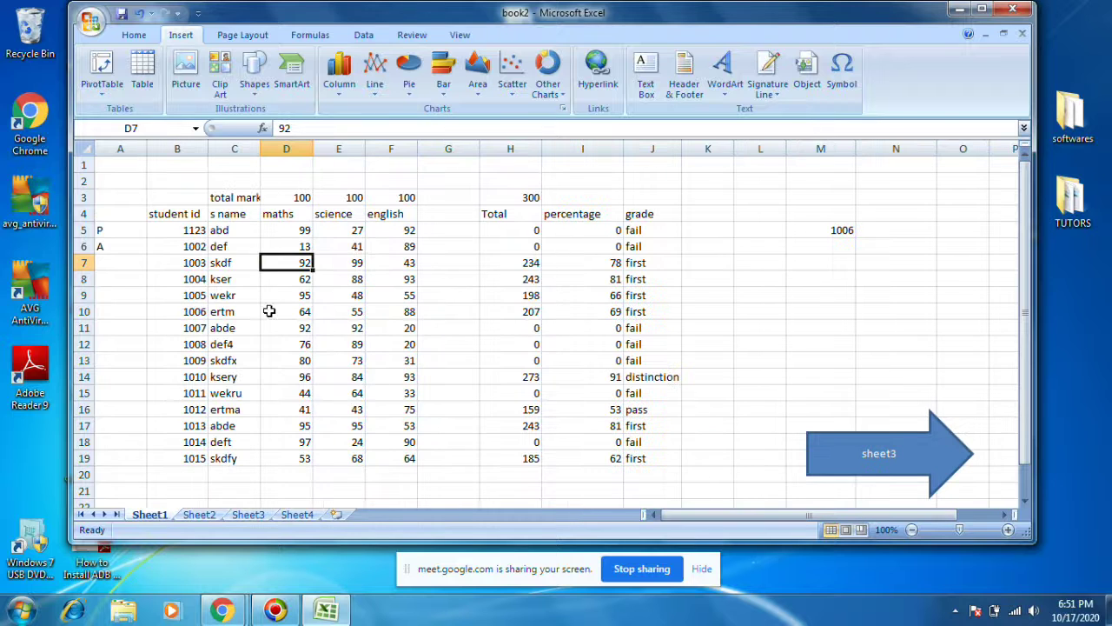
{"action": "left_click", "coordinate": [304, 229]}
{"action": "left_click", "coordinate": [348, 231]}
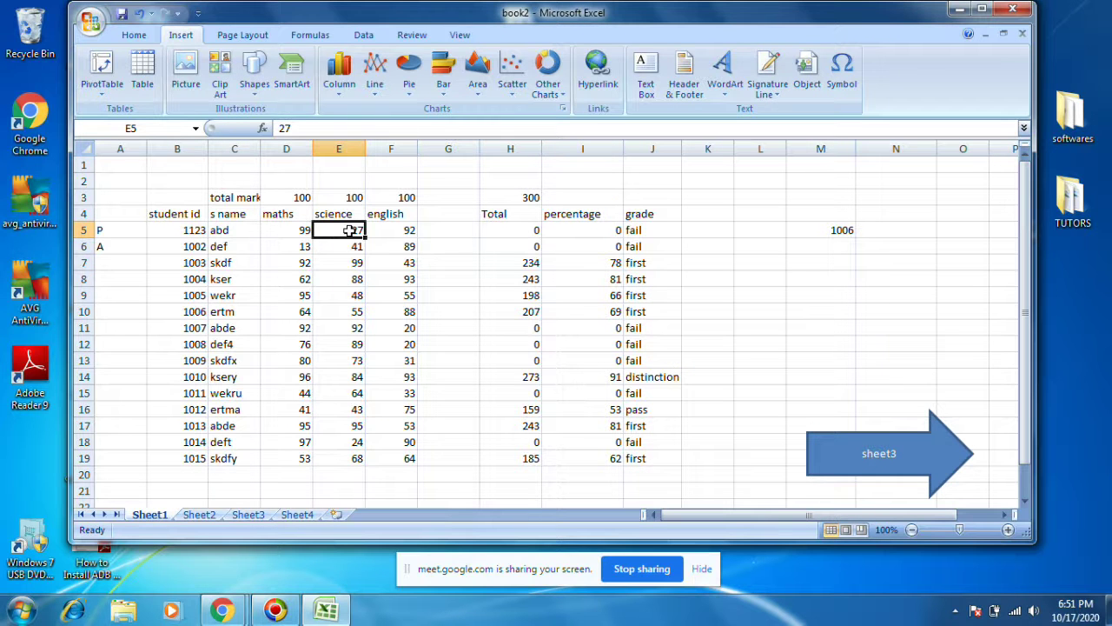
{"action": "type", "text": "0"}
{"action": "left_click", "coordinate": [393, 235]}
{"action": "type", "text": "0"}
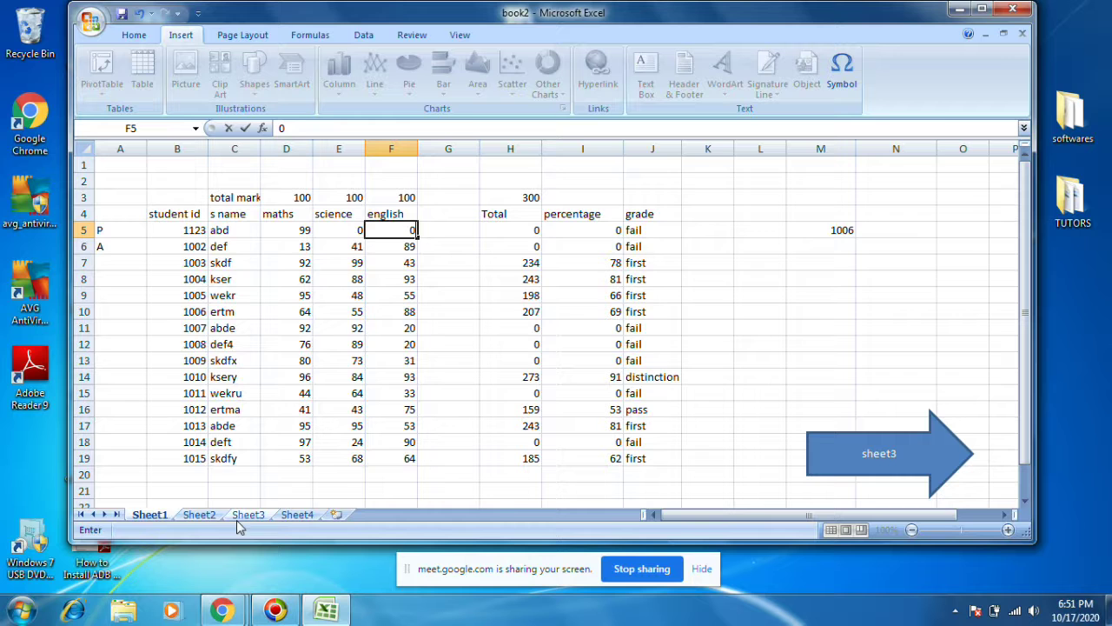
{"action": "left_click", "coordinate": [297, 515]}
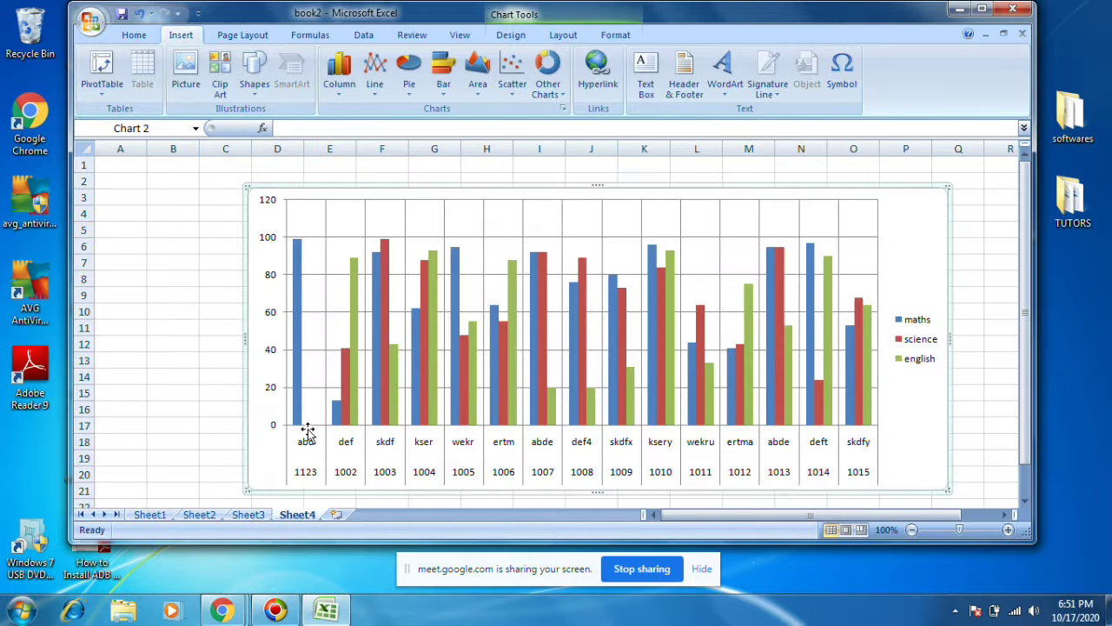
Make the first student's english and science marks 10 and view the updated Sheet4 chart.
{"action": "left_click", "coordinate": [149, 514]}
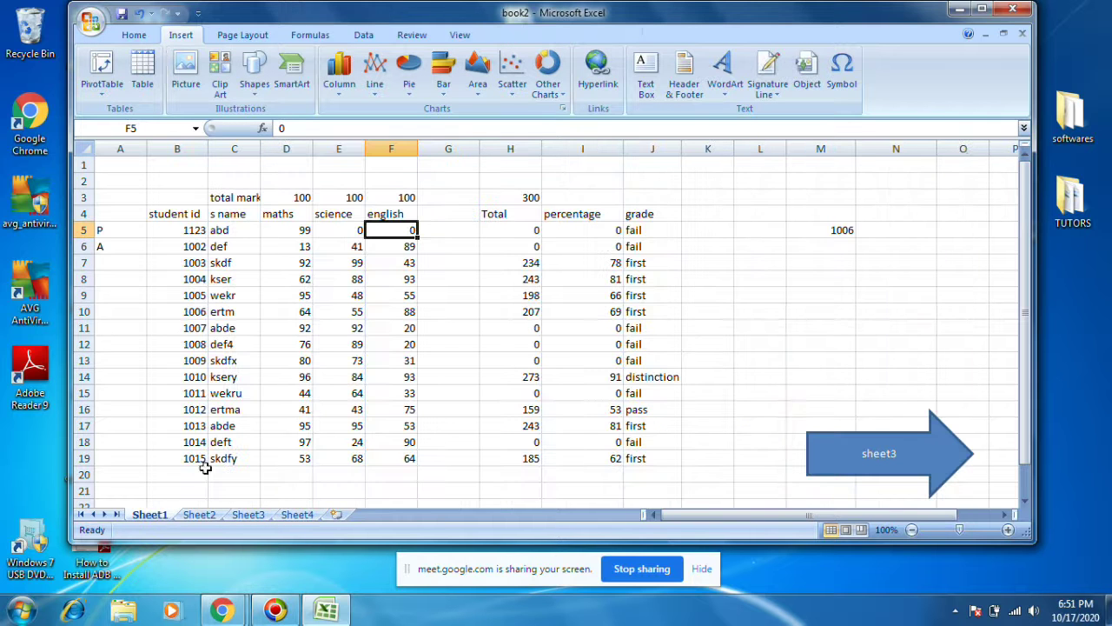
{"action": "type", "text": "1"}
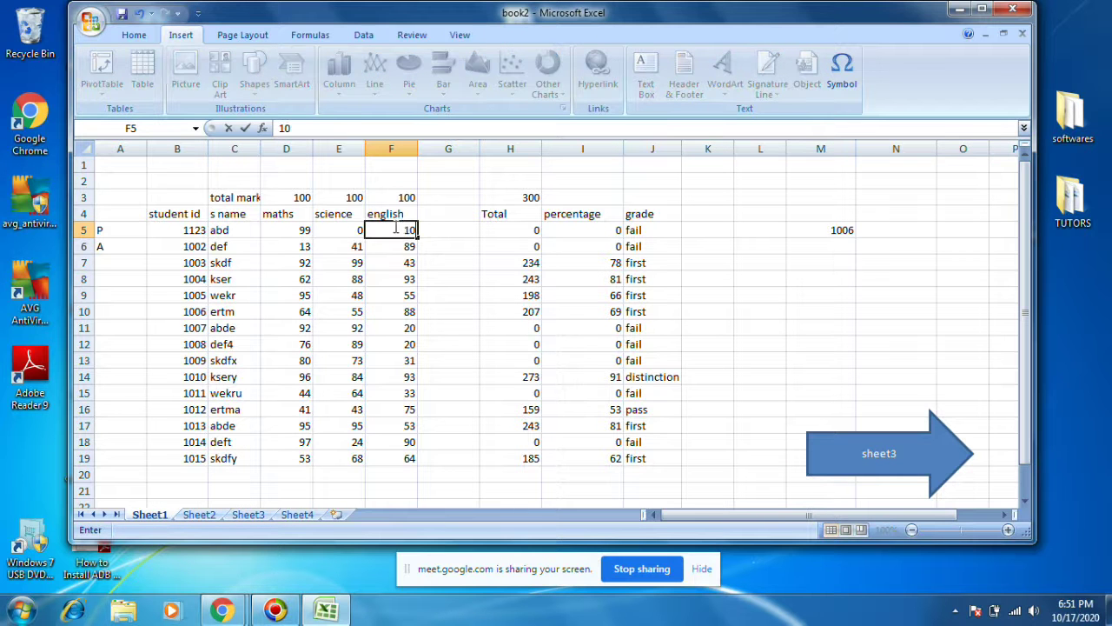
{"action": "left_click", "coordinate": [346, 227]}
{"action": "type", "text": "1"}
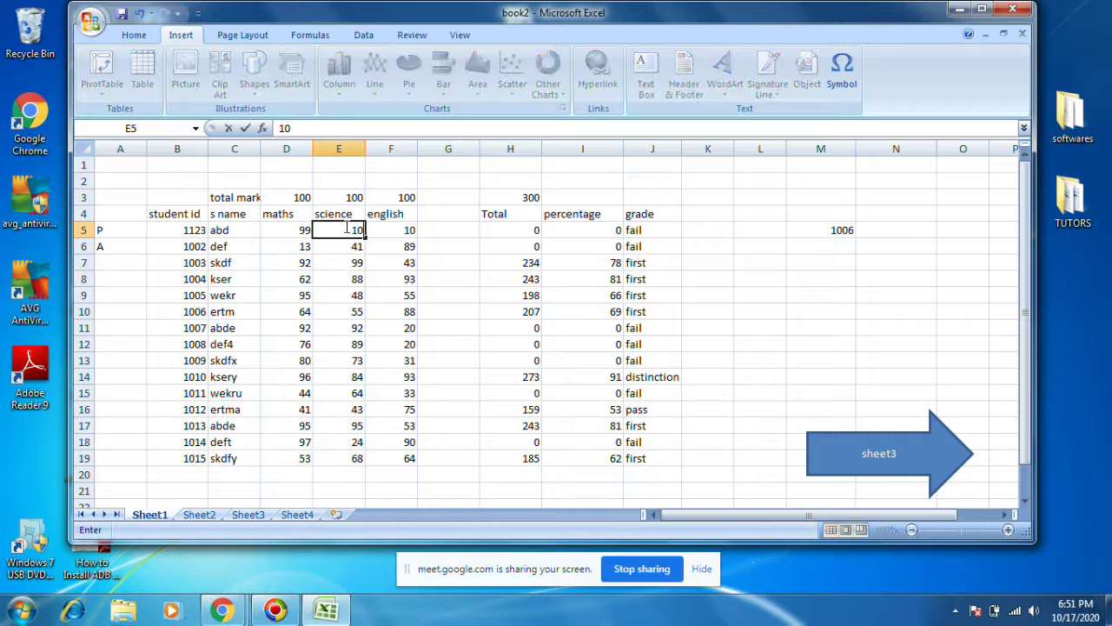
{"action": "left_click", "coordinate": [297, 515]}
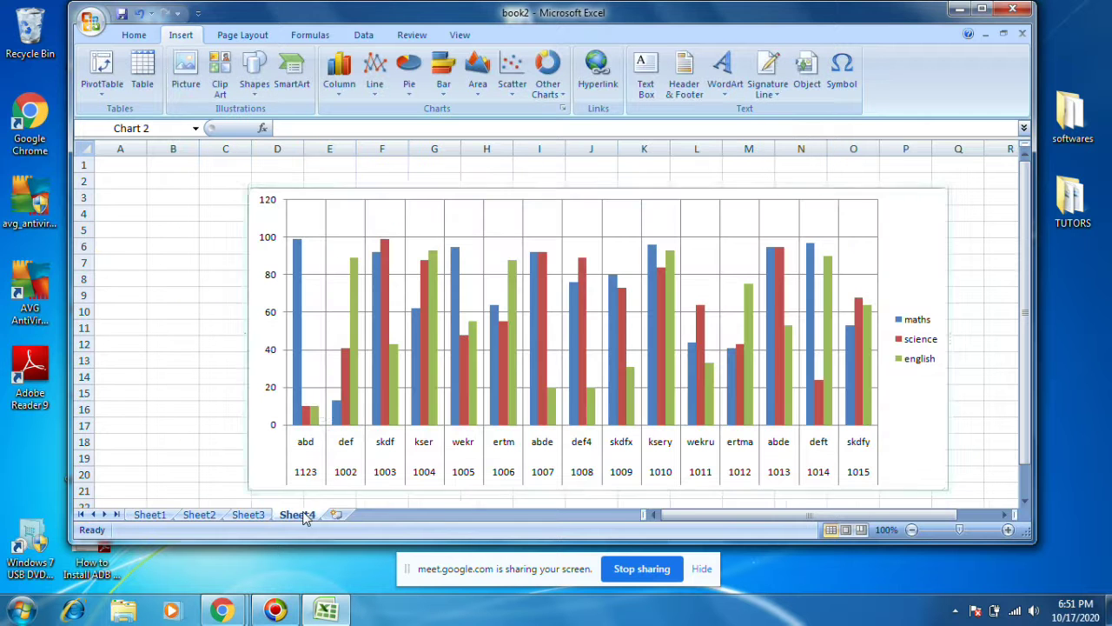
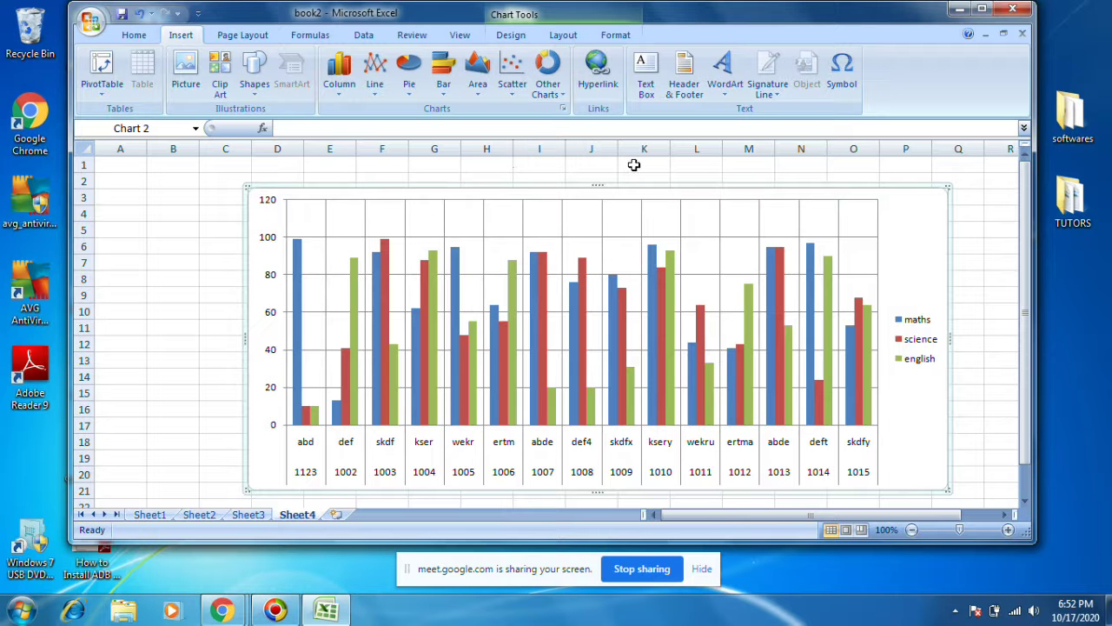
Draw a text box under the column chart around rows 24–26 and type 'gdfgdfgdf' into it.
{"action": "scroll", "coordinate": [249, 466], "scroll_direction": "down", "scroll_amount": 2}
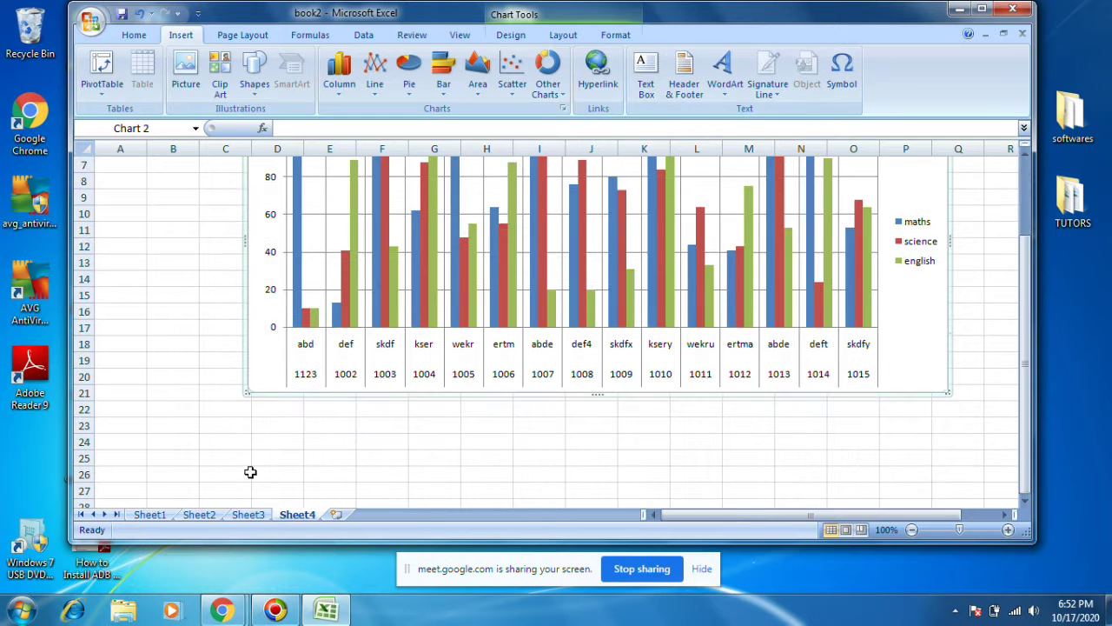
{"action": "left_click", "coordinate": [300, 460]}
{"action": "left_click", "coordinate": [646, 71]}
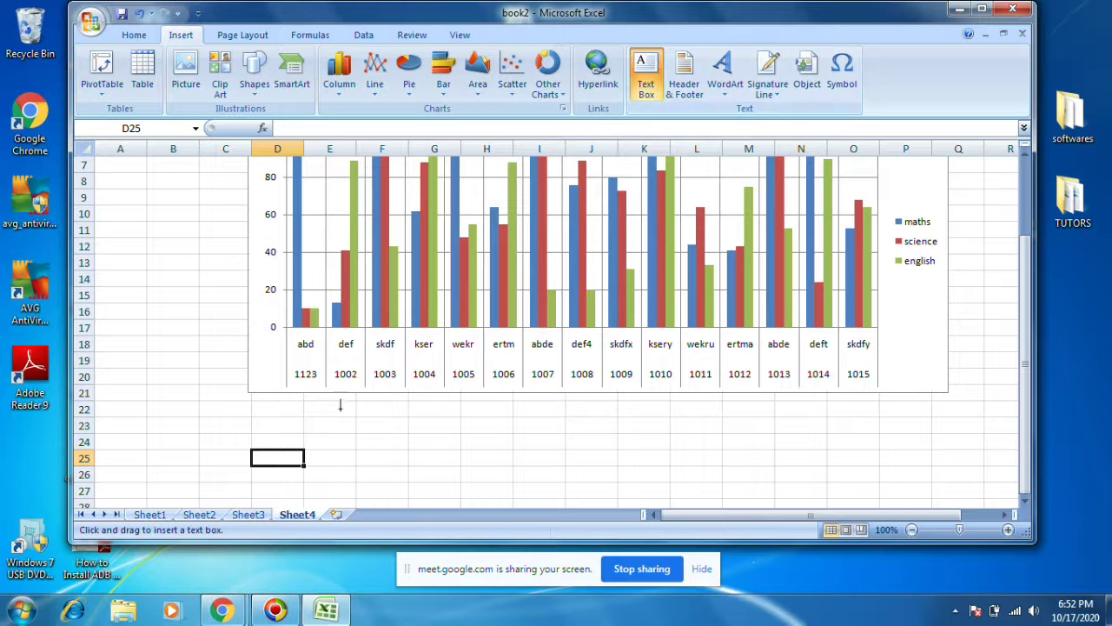
{"action": "left_click_drag", "start_coordinate": [283, 441], "coordinate": [574, 482]}
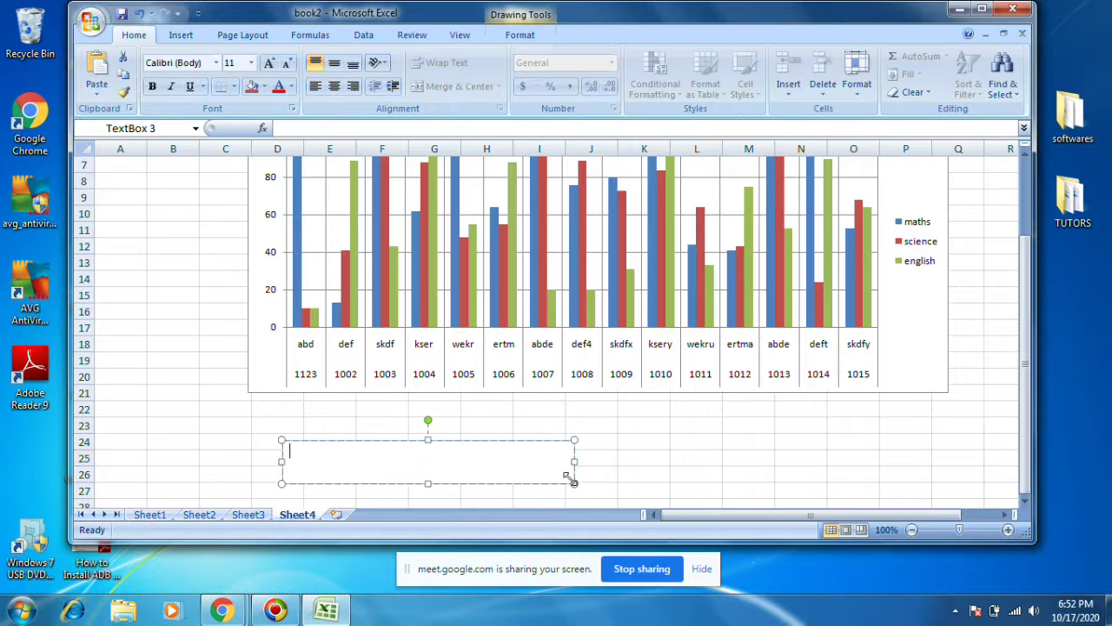
{"action": "type", "text": "dfgdfgdfgdf"}
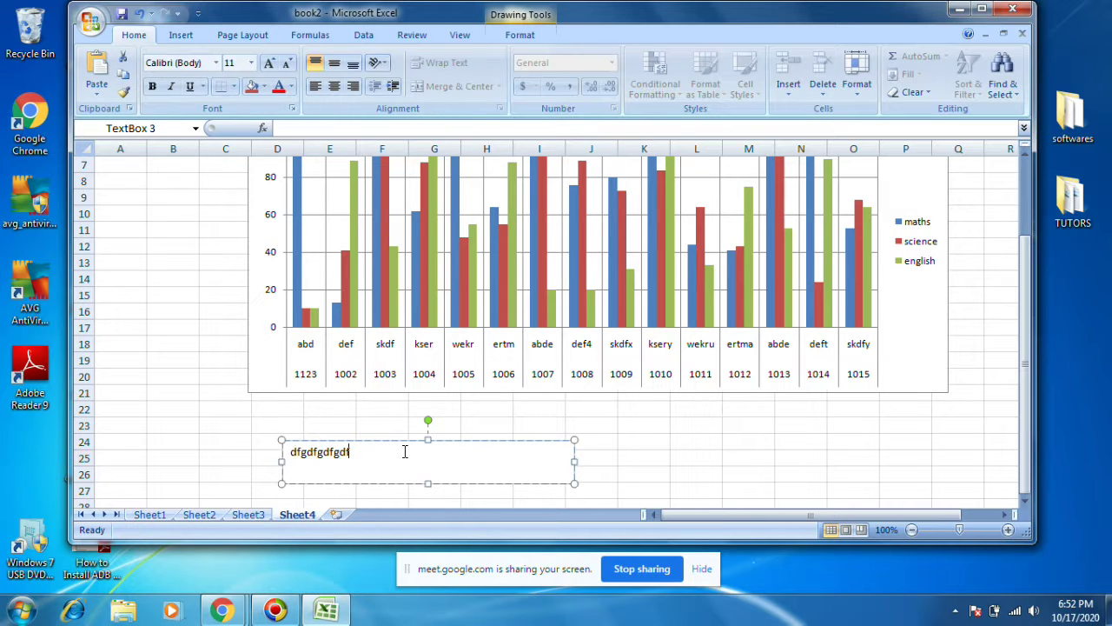
{"action": "type", "text": "gdf"}
{"action": "left_click", "coordinate": [643, 439]}
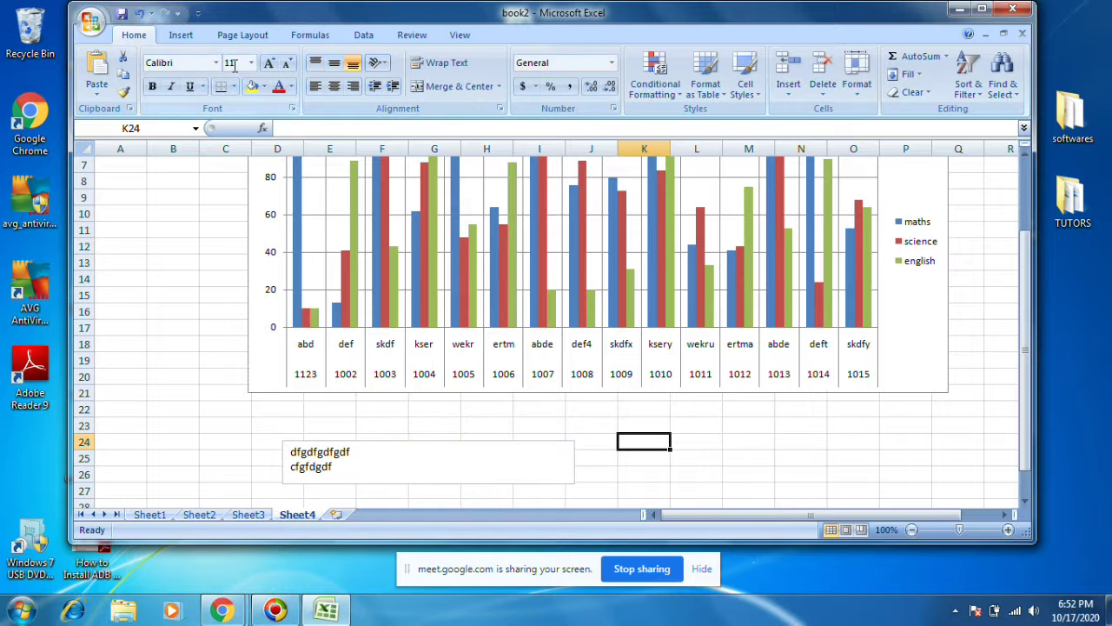
Add a page header to Sheet4 with 'ghgfhf' in the centre section.
{"action": "left_click", "coordinate": [181, 35]}
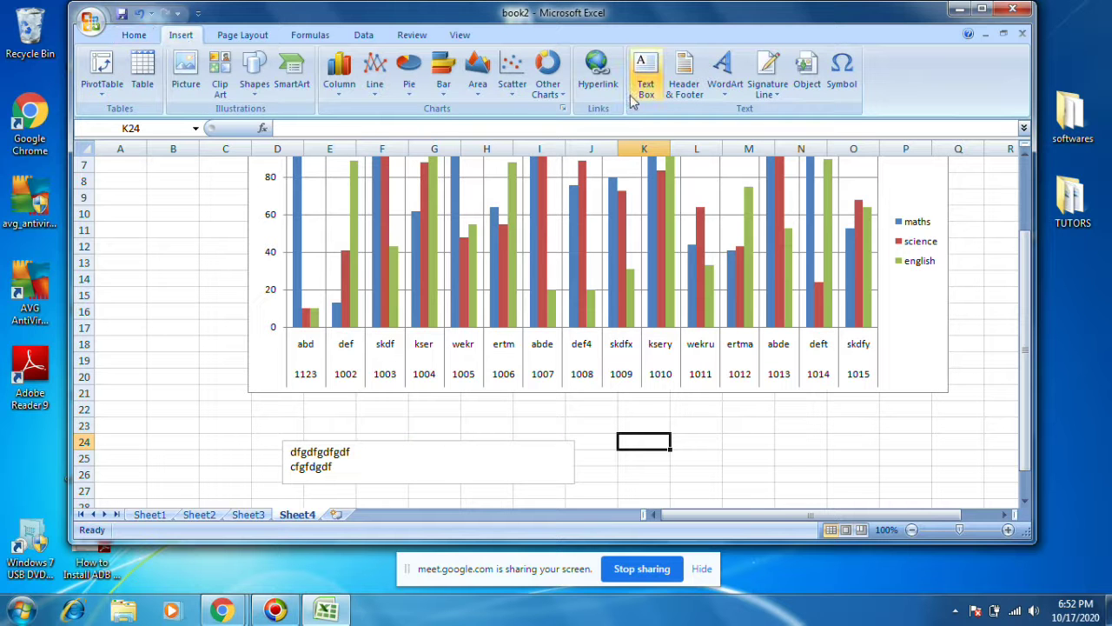
{"action": "left_click", "coordinate": [685, 78]}
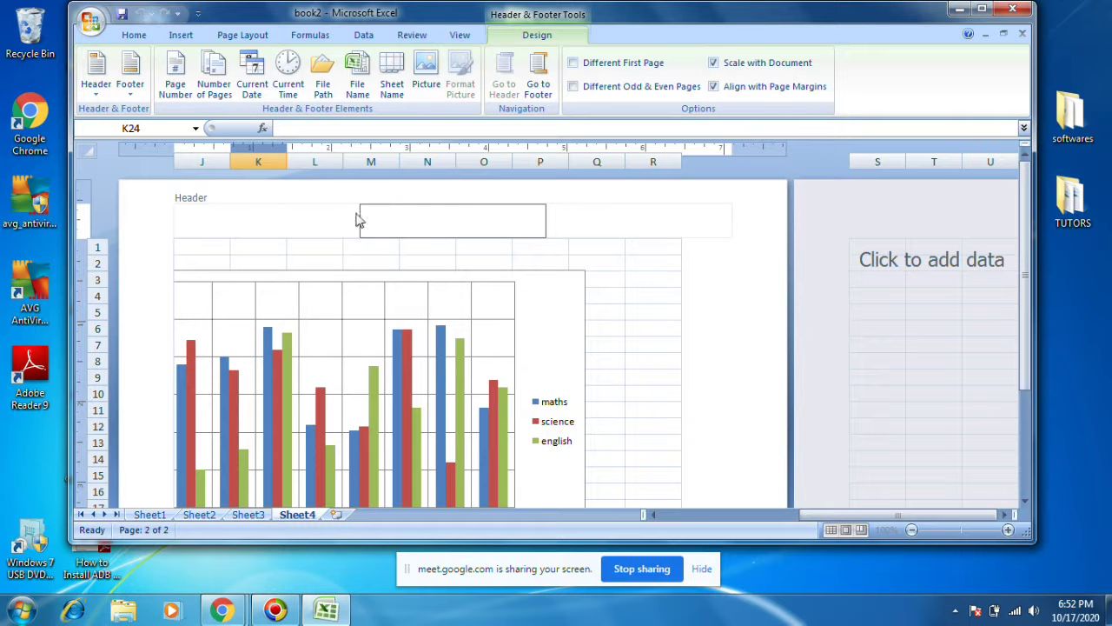
{"action": "type", "text": "fghgfhf"}
Type 'gdgdf' into the centre footer of the page.
{"action": "left_click_drag", "start_coordinate": [1026, 217], "coordinate": [1026, 320]}
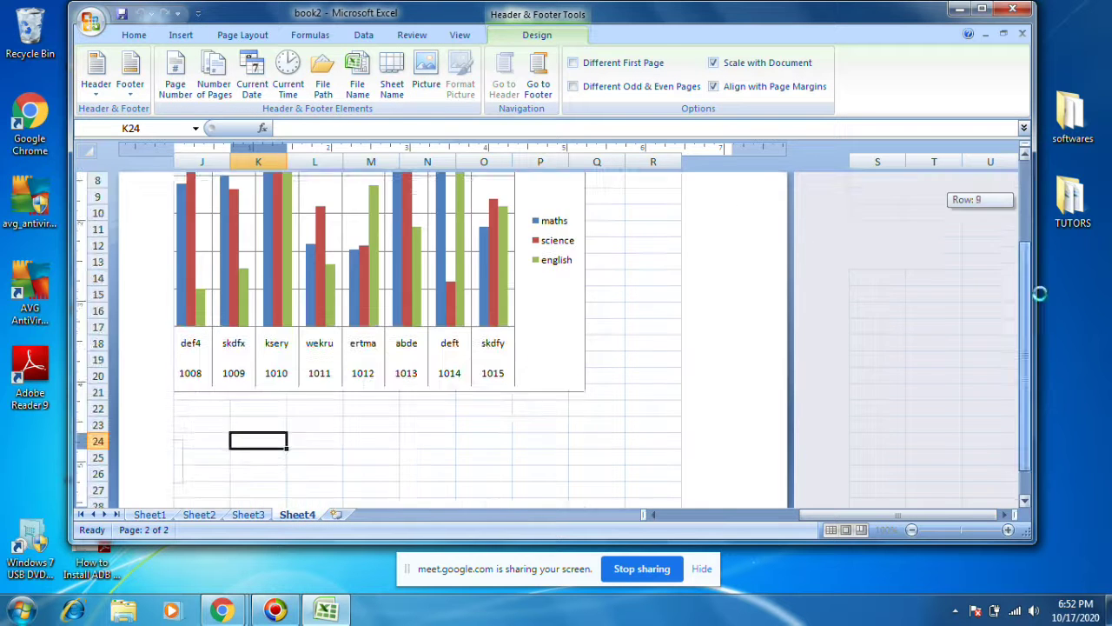
{"action": "scroll", "coordinate": [755, 359], "scroll_direction": "down", "scroll_amount": 3}
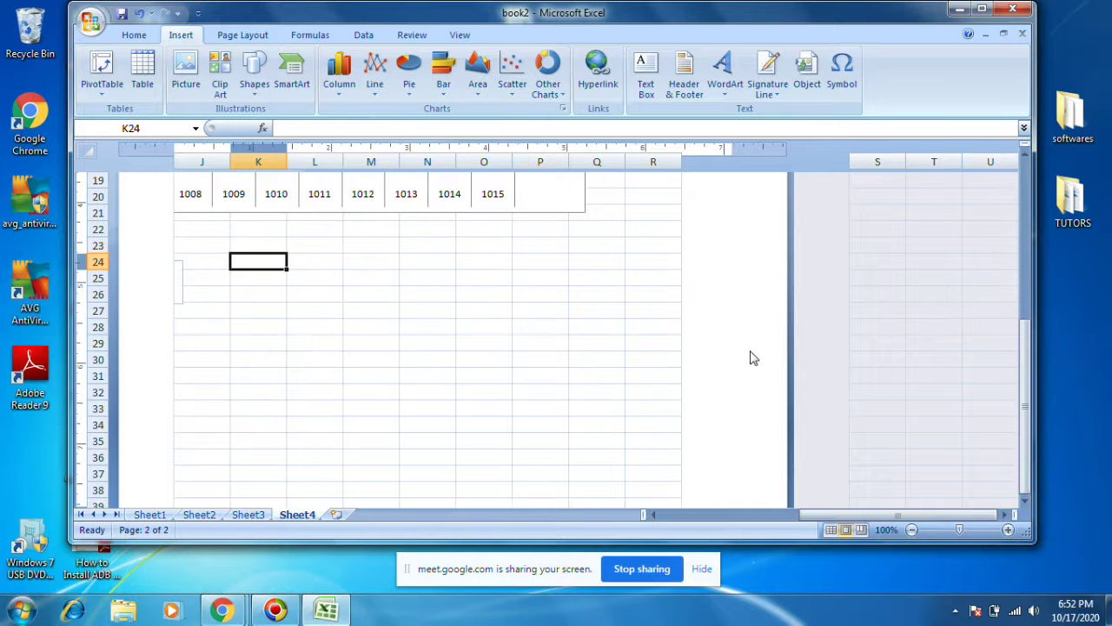
{"action": "scroll", "coordinate": [754, 359], "scroll_direction": "down", "scroll_amount": 3}
{"action": "scroll", "coordinate": [736, 353], "scroll_direction": "down", "scroll_amount": 4}
{"action": "left_click", "coordinate": [409, 323]}
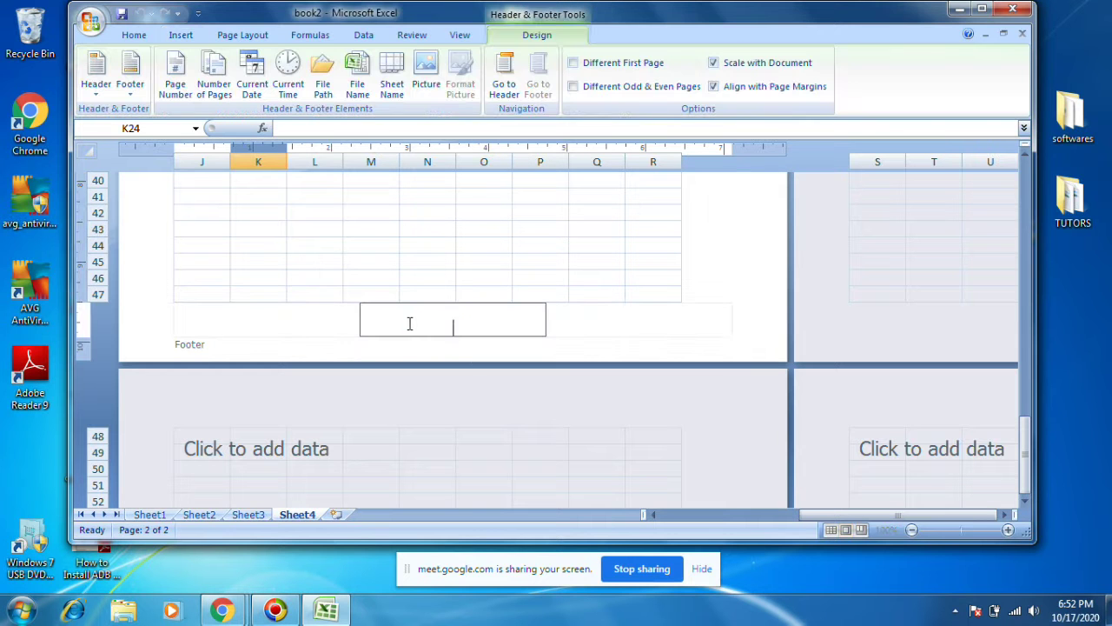
{"action": "type", "text": "xfgdgdf"}
{"action": "left_click", "coordinate": [739, 404]}
Save the workbook.
{"action": "scroll", "coordinate": [739, 404], "scroll_direction": "down", "scroll_amount": 4}
{"action": "scroll", "coordinate": [730, 397], "scroll_direction": "up", "scroll_amount": 4}
{"action": "scroll", "coordinate": [718, 387], "scroll_direction": "up", "scroll_amount": 3}
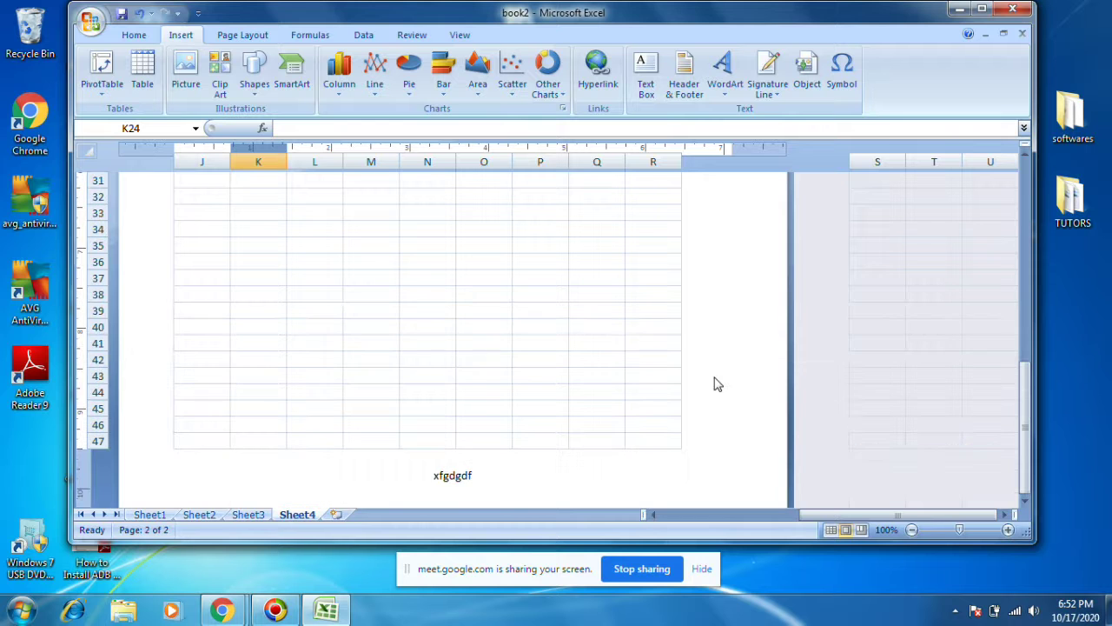
{"action": "scroll", "coordinate": [714, 384], "scroll_direction": "up", "scroll_amount": 4}
{"action": "left_click", "coordinate": [122, 13]}
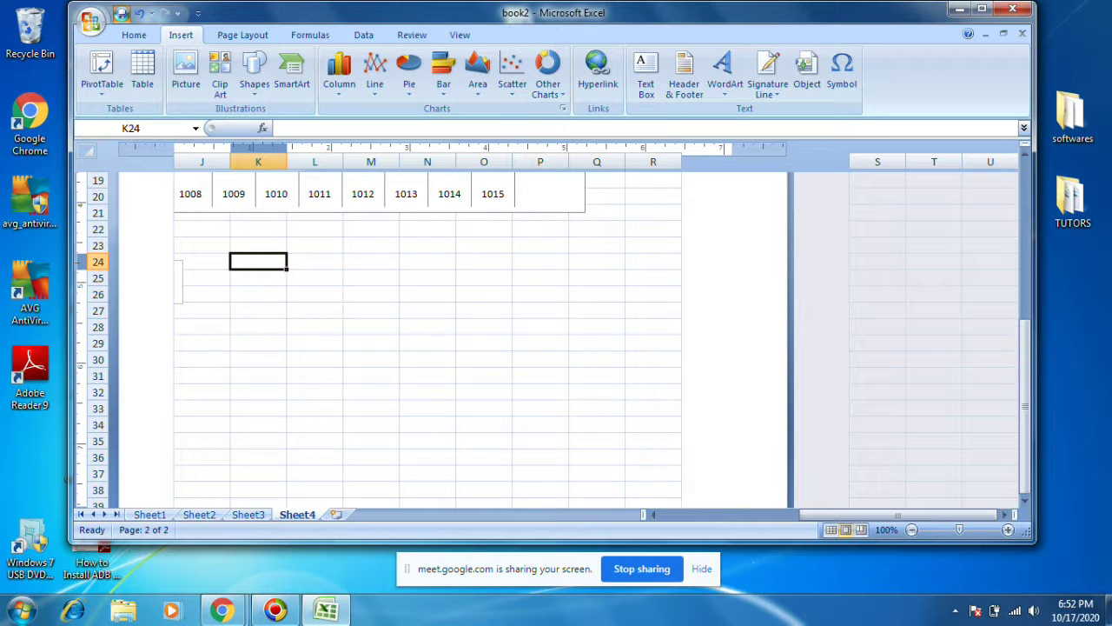
{"action": "scroll", "coordinate": [730, 365], "scroll_direction": "up", "scroll_amount": 1}
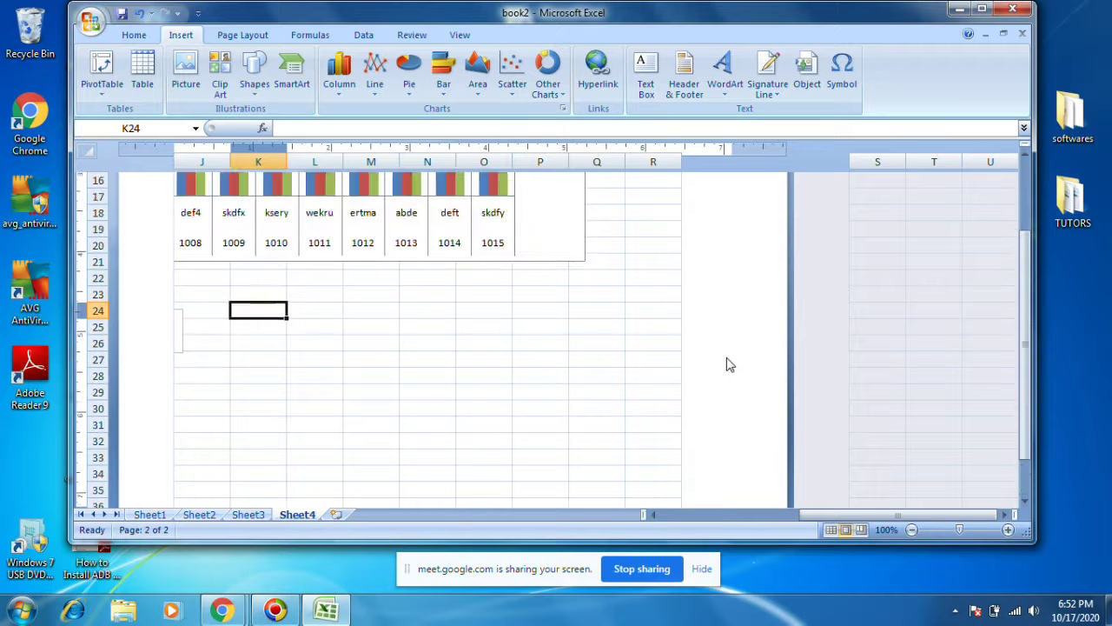
{"action": "scroll", "coordinate": [730, 365], "scroll_direction": "up", "scroll_amount": 3}
{"action": "left_click", "coordinate": [581, 313]}
{"action": "left_click", "coordinate": [641, 316]}
{"action": "scroll", "coordinate": [641, 316], "scroll_direction": "up", "scroll_amount": 2}
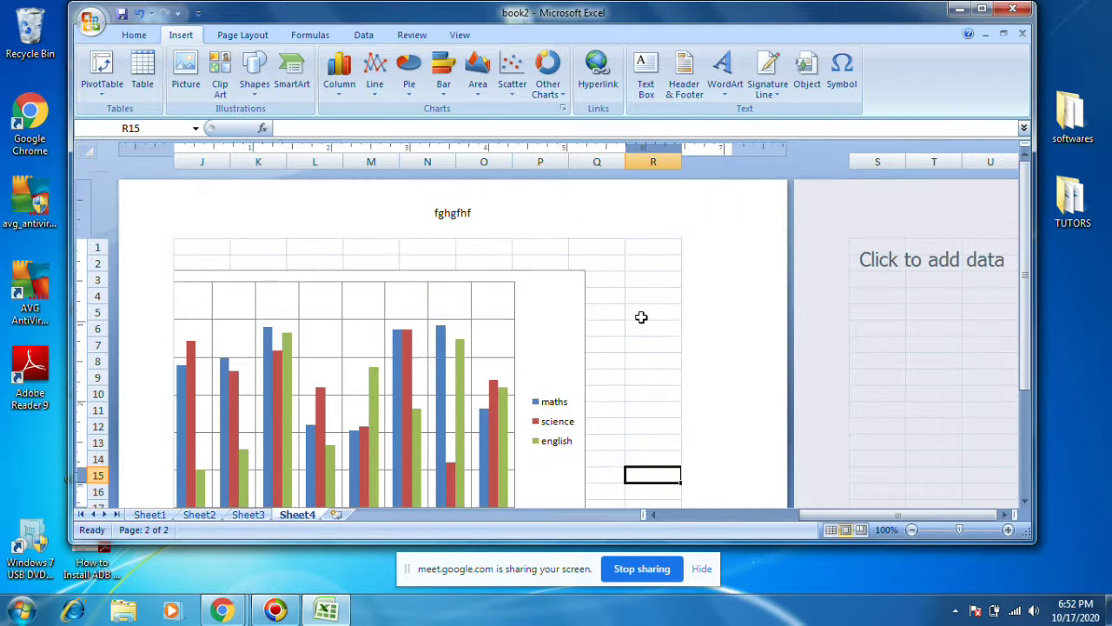
{"action": "scroll", "coordinate": [596, 342], "scroll_direction": "down", "scroll_amount": 3}
{"action": "scroll", "coordinate": [589, 343], "scroll_direction": "down", "scroll_amount": 7}
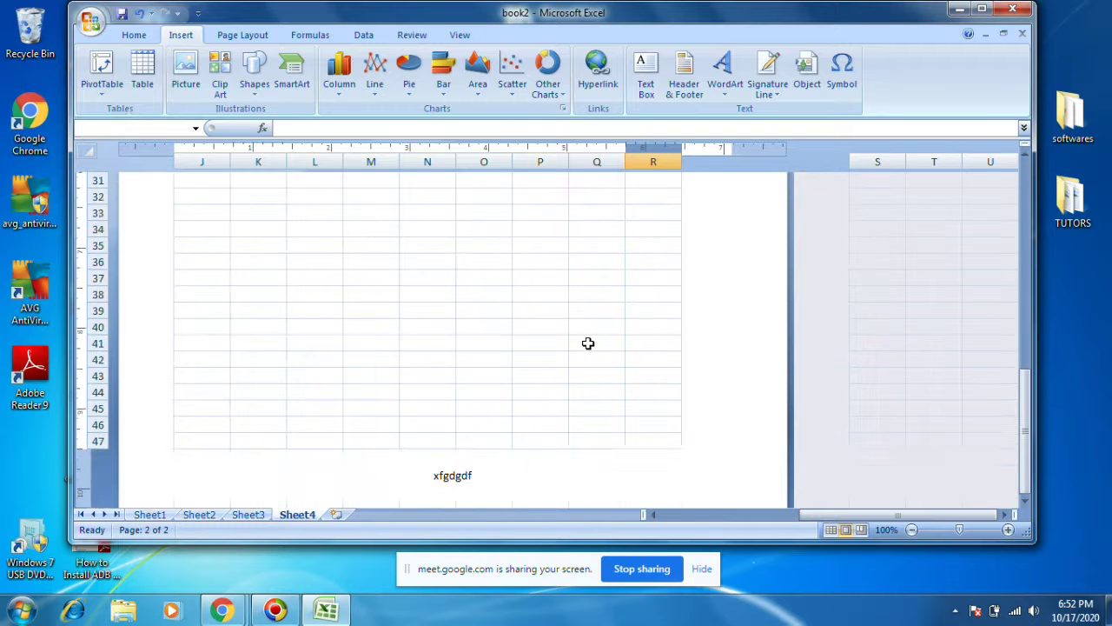
{"action": "scroll", "coordinate": [588, 343], "scroll_direction": "down", "scroll_amount": 2}
{"action": "scroll", "coordinate": [455, 432], "scroll_direction": "down", "scroll_amount": 3}
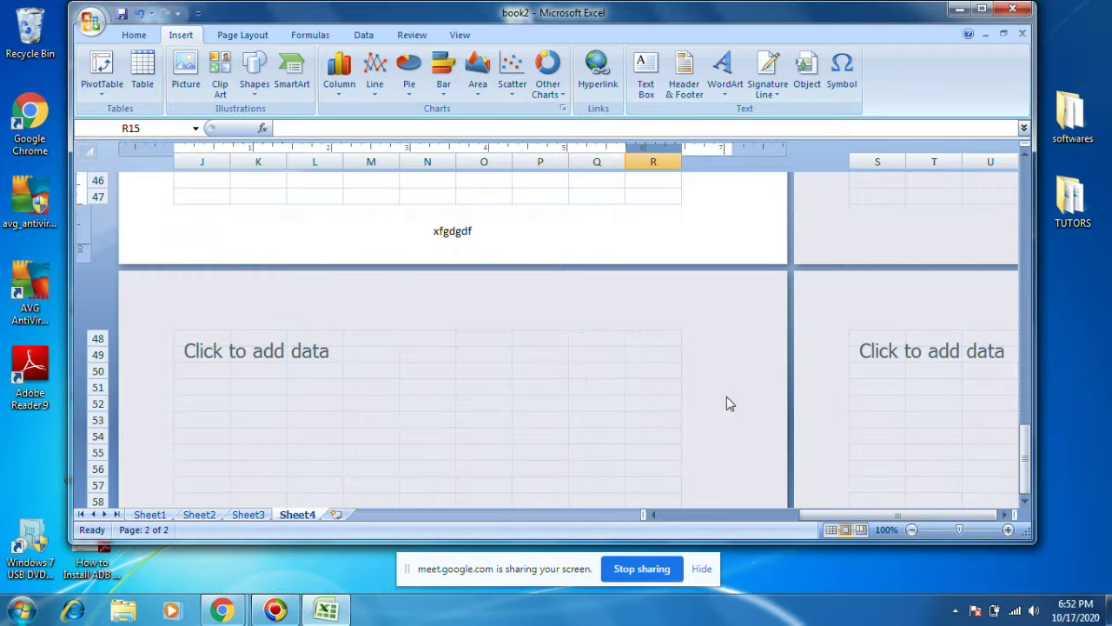
{"action": "left_click", "coordinate": [577, 401]}
{"action": "scroll", "coordinate": [536, 371], "scroll_direction": "down", "scroll_amount": 3}
{"action": "scroll", "coordinate": [536, 371], "scroll_direction": "down", "scroll_amount": 3}
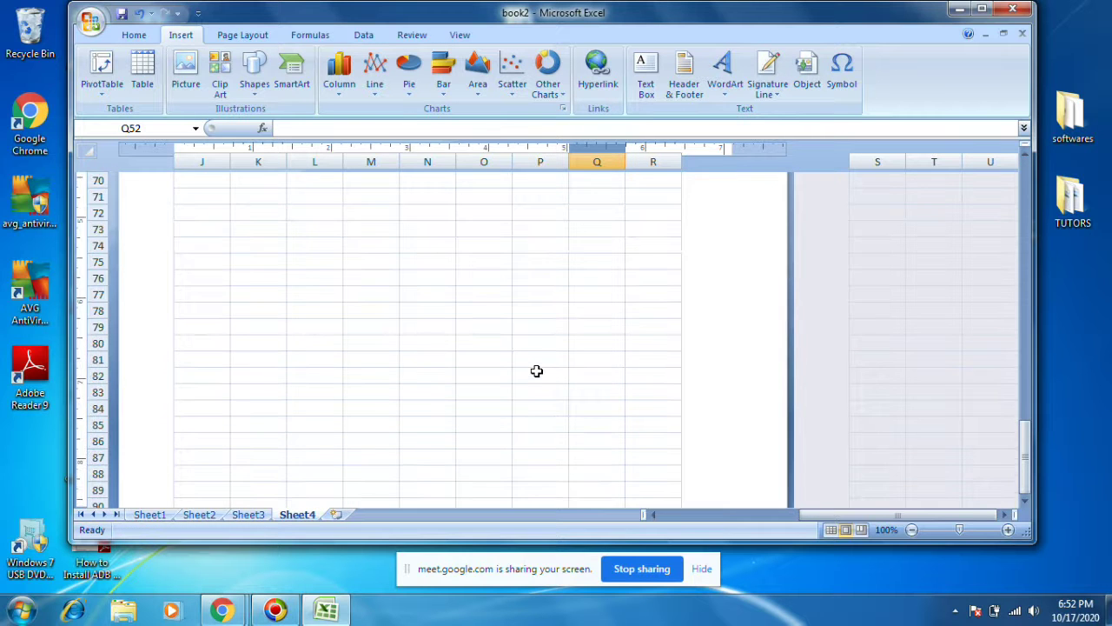
{"action": "scroll", "coordinate": [537, 372], "scroll_direction": "down", "scroll_amount": 9}
{"action": "scroll", "coordinate": [492, 370], "scroll_direction": "down", "scroll_amount": 4}
{"action": "scroll", "coordinate": [492, 370], "scroll_direction": "down", "scroll_amount": 4}
{"action": "scroll", "coordinate": [508, 377], "scroll_direction": "down", "scroll_amount": 5}
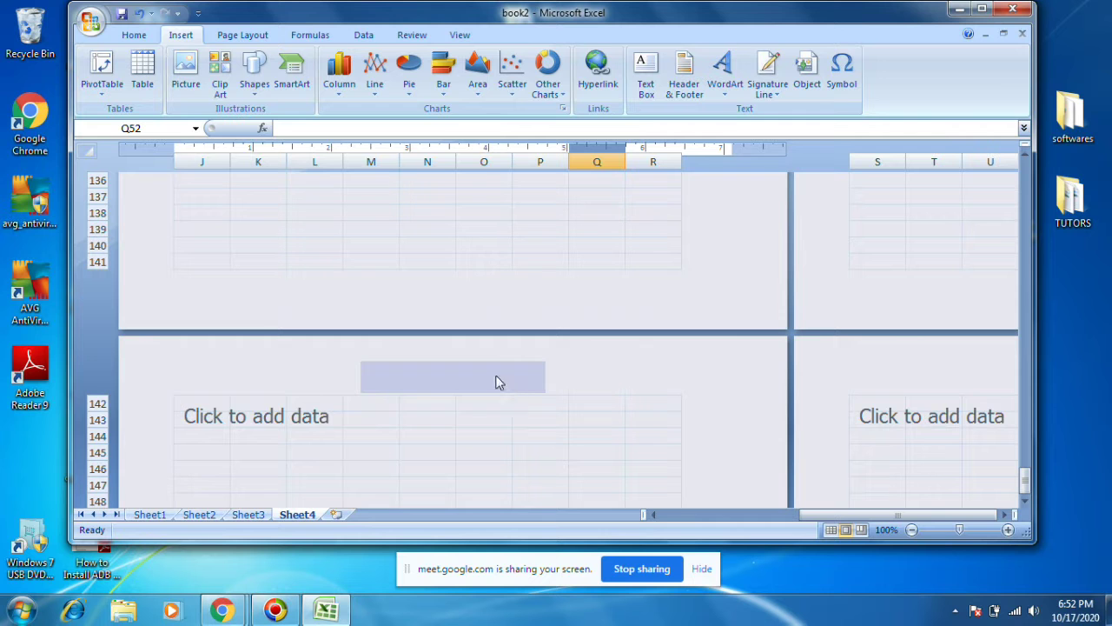
{"action": "left_click", "coordinate": [461, 435]}
{"action": "scroll", "coordinate": [484, 266], "scroll_direction": "up", "scroll_amount": 2}
{"action": "left_click", "coordinate": [484, 265]}
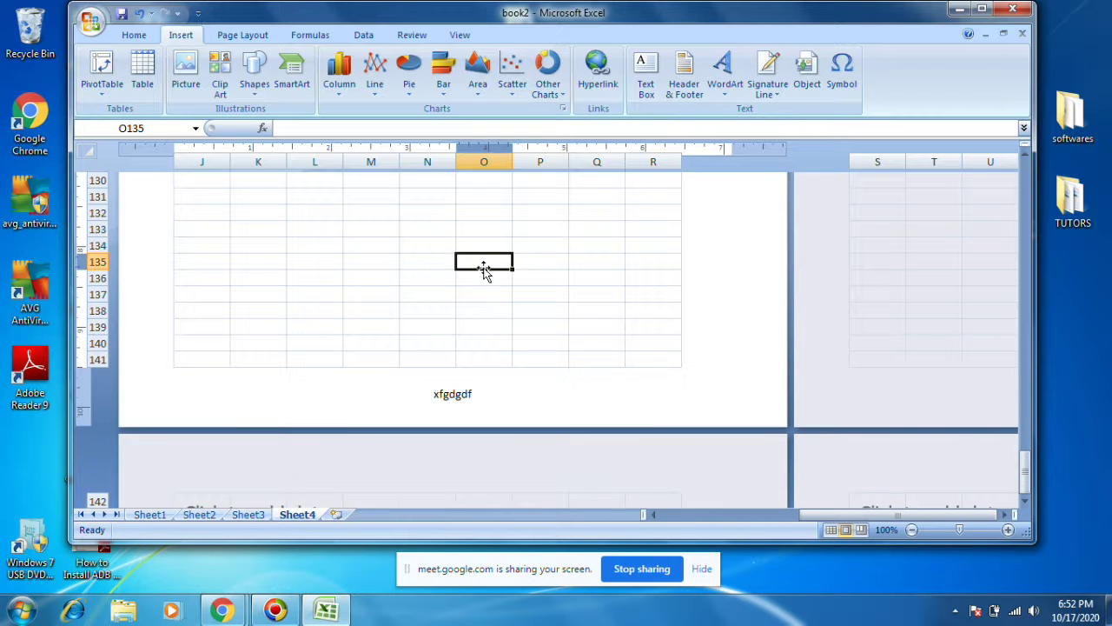
{"action": "scroll", "coordinate": [484, 267], "scroll_direction": "up", "scroll_amount": 6}
{"action": "scroll", "coordinate": [484, 272], "scroll_direction": "up", "scroll_amount": 5}
{"action": "scroll", "coordinate": [504, 252], "scroll_direction": "up", "scroll_amount": 6}
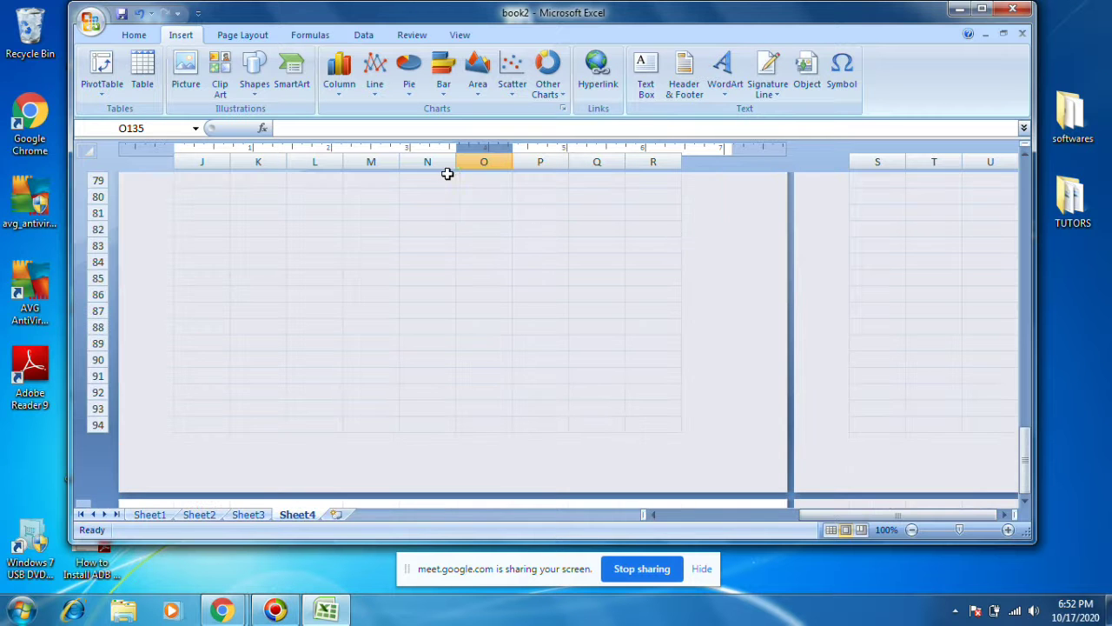
Delete Sheet4 permanently, then select cell K21 on the remaining Sheet3.
{"action": "left_click", "coordinate": [685, 71]}
{"action": "left_click", "coordinate": [611, 223]}
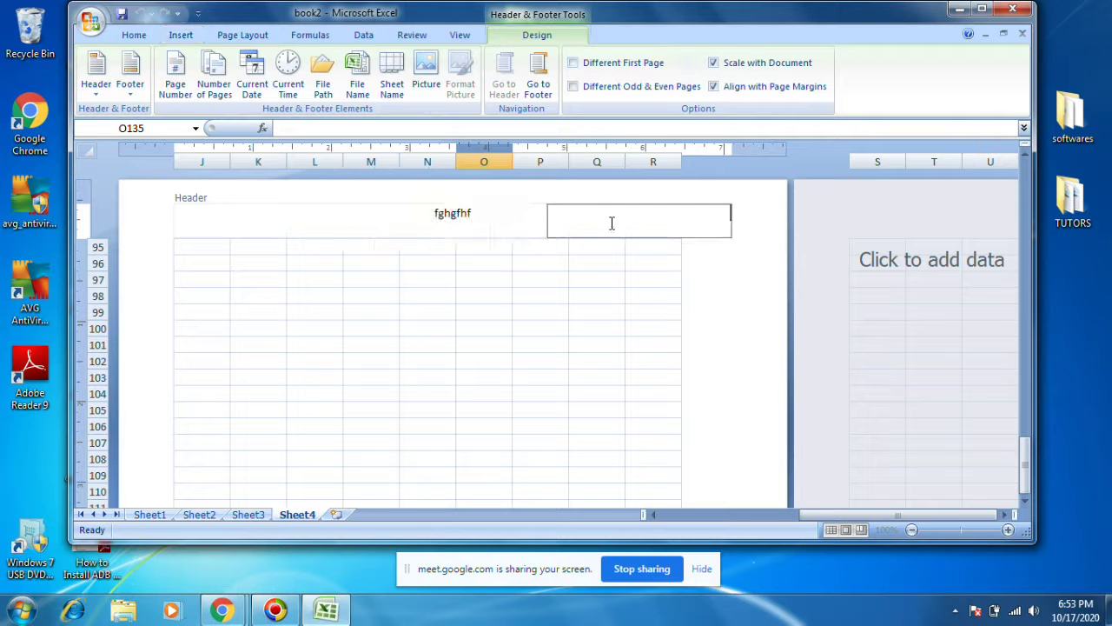
{"action": "right_click", "coordinate": [294, 516]}
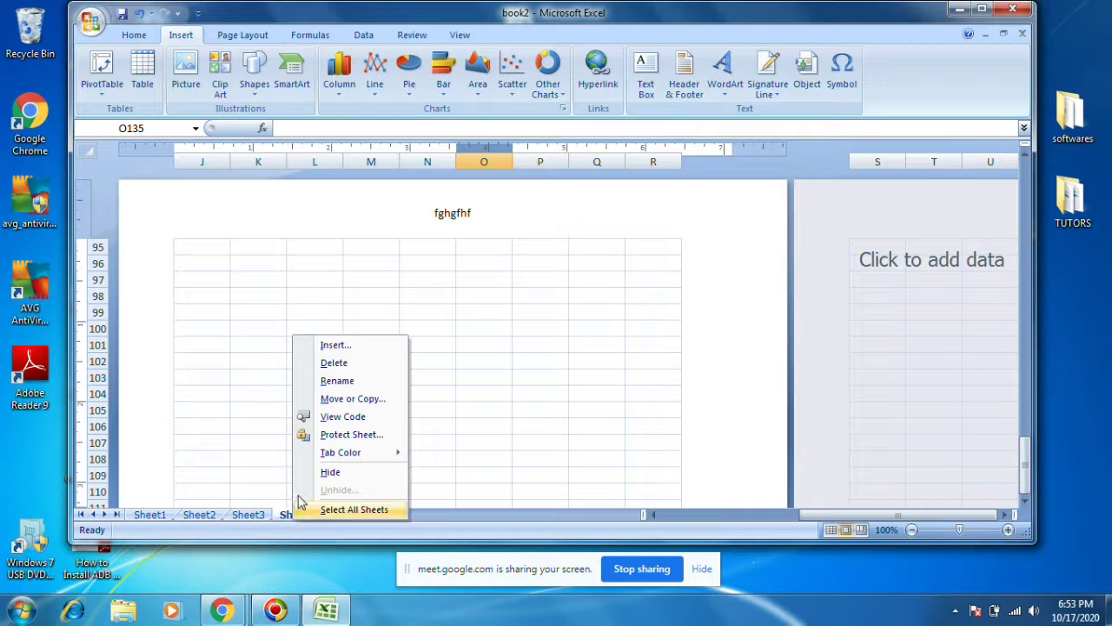
{"action": "left_click", "coordinate": [336, 363]}
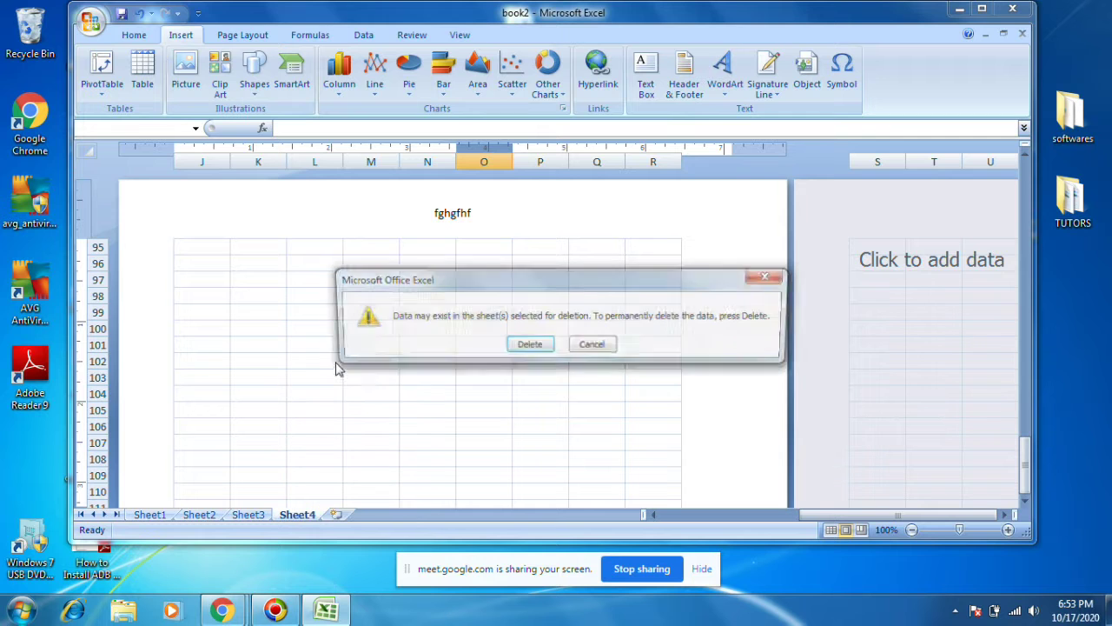
{"action": "left_click", "coordinate": [515, 344]}
{"action": "left_click", "coordinate": [661, 346]}
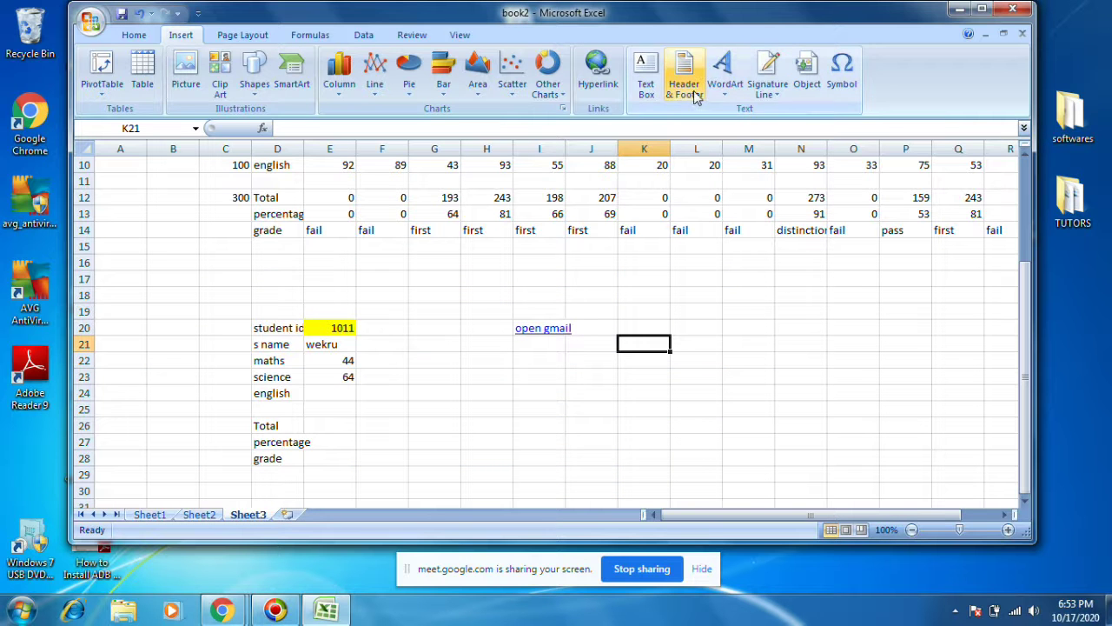
Follow the 'open gmail' link in I20, cancel Word's abc.docx password prompt, and close Word.
{"action": "left_click", "coordinate": [519, 327]}
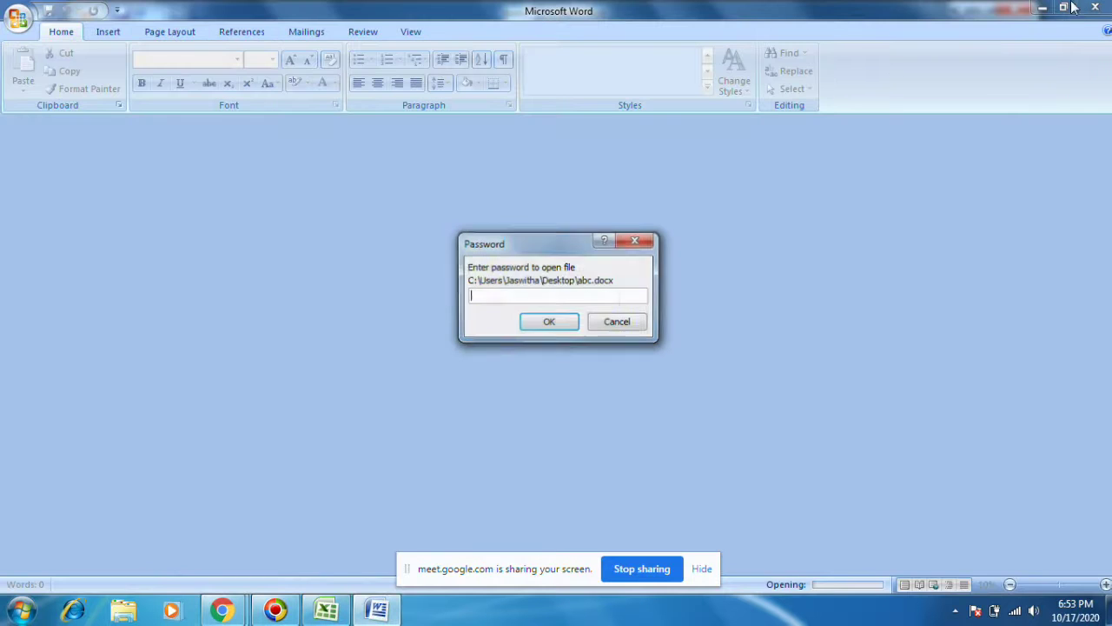
{"action": "left_click", "coordinate": [622, 319]}
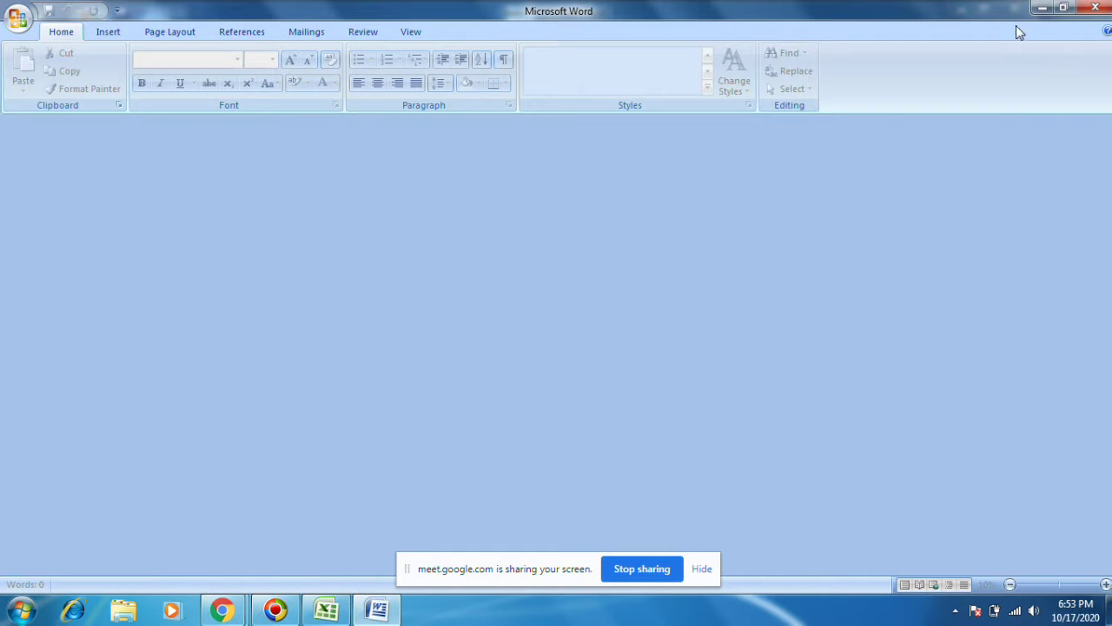
{"action": "left_click", "coordinate": [1093, 7]}
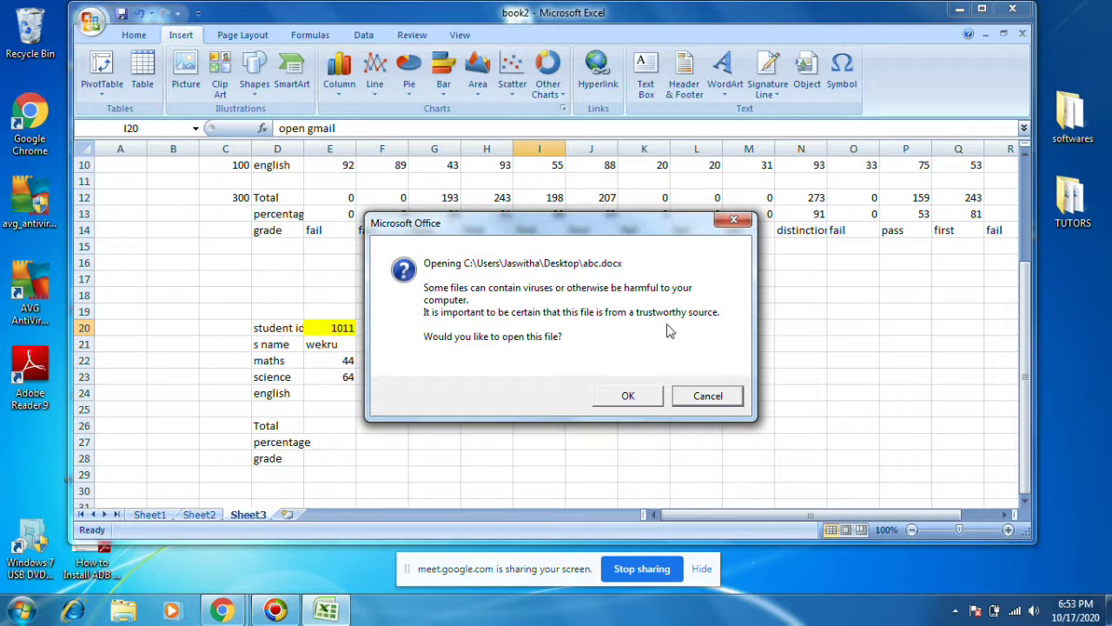
Decline opening abc.docx and insert an orange outlined WordArt near D20, moving it right and down.
{"action": "left_click", "coordinate": [702, 396]}
{"action": "left_click", "coordinate": [280, 327]}
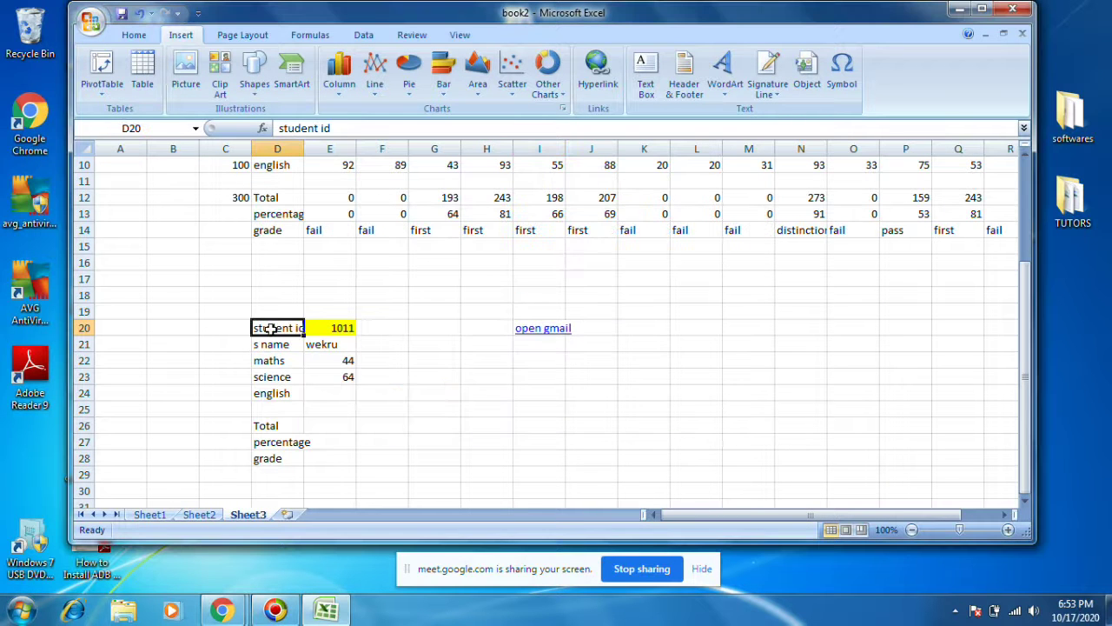
{"action": "left_click", "coordinate": [718, 92]}
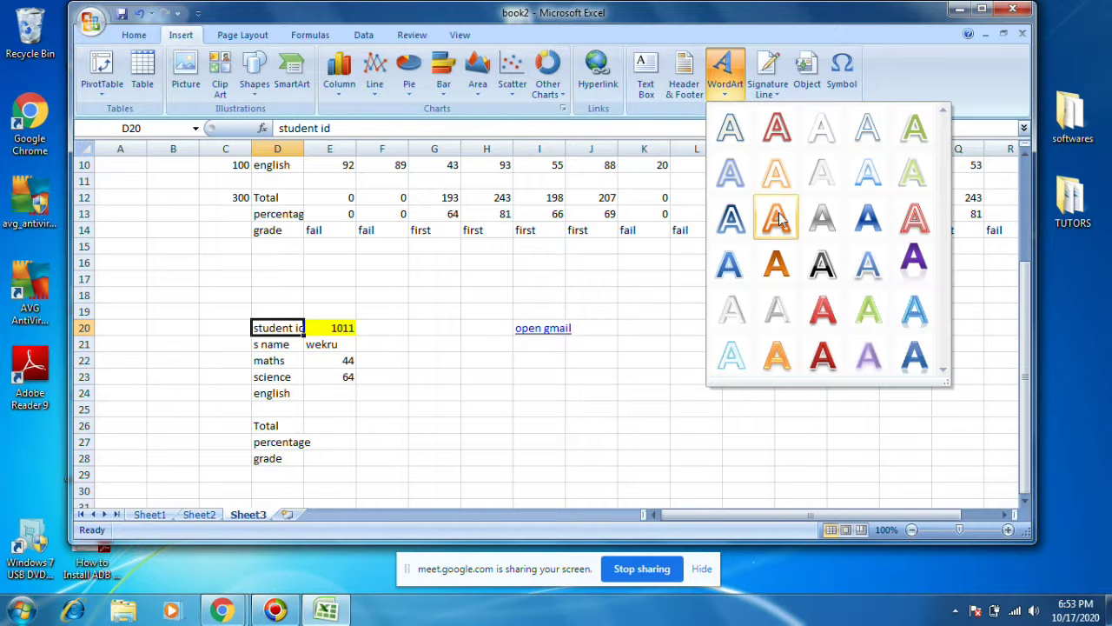
{"action": "left_click", "coordinate": [776, 220]}
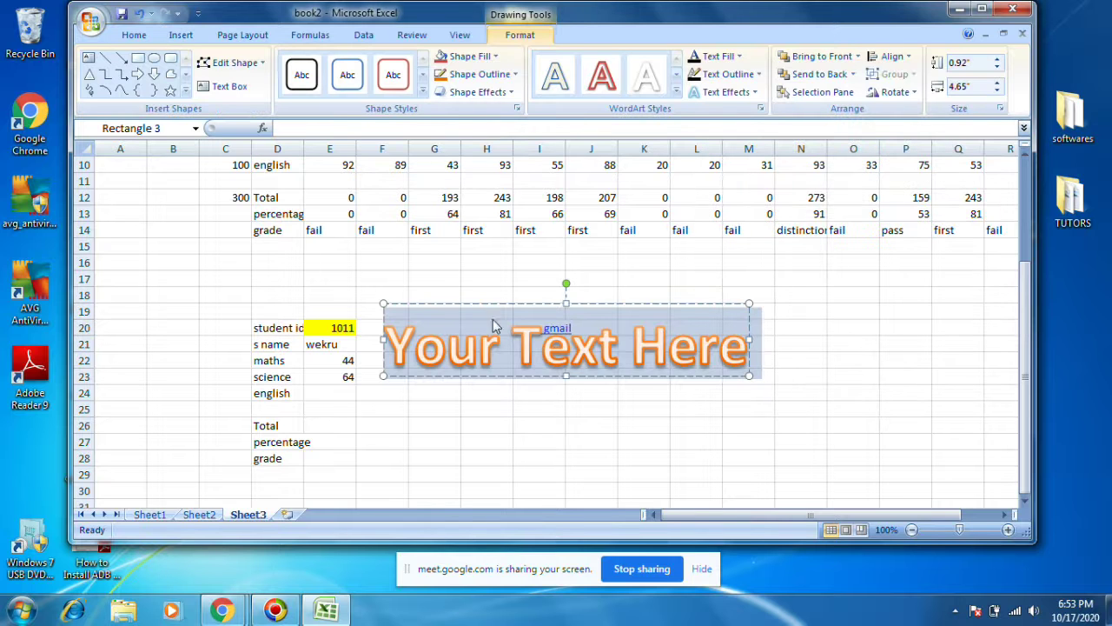
{"action": "left_click_drag", "start_coordinate": [490, 305], "coordinate": [635, 338]}
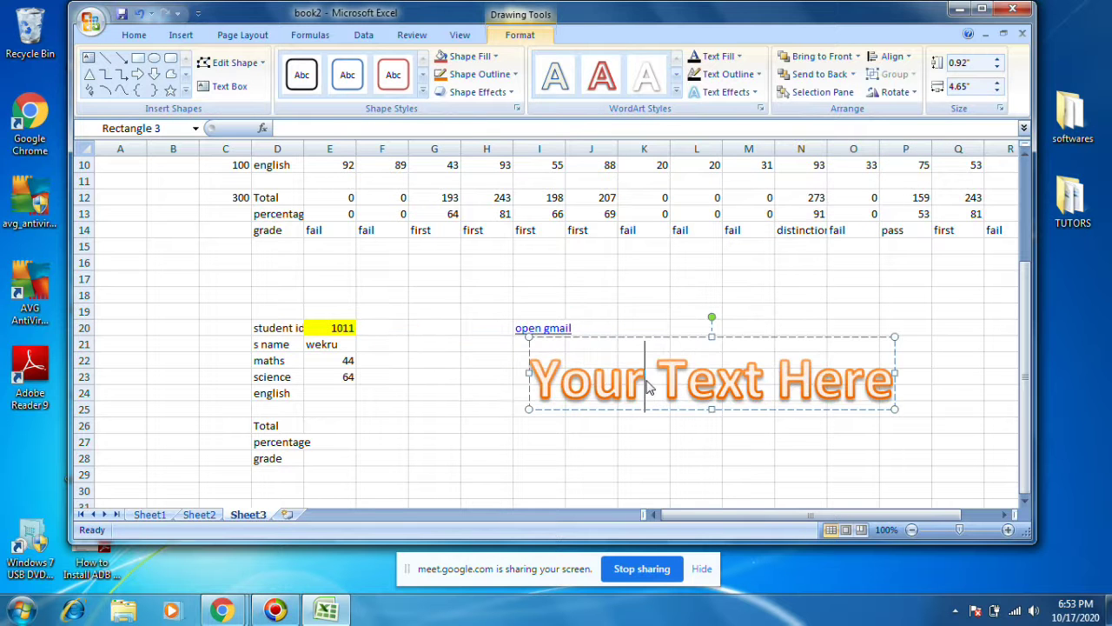
{"action": "type", "text": "sdfsdf"}
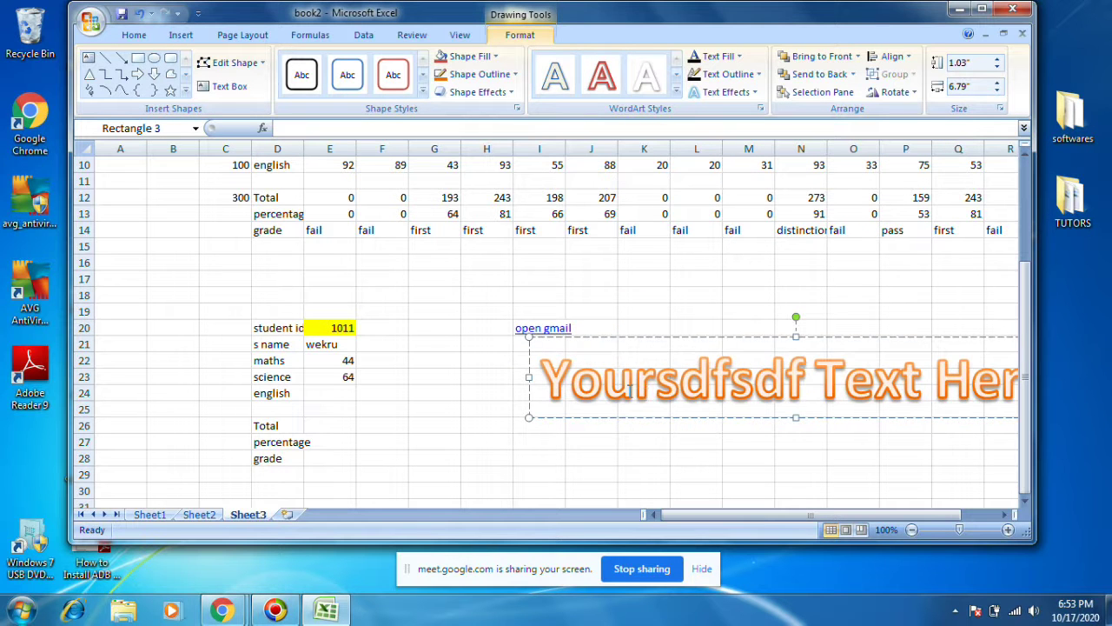
Change the WordArt text to 'history', move it further right, then delete it.
{"action": "key", "text": "ctrl+a"}
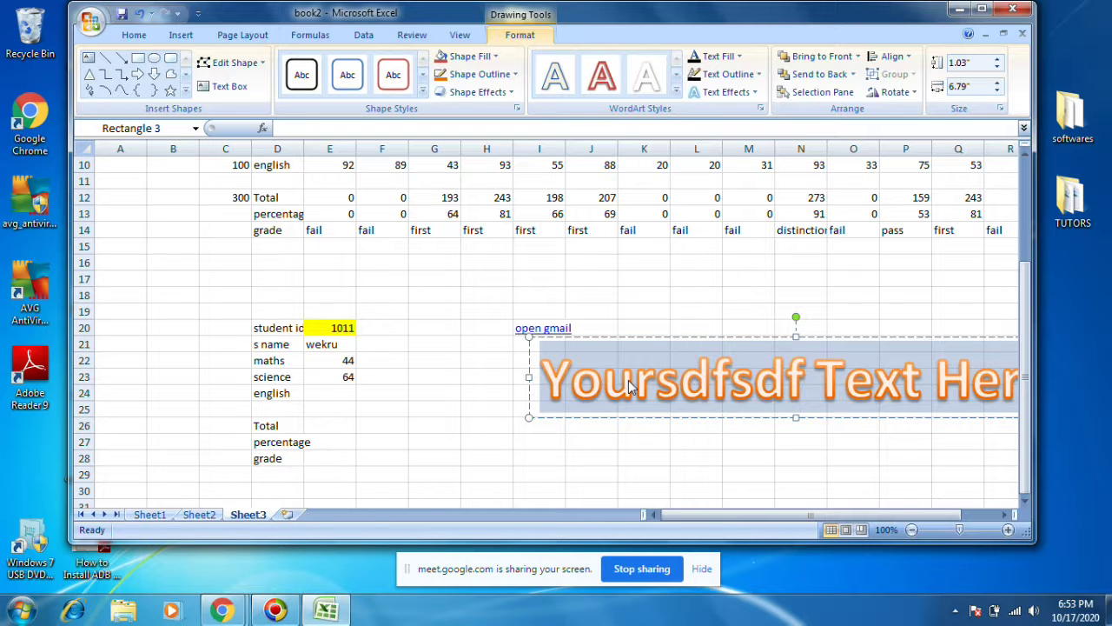
{"action": "type", "text": "history"}
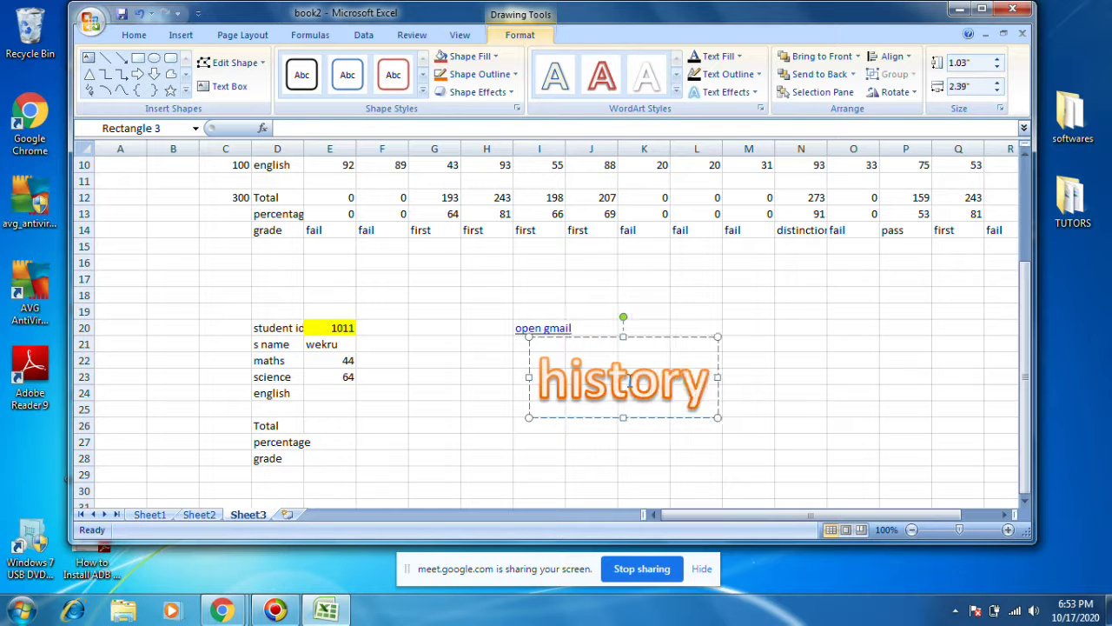
{"action": "left_click", "coordinate": [860, 330]}
{"action": "left_click", "coordinate": [611, 358]}
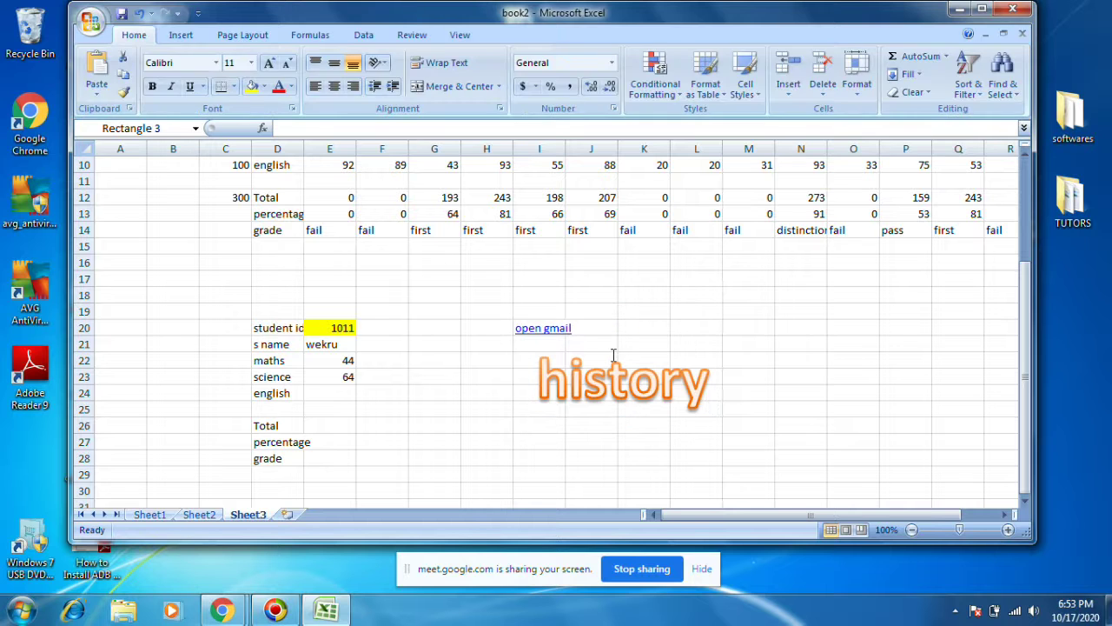
{"action": "left_click_drag", "start_coordinate": [607, 338], "coordinate": [848, 343]}
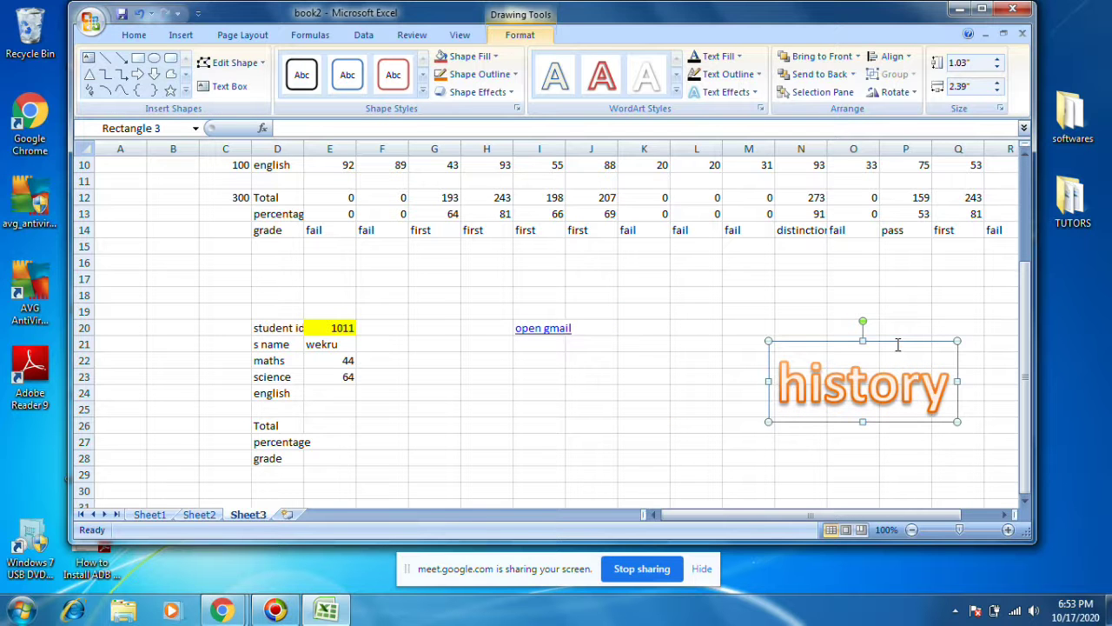
{"action": "key", "text": "Delete"}
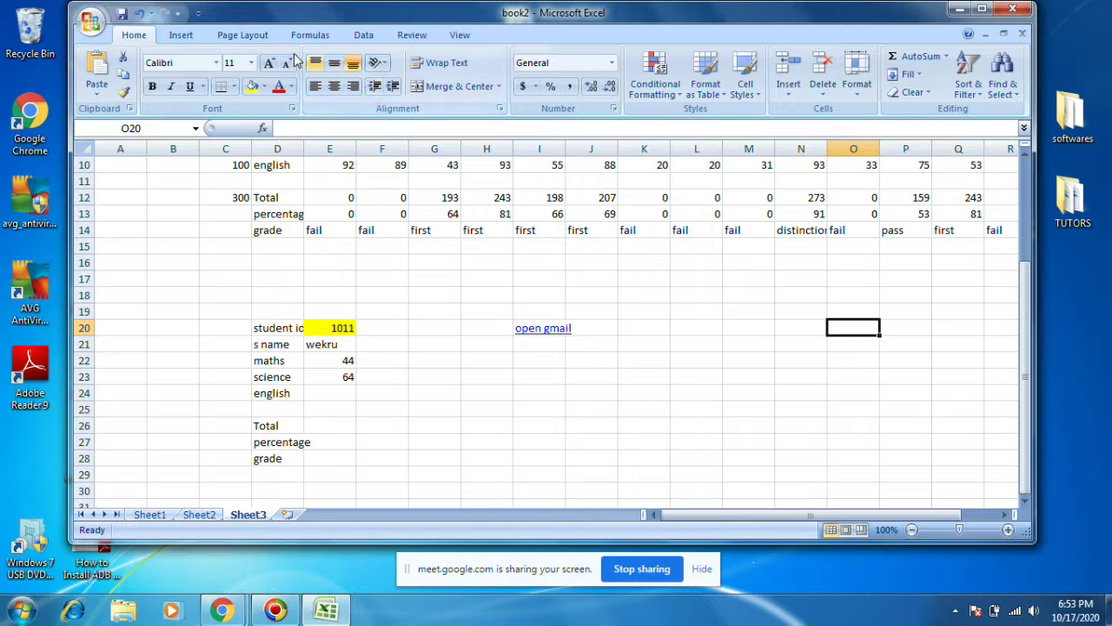
{"action": "left_click", "coordinate": [181, 34]}
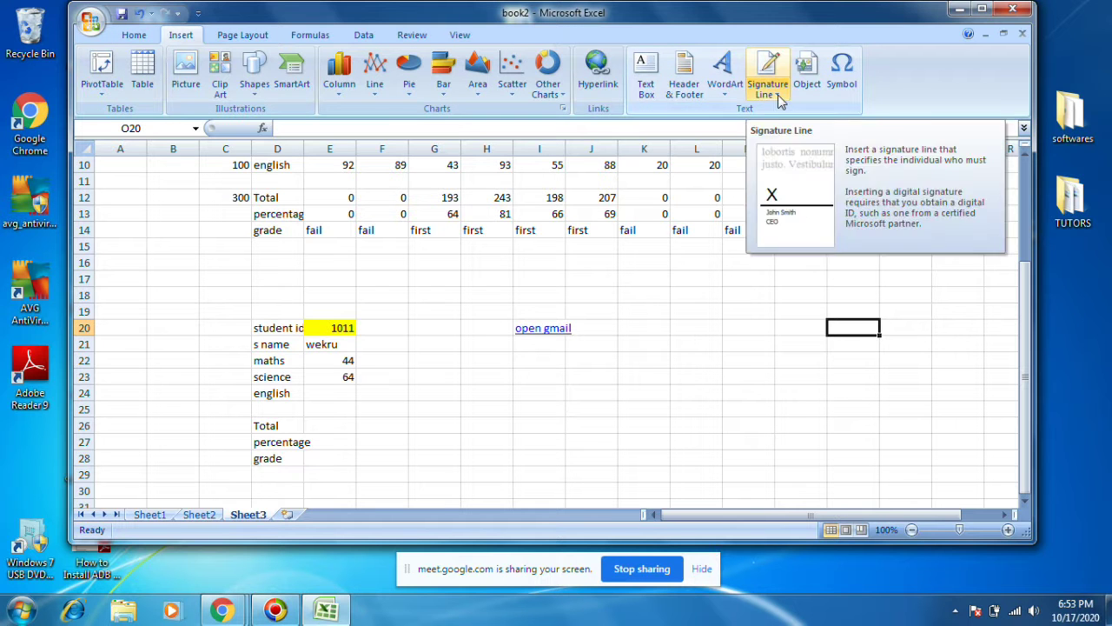
{"action": "left_click", "coordinate": [778, 96]}
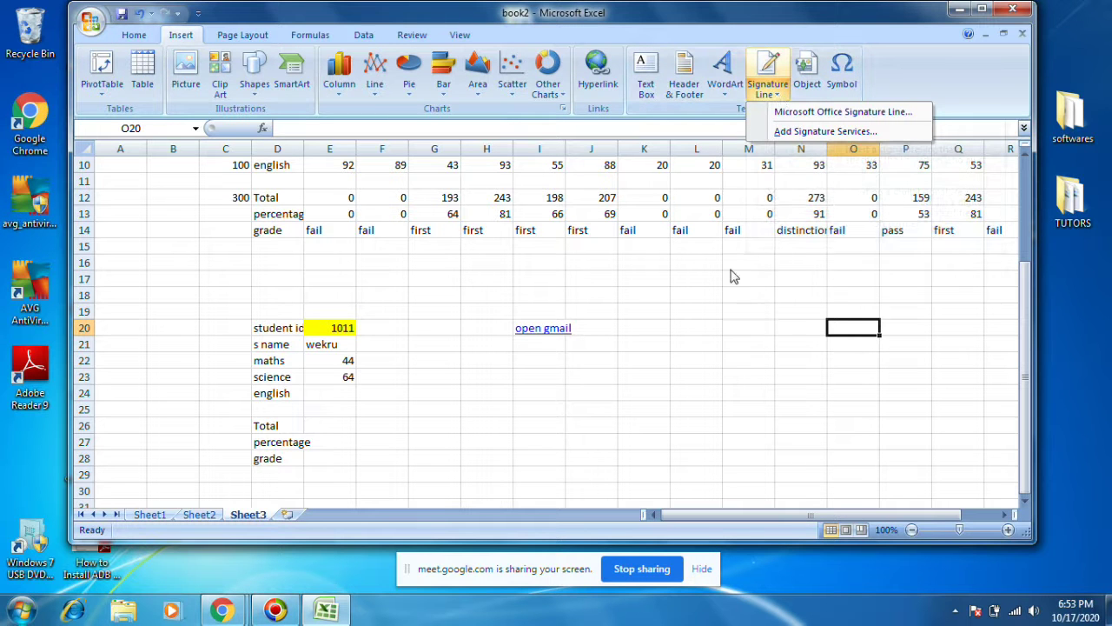
{"action": "left_click", "coordinate": [825, 111]}
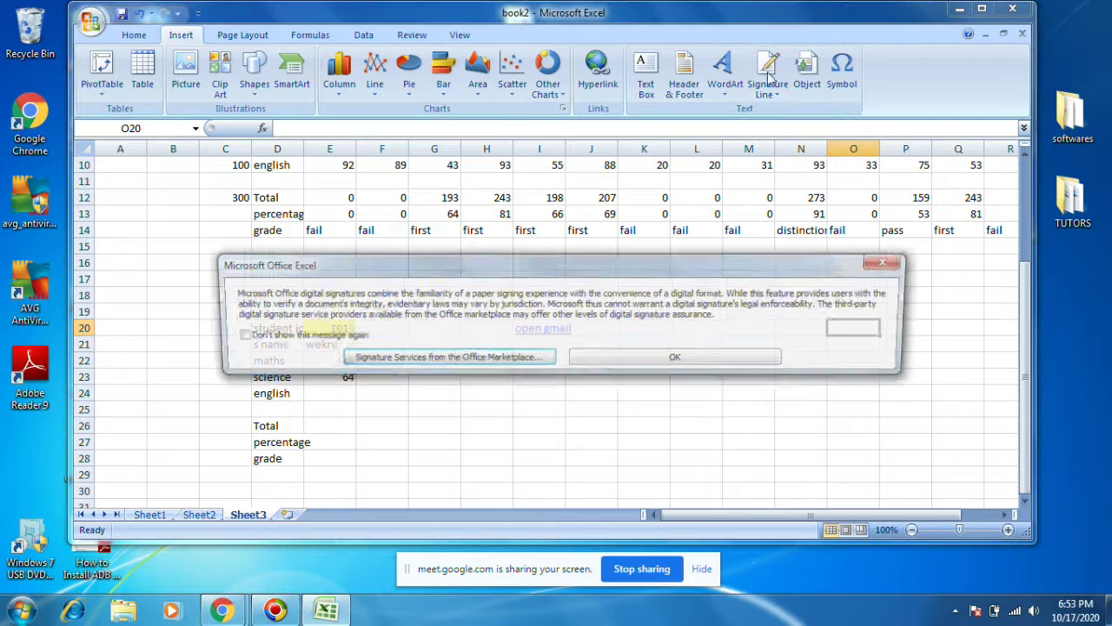
{"action": "left_click", "coordinate": [645, 360]}
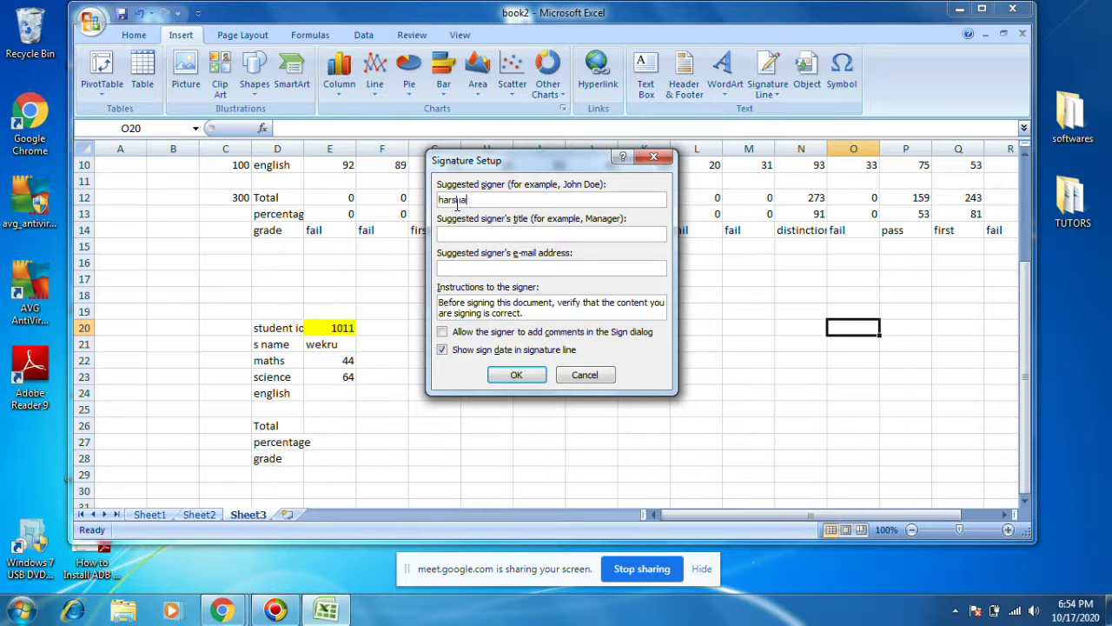
{"action": "type", "text": "harsha"}
{"action": "left_click", "coordinate": [516, 378]}
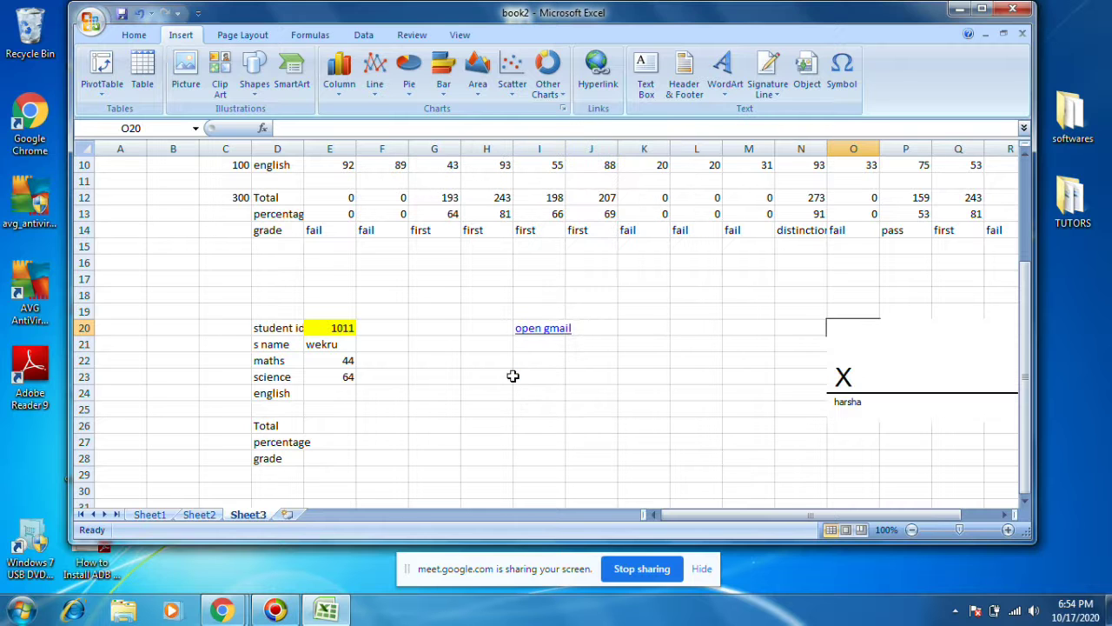
{"action": "left_click_drag", "start_coordinate": [869, 356], "coordinate": [737, 389]}
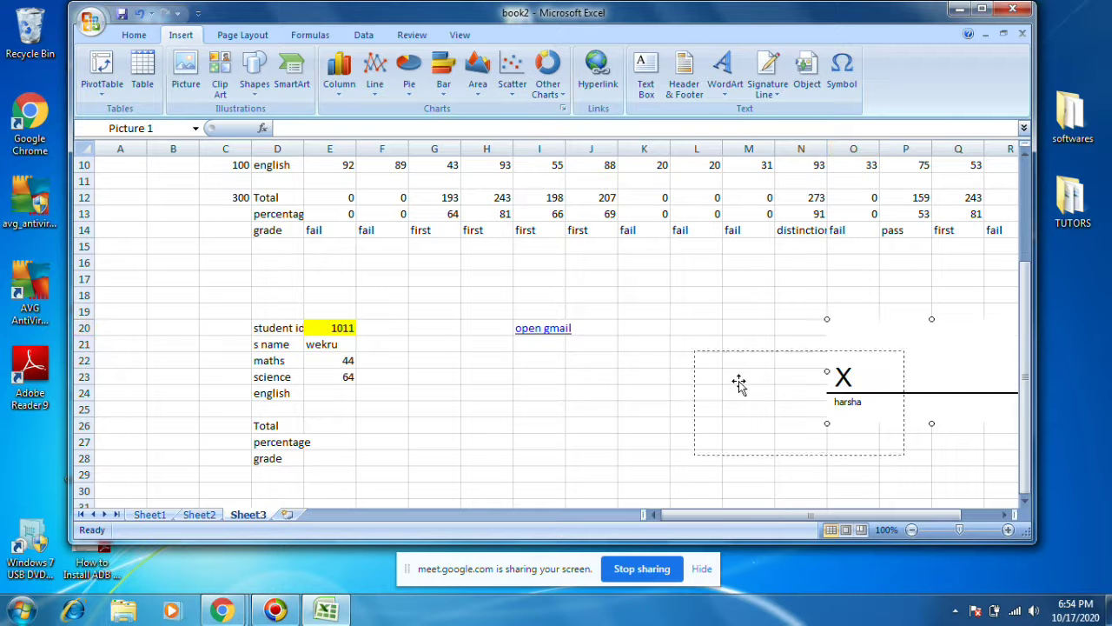
{"action": "left_click_drag", "start_coordinate": [762, 380], "coordinate": [763, 414]}
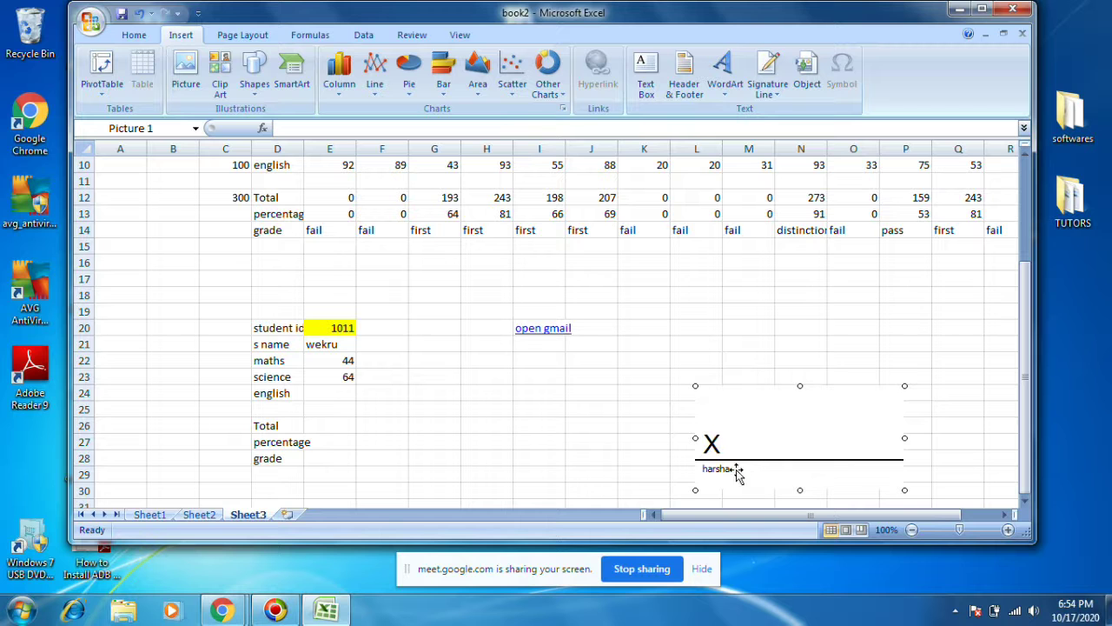
{"action": "right_click", "coordinate": [746, 444]}
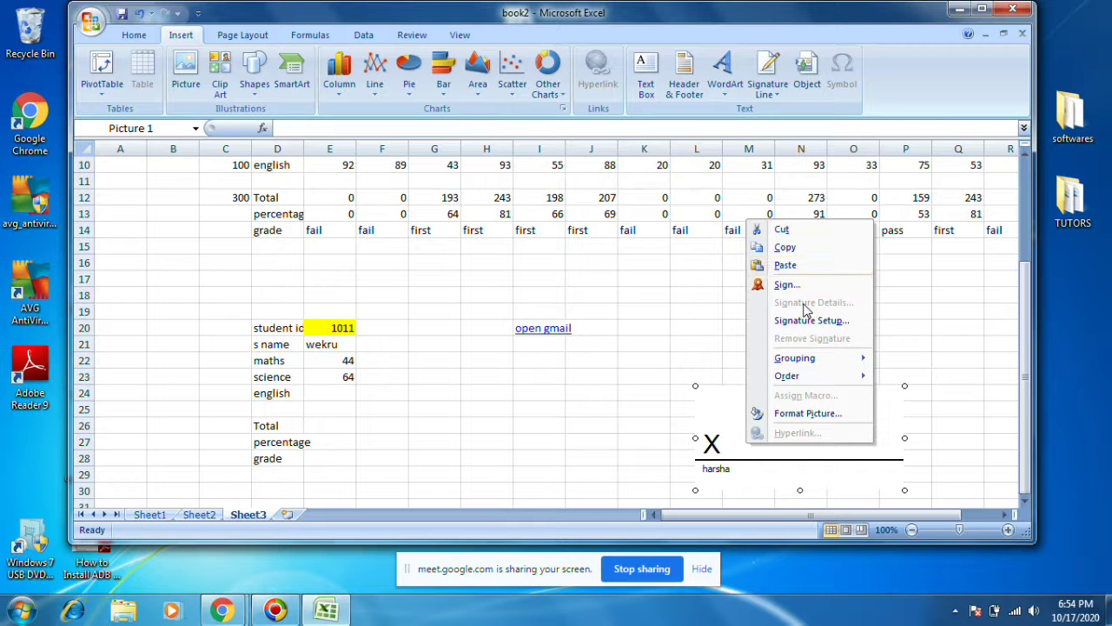
{"action": "left_click", "coordinate": [793, 416]}
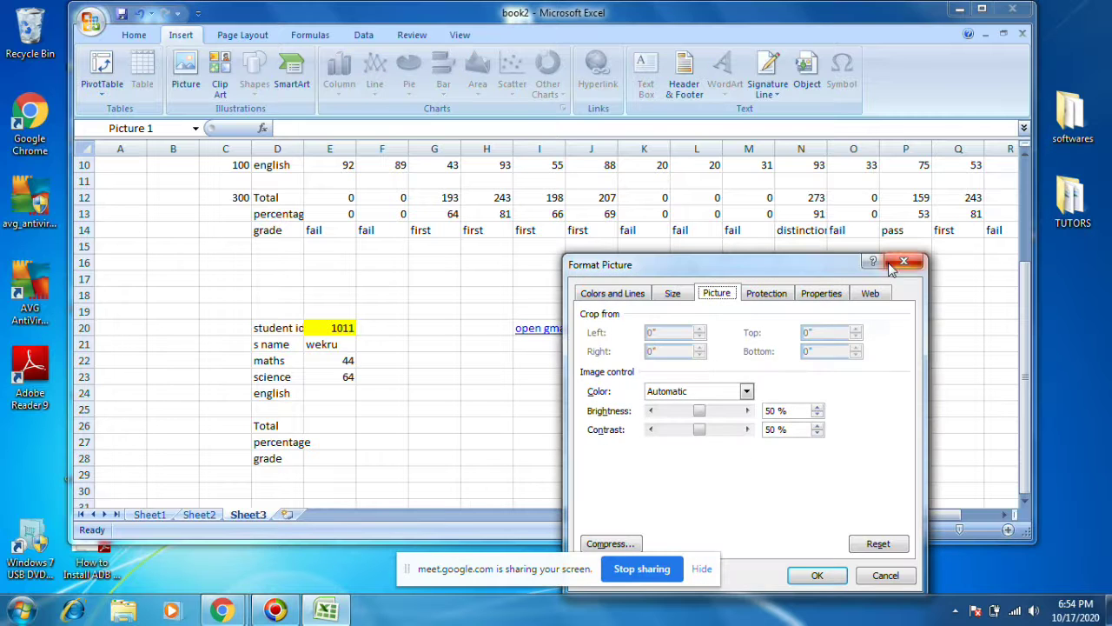
{"action": "left_click", "coordinate": [904, 261]}
Replace the signature line with a new one for signer 'signature', placed around rows 24–30.
{"action": "key", "text": "Delete"}
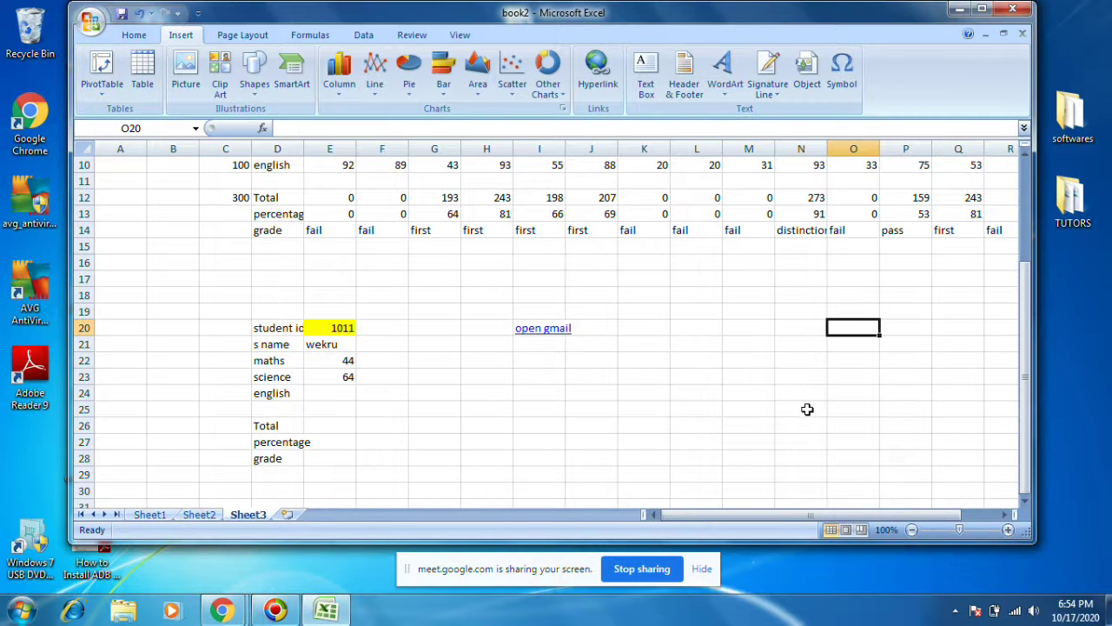
{"action": "left_click", "coordinate": [769, 90]}
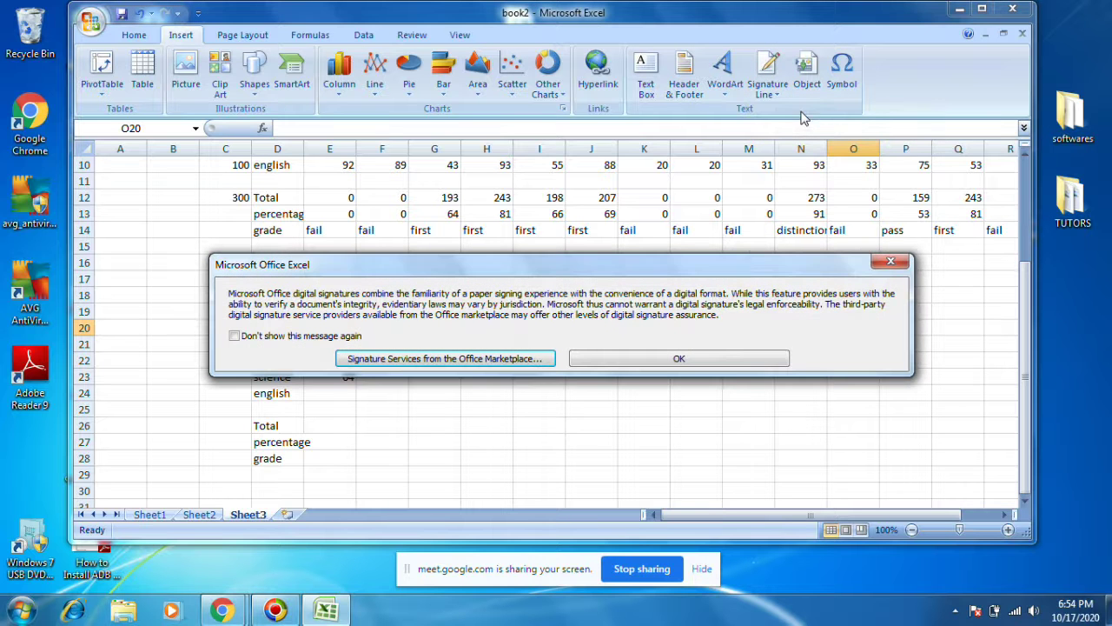
{"action": "left_click", "coordinate": [660, 364]}
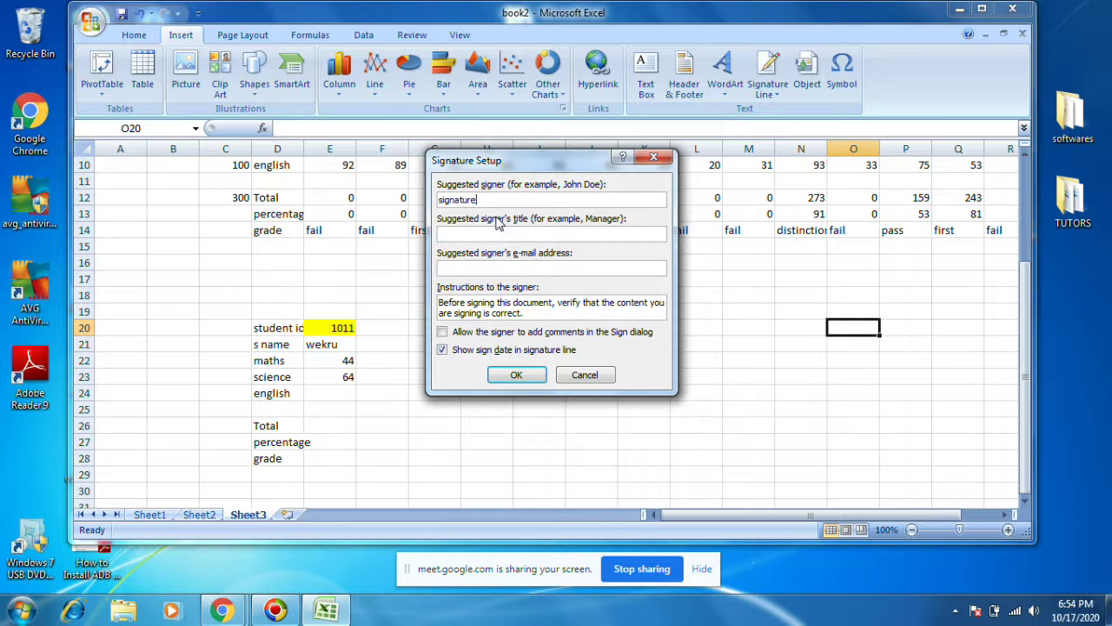
{"action": "left_click", "coordinate": [511, 374]}
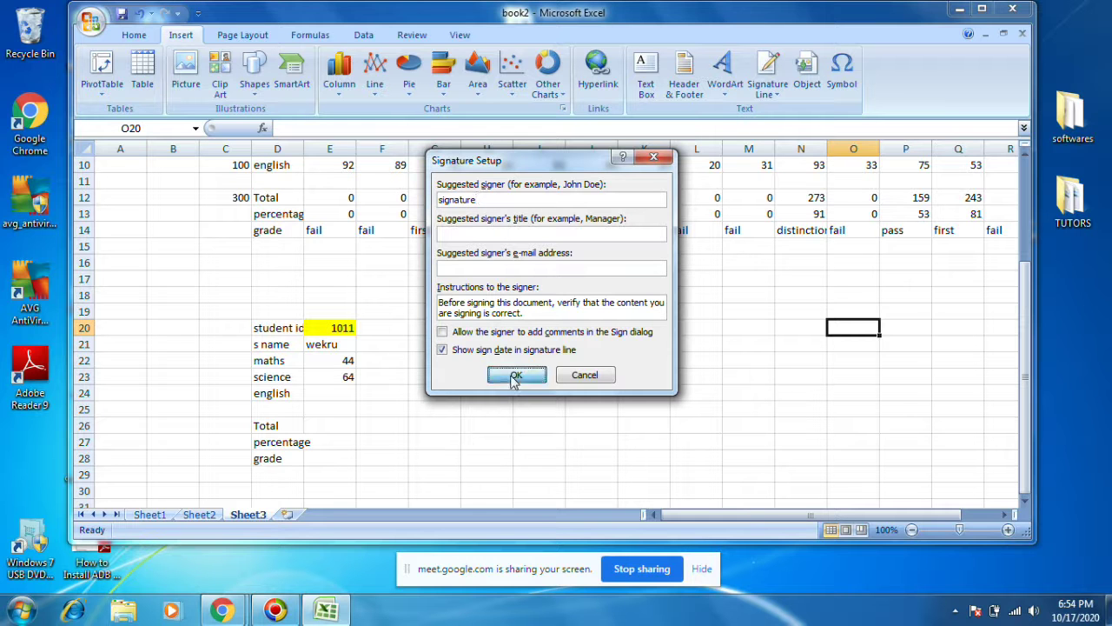
{"action": "mouse_move", "coordinate": [871, 341]}
{"action": "left_mouse_down"}
{"action": "mouse_move", "coordinate": [678, 420]}
{"action": "mouse_move", "coordinate": [693, 411]}
{"action": "left_mouse_up"}
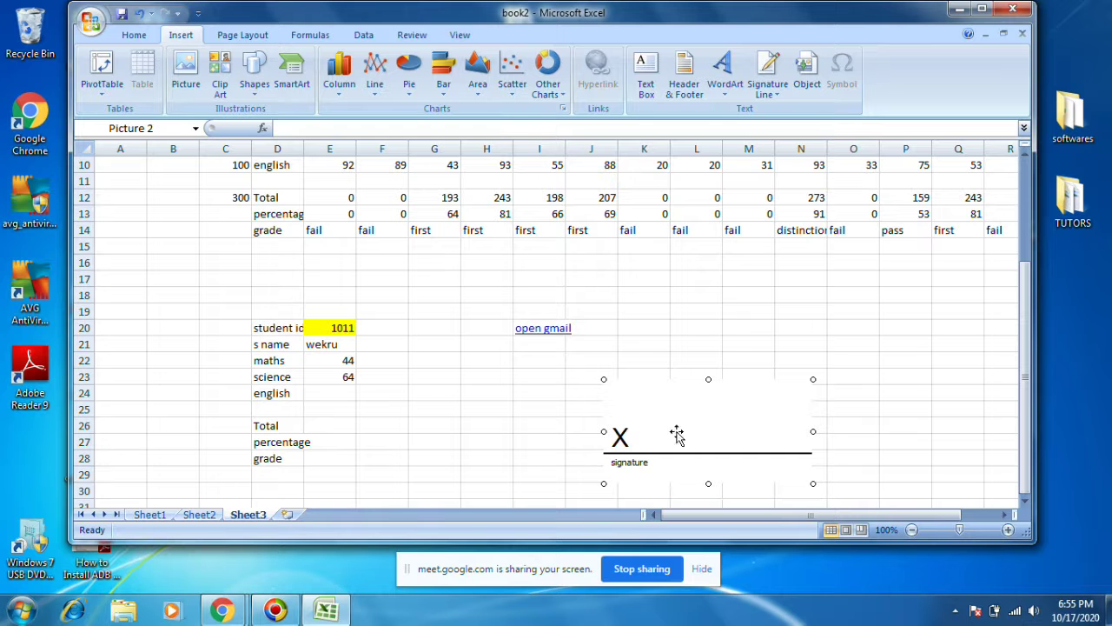
{"action": "left_click", "coordinate": [437, 402]}
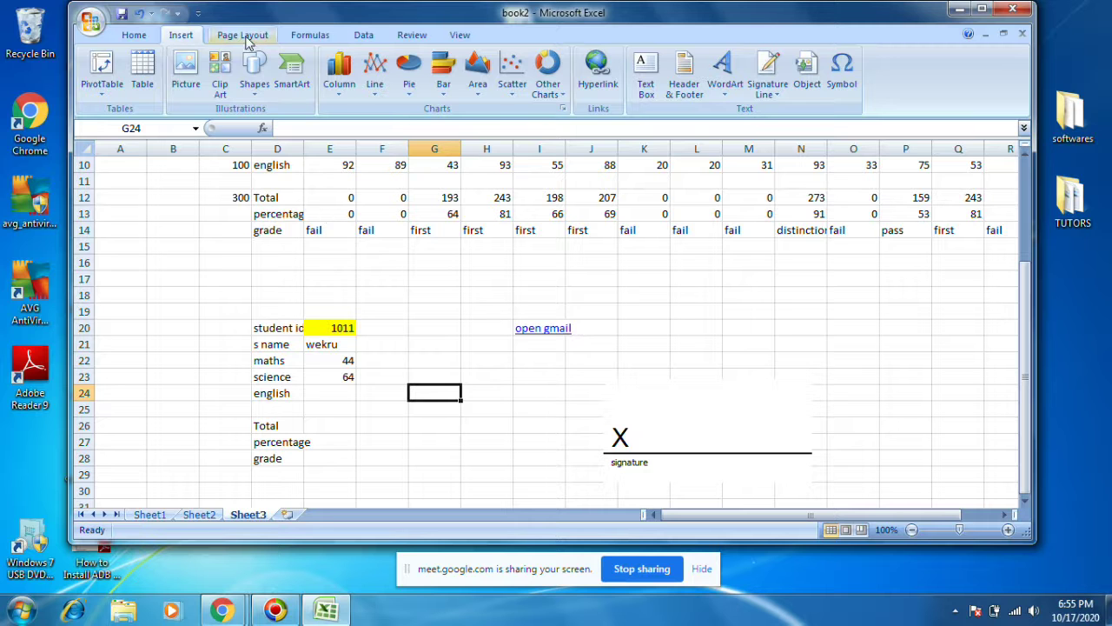
Cut the signature line from Sheet3 and paste it at D19 on Sheet2, nudged up under the student details.
{"action": "left_click", "coordinate": [672, 448]}
{"action": "right_click", "coordinate": [667, 416]}
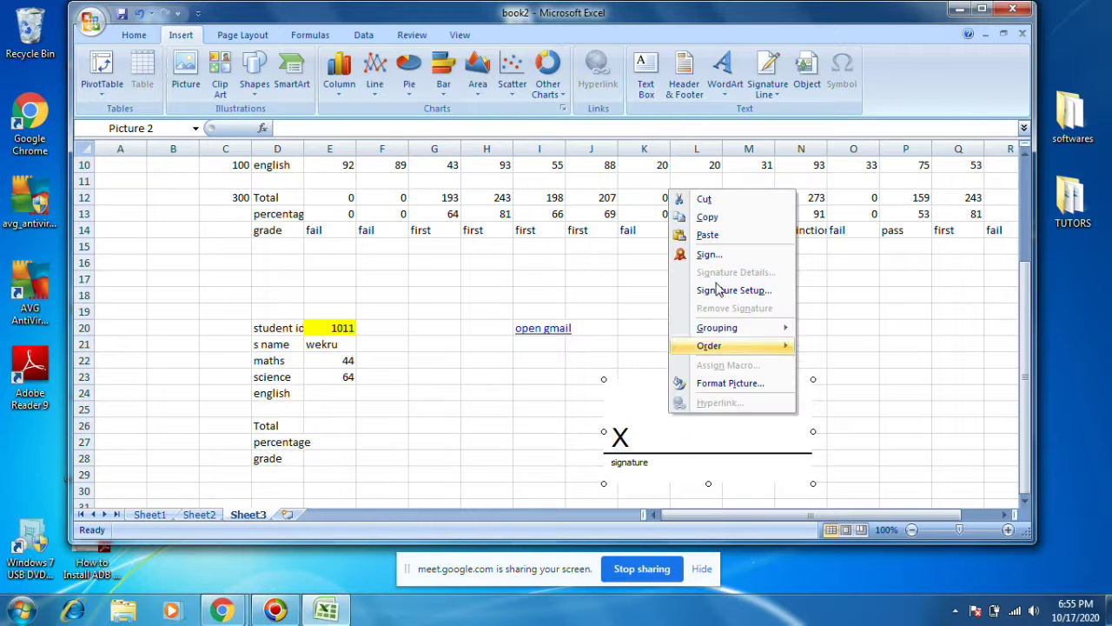
{"action": "left_click", "coordinate": [709, 203]}
{"action": "left_click", "coordinate": [149, 515]}
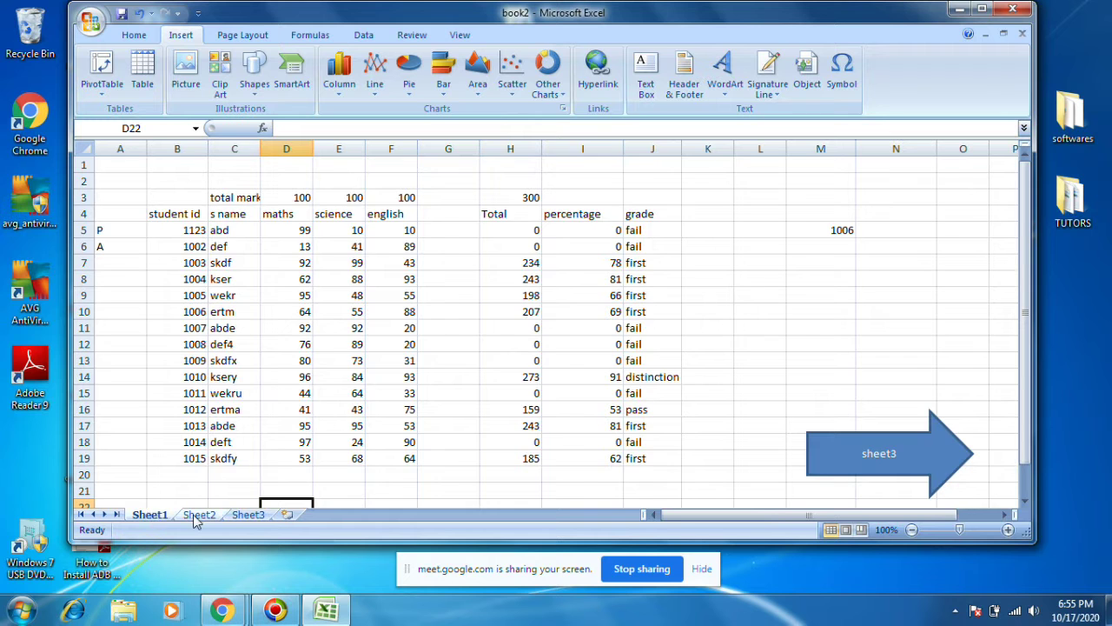
{"action": "left_click", "coordinate": [199, 515]}
{"action": "right_click", "coordinate": [182, 364]}
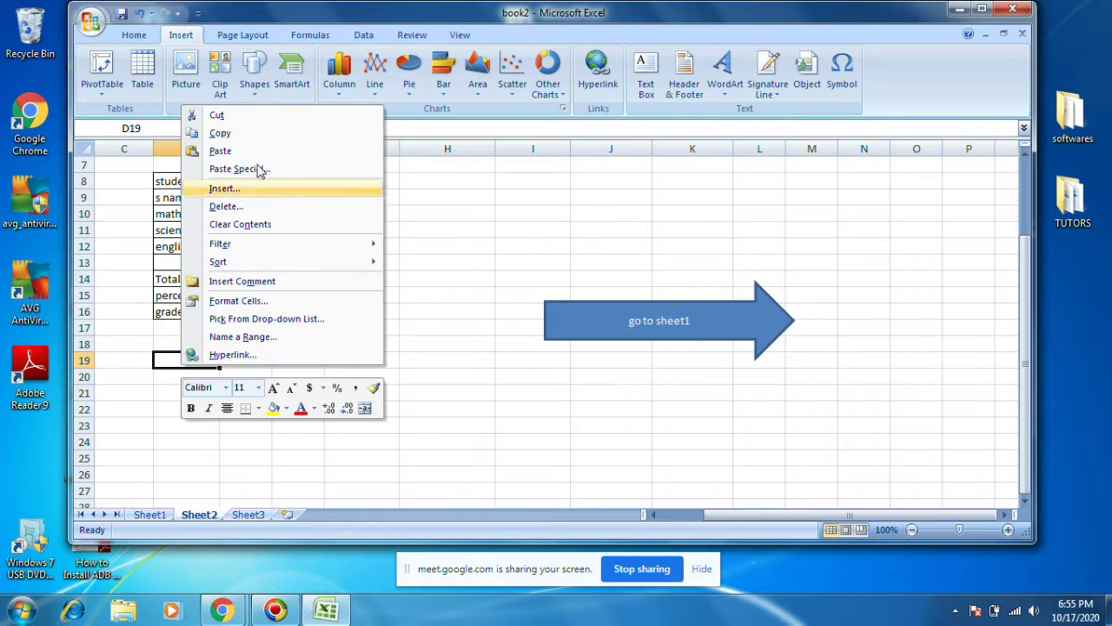
{"action": "left_click", "coordinate": [252, 151]}
{"action": "left_click_drag", "start_coordinate": [222, 395], "coordinate": [217, 365]}
Check the pasted signature's placement, selecting C7:H25, and leave cell G12 active.
{"action": "left_click", "coordinate": [352, 279]}
{"action": "left_click", "coordinate": [235, 398]}
{"action": "left_click", "coordinate": [121, 167]}
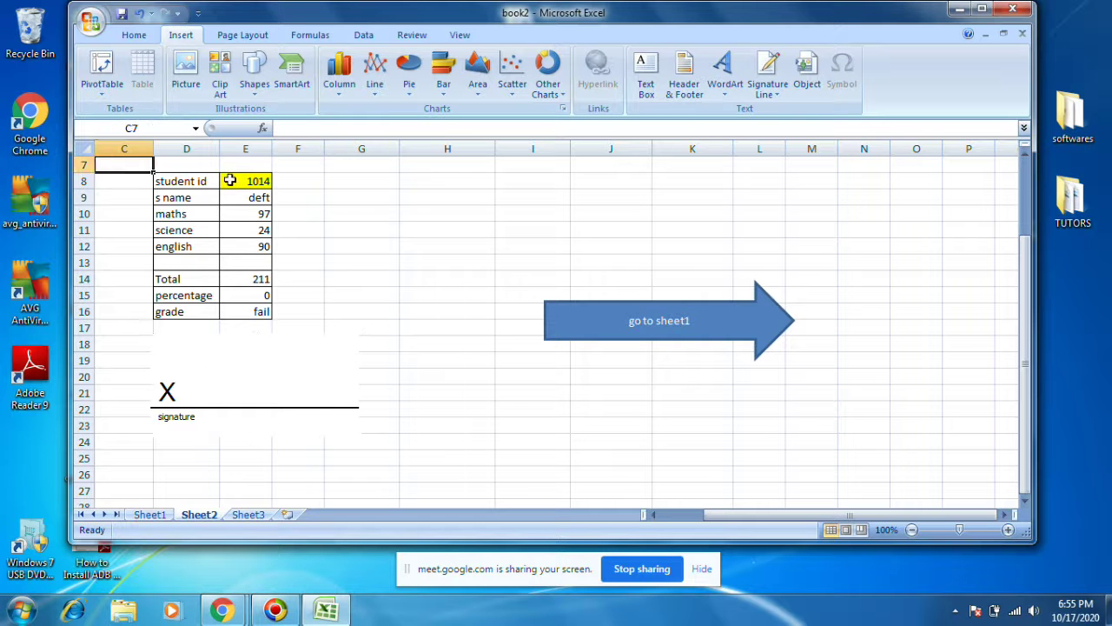
{"action": "left_click_drag", "start_coordinate": [124, 164], "coordinate": [408, 459]}
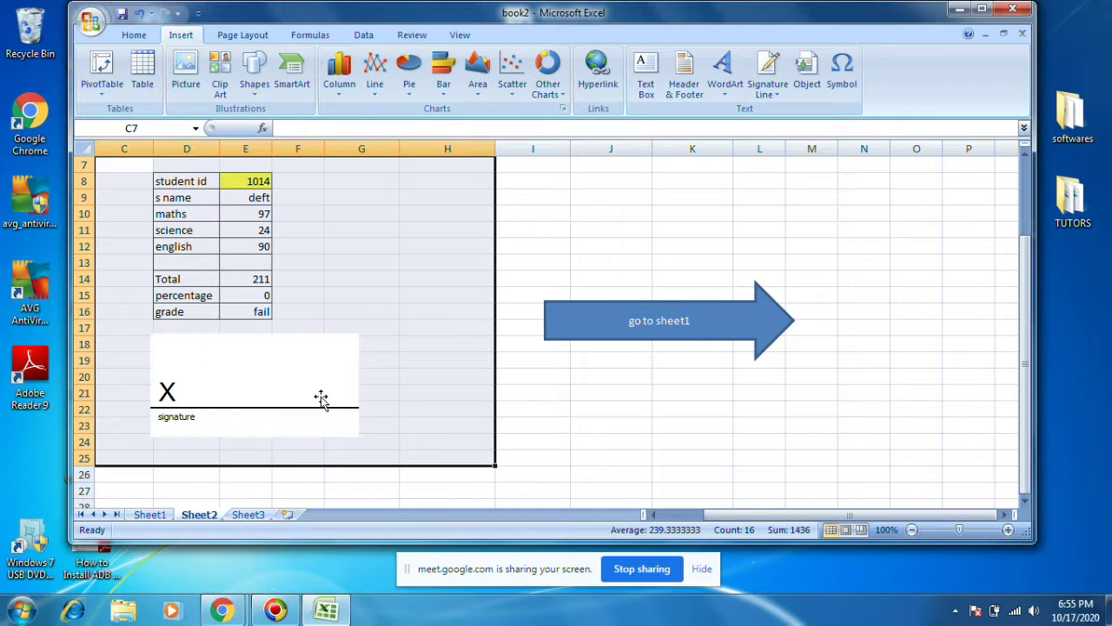
{"action": "left_click", "coordinate": [321, 398]}
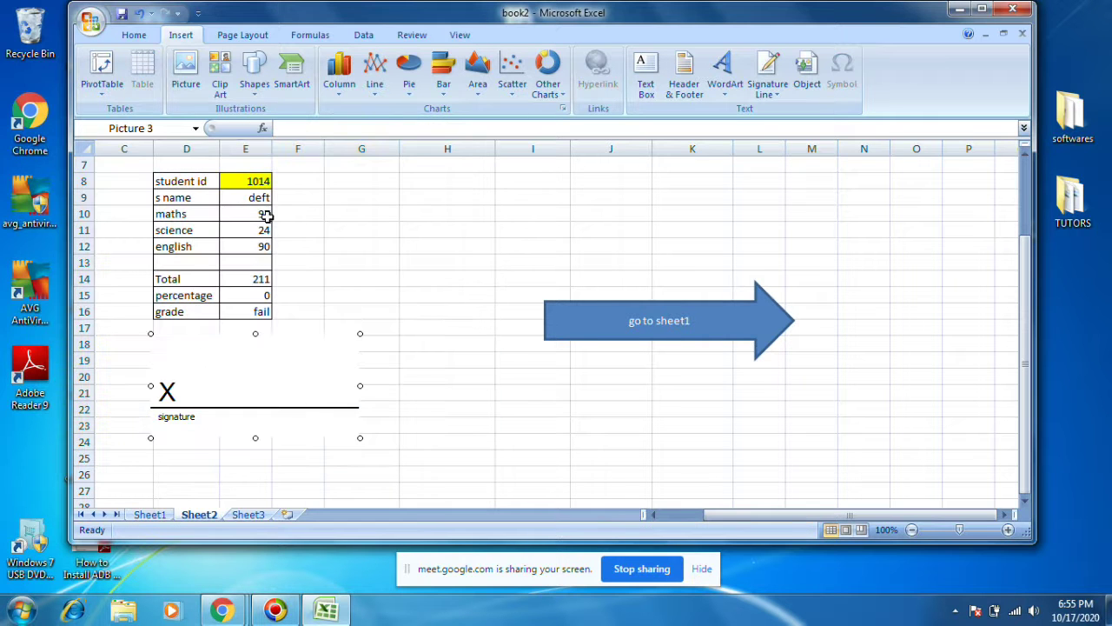
{"action": "left_click", "coordinate": [510, 277]}
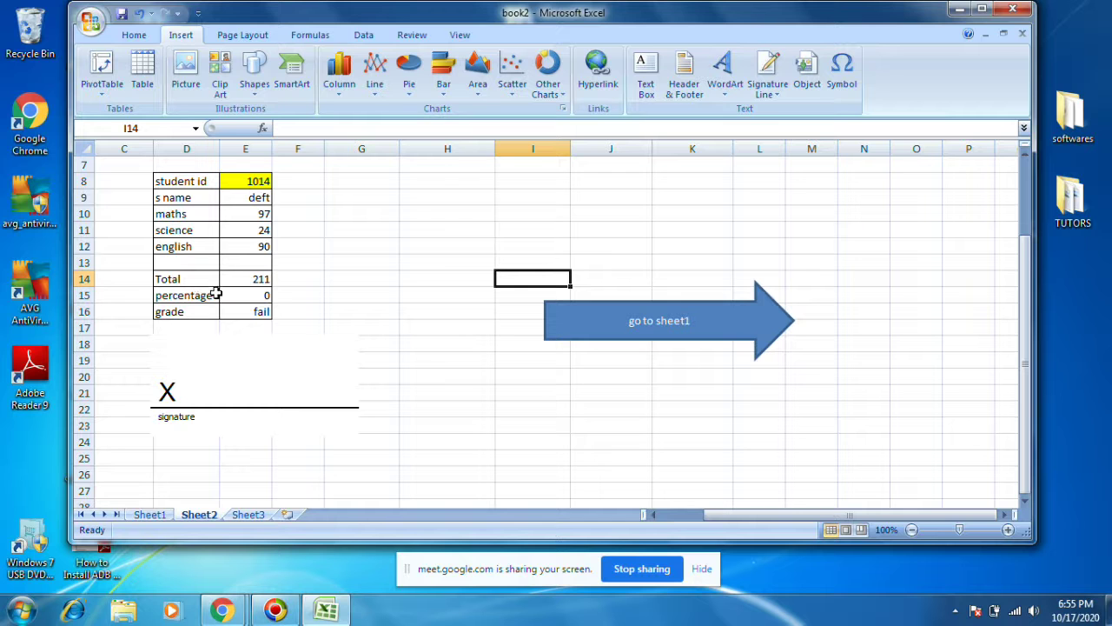
{"action": "left_click", "coordinate": [369, 245]}
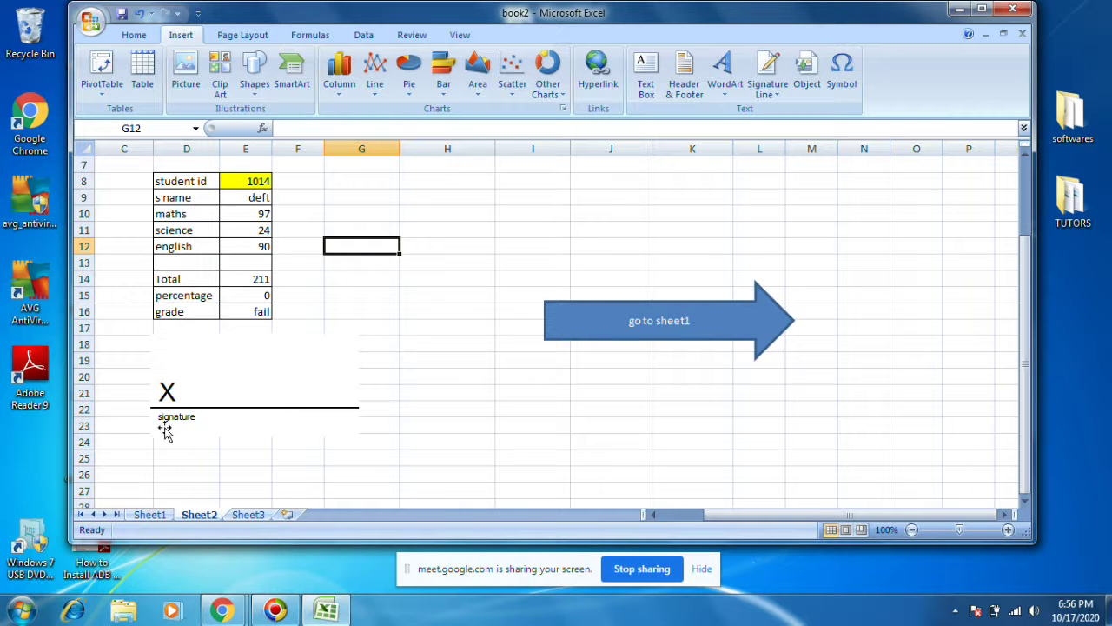
On Sheet3, set up Insert Object's Create from File with Display as icon on and linking off.
{"action": "left_click", "coordinate": [246, 516]}
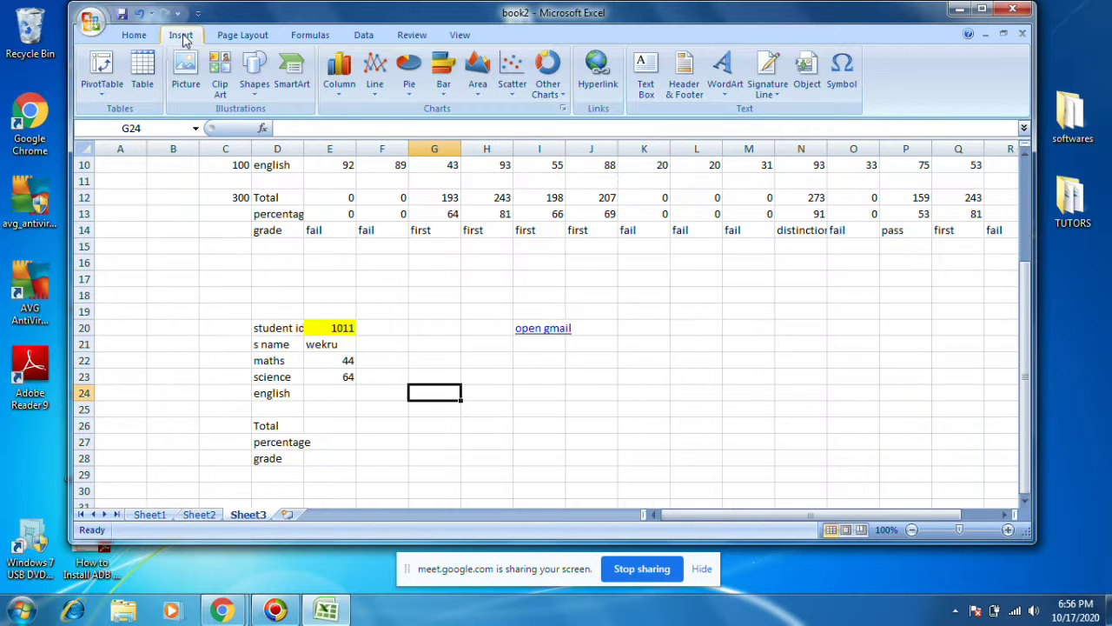
{"action": "left_click", "coordinate": [809, 69]}
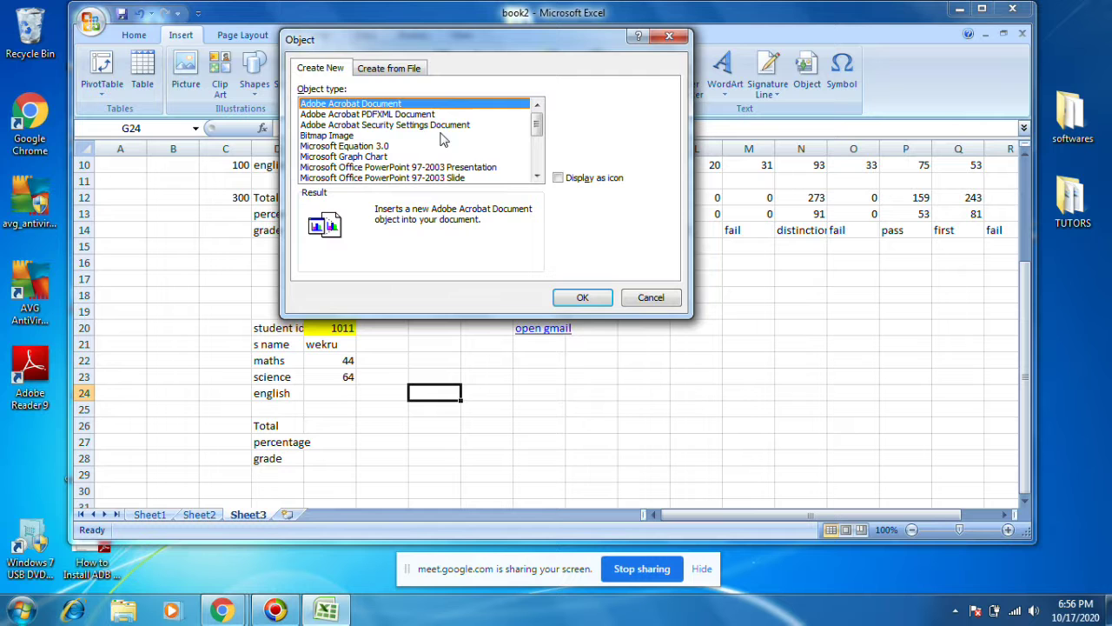
{"action": "left_click", "coordinate": [382, 69]}
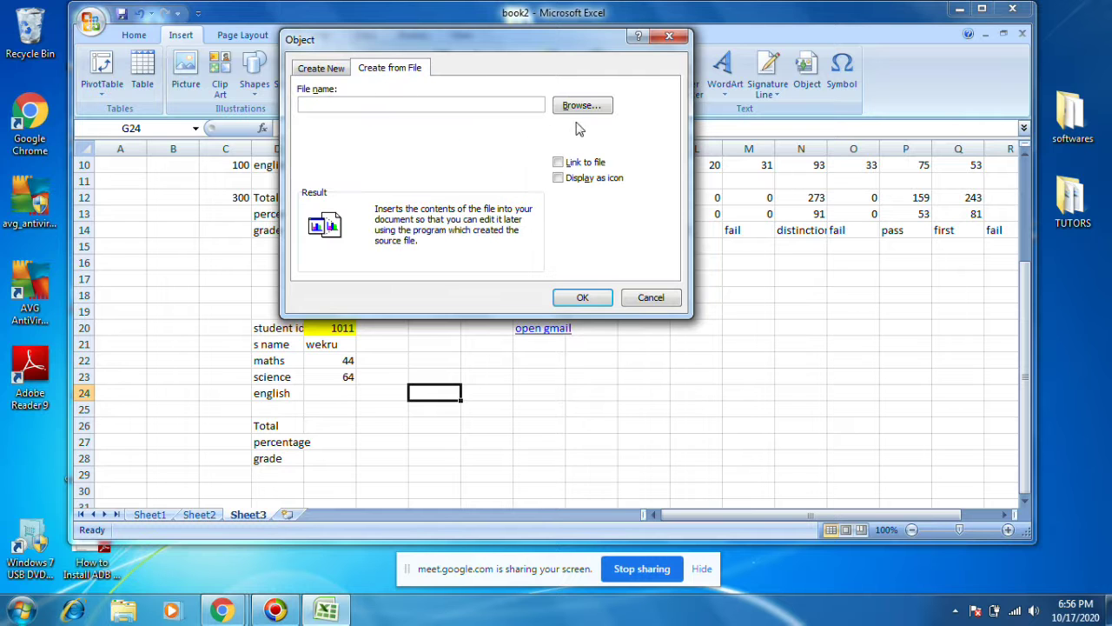
{"action": "left_click", "coordinate": [558, 178]}
{"action": "left_click", "coordinate": [558, 163]}
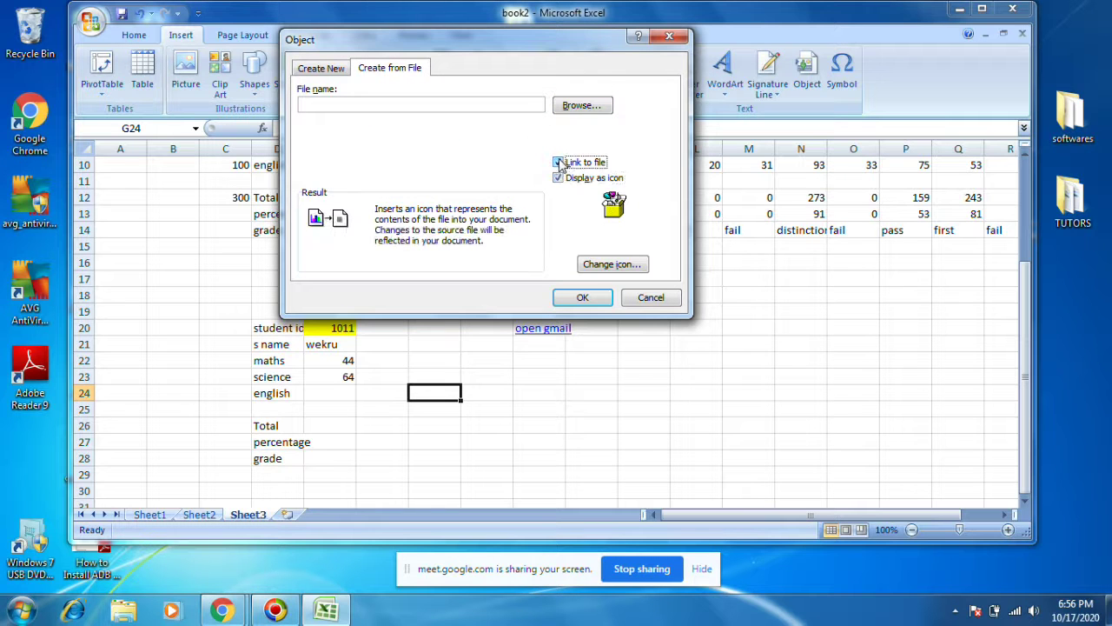
{"action": "left_click", "coordinate": [559, 163]}
Browse to abc.docx on the Desktop and embed it as an icon.
{"action": "left_click", "coordinate": [568, 106]}
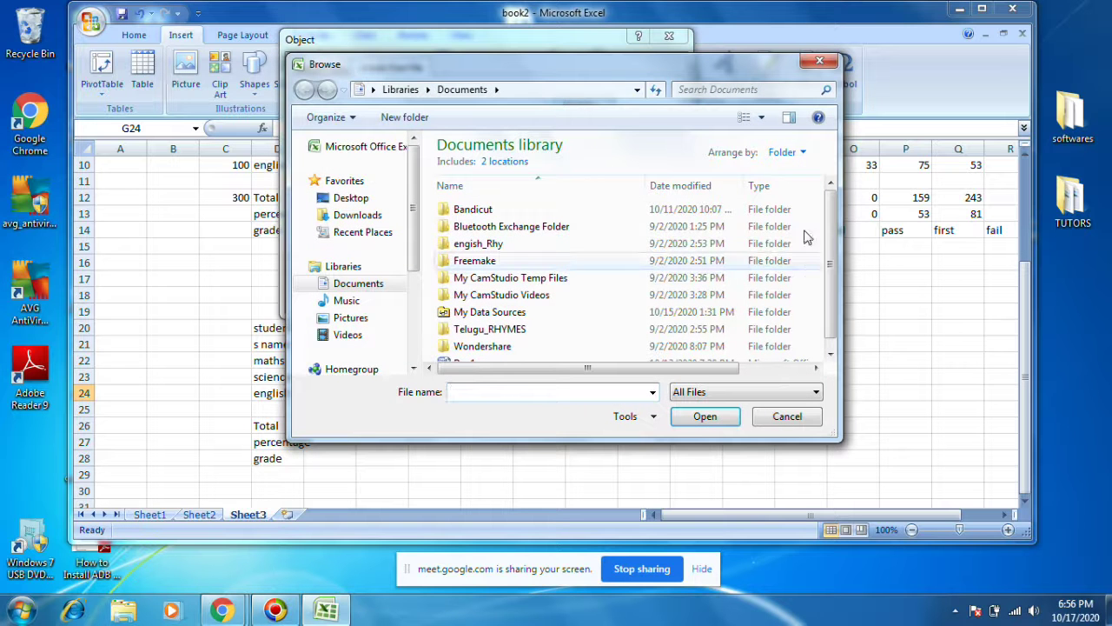
{"action": "left_click", "coordinate": [340, 200]}
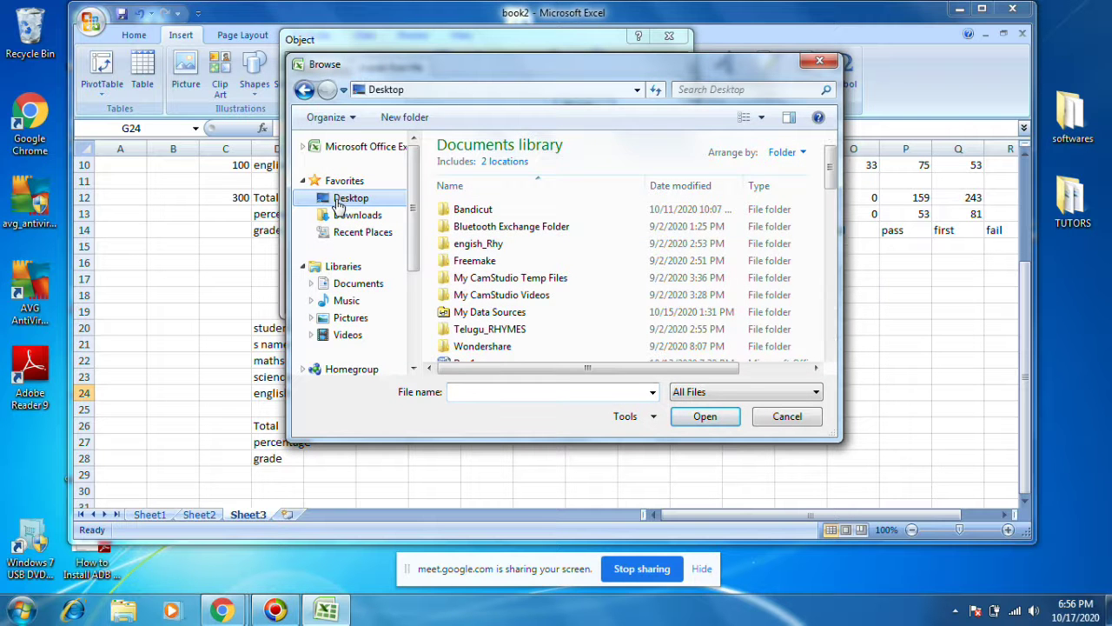
{"action": "scroll", "coordinate": [525, 250], "scroll_direction": "down", "scroll_amount": 3}
{"action": "scroll", "coordinate": [526, 250], "scroll_direction": "up", "scroll_amount": 3}
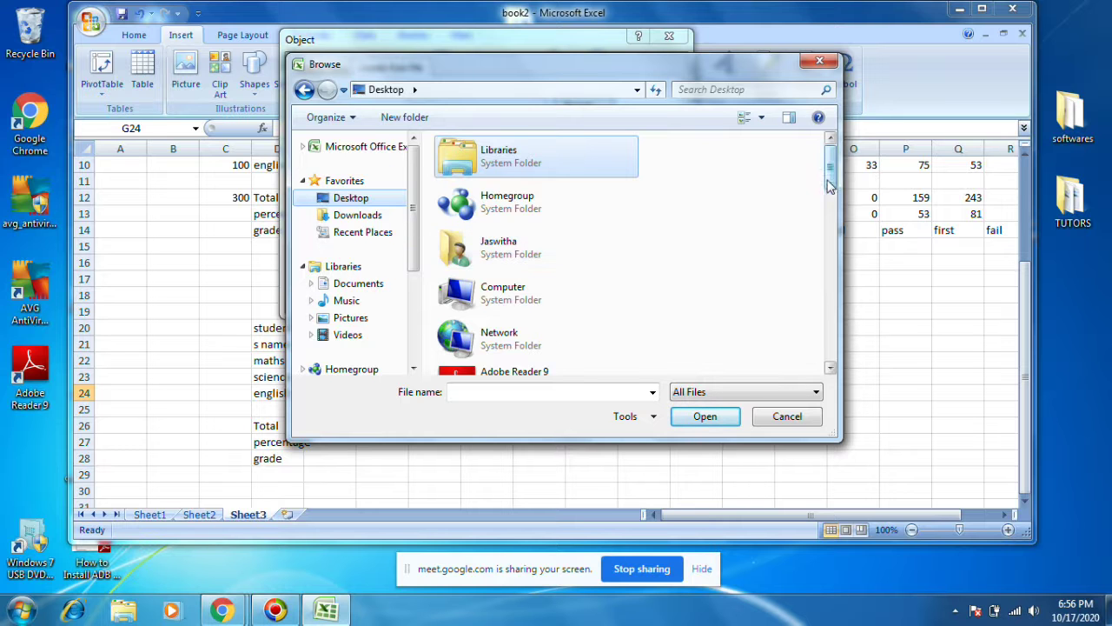
{"action": "left_click_drag", "start_coordinate": [830, 168], "coordinate": [816, 260]}
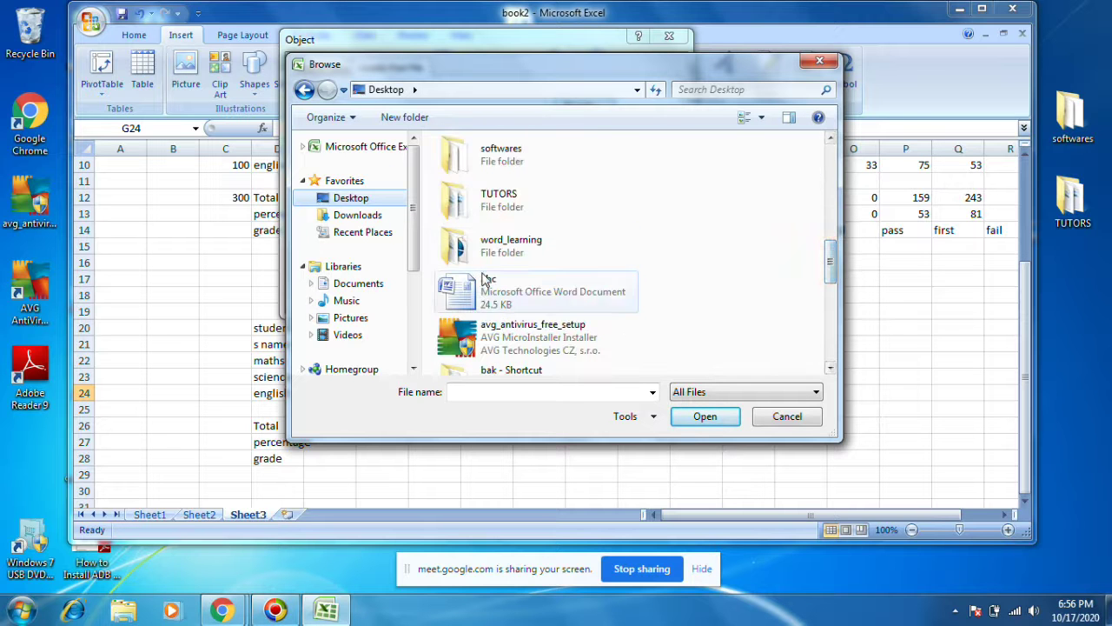
{"action": "left_click", "coordinate": [487, 291]}
{"action": "left_click", "coordinate": [698, 417]}
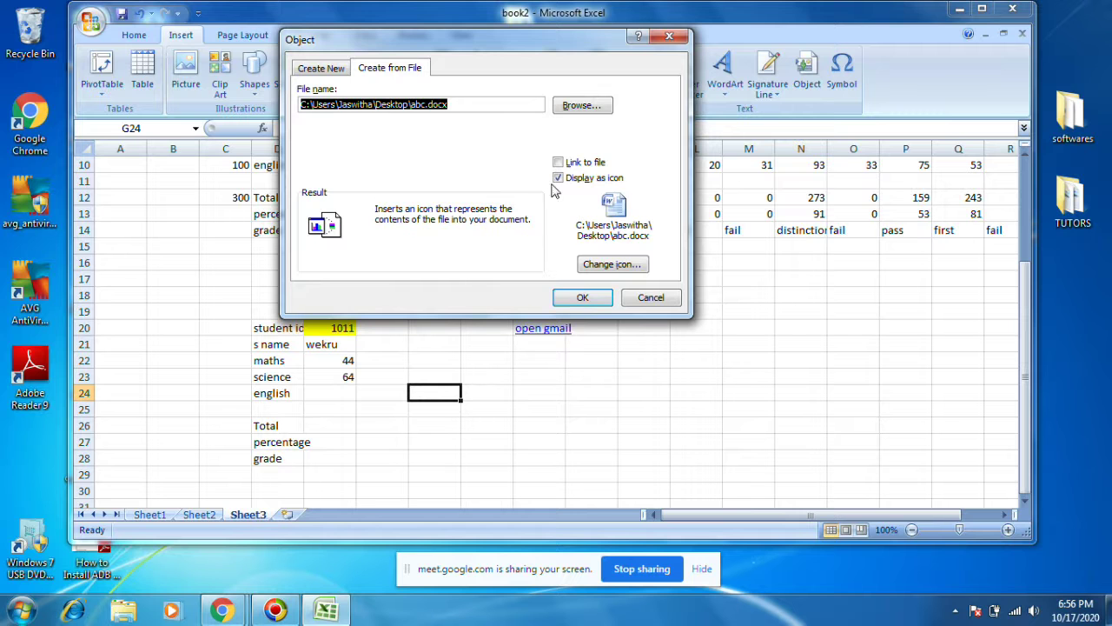
{"action": "left_click", "coordinate": [583, 298]}
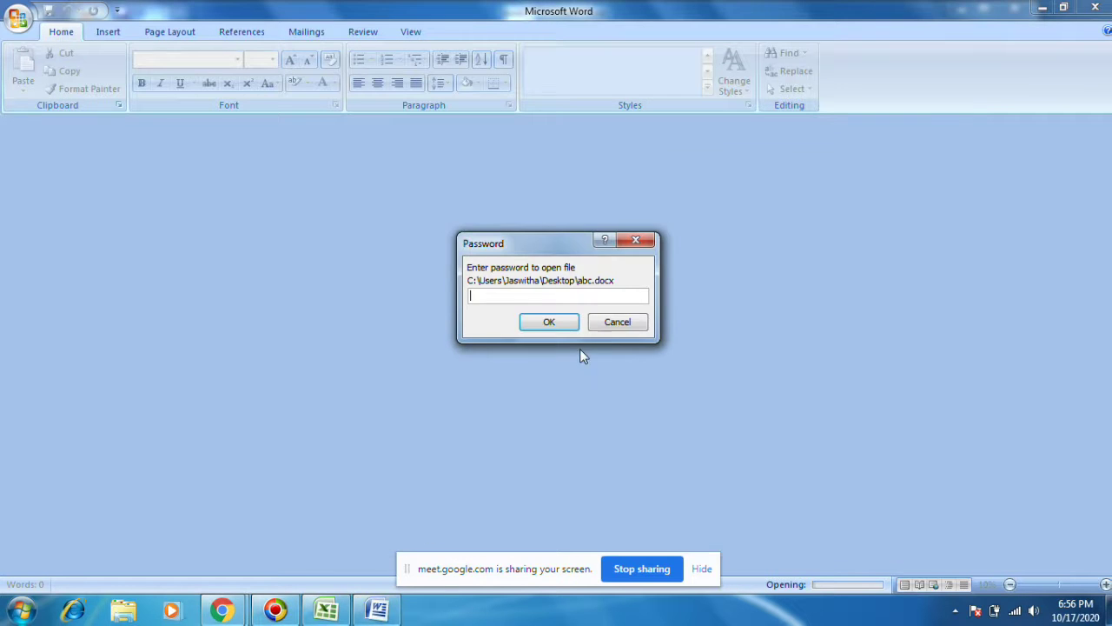
Cancel Word's abc.docx password prompt, close Word, dismiss the 'Cannot insert object' error, and select L24.
{"action": "left_click", "coordinate": [617, 321]}
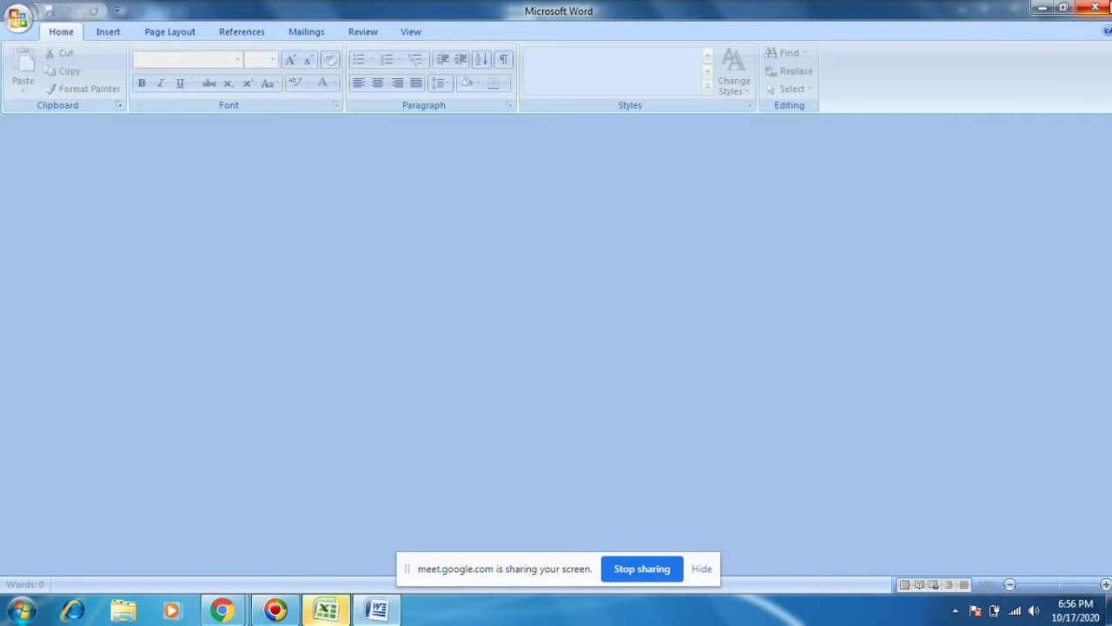
{"action": "left_click", "coordinate": [1096, 8]}
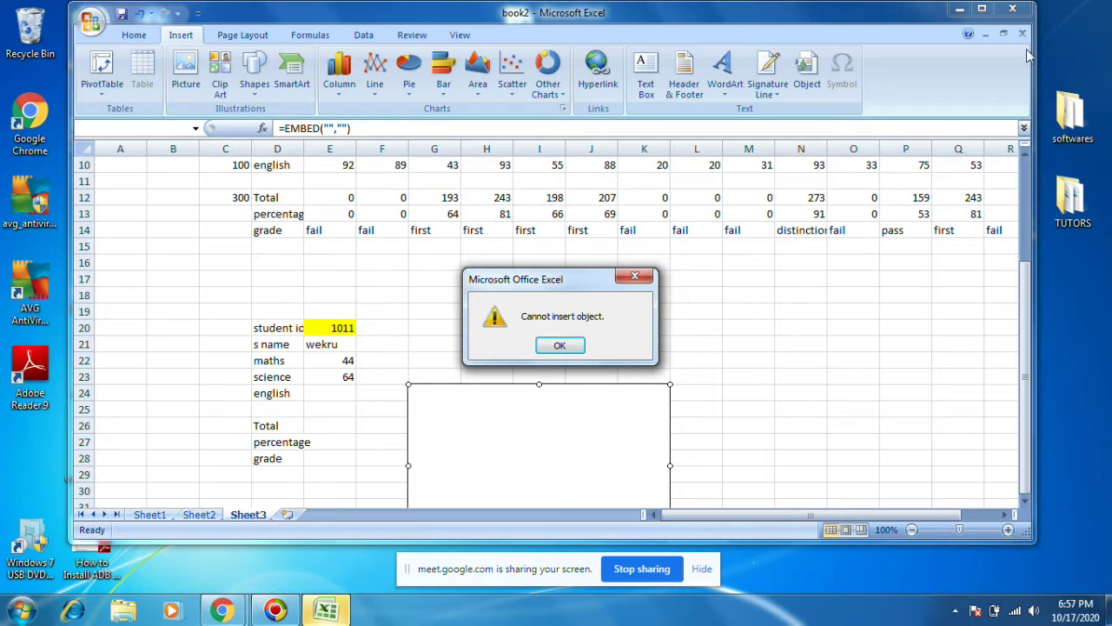
{"action": "left_click", "coordinate": [556, 347]}
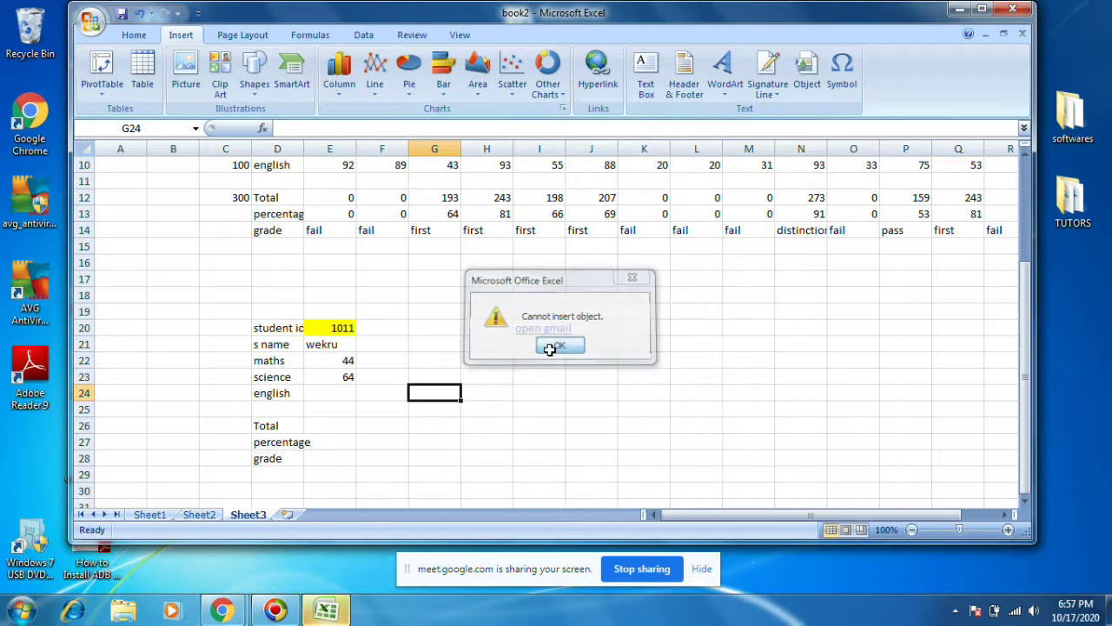
{"action": "left_click", "coordinate": [561, 346]}
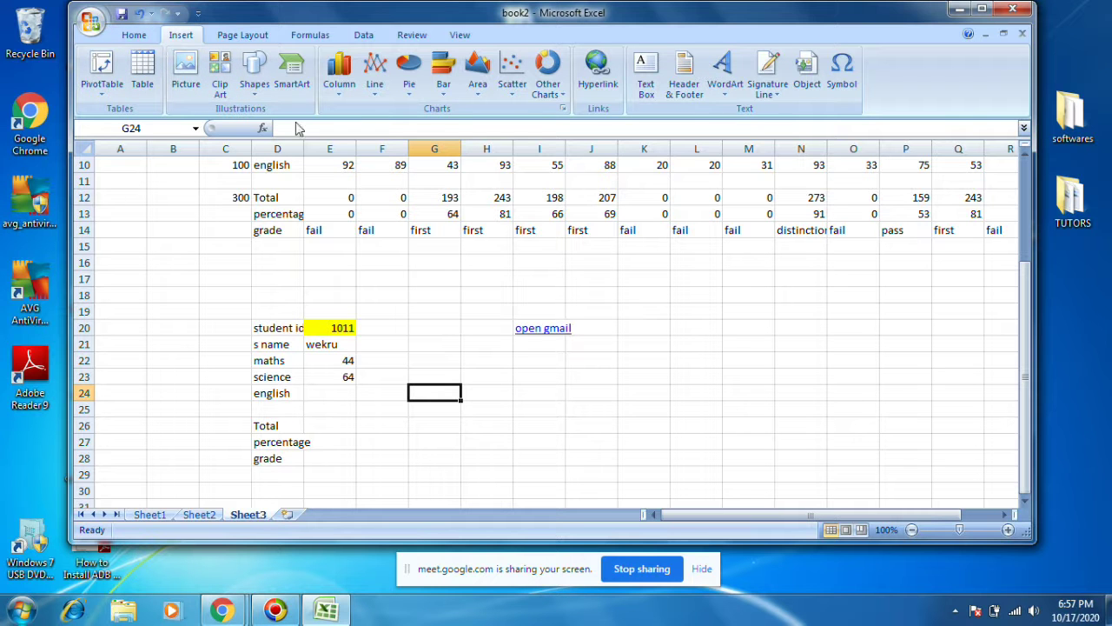
{"action": "left_click", "coordinate": [716, 389]}
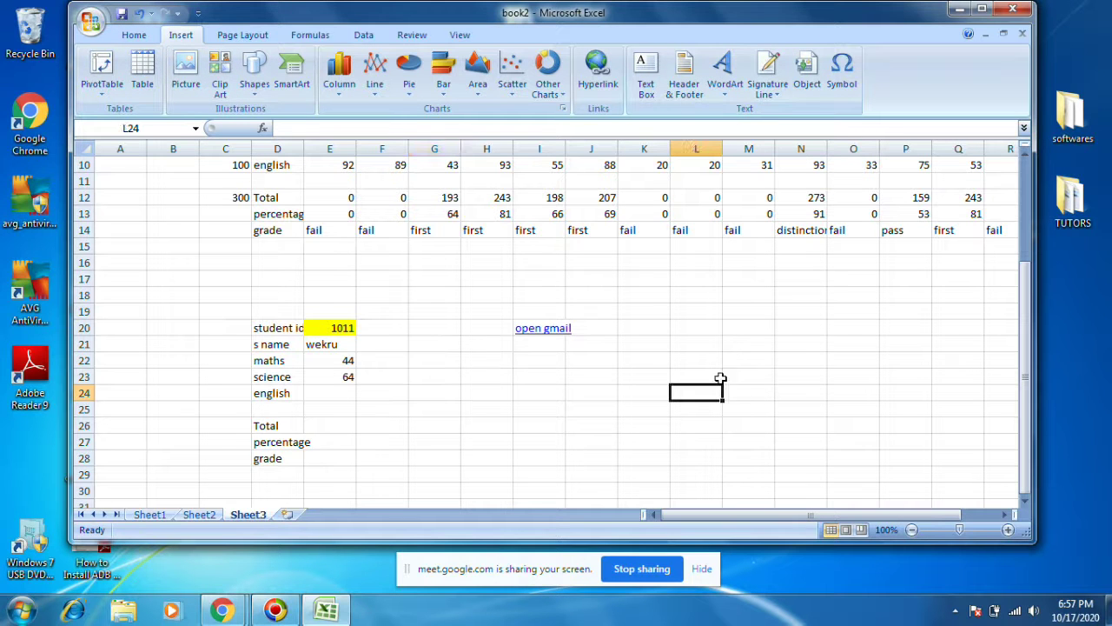
Dismiss the signature-line notice and set up Create from File with Display as icon ticked.
{"action": "left_click", "coordinate": [769, 79]}
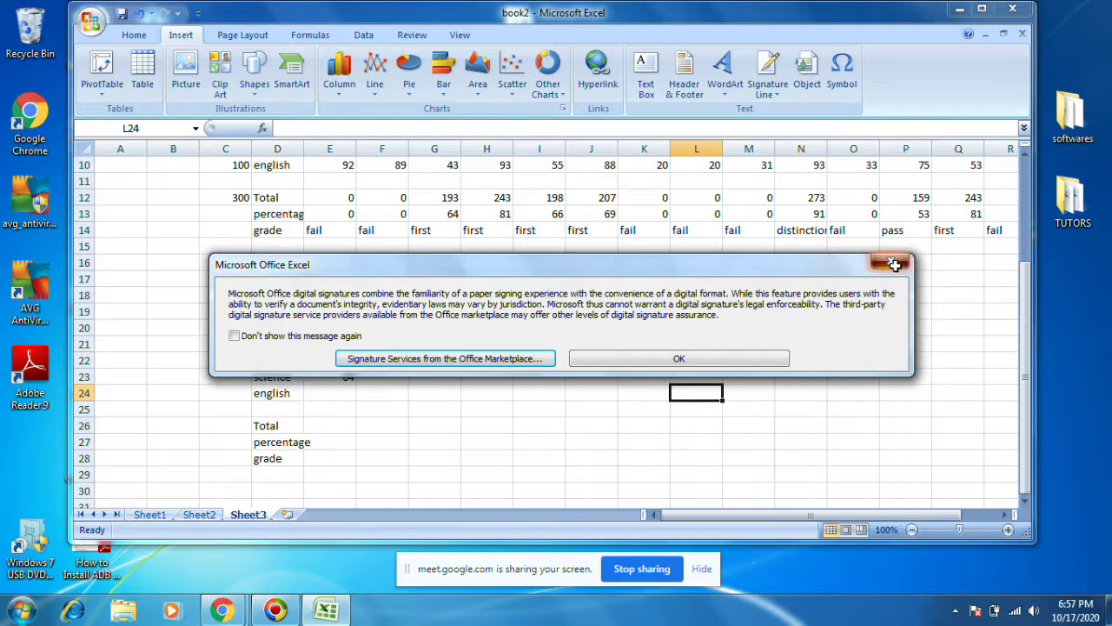
{"action": "left_click", "coordinate": [899, 258]}
{"action": "left_click", "coordinate": [803, 82]}
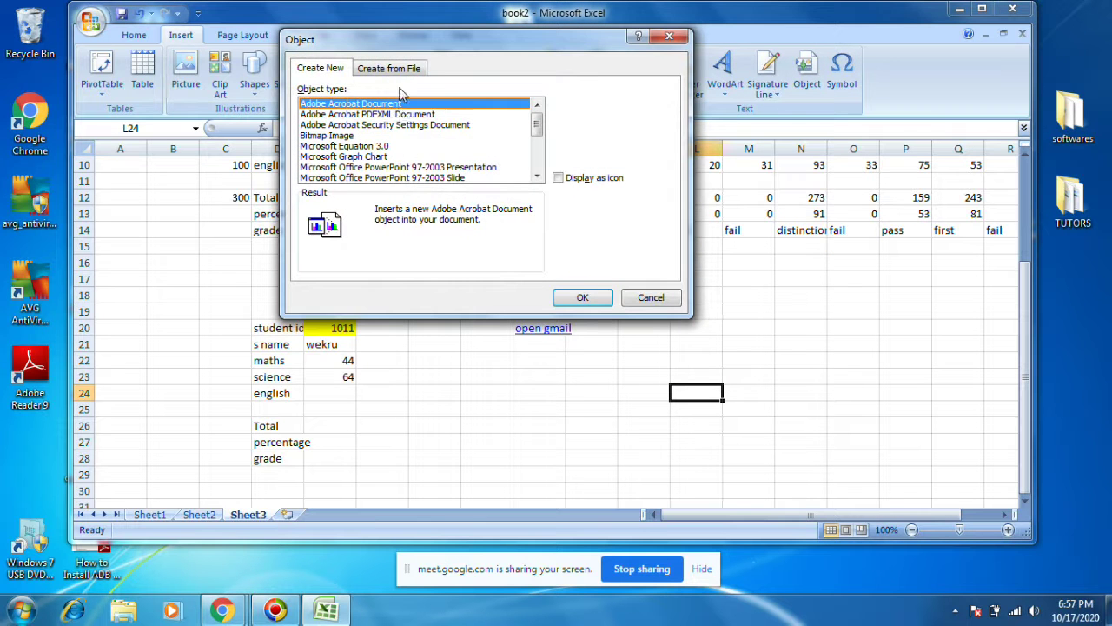
{"action": "left_click", "coordinate": [391, 70]}
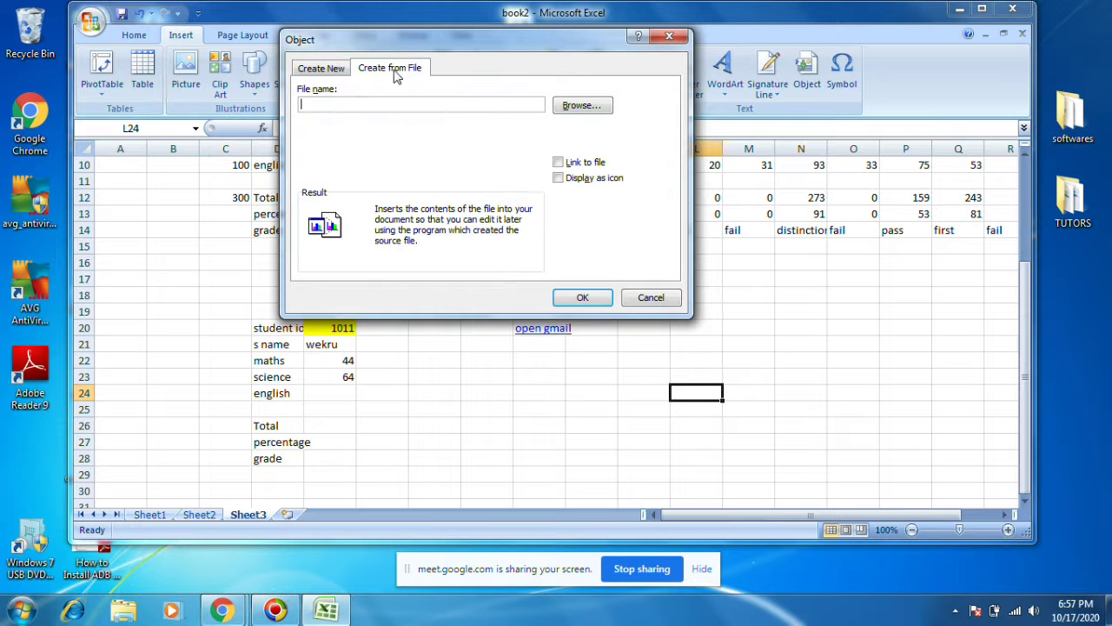
{"action": "left_click", "coordinate": [561, 176]}
Pick aaa.docx from the TUTORS folder and embed it on Sheet3 as an icon.
{"action": "left_click", "coordinate": [581, 104]}
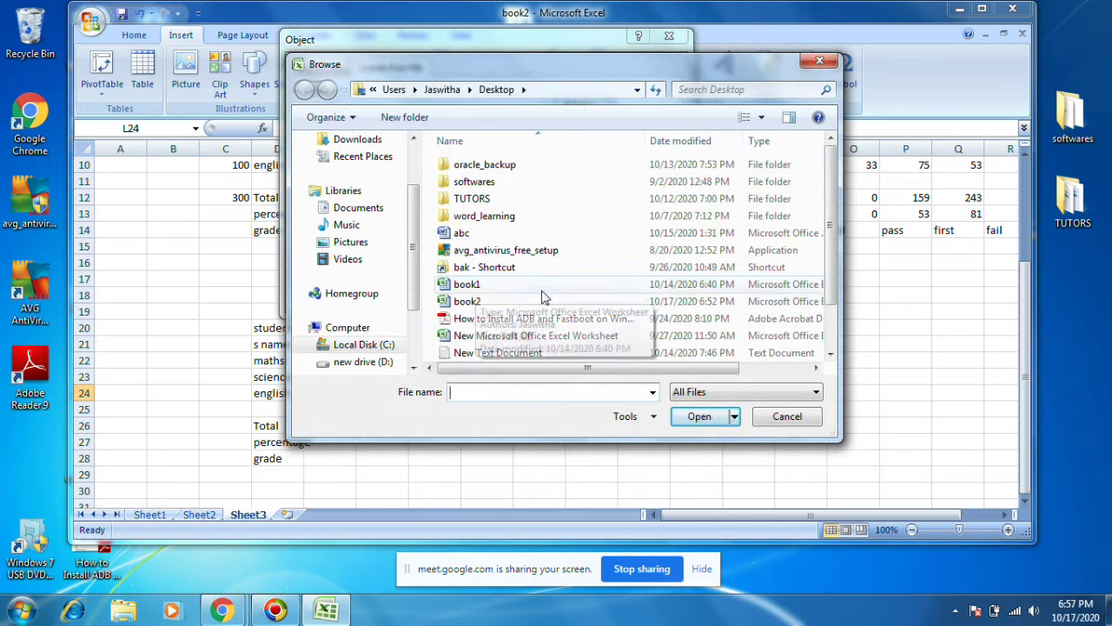
{"action": "double_click", "coordinate": [469, 198]}
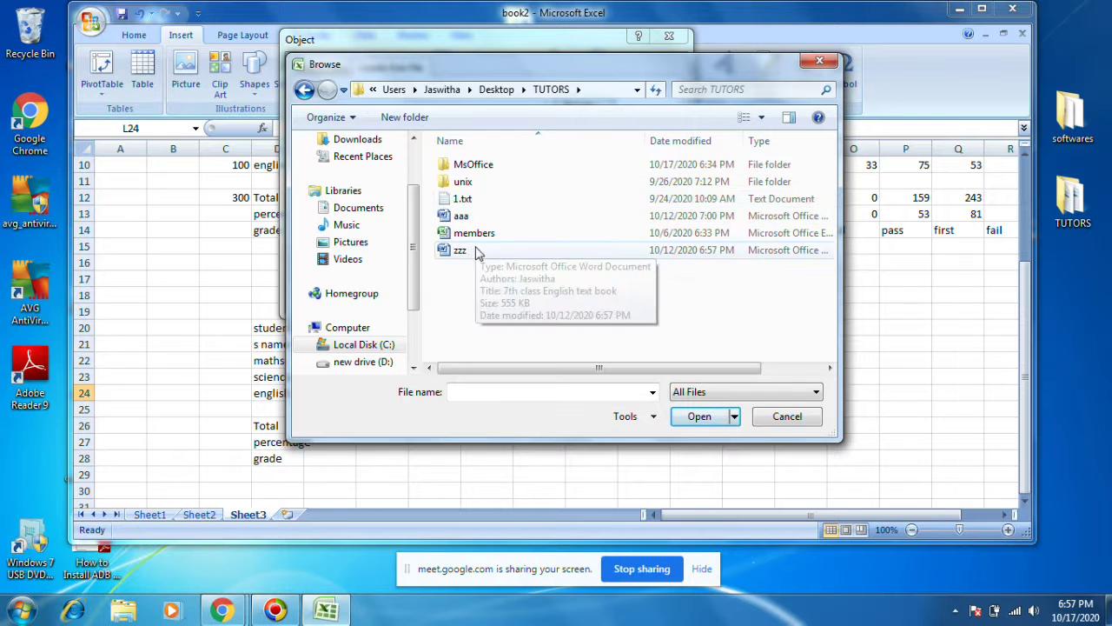
{"action": "left_click", "coordinate": [469, 218]}
{"action": "double_click", "coordinate": [469, 218]}
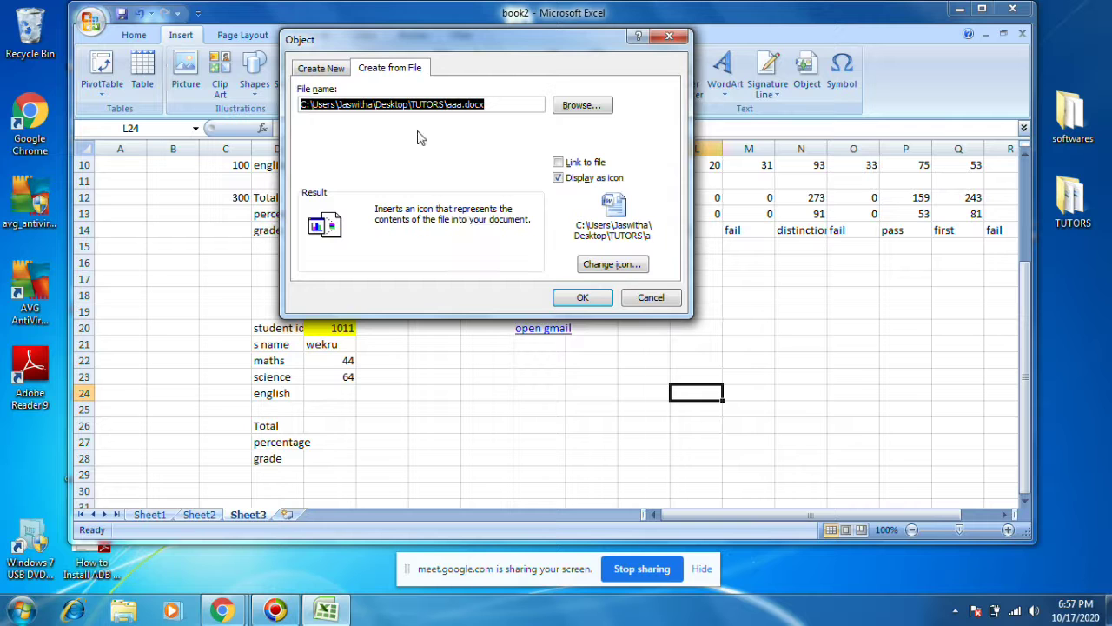
{"action": "left_click", "coordinate": [582, 298]}
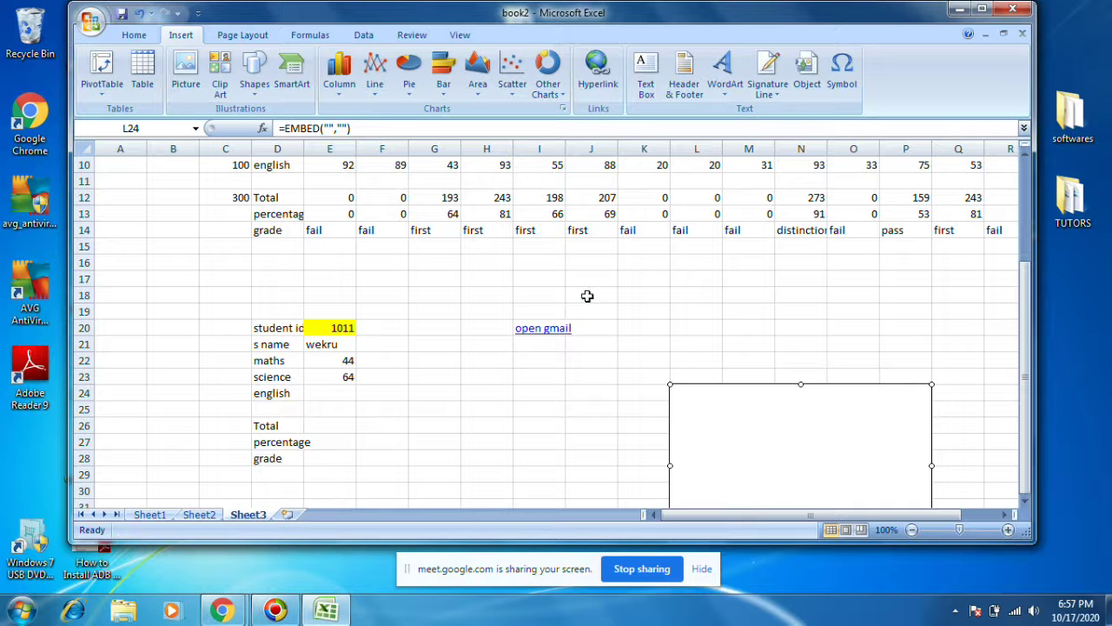
{"action": "left_click", "coordinate": [831, 378]}
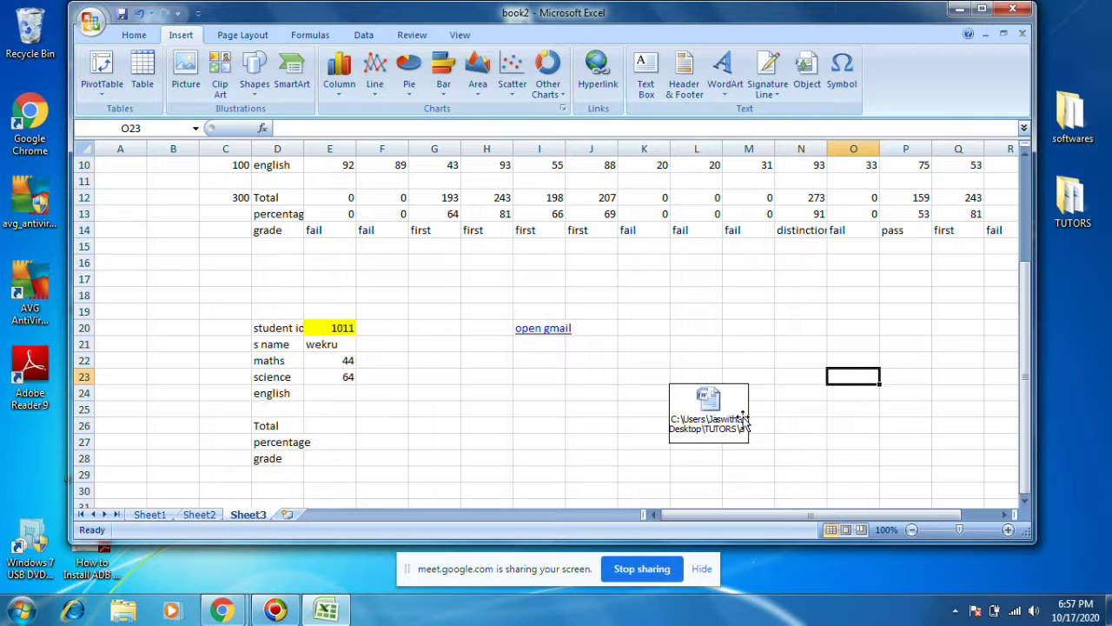
Select the embedded aaa.docx icon on Sheet3 and save the workbook.
{"action": "left_click", "coordinate": [710, 400]}
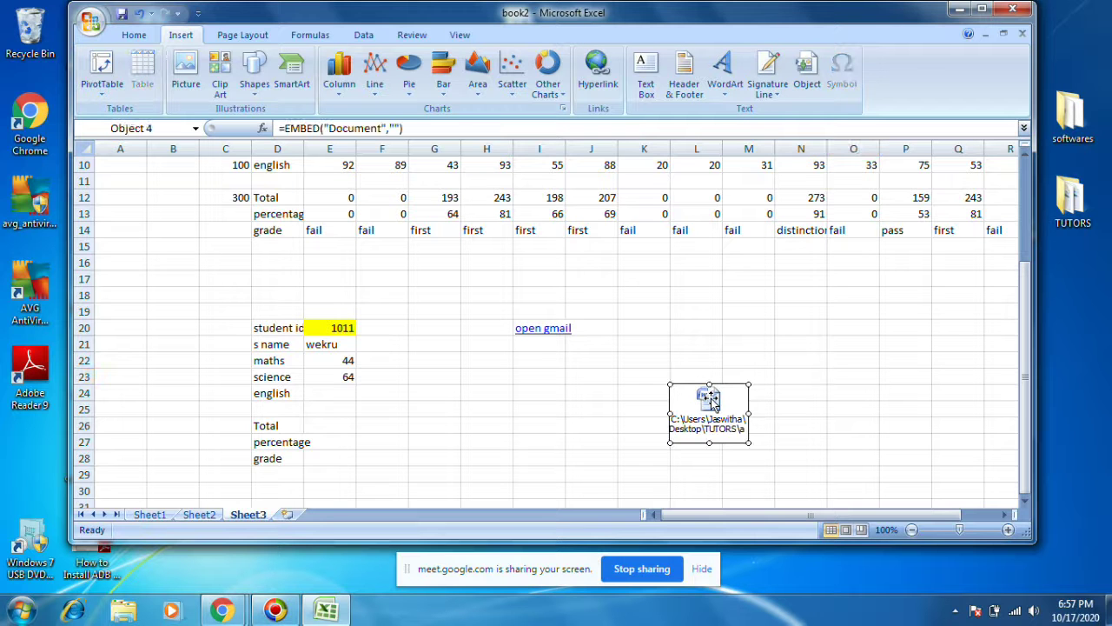
{"action": "left_click", "coordinate": [784, 306]}
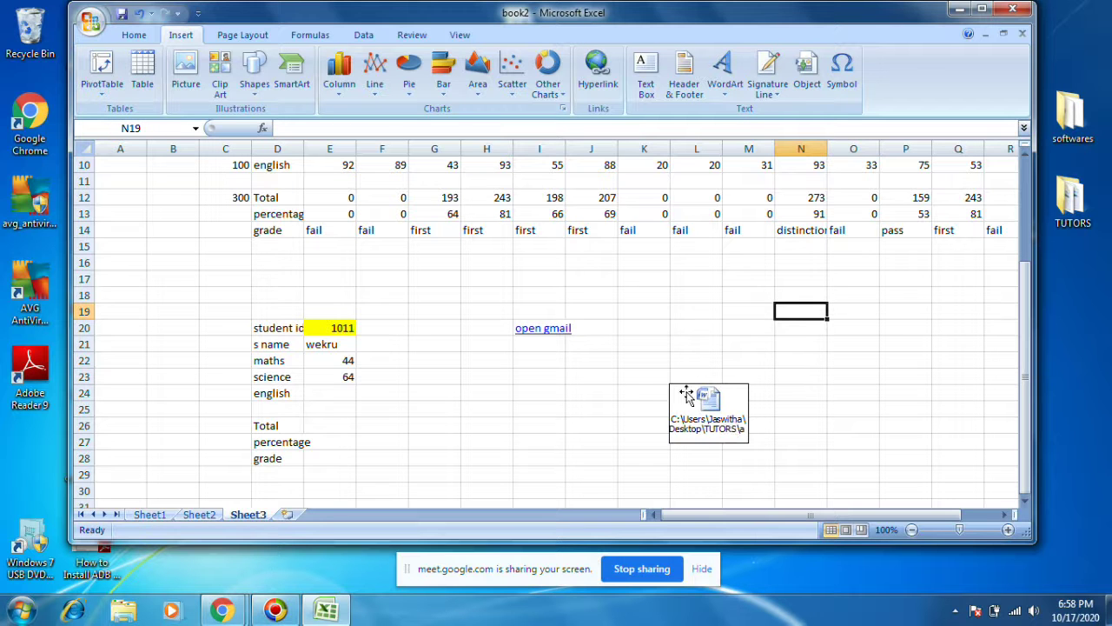
{"action": "left_click", "coordinate": [708, 404]}
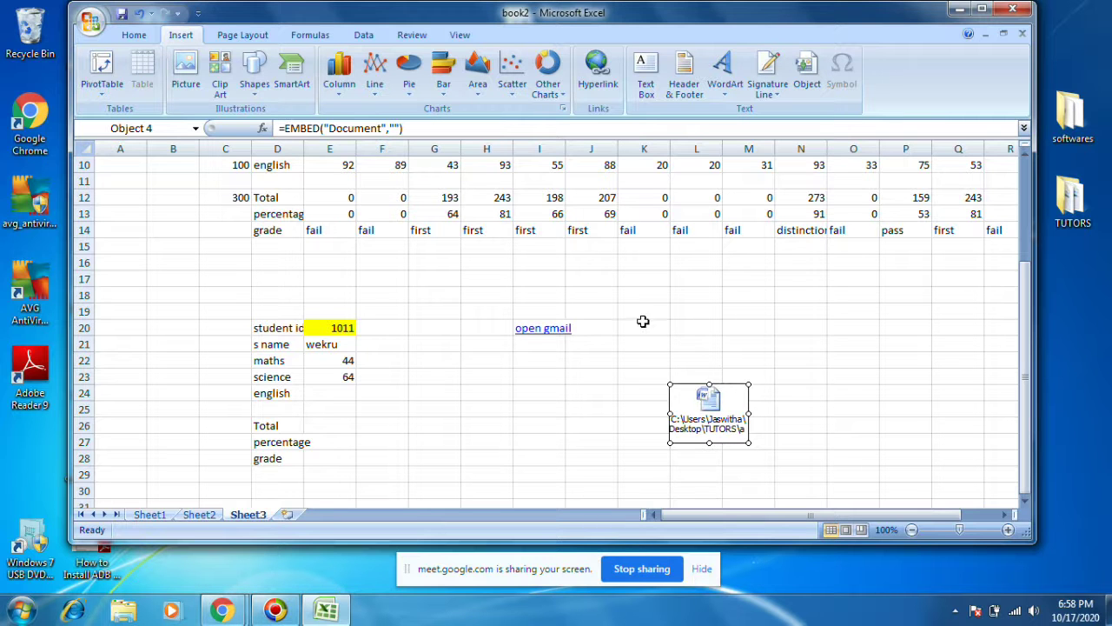
{"action": "left_click", "coordinate": [121, 13]}
Check the embedded object's context menu, refresh the desktop, then restore Excel and select cell N20.
{"action": "right_click", "coordinate": [721, 415]}
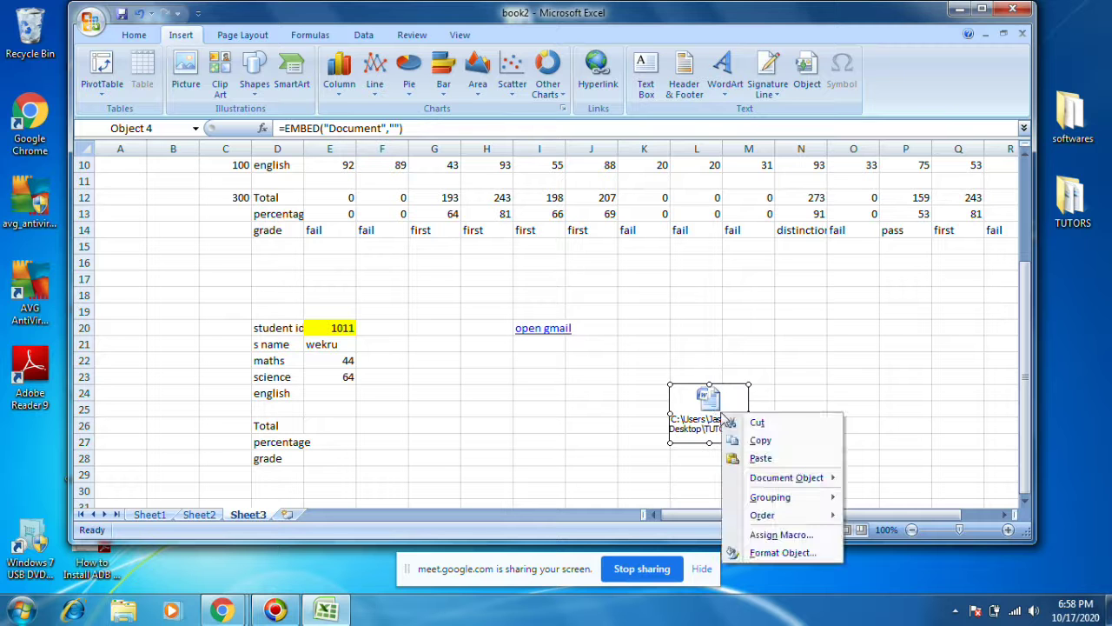
{"action": "left_click", "coordinate": [698, 408]}
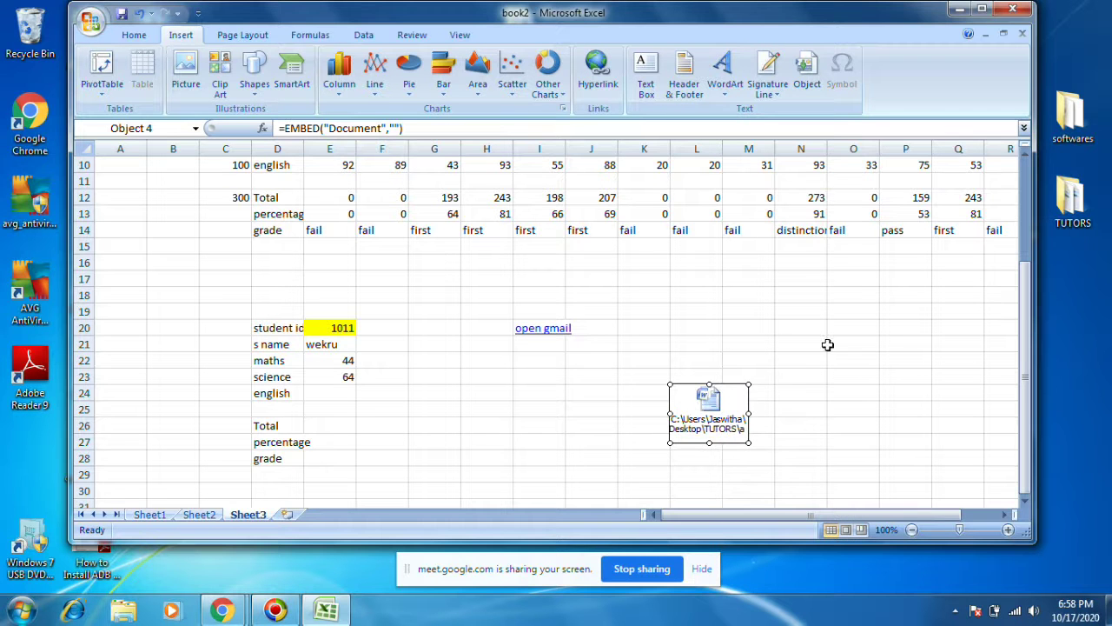
{"action": "left_click", "coordinate": [956, 9]}
{"action": "right_click", "coordinate": [682, 178]}
{"action": "left_click", "coordinate": [714, 226]}
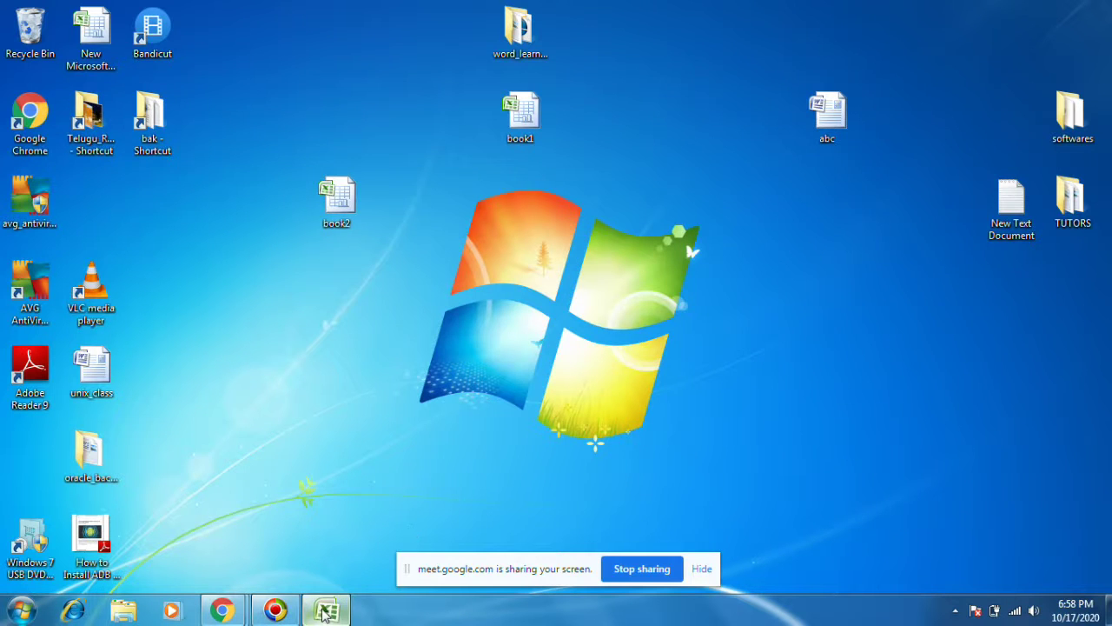
{"action": "left_click", "coordinate": [326, 610]}
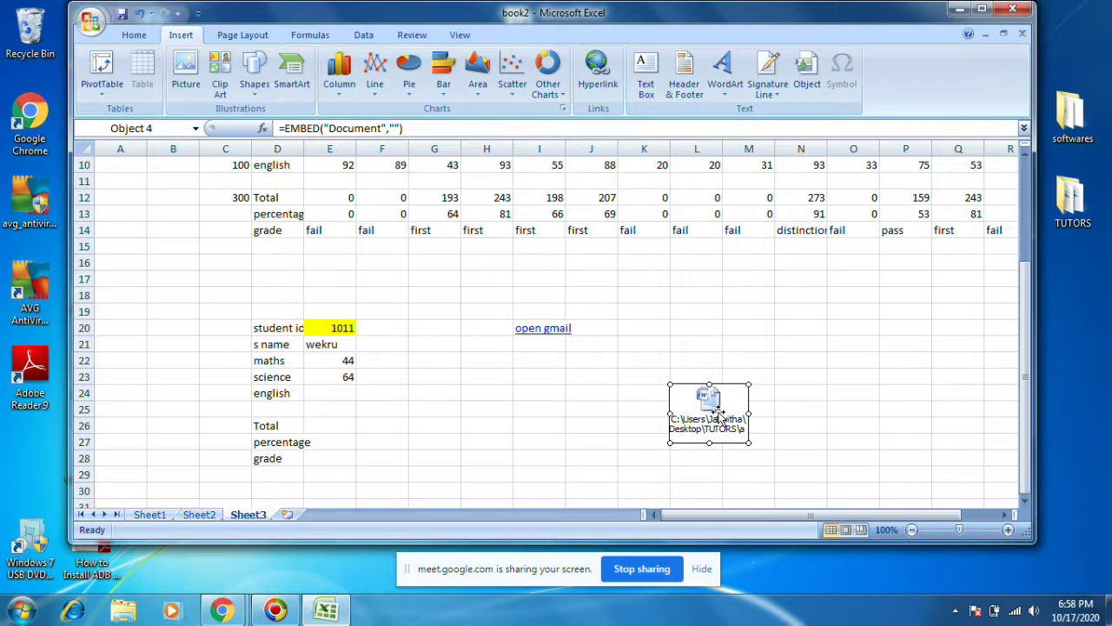
{"action": "left_click", "coordinate": [838, 345]}
{"action": "left_click", "coordinate": [709, 400]}
{"action": "left_click", "coordinate": [816, 327]}
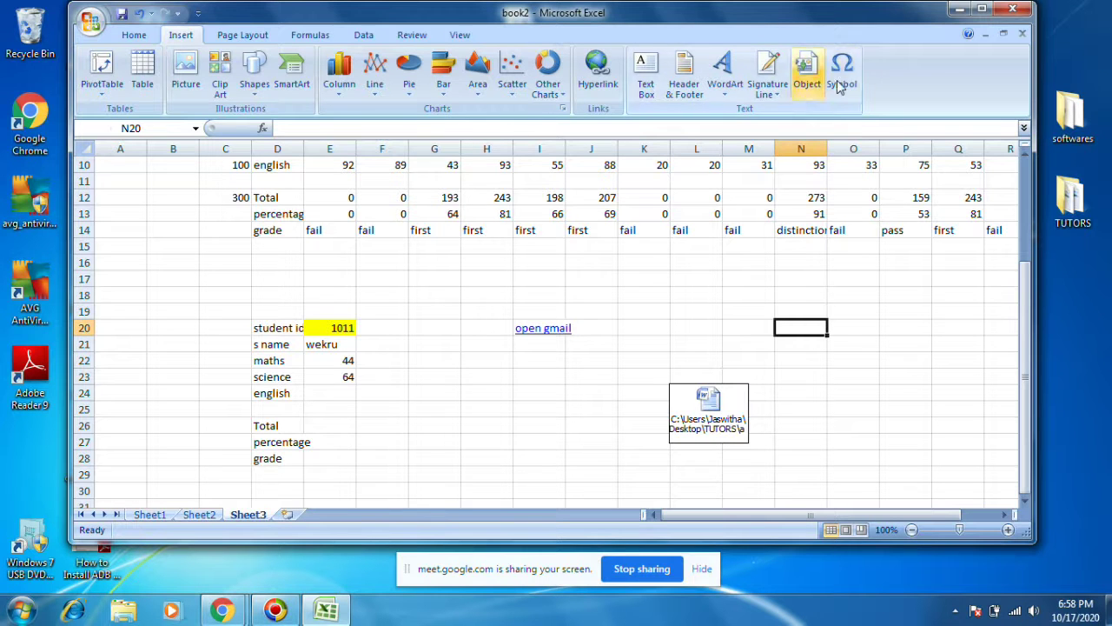
Insert the almost-equal-to sign ≈ (ALMOST EQUAL TO, 2248) into cell N20.
{"action": "left_click", "coordinate": [839, 81]}
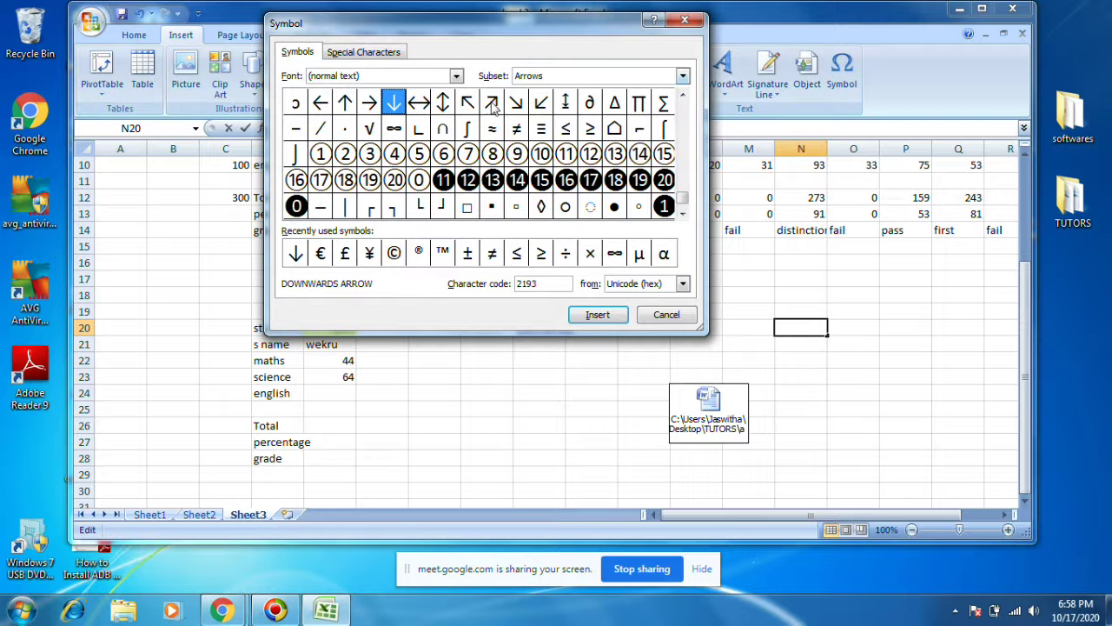
{"action": "left_click", "coordinate": [491, 130]}
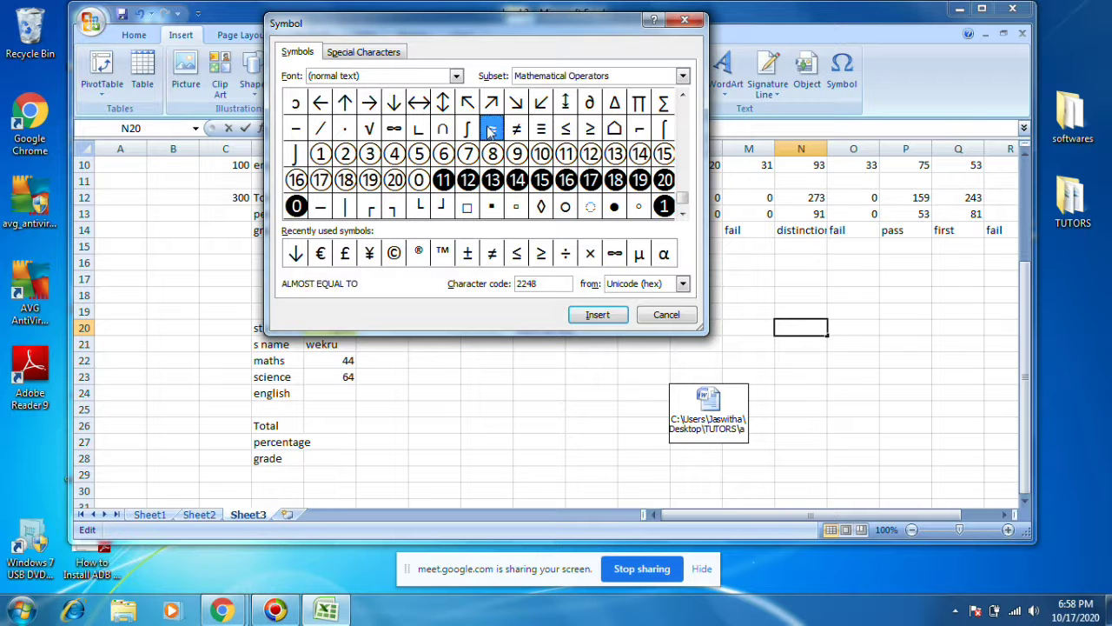
{"action": "left_click", "coordinate": [598, 314]}
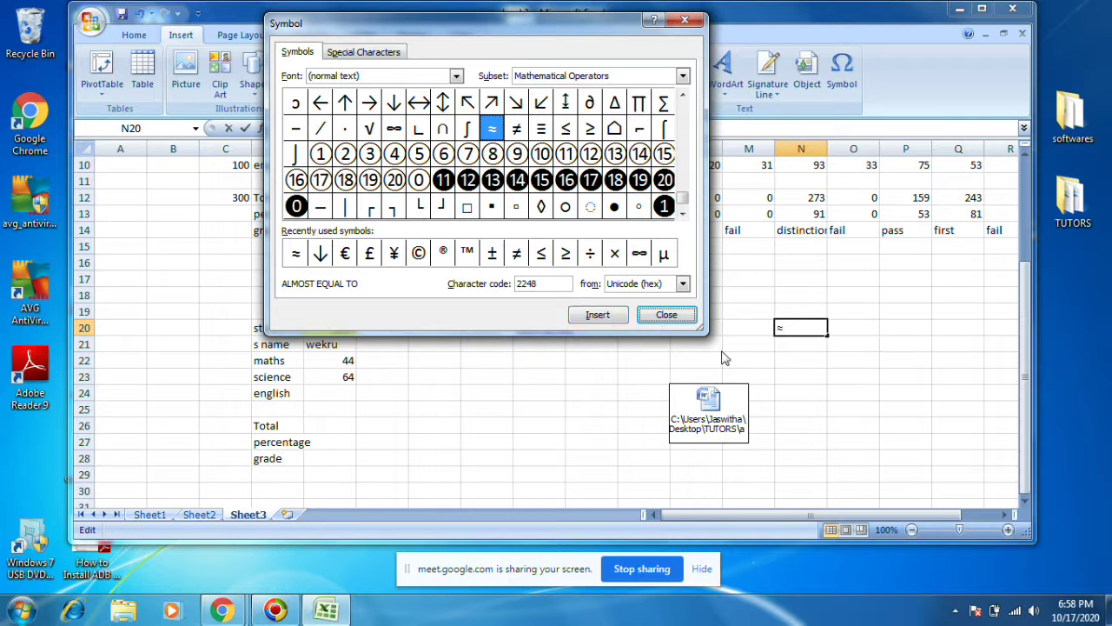
{"action": "left_click", "coordinate": [658, 316]}
{"action": "left_click", "coordinate": [854, 344]}
{"action": "left_click", "coordinate": [801, 327]}
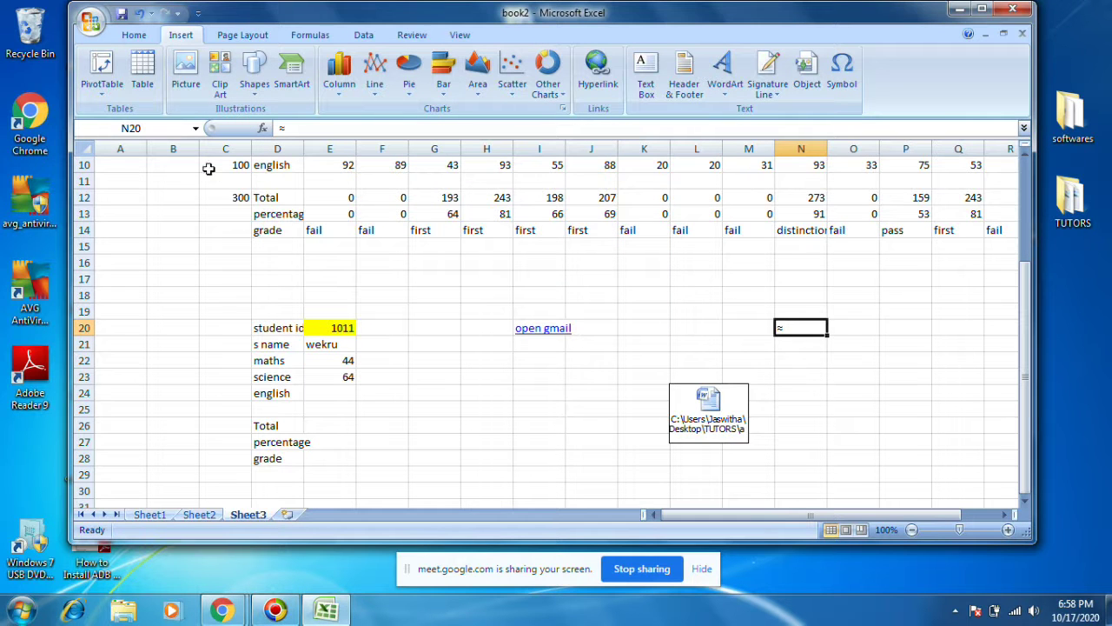
View the Page Layout tab, select the student data A12:H28 and cell I23, then show Formulas.
{"action": "left_click", "coordinate": [230, 35]}
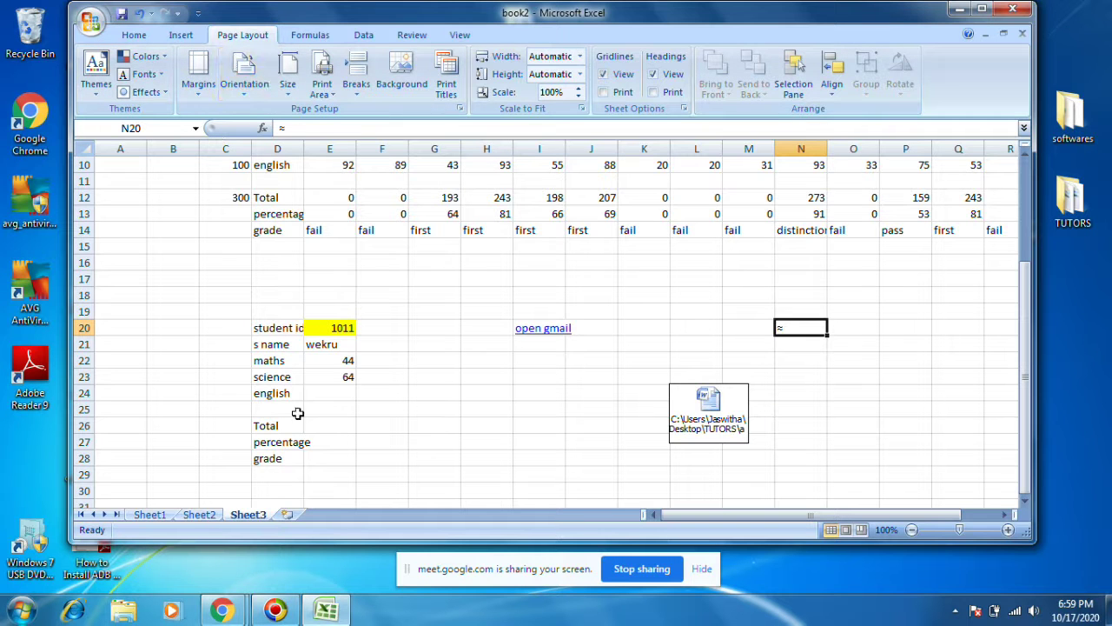
{"action": "left_click_drag", "start_coordinate": [142, 187], "coordinate": [494, 453]}
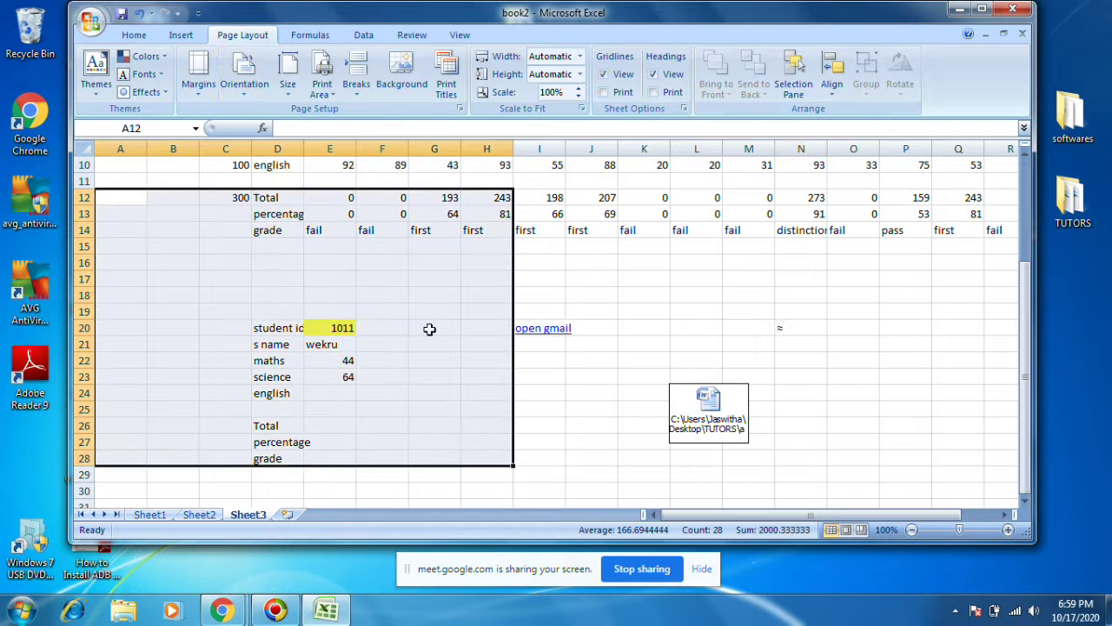
{"action": "left_click", "coordinate": [560, 373]}
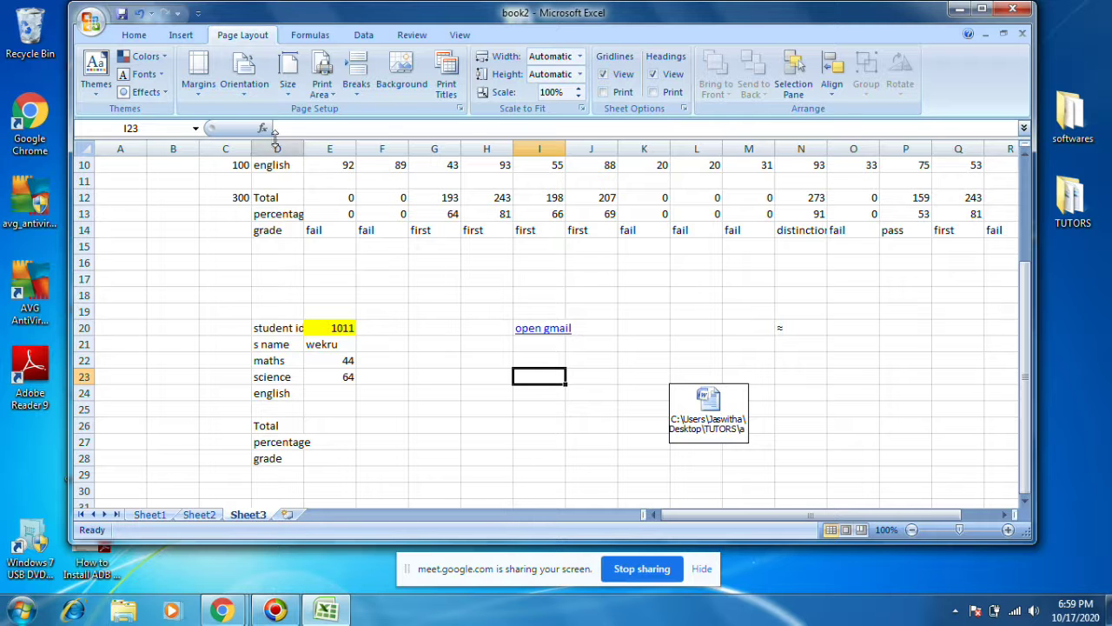
{"action": "left_click", "coordinate": [308, 36]}
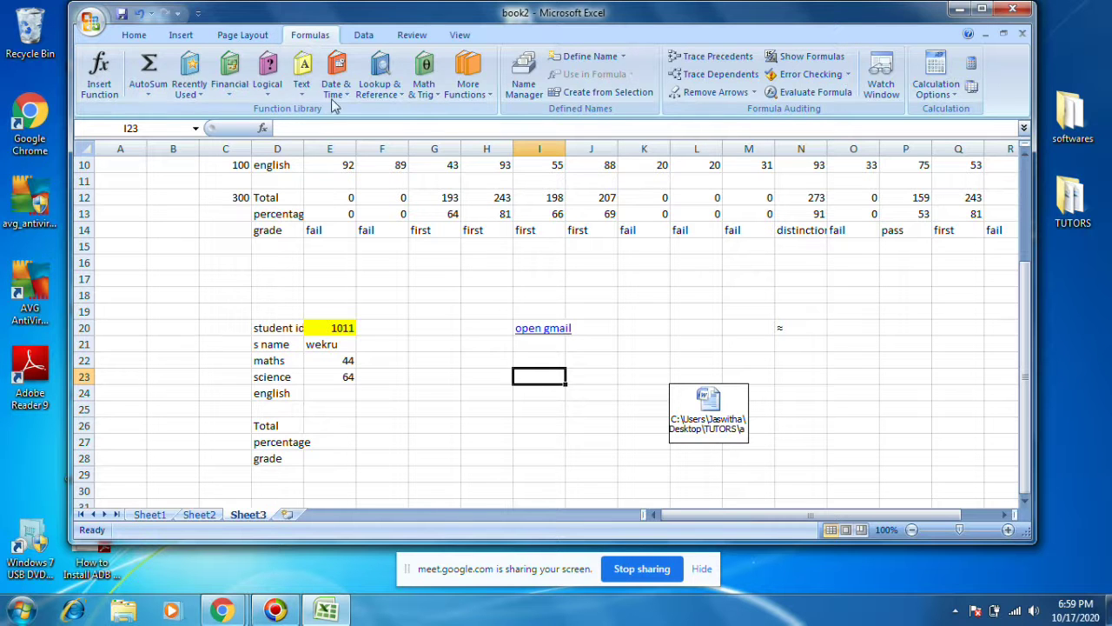
Browse the Lookup & Reference and Text function lists on the Formulas tab.
{"action": "left_click", "coordinate": [405, 91]}
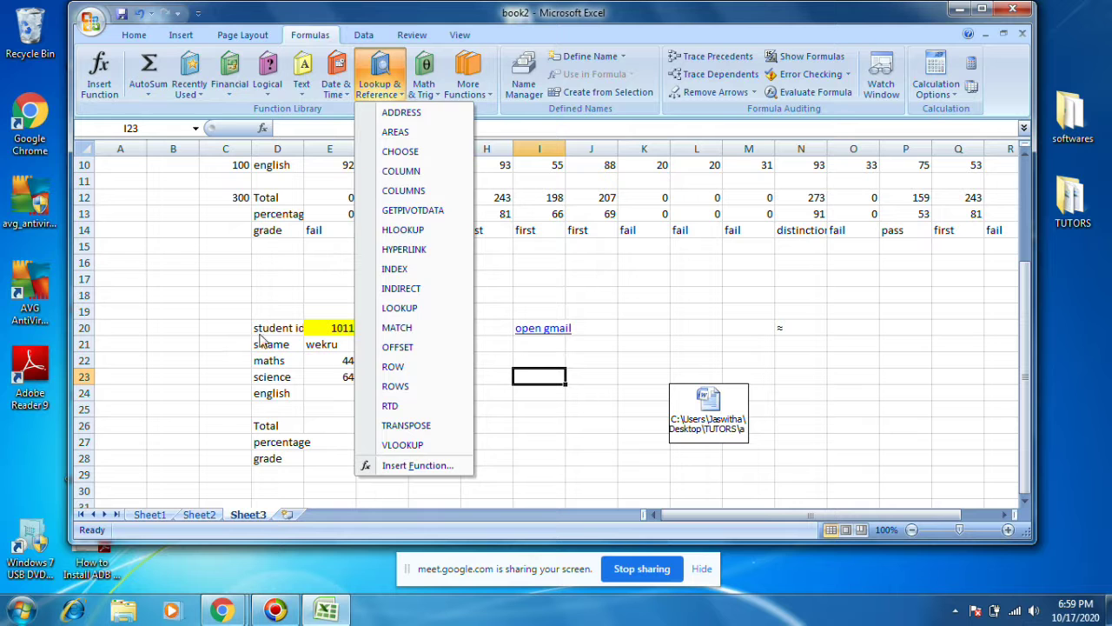
{"action": "key", "text": "Escape"}
{"action": "left_click", "coordinate": [303, 91]}
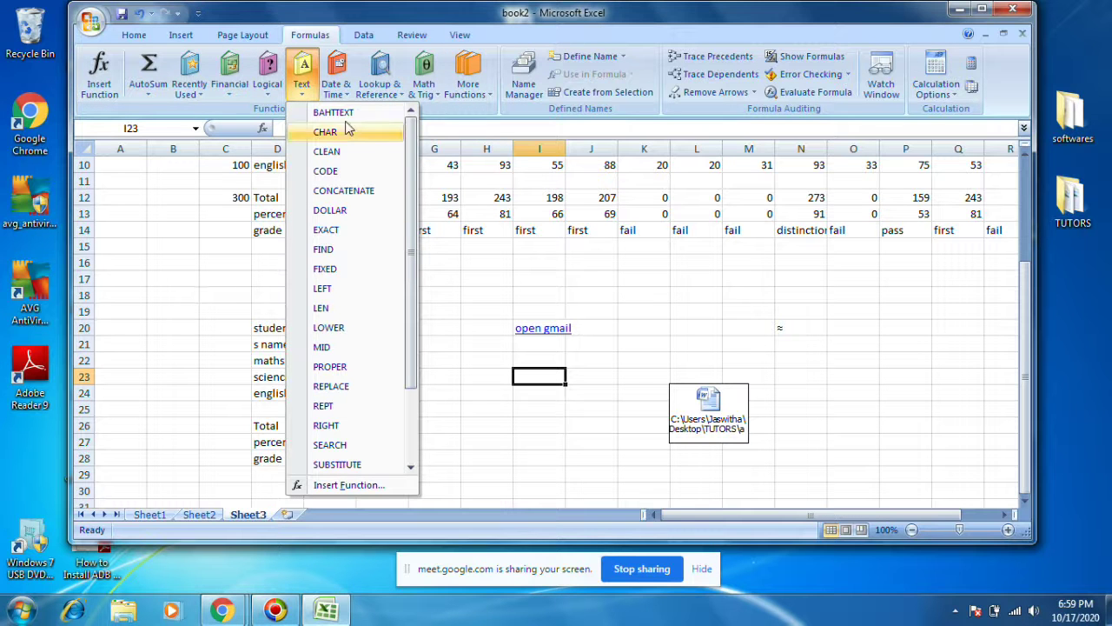
{"action": "left_click_drag", "start_coordinate": [415, 289], "coordinate": [415, 356]}
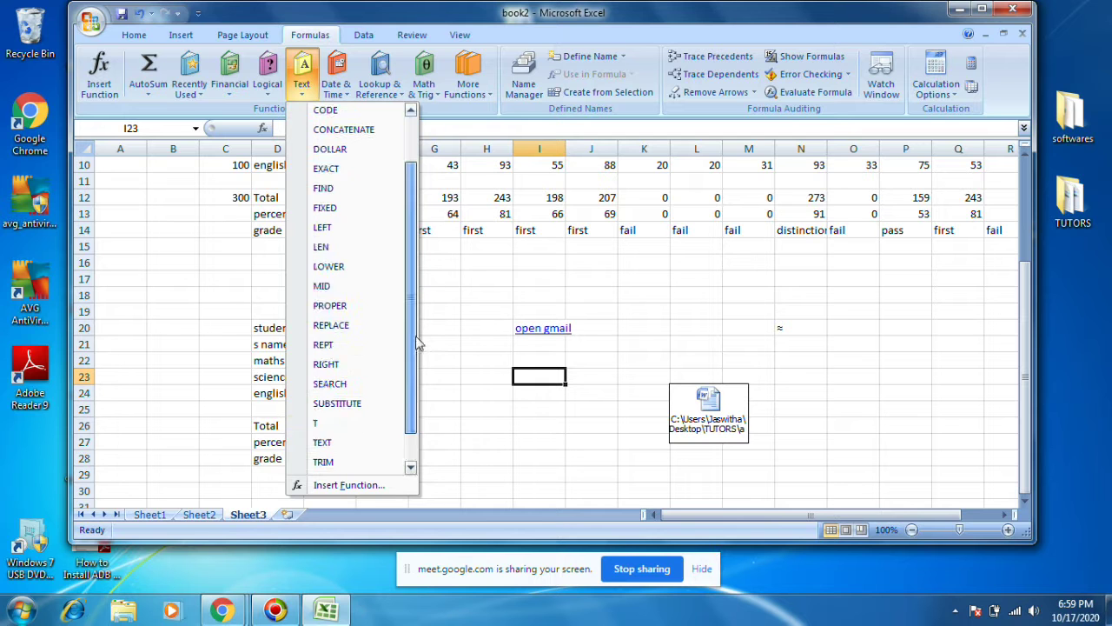
{"action": "left_click", "coordinate": [142, 299]}
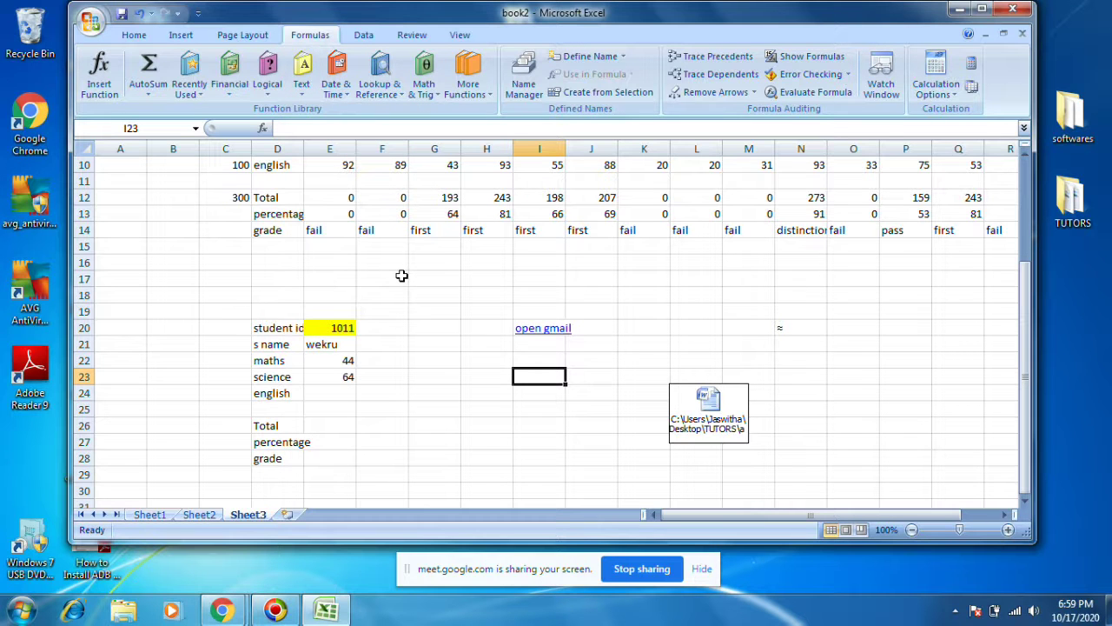
Select cell D16 and display the Data tab's commands.
{"action": "left_click", "coordinate": [255, 263]}
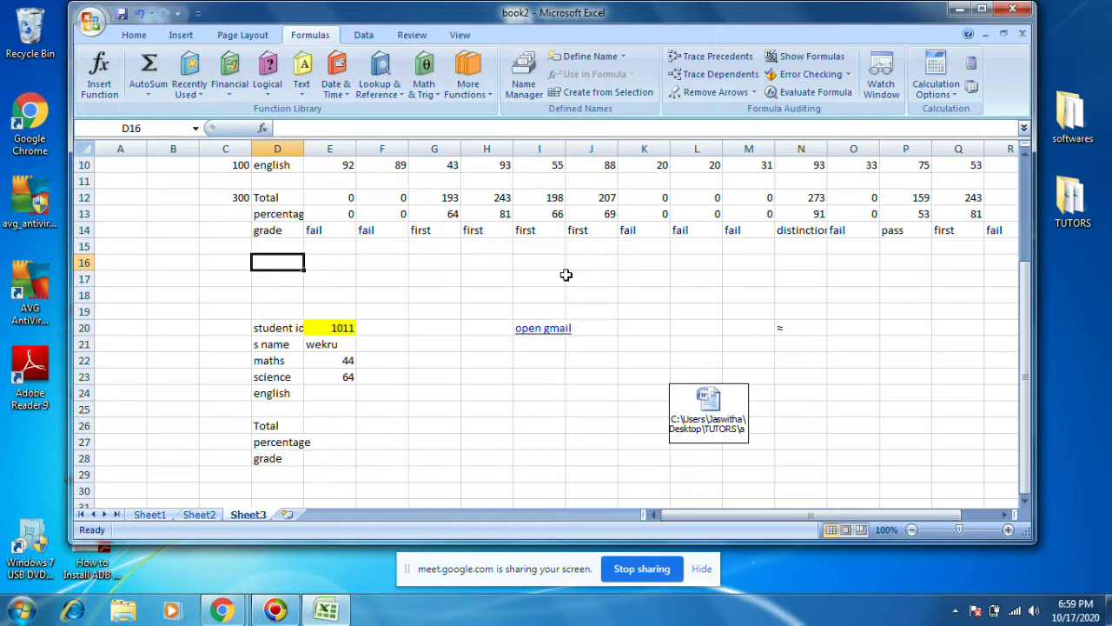
{"action": "left_click", "coordinate": [364, 37]}
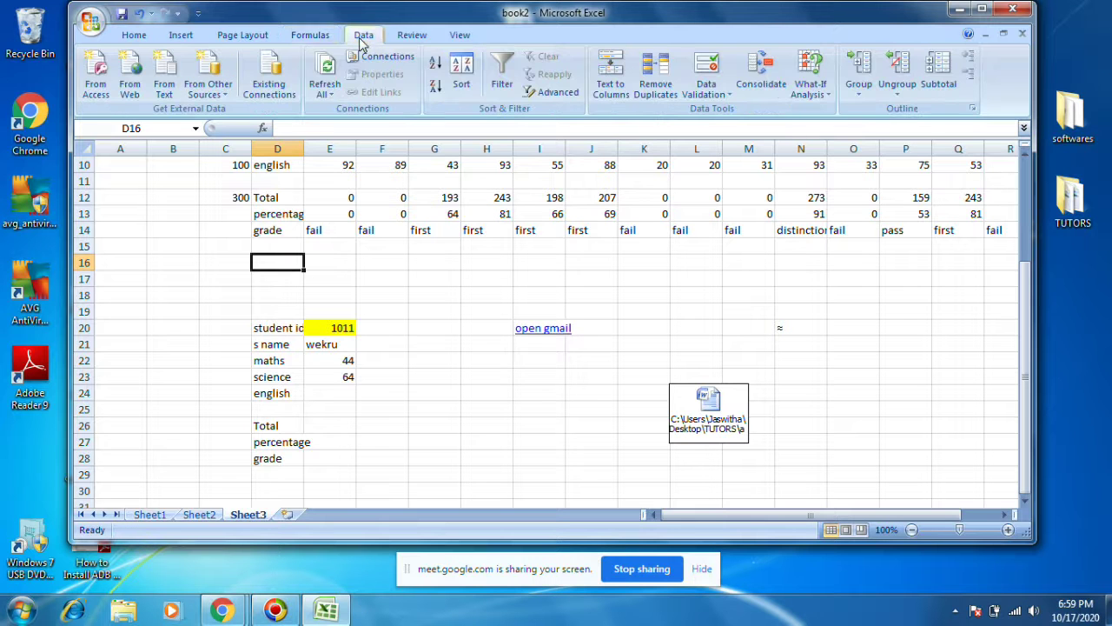
{"action": "left_click", "coordinate": [304, 37]}
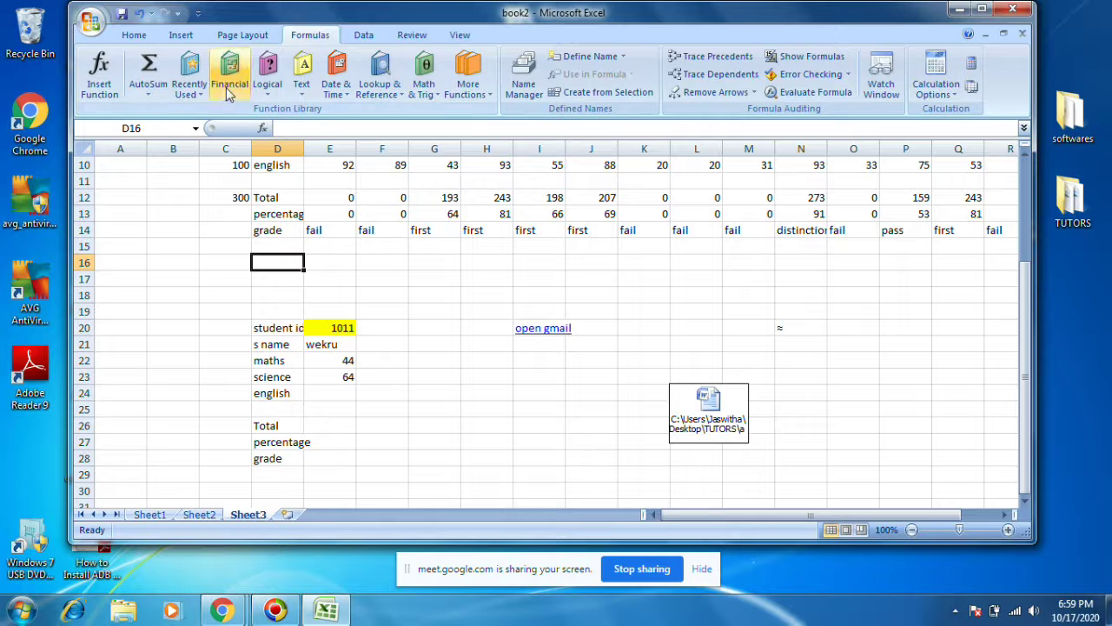
{"action": "left_click", "coordinate": [360, 36]}
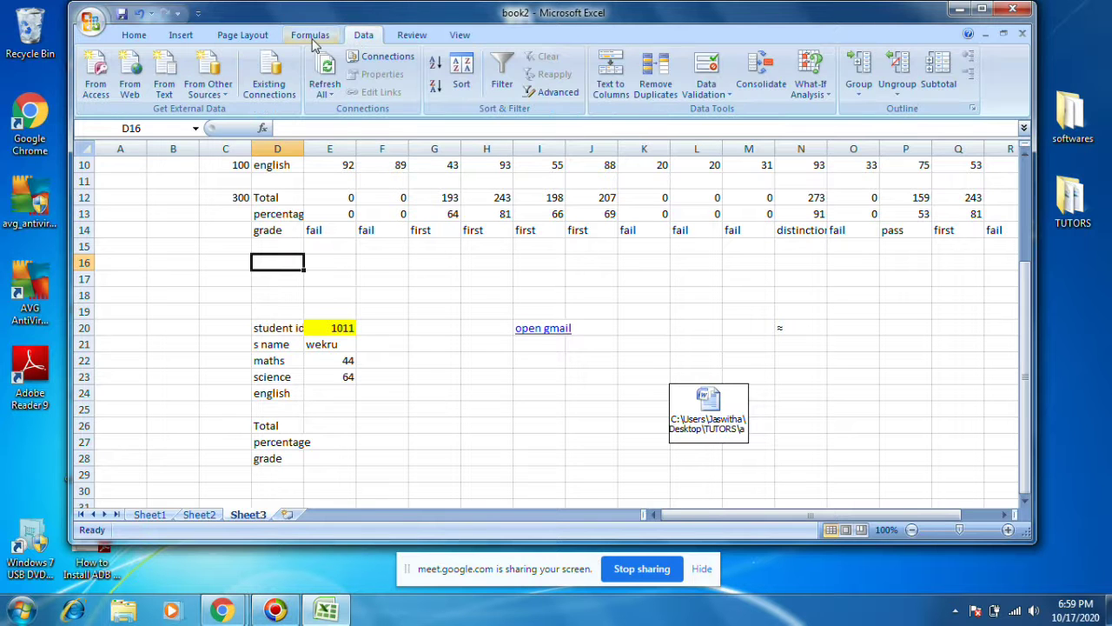